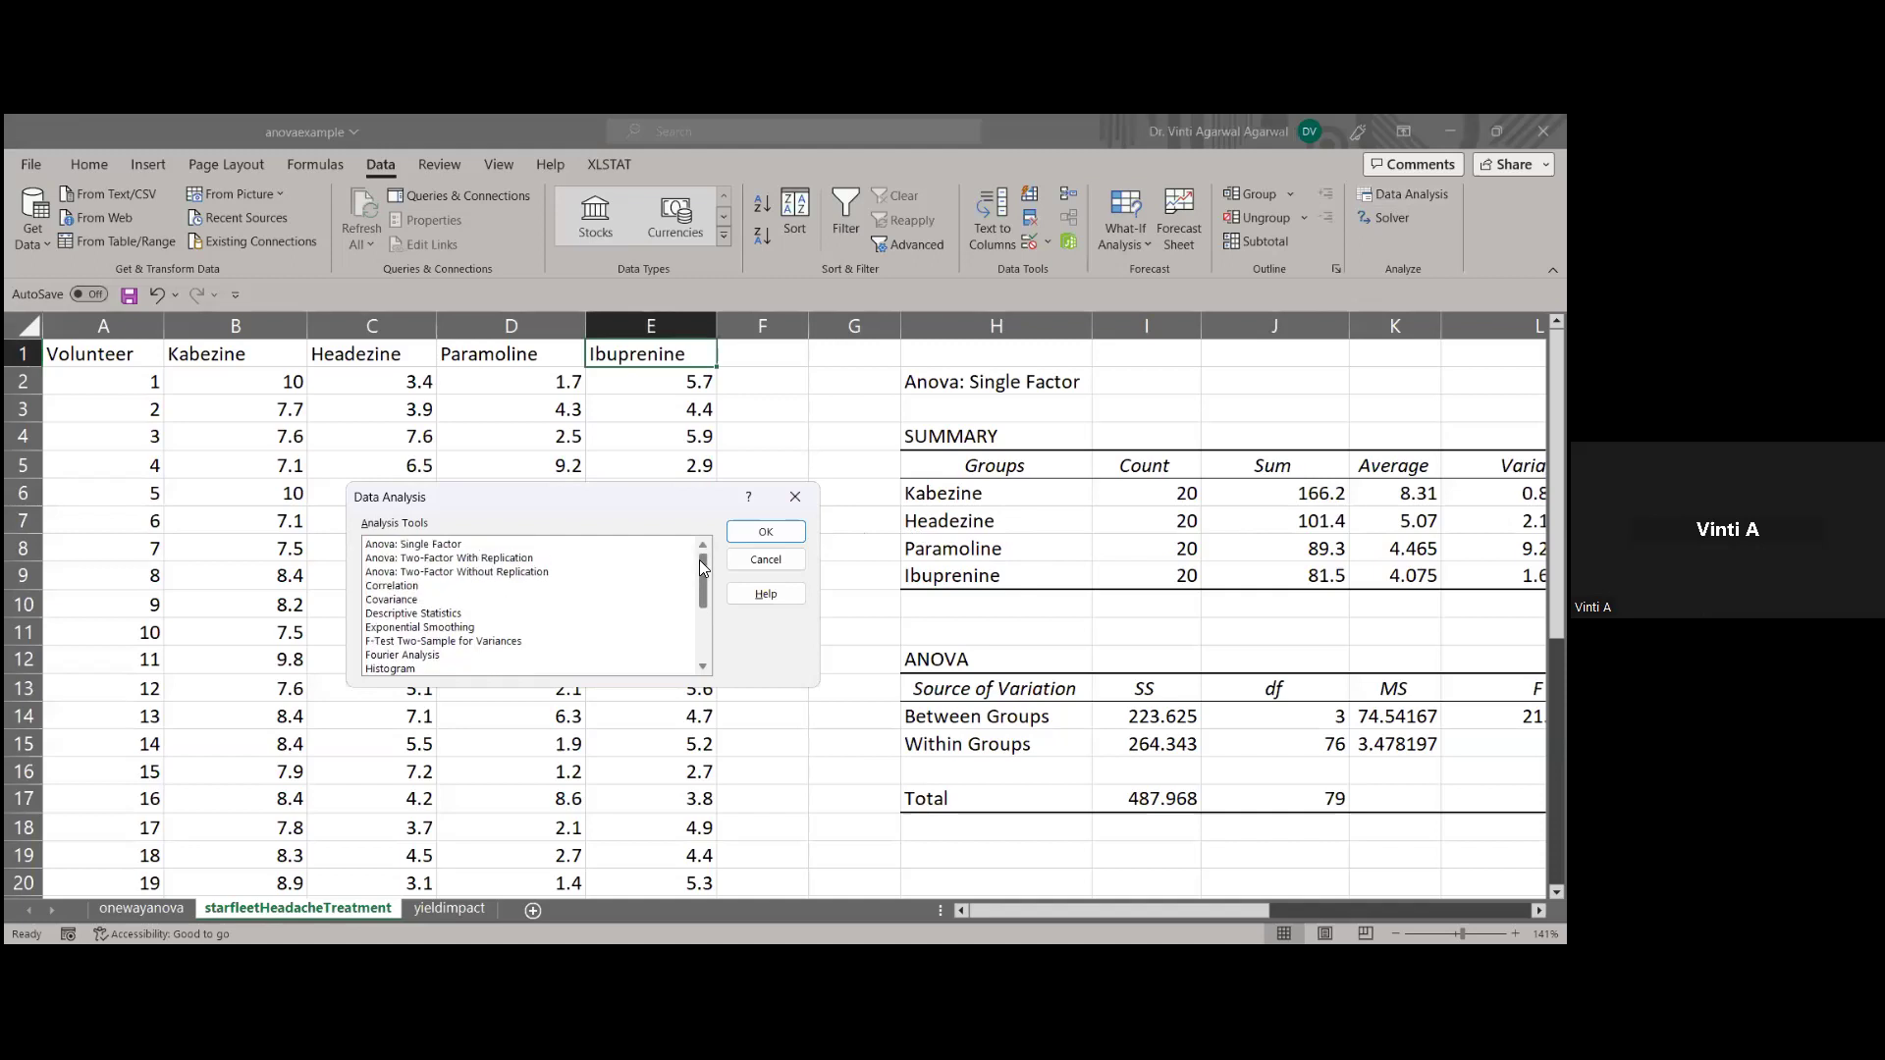
left_click(425, 547)
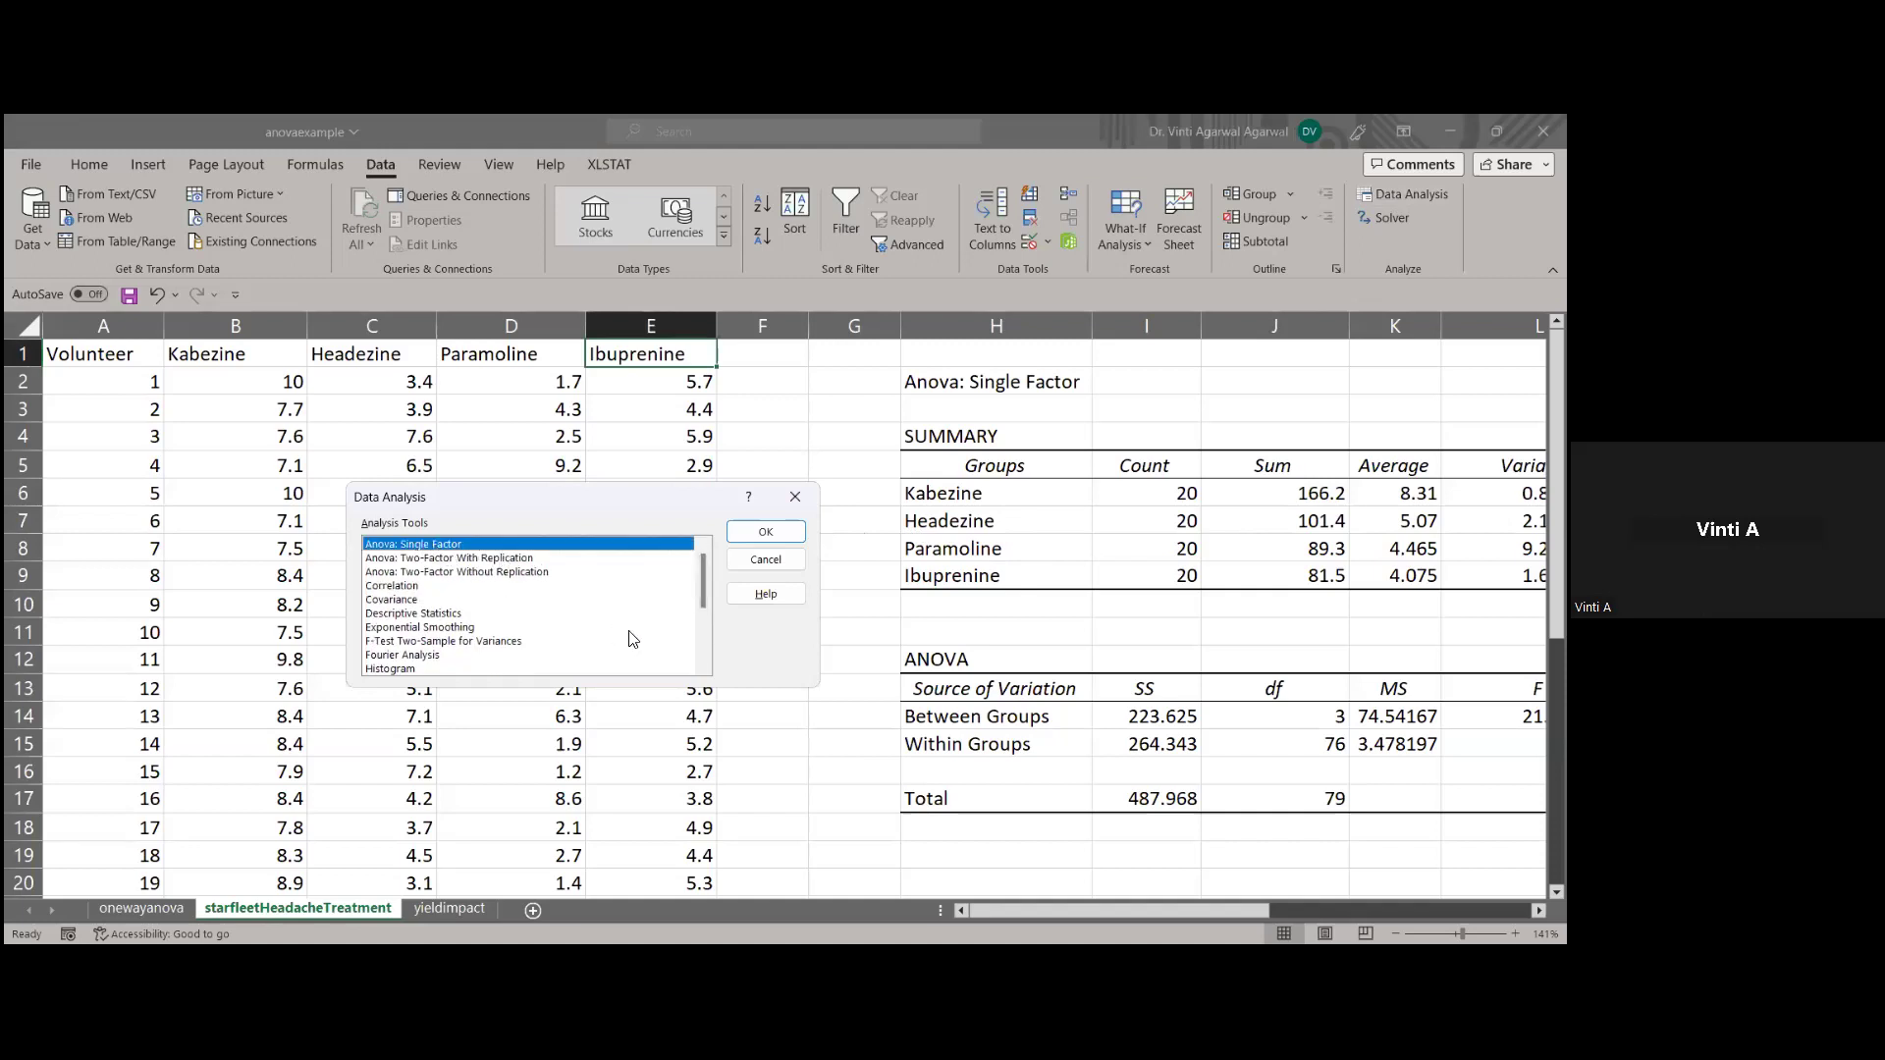
left_click(795, 496)
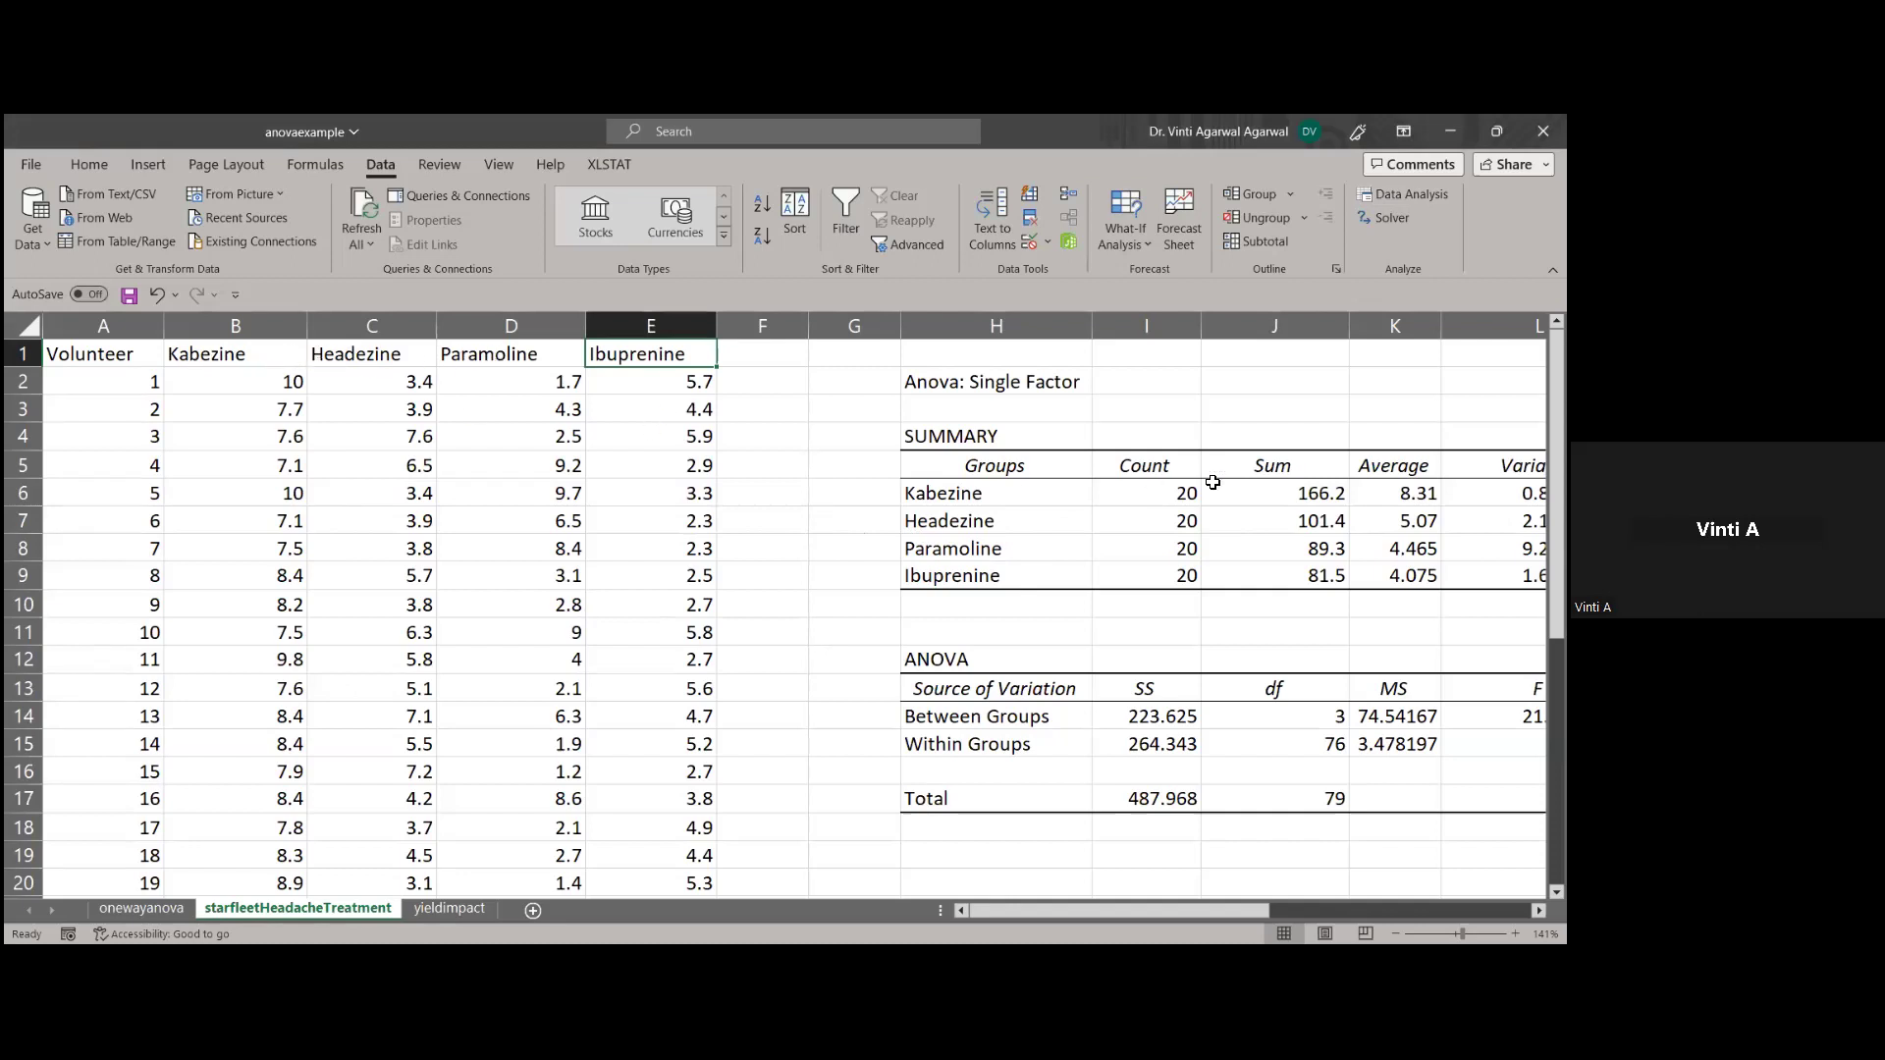
left_click(454, 472)
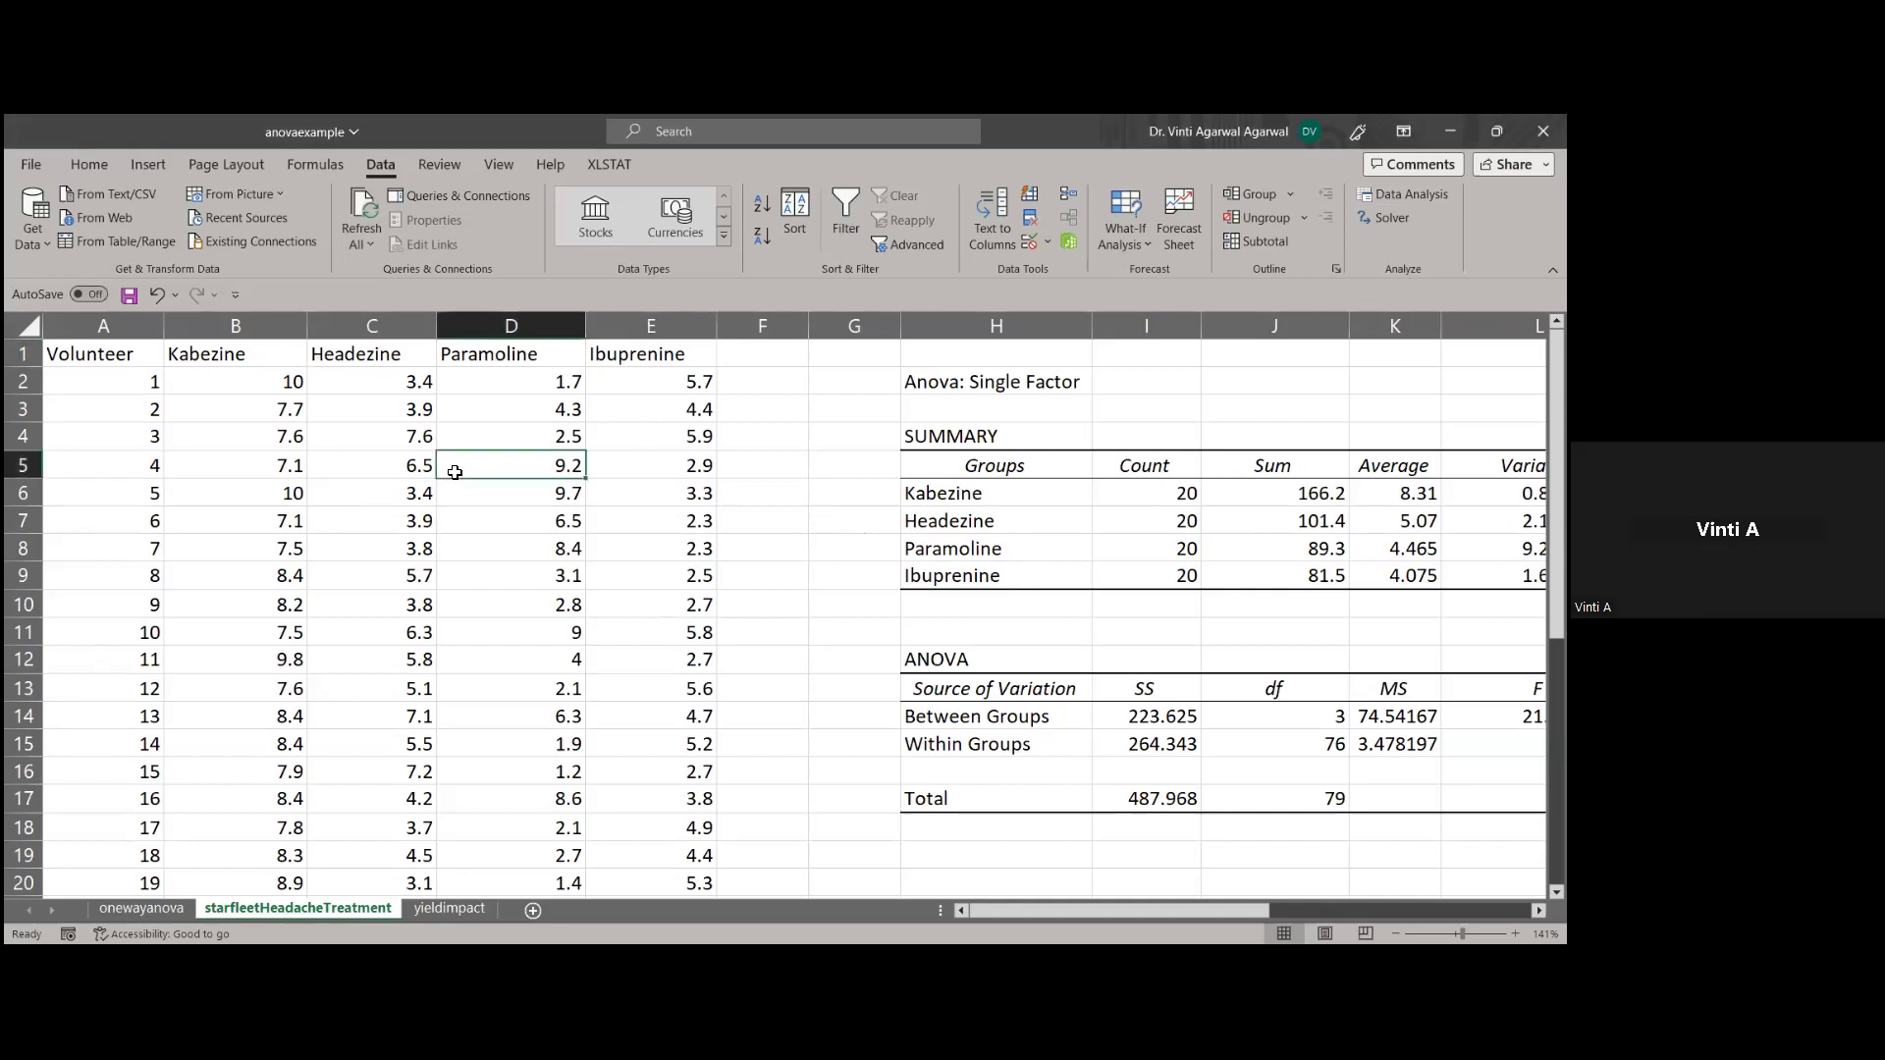
key("shift+Down")
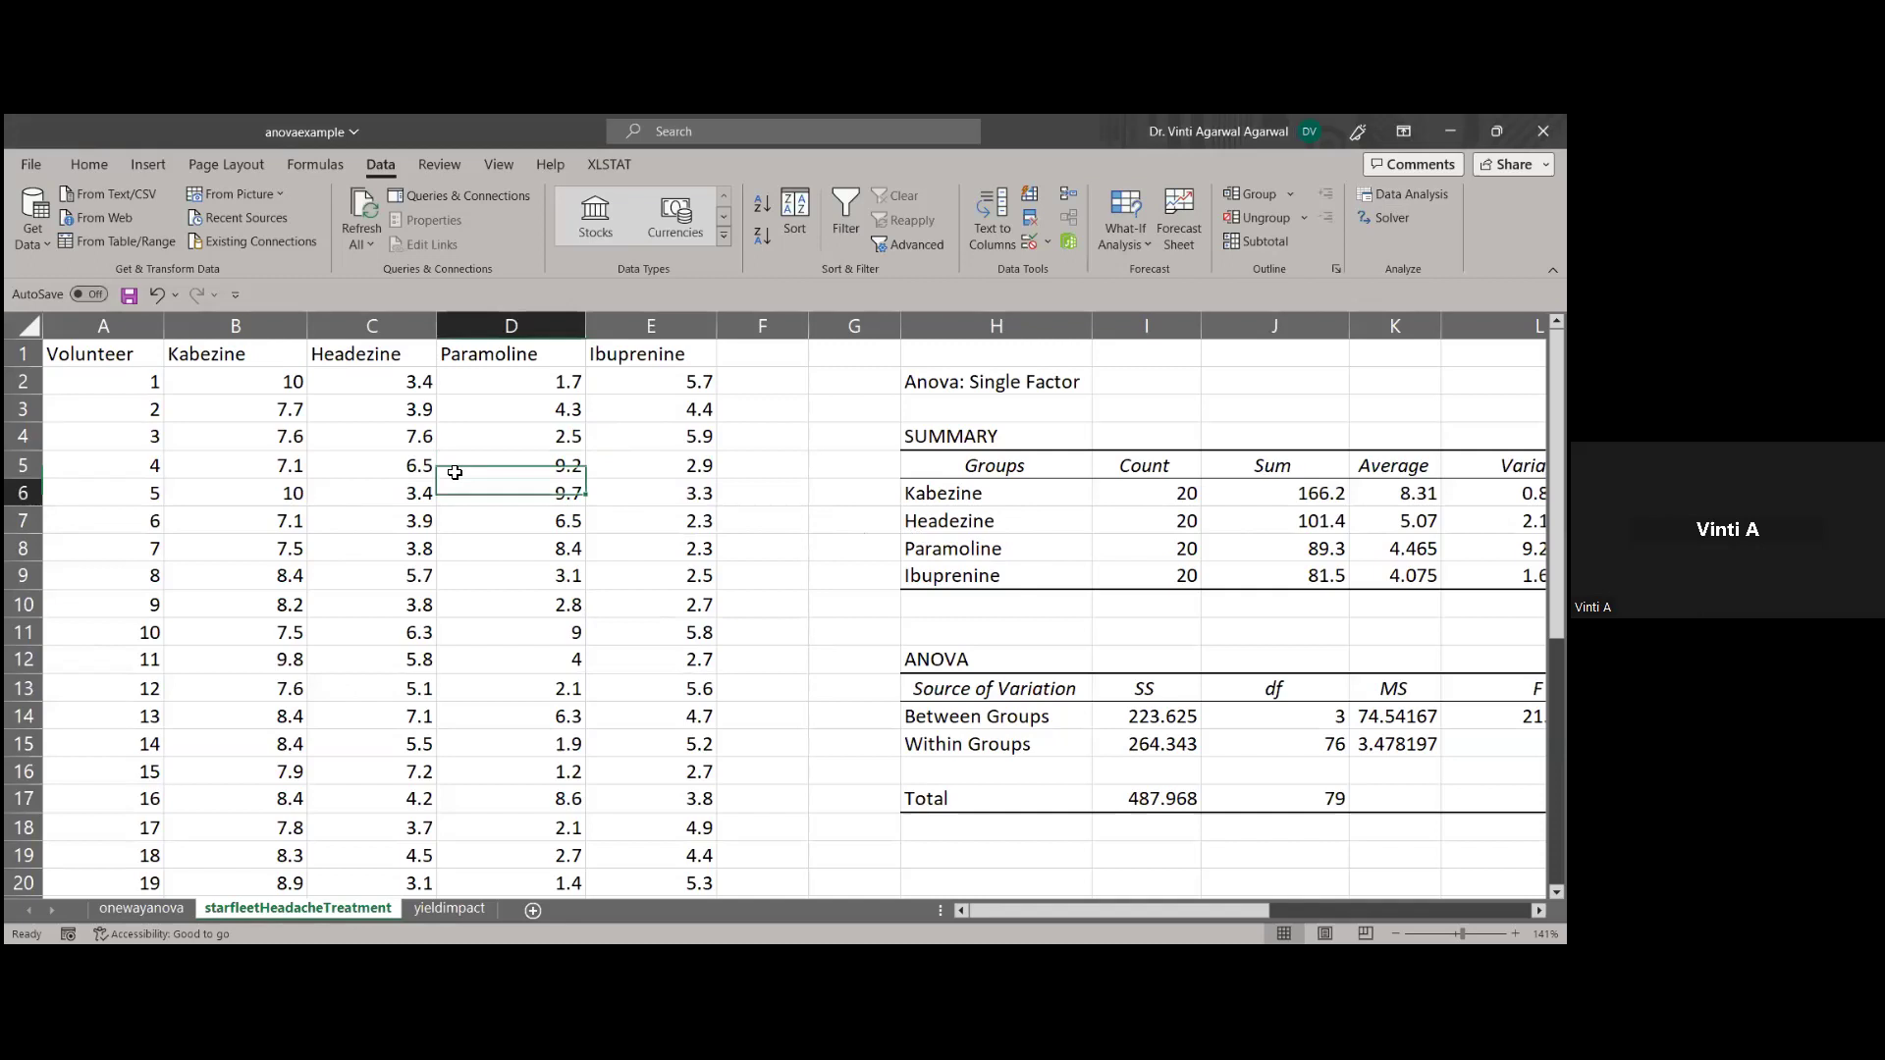
key("ctrl+Down")
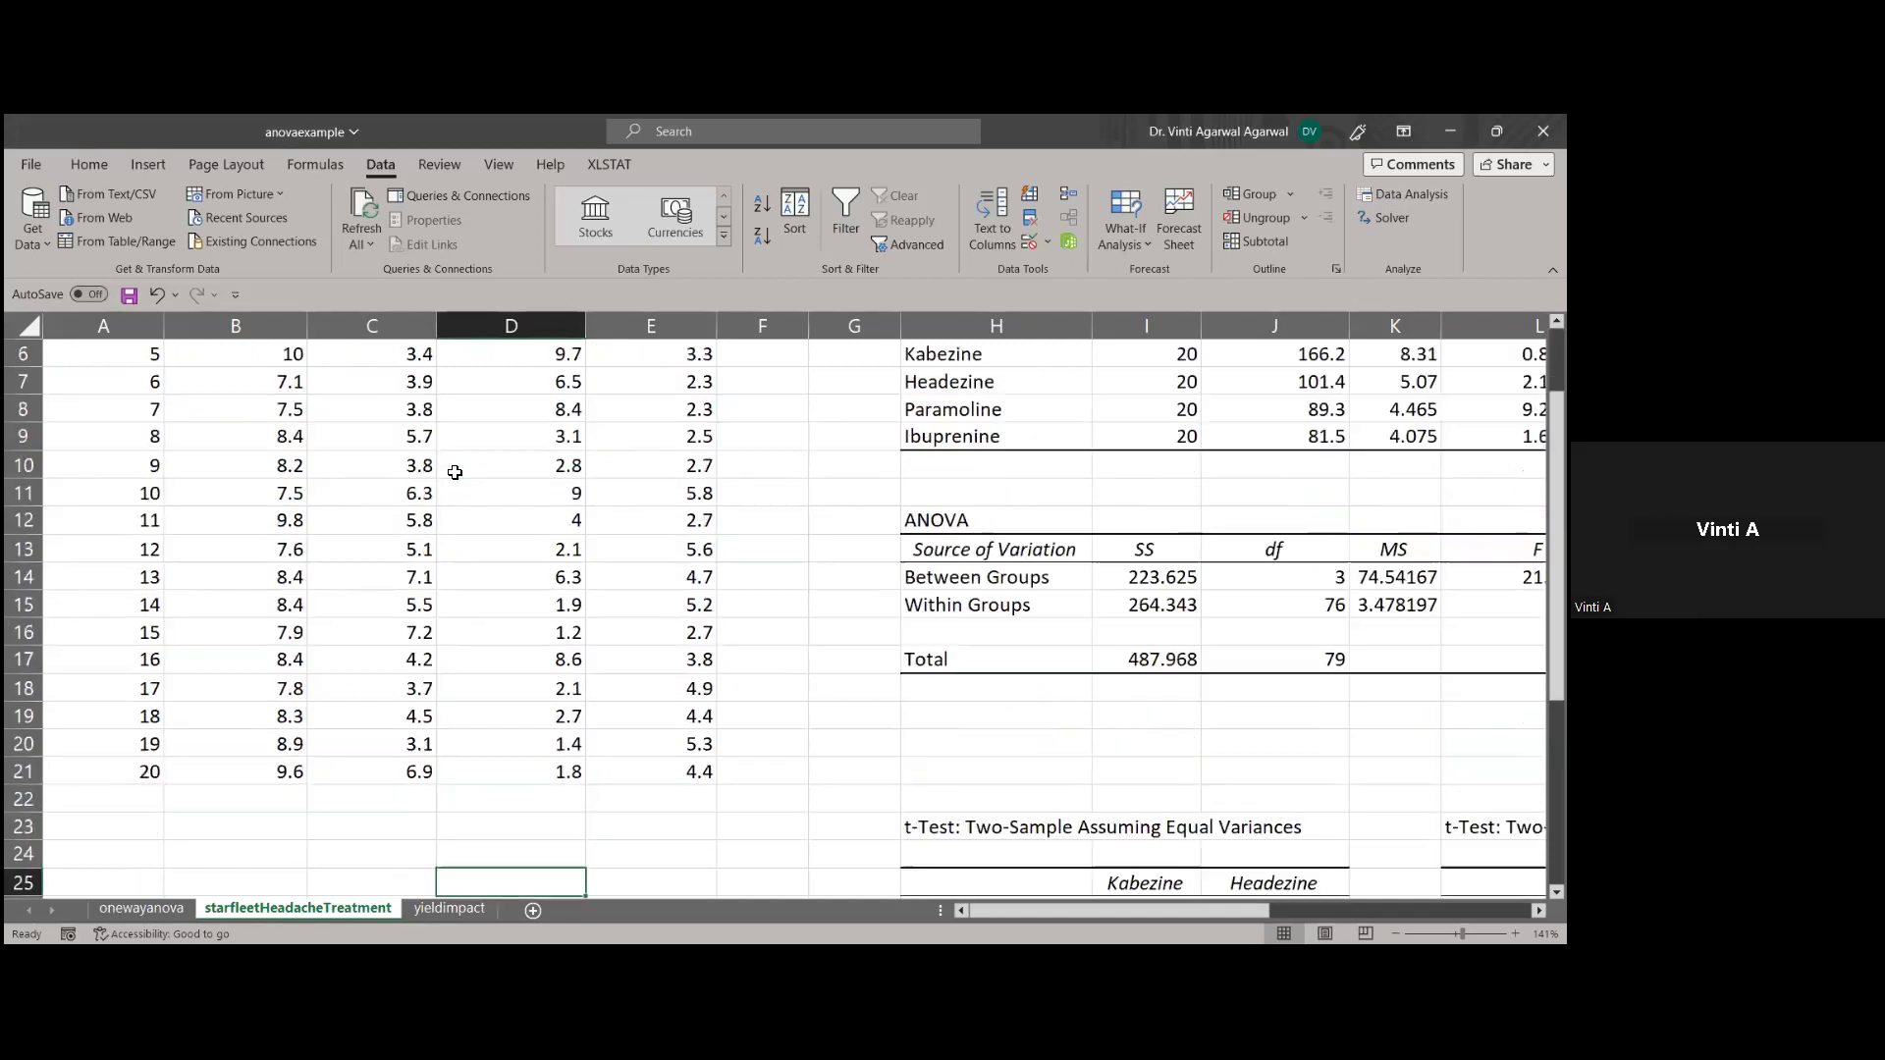
key("ctrl+Up")
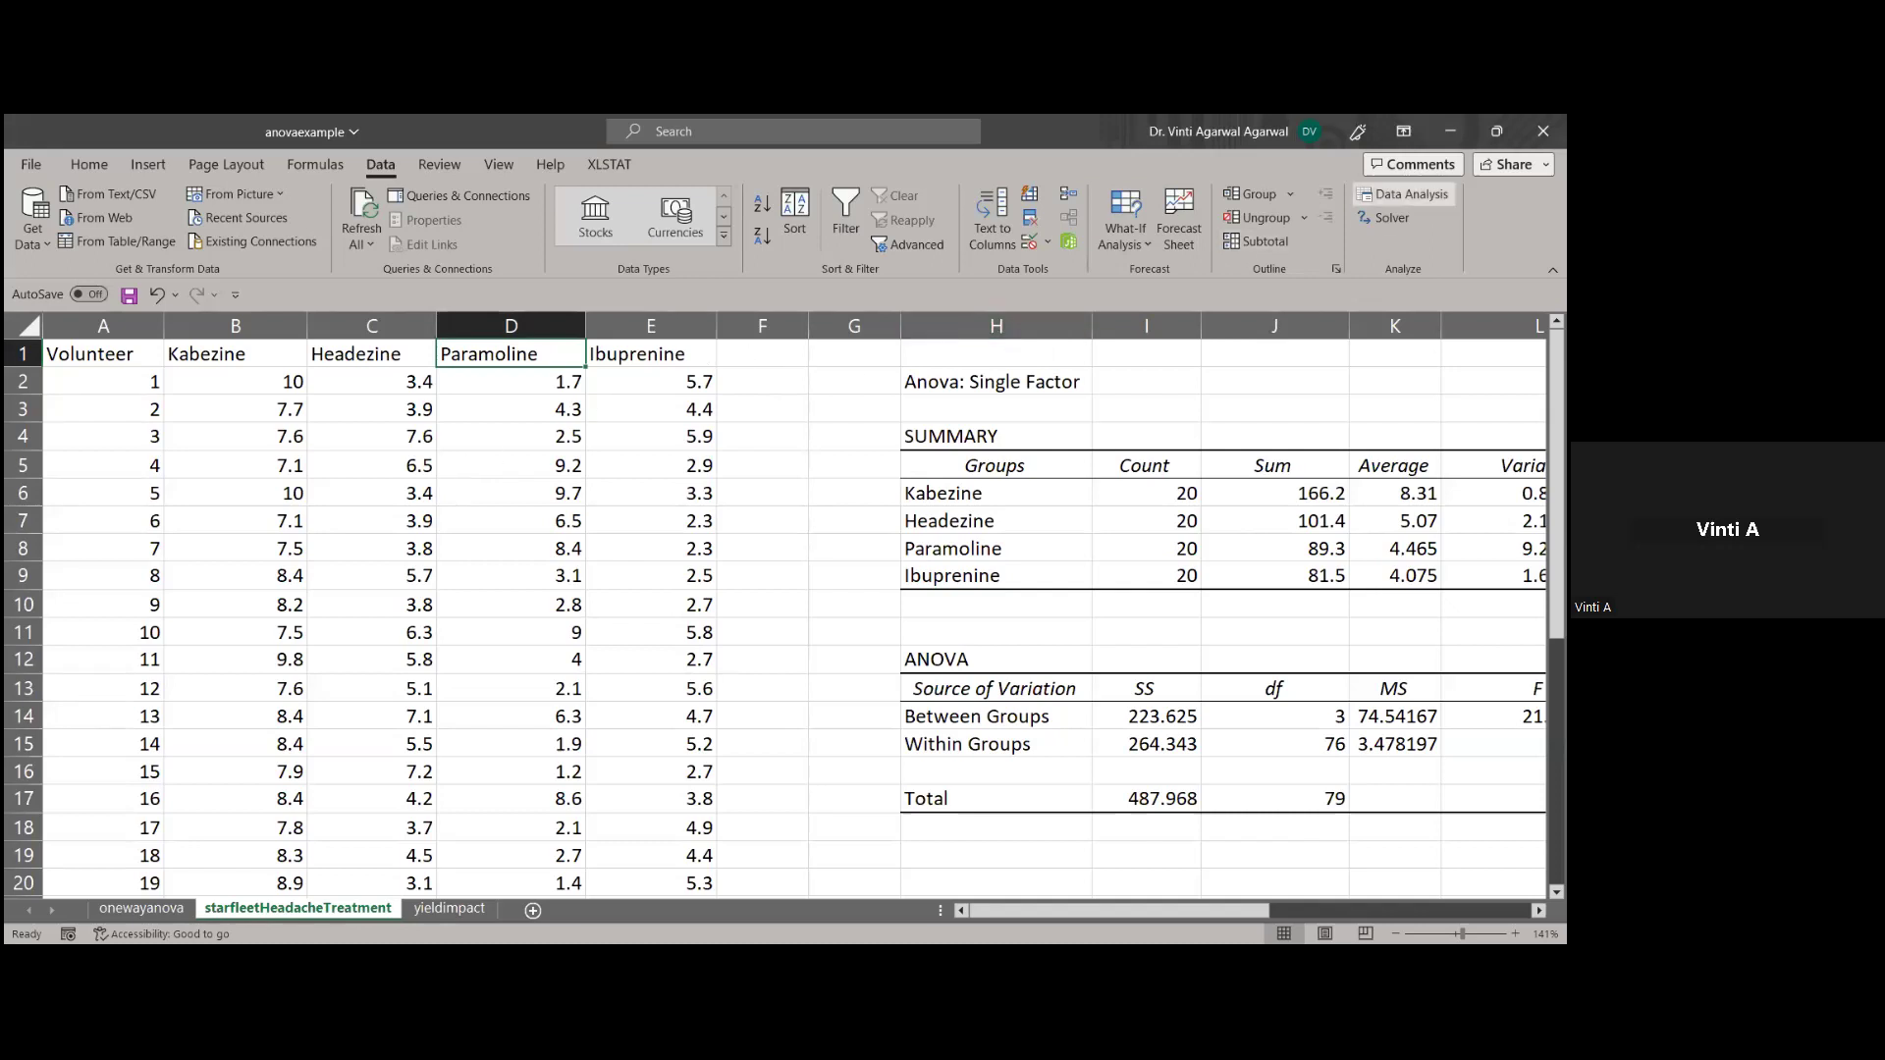
left_click(1404, 195)
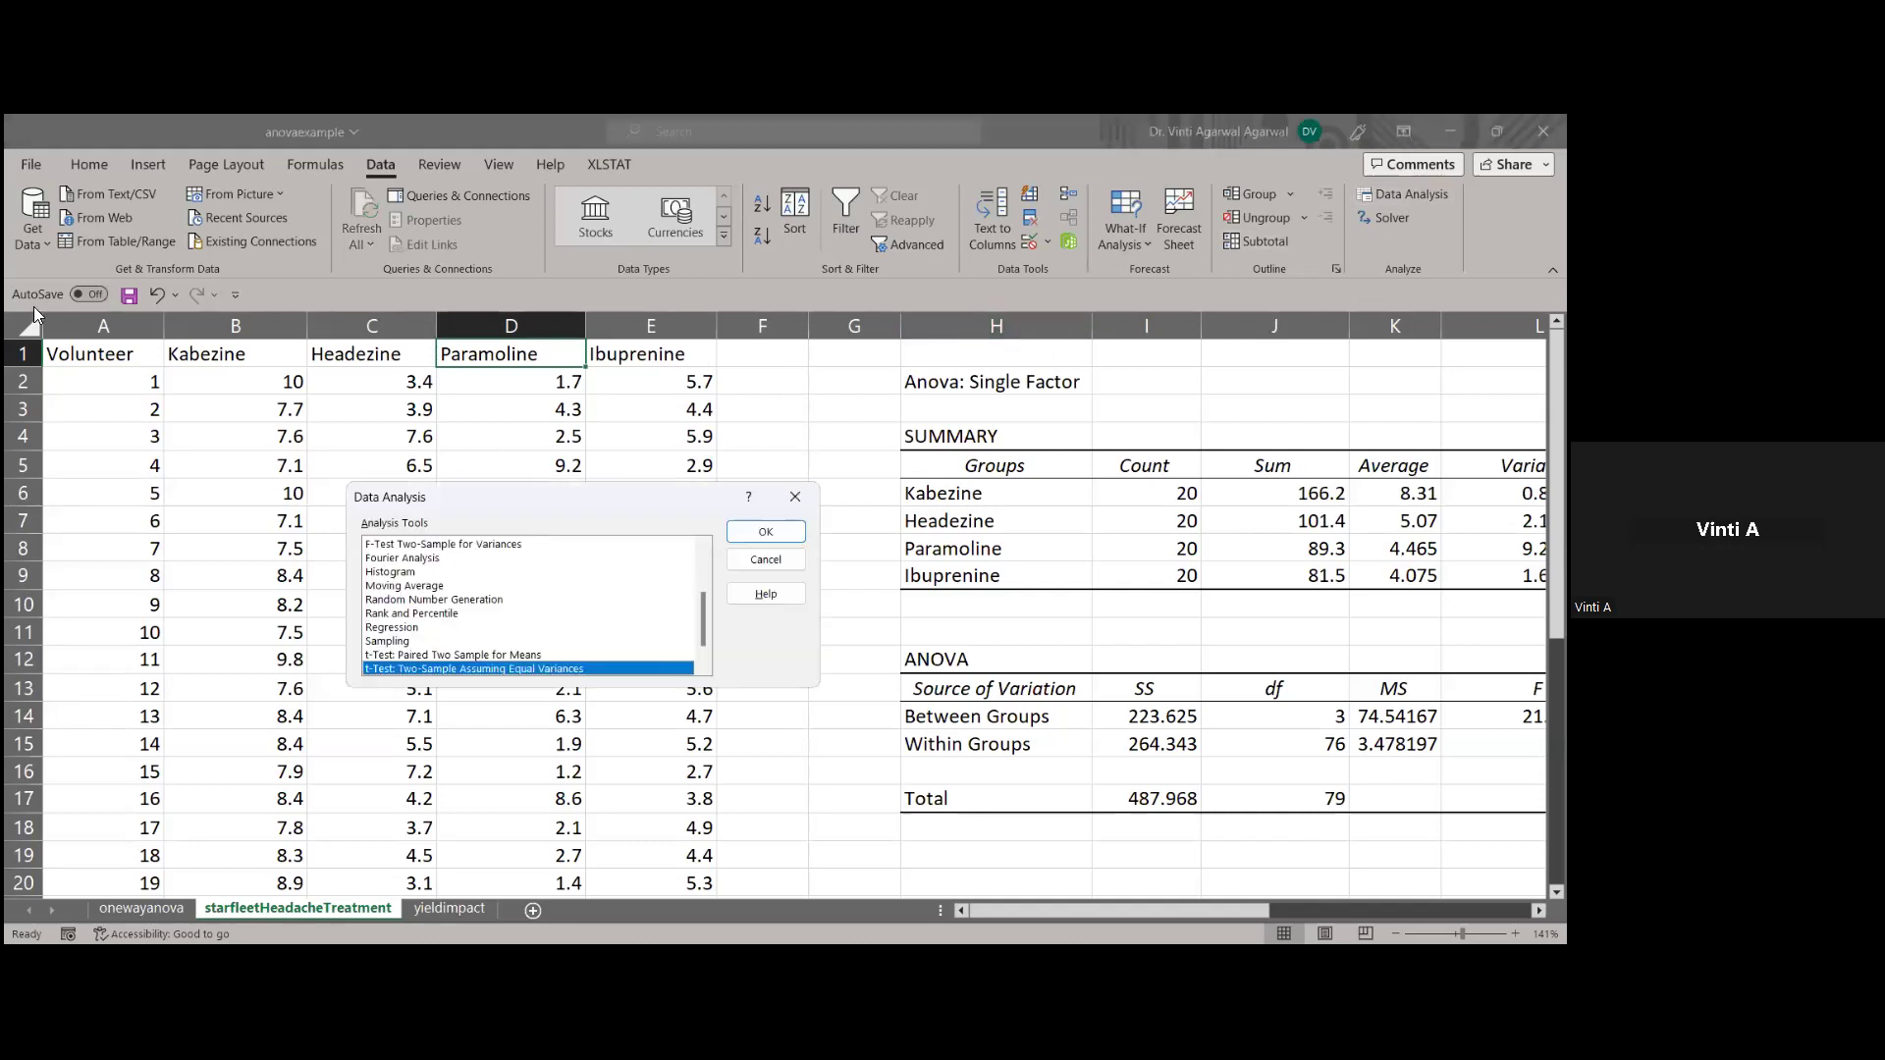
left_click(793, 567)
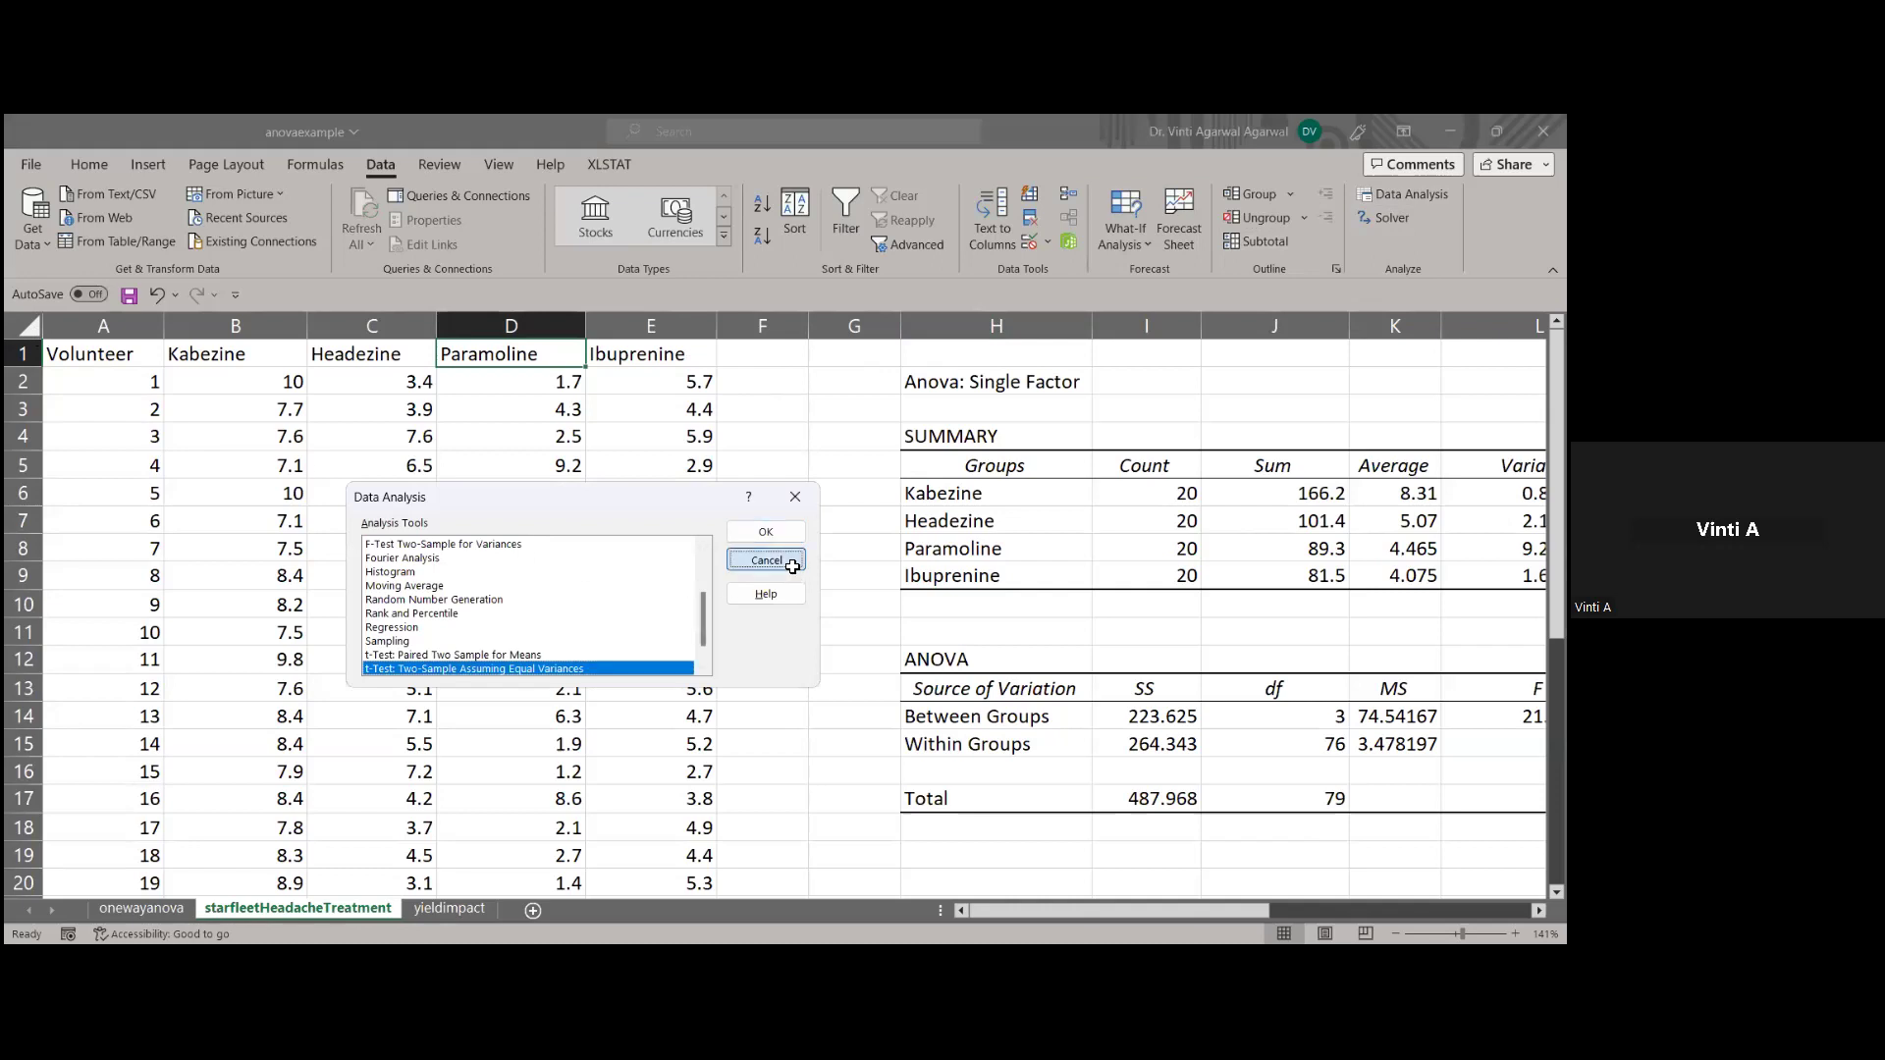
Copy the entire starfleetHeadacheTreatment sheet into a new worksheet
left_click(20, 324)
key("ctrl+c")
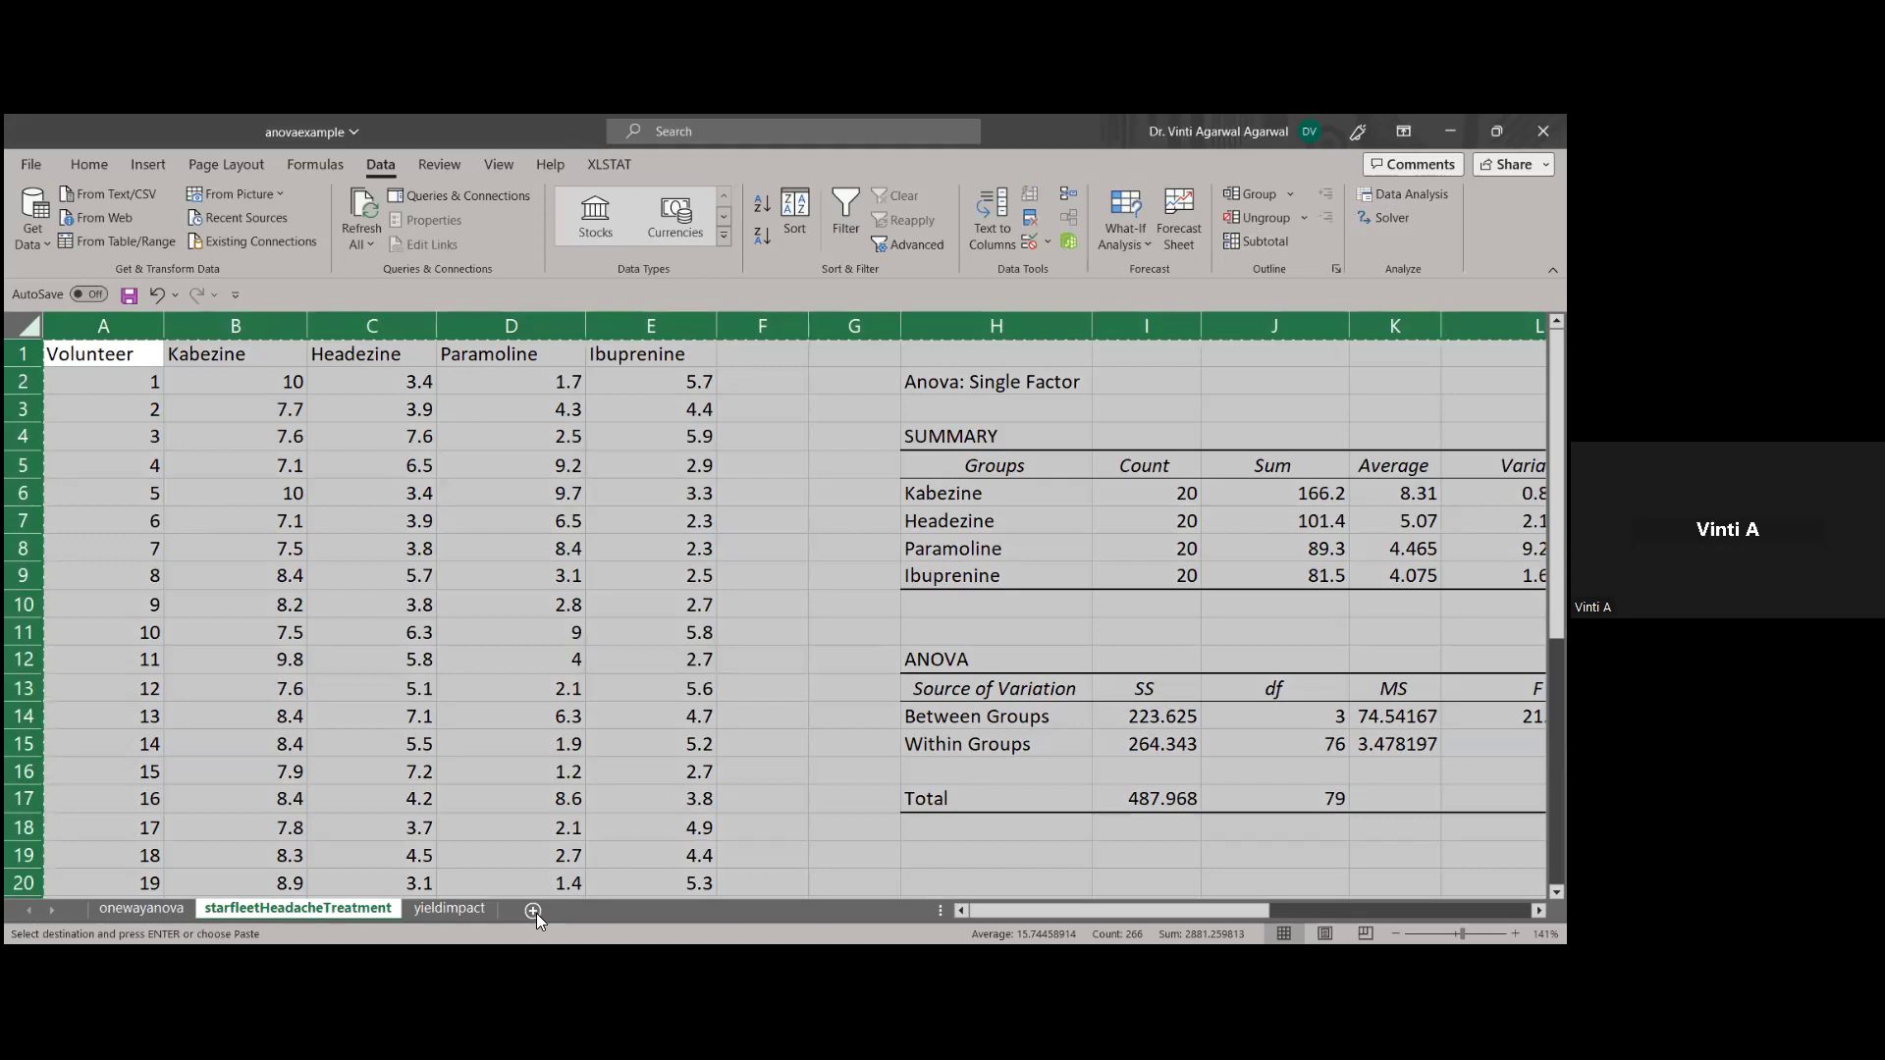
key("shift+F11")
key("ctrl+v")
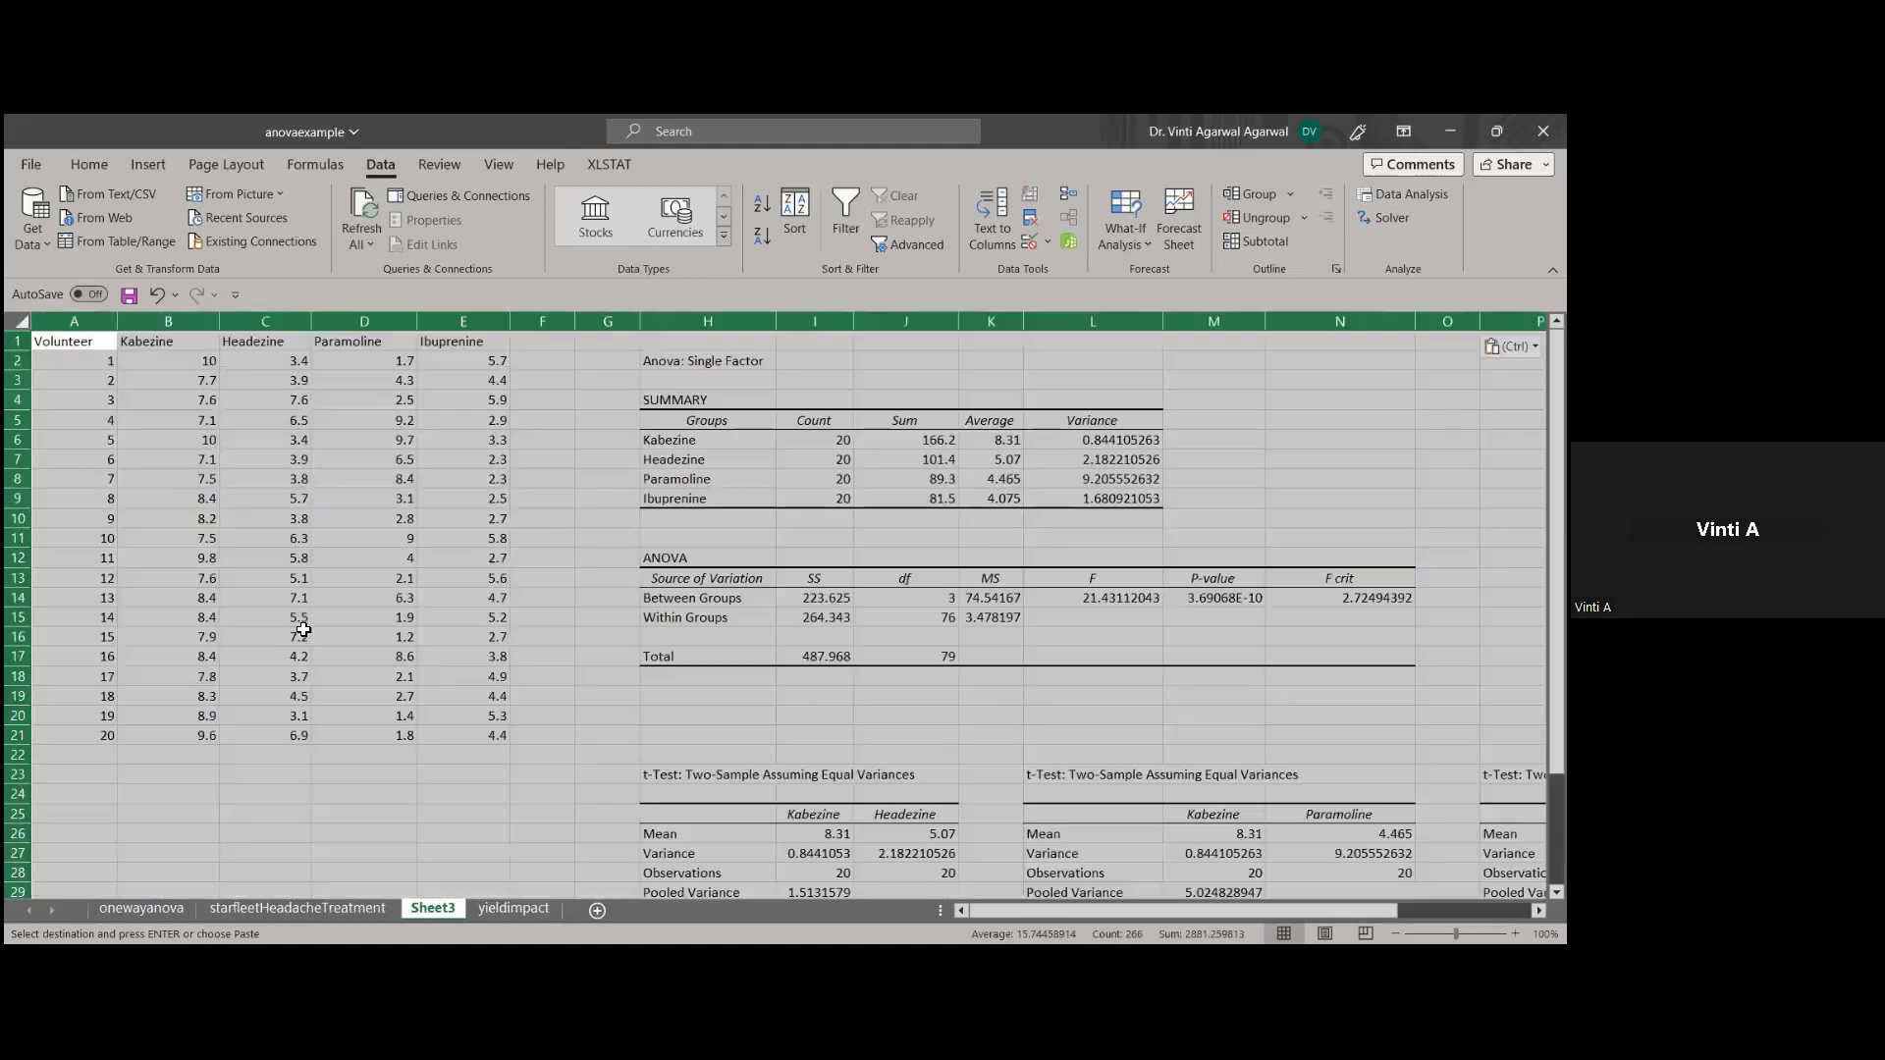
Clear the copied Anova and t-test output, including its borders, from columns H to N of the new sheet
left_click(729, 363)
left_click_drag(721, 322, 1207, 392)
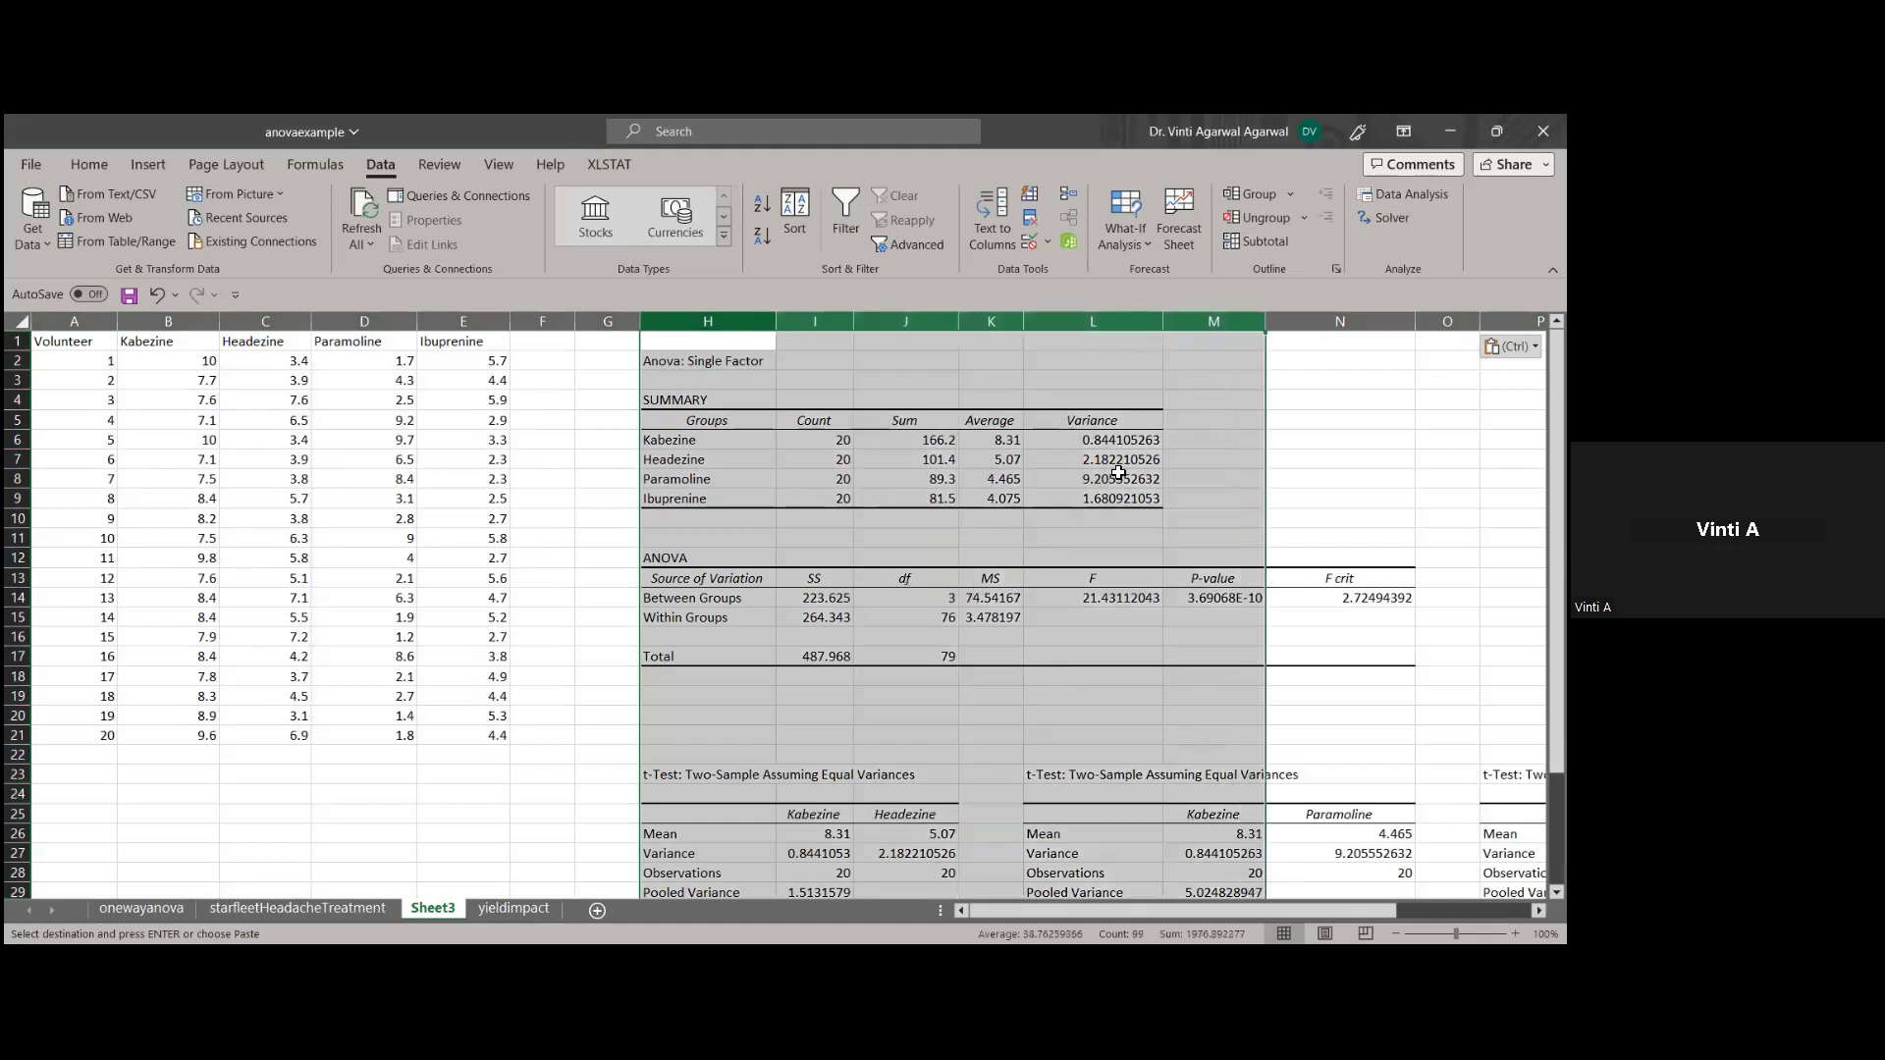
left_click(965, 355)
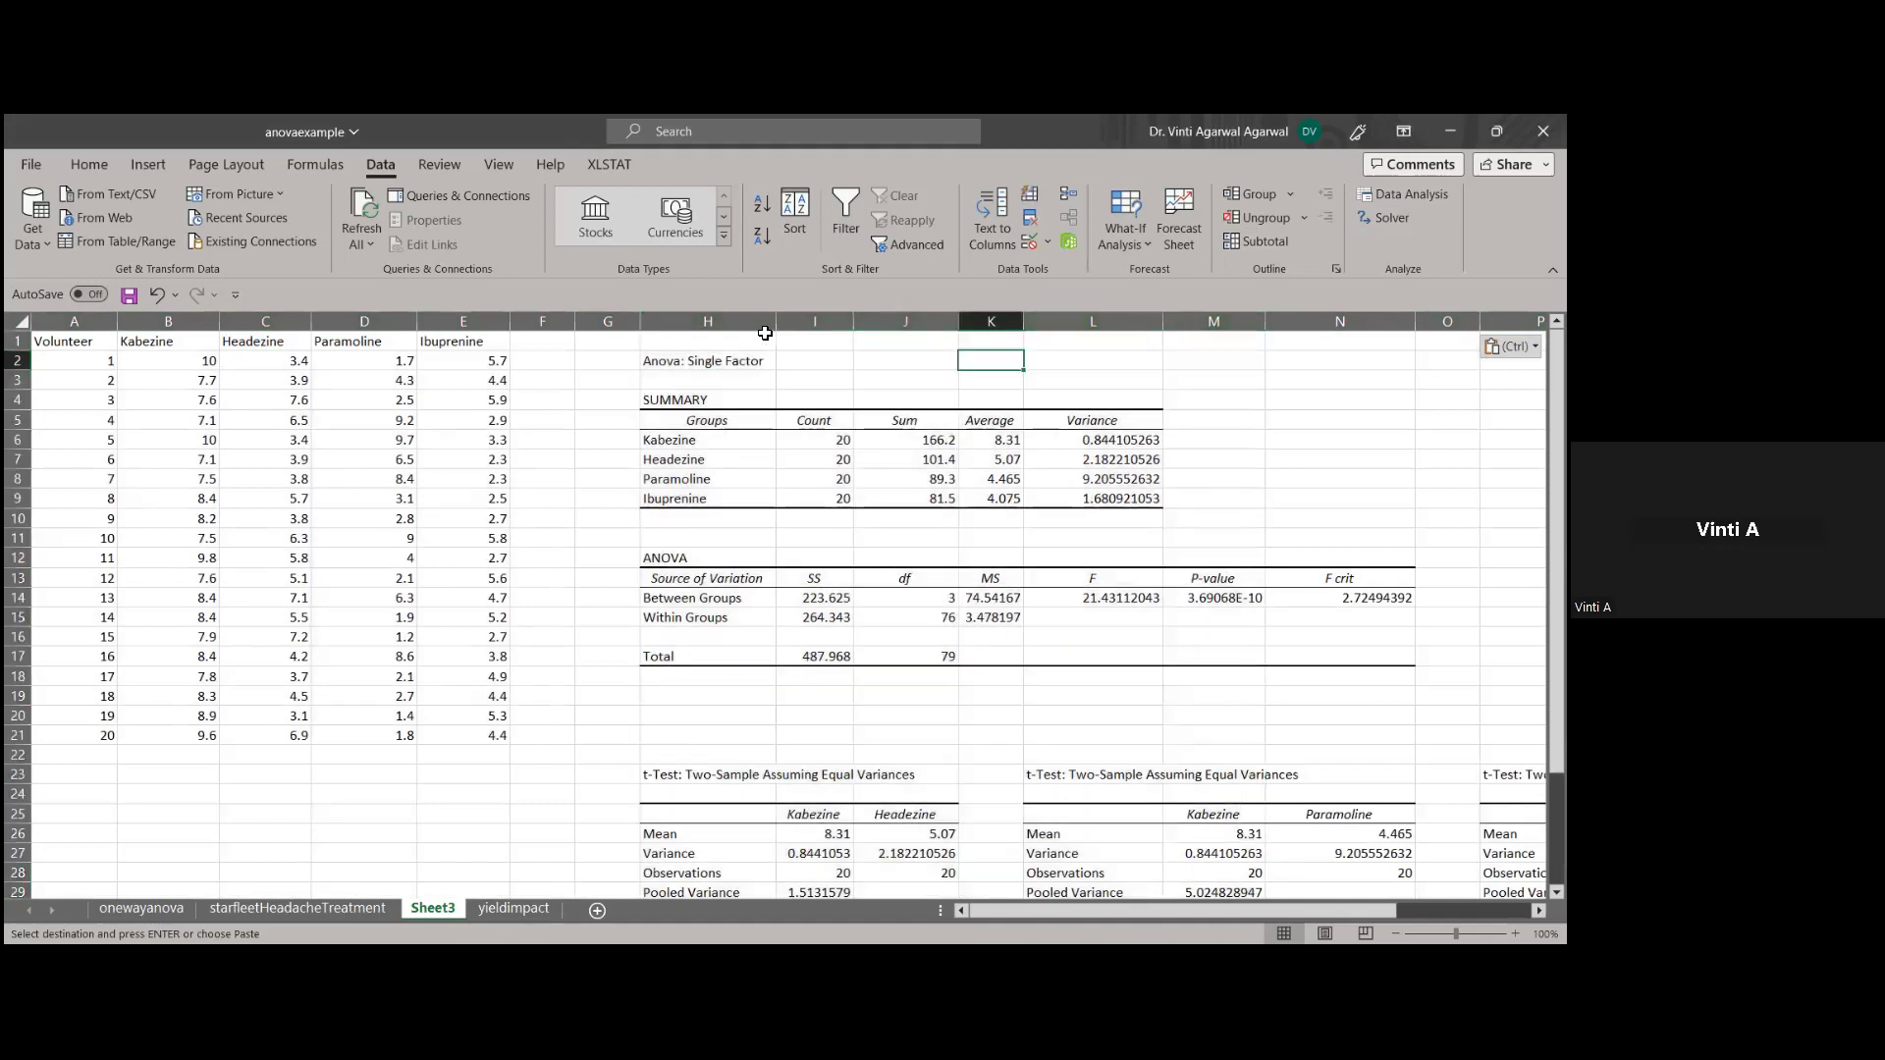
left_click_drag(743, 328, 1262, 398)
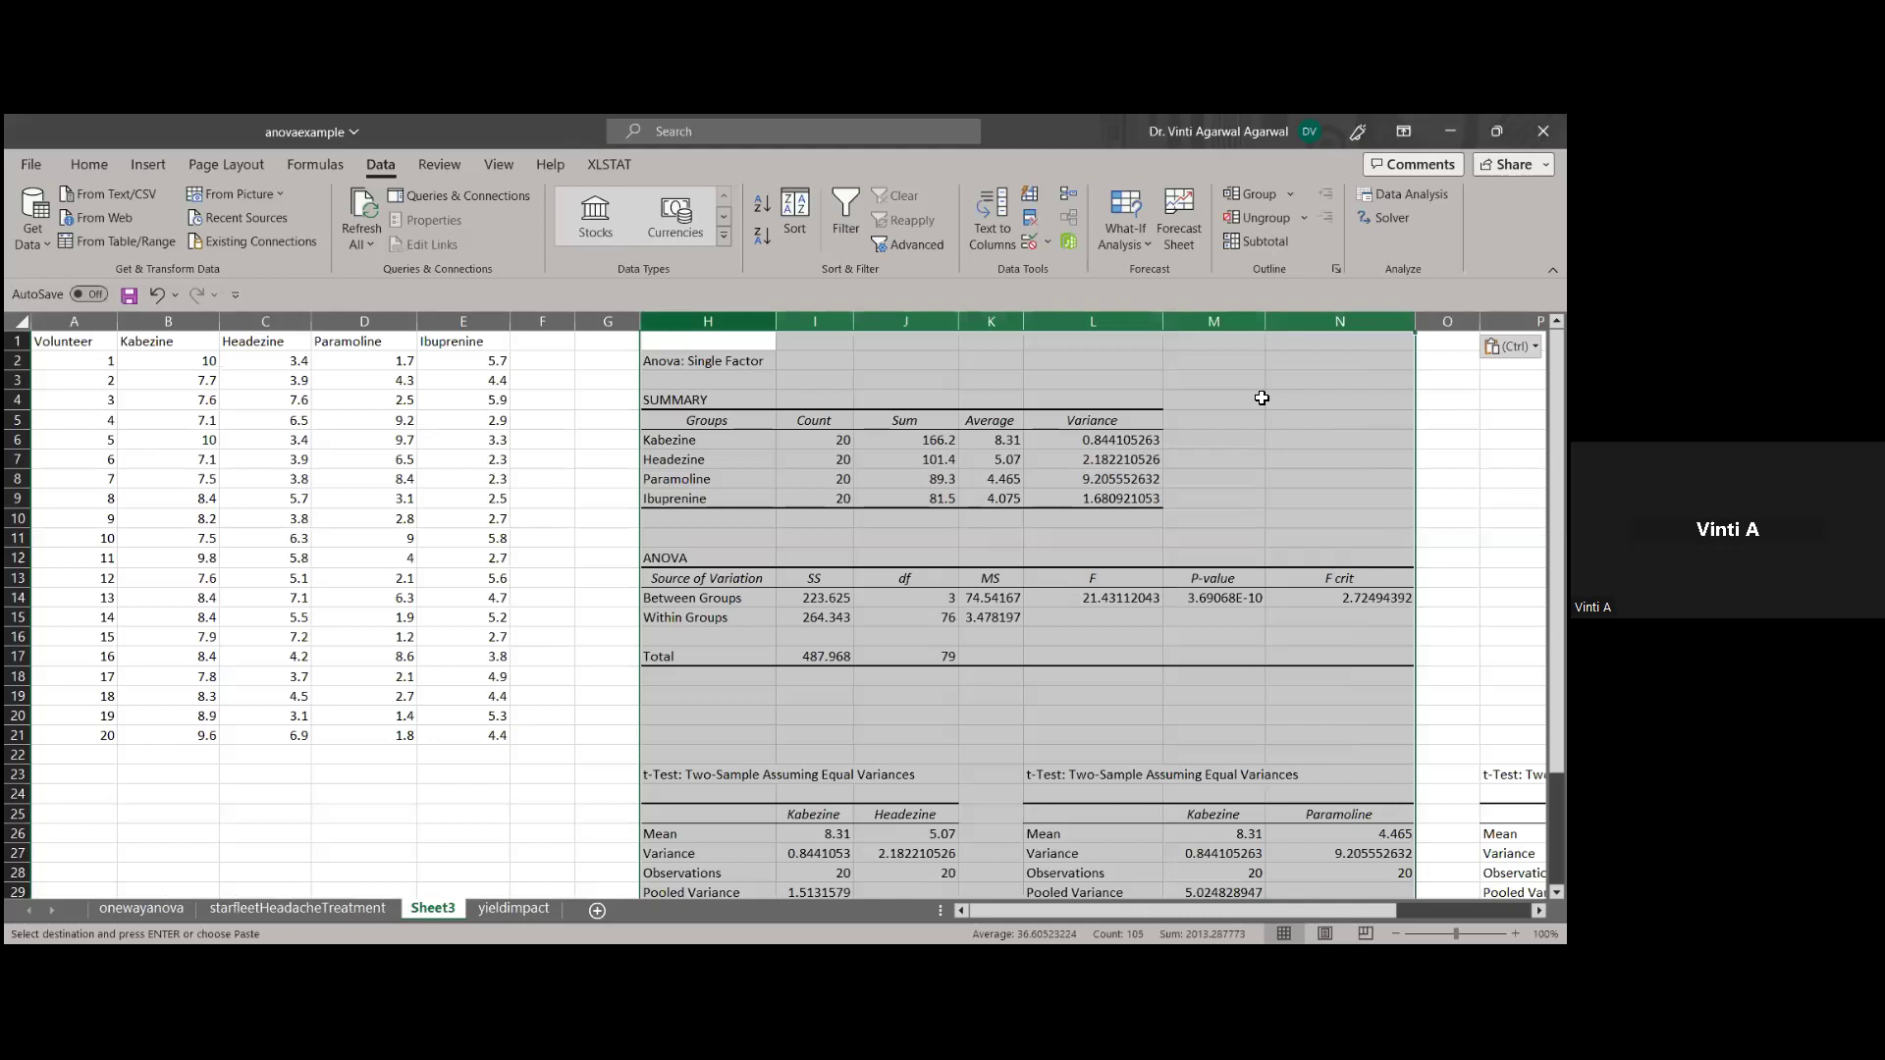
key("Delete")
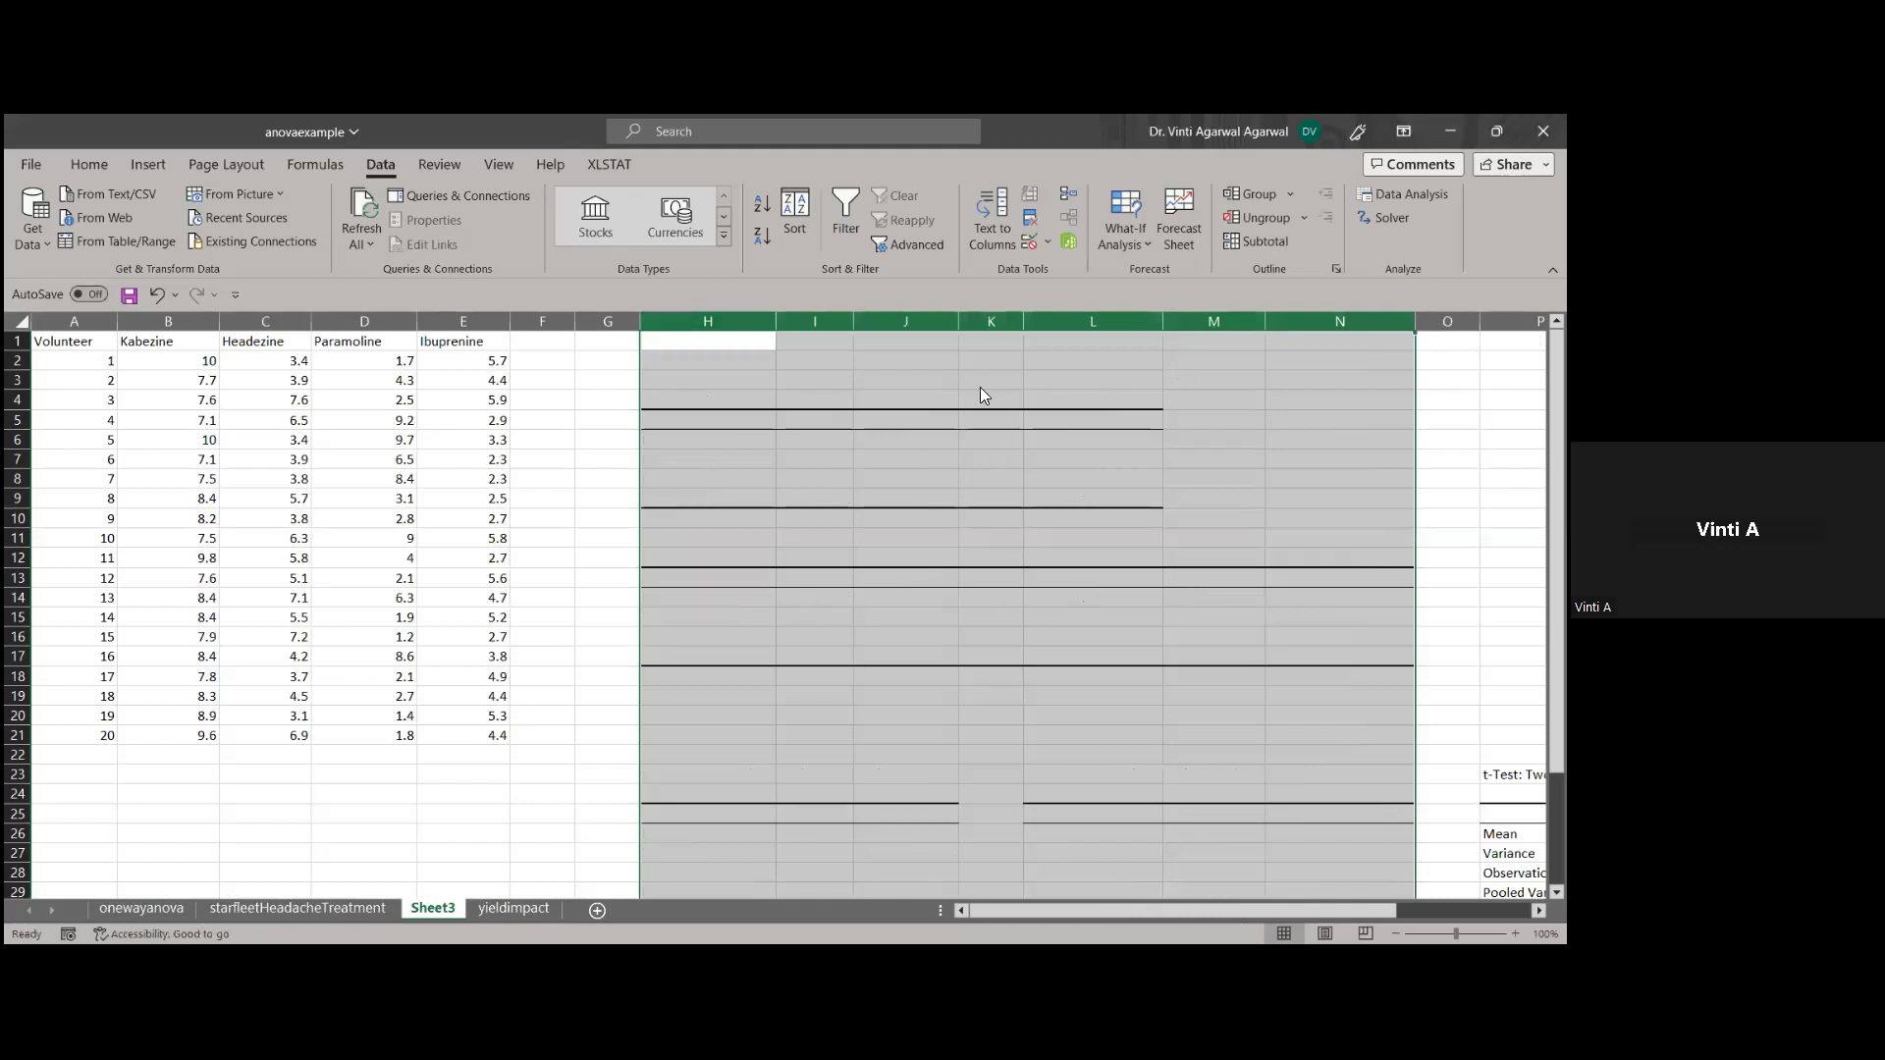
left_click(89, 164)
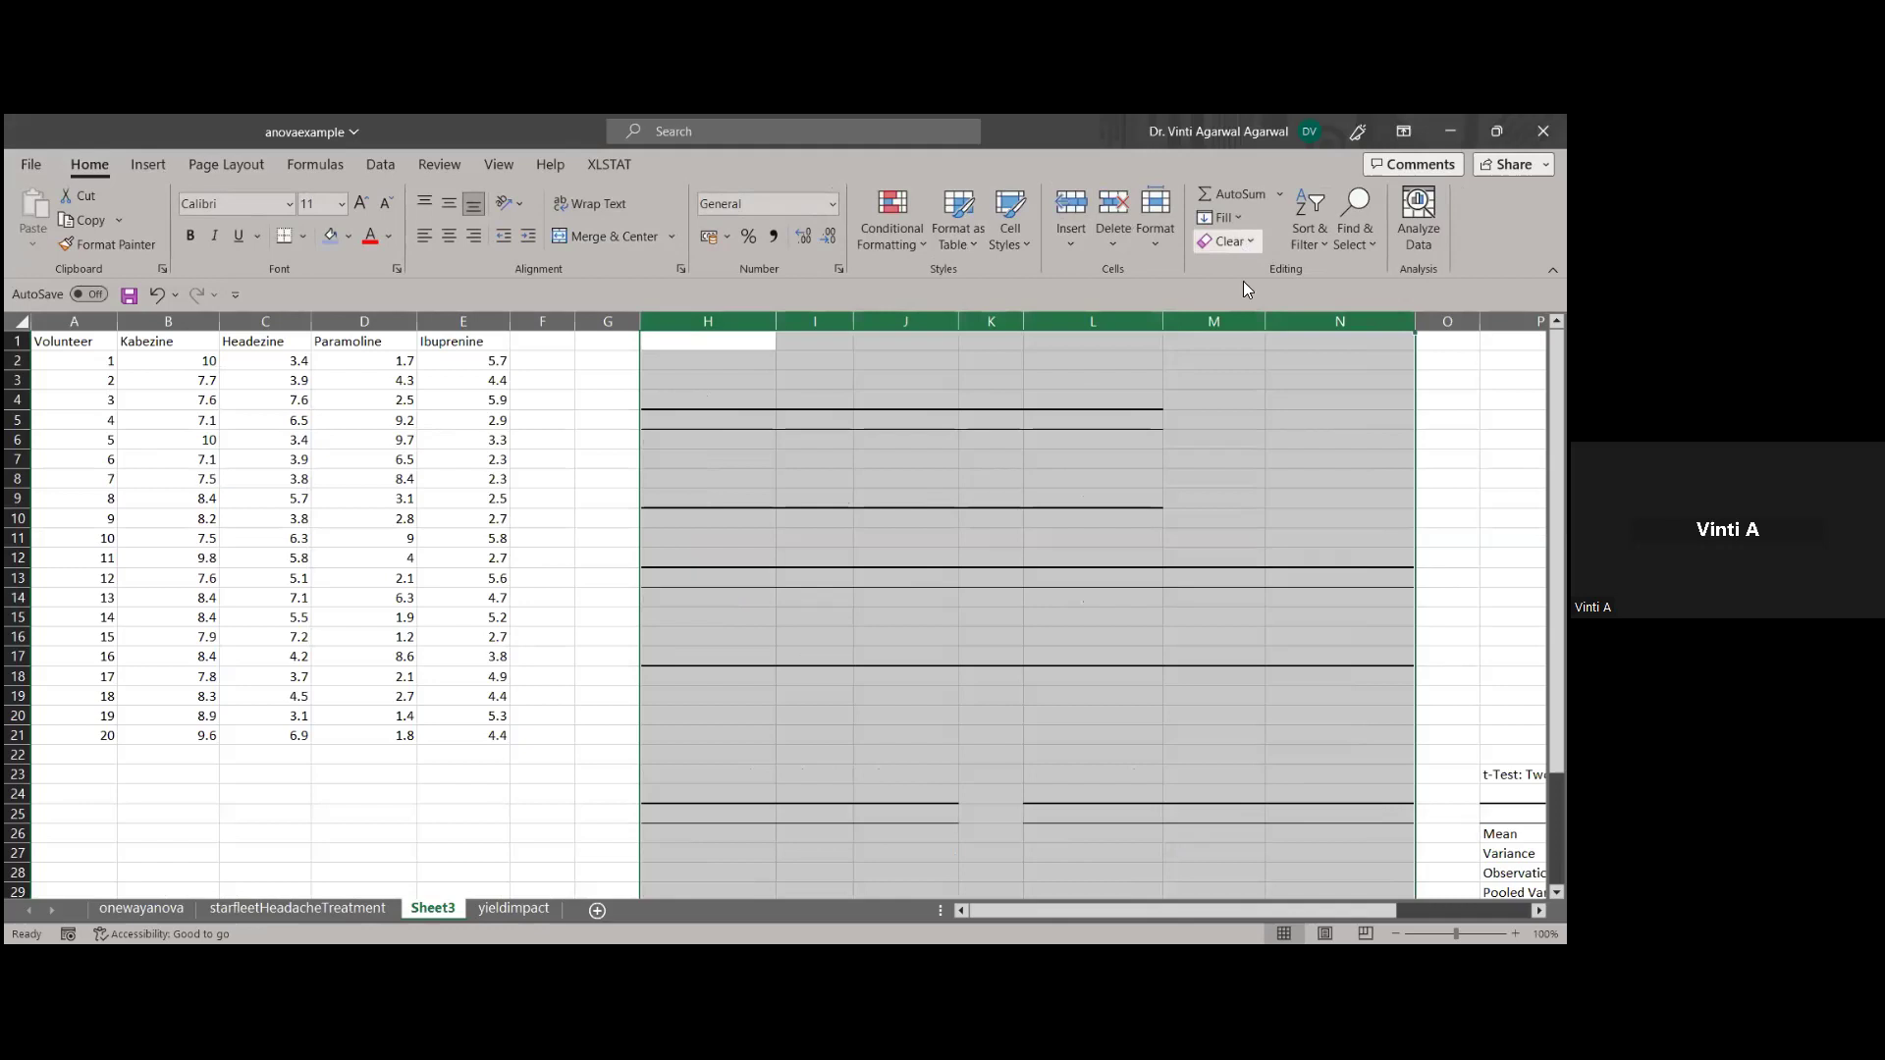
left_click(923, 501)
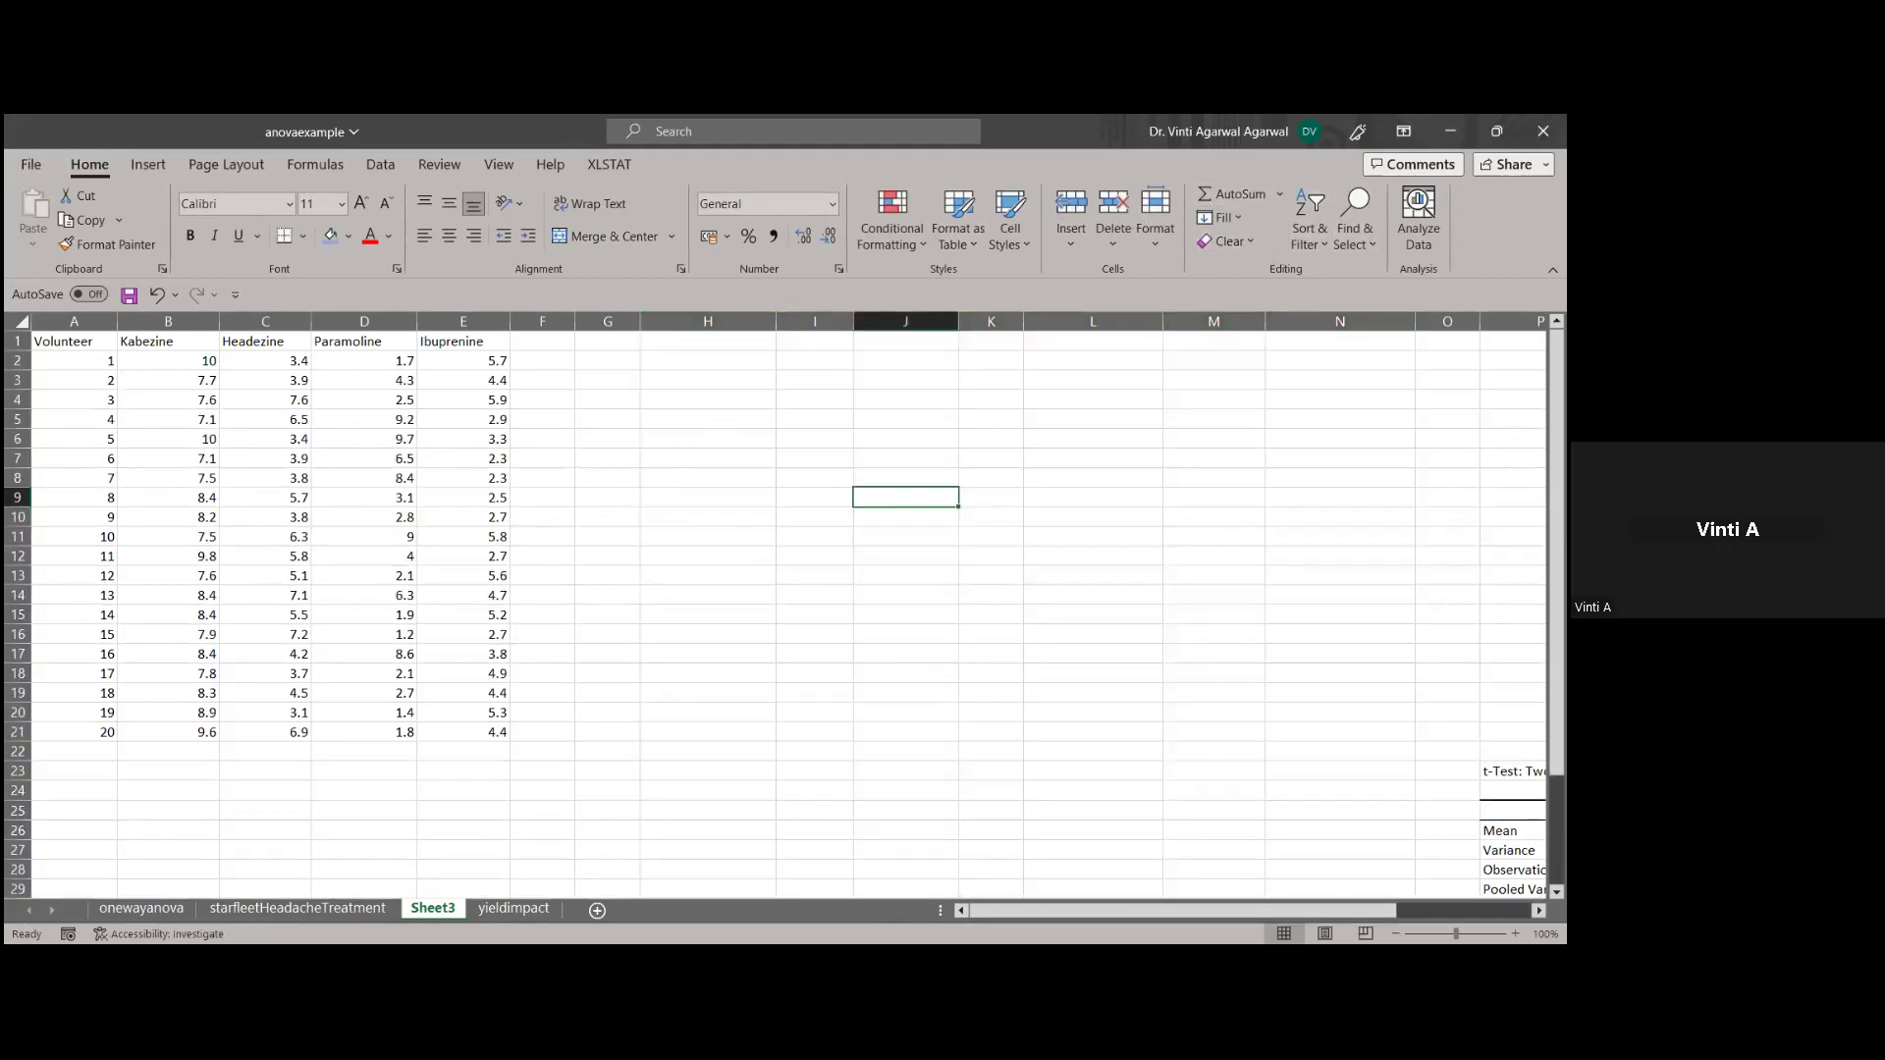
Open the Analyze Data suggestions, and start an Anova: Single Factor analysis with input range $B$1:$E$21
left_click(1419, 225)
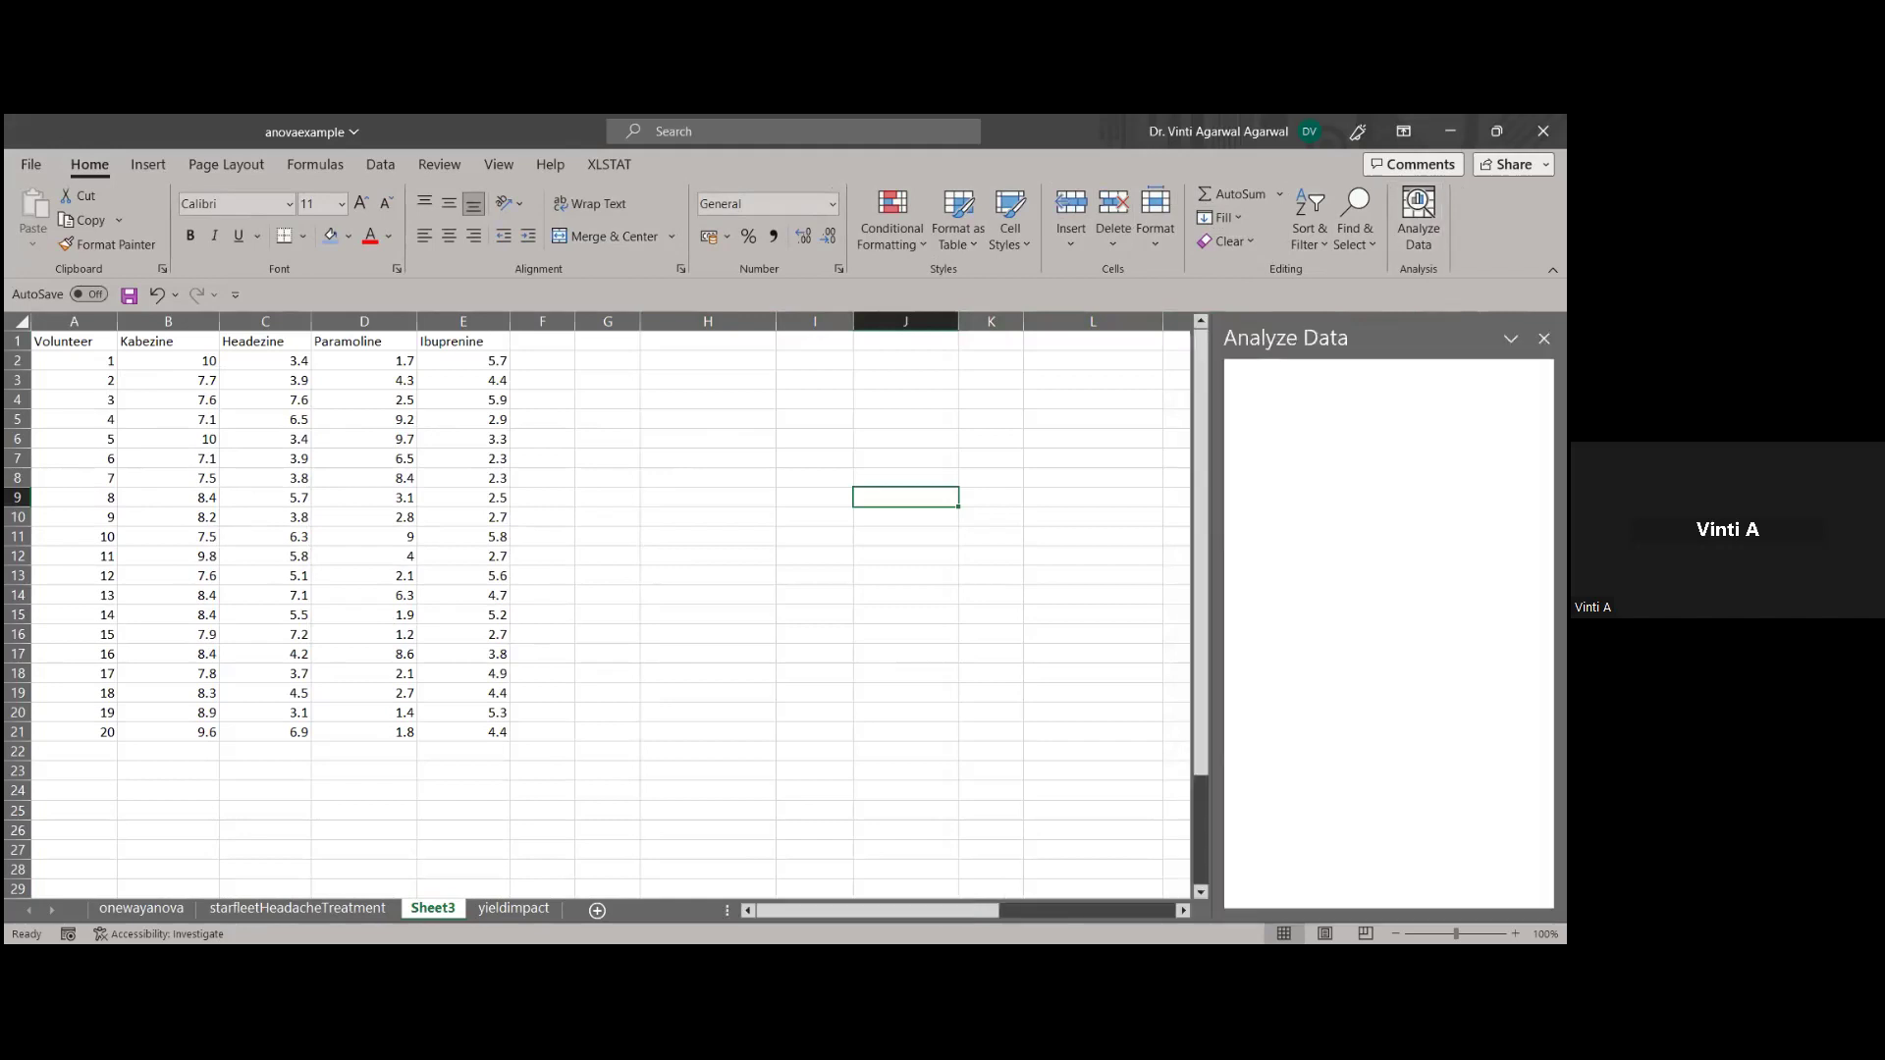
left_click(963, 447)
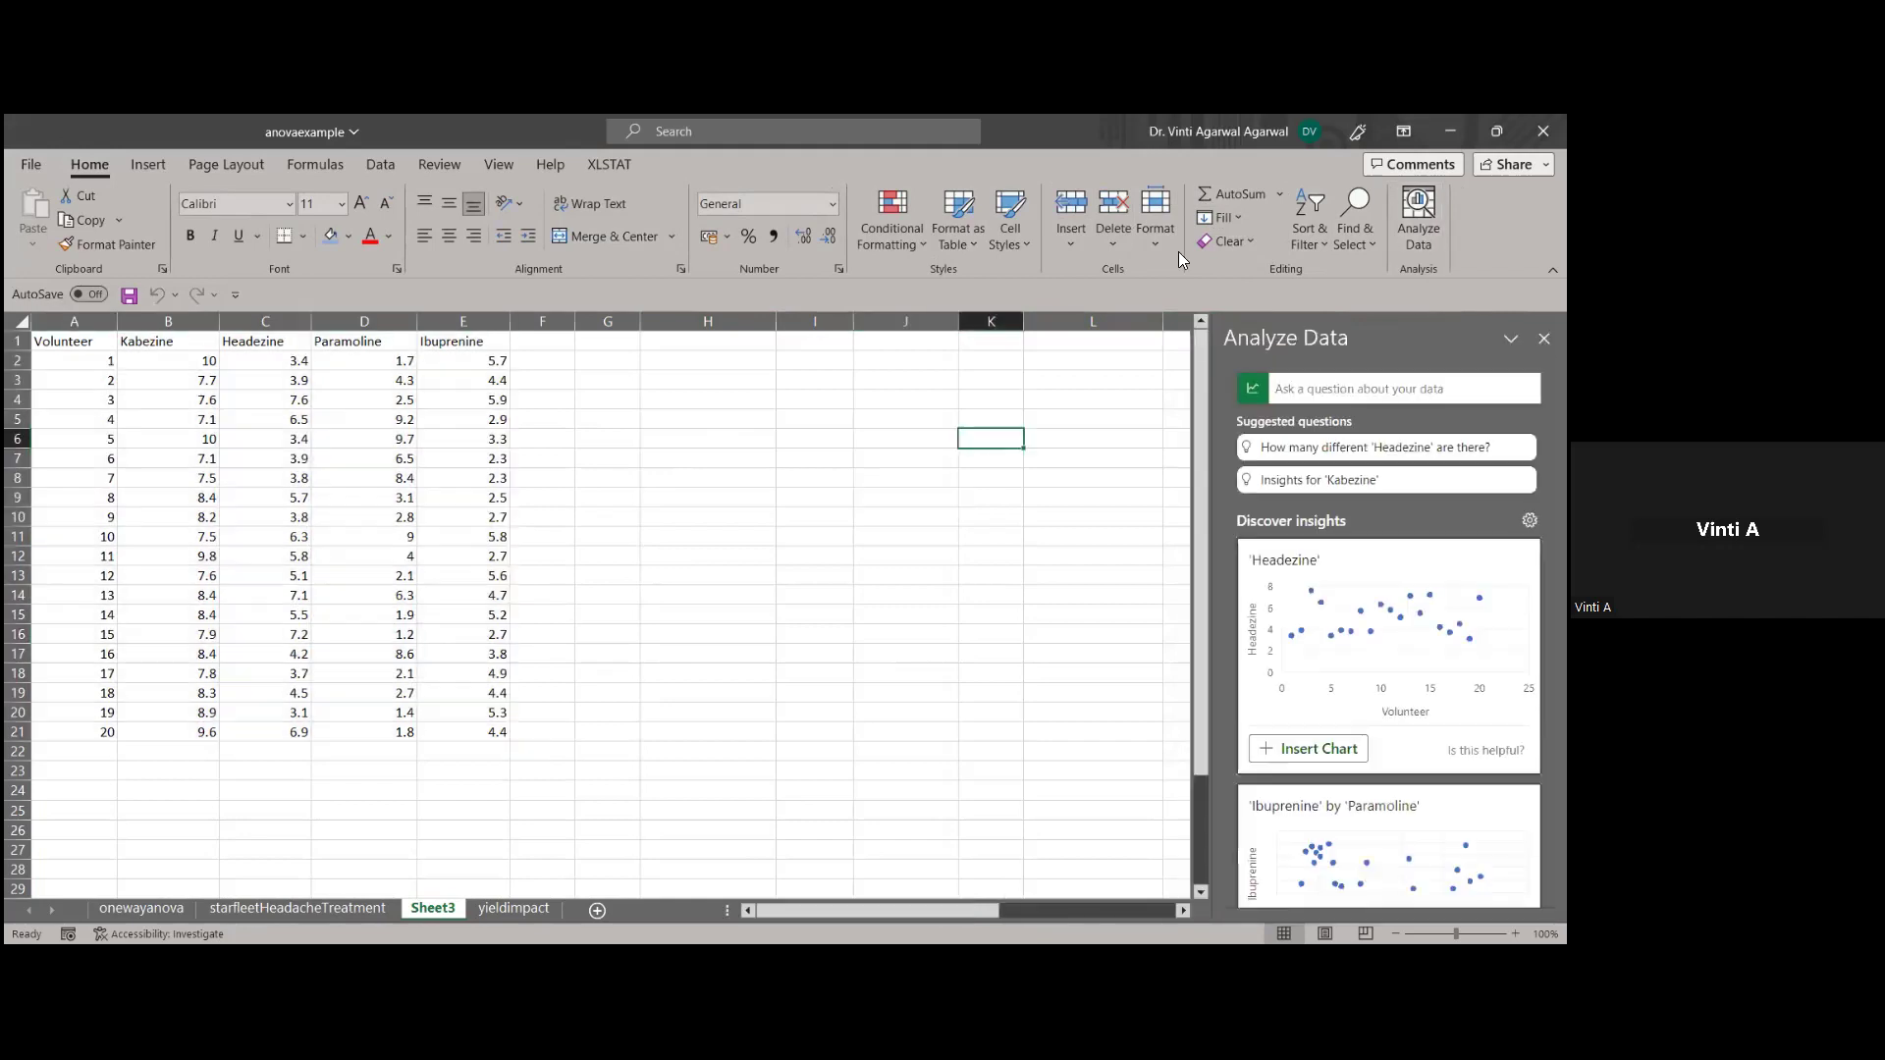
left_click(391, 166)
left_click(1404, 195)
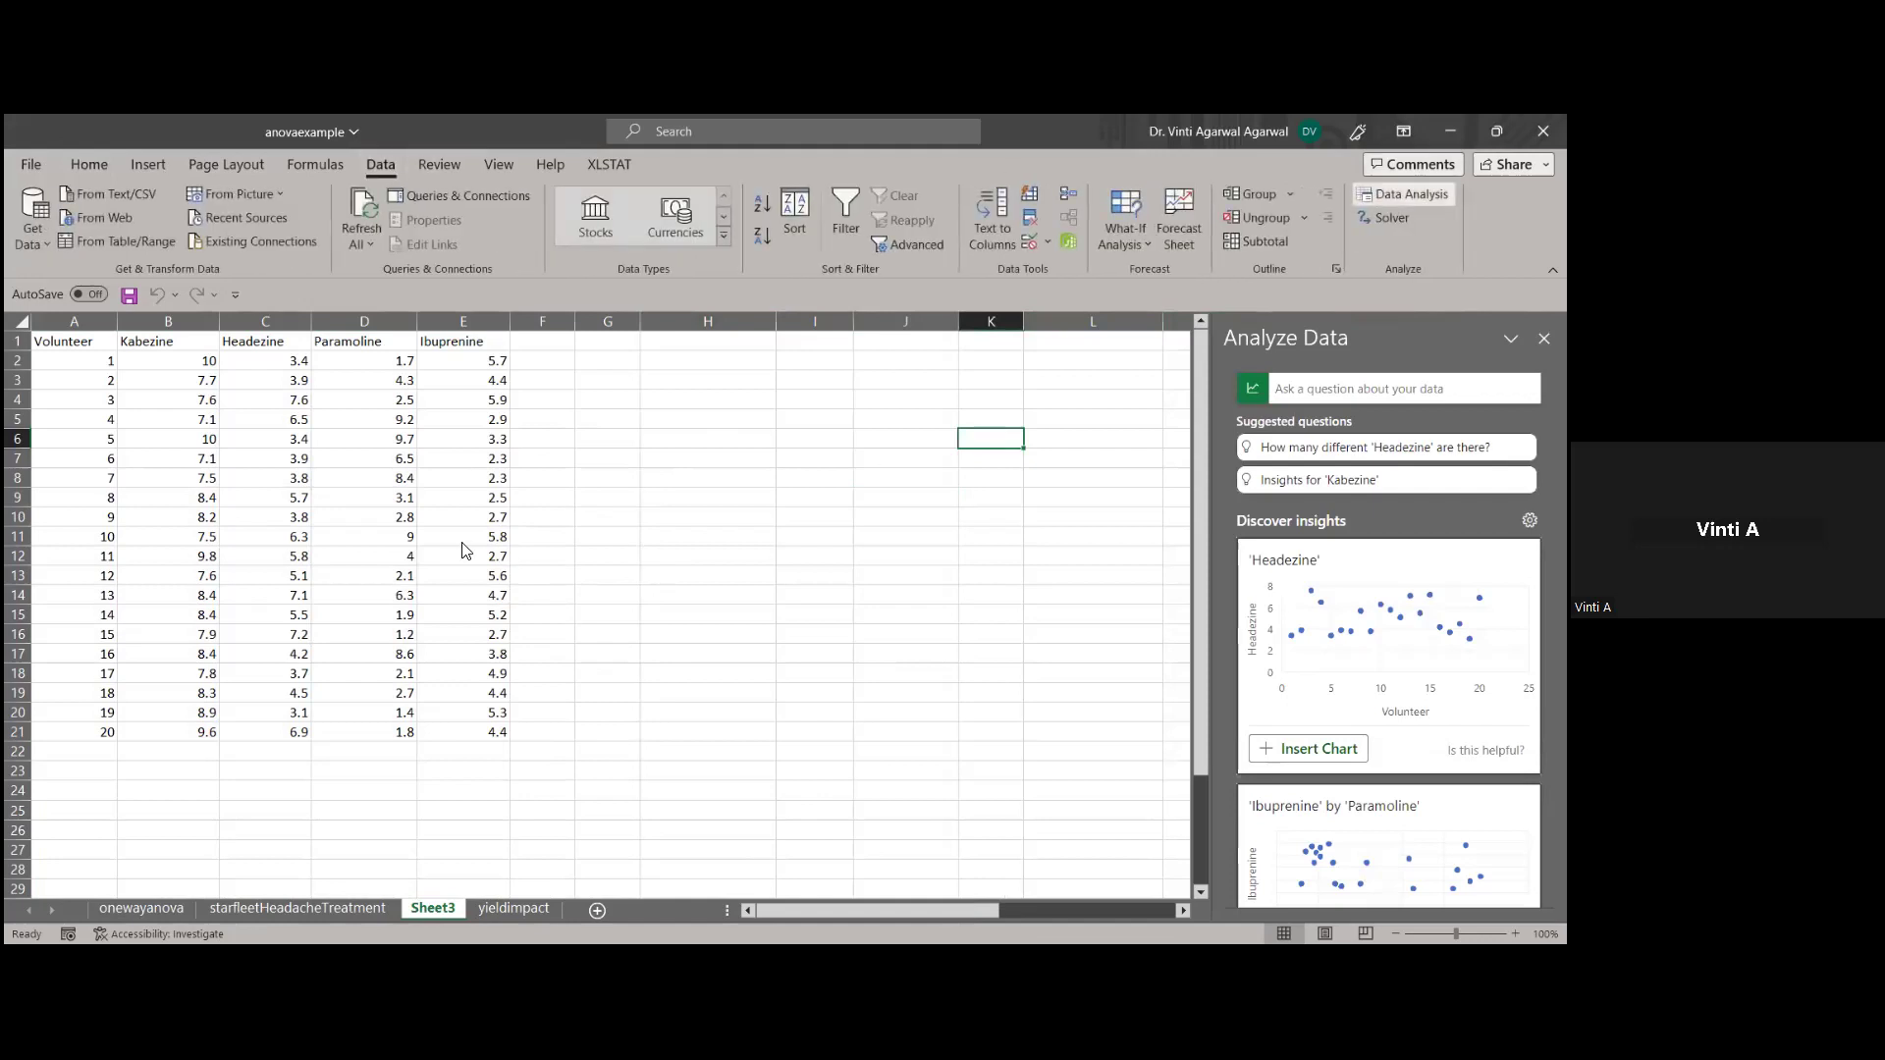
left_click_drag(707, 621, 707, 564)
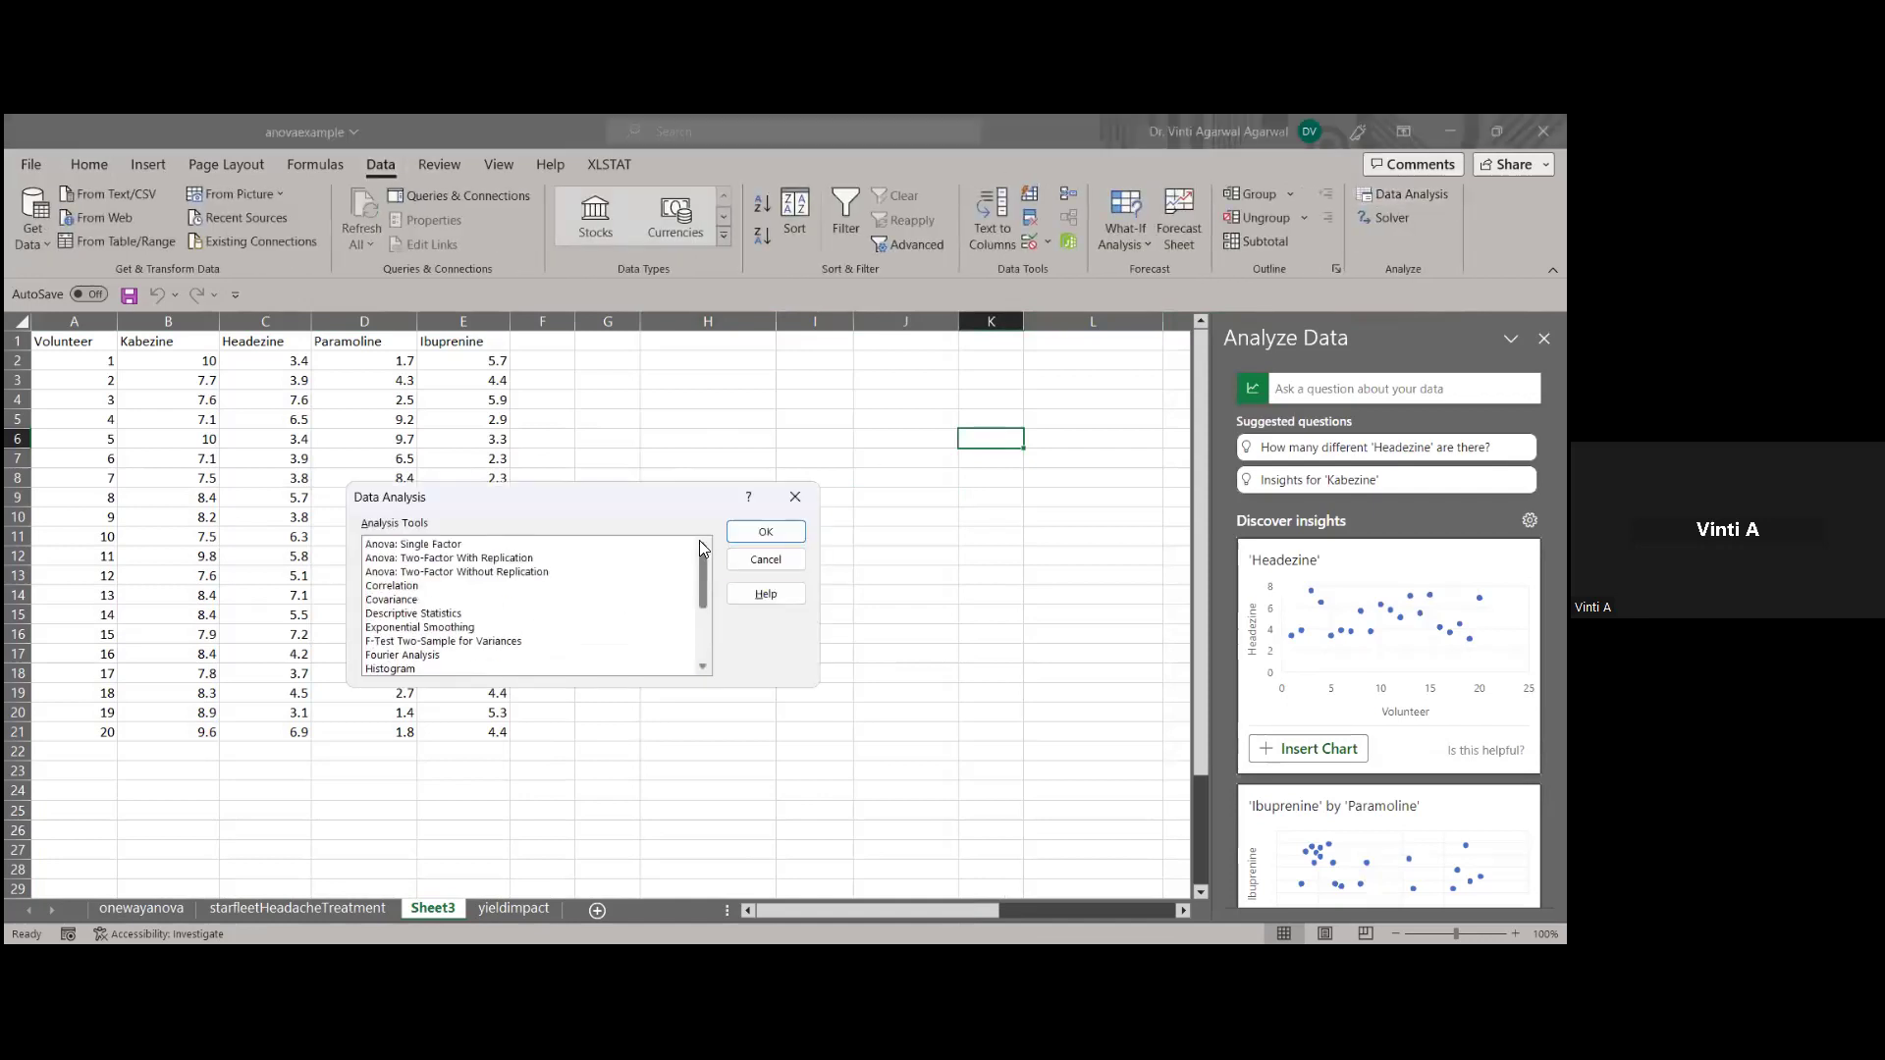
left_click(454, 544)
left_click(760, 530)
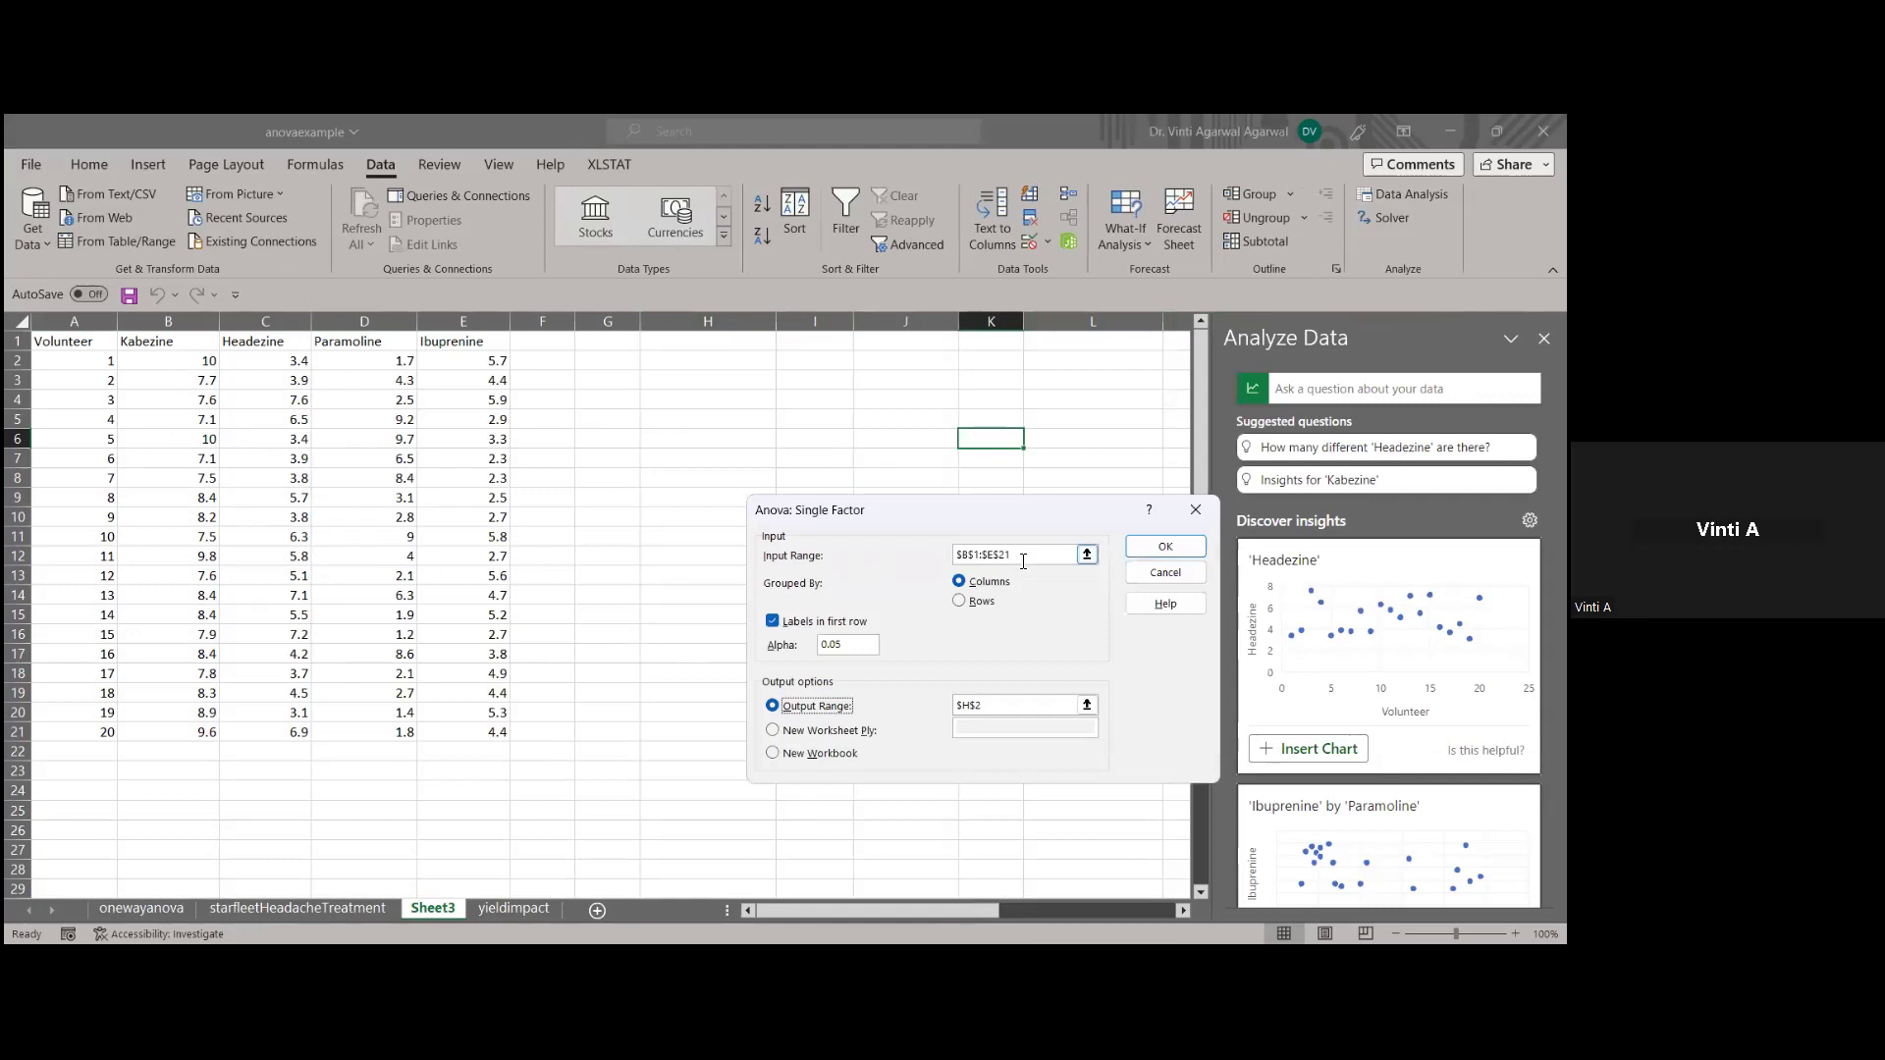
left_click_drag(1024, 561, 877, 541)
key("BackSpace")
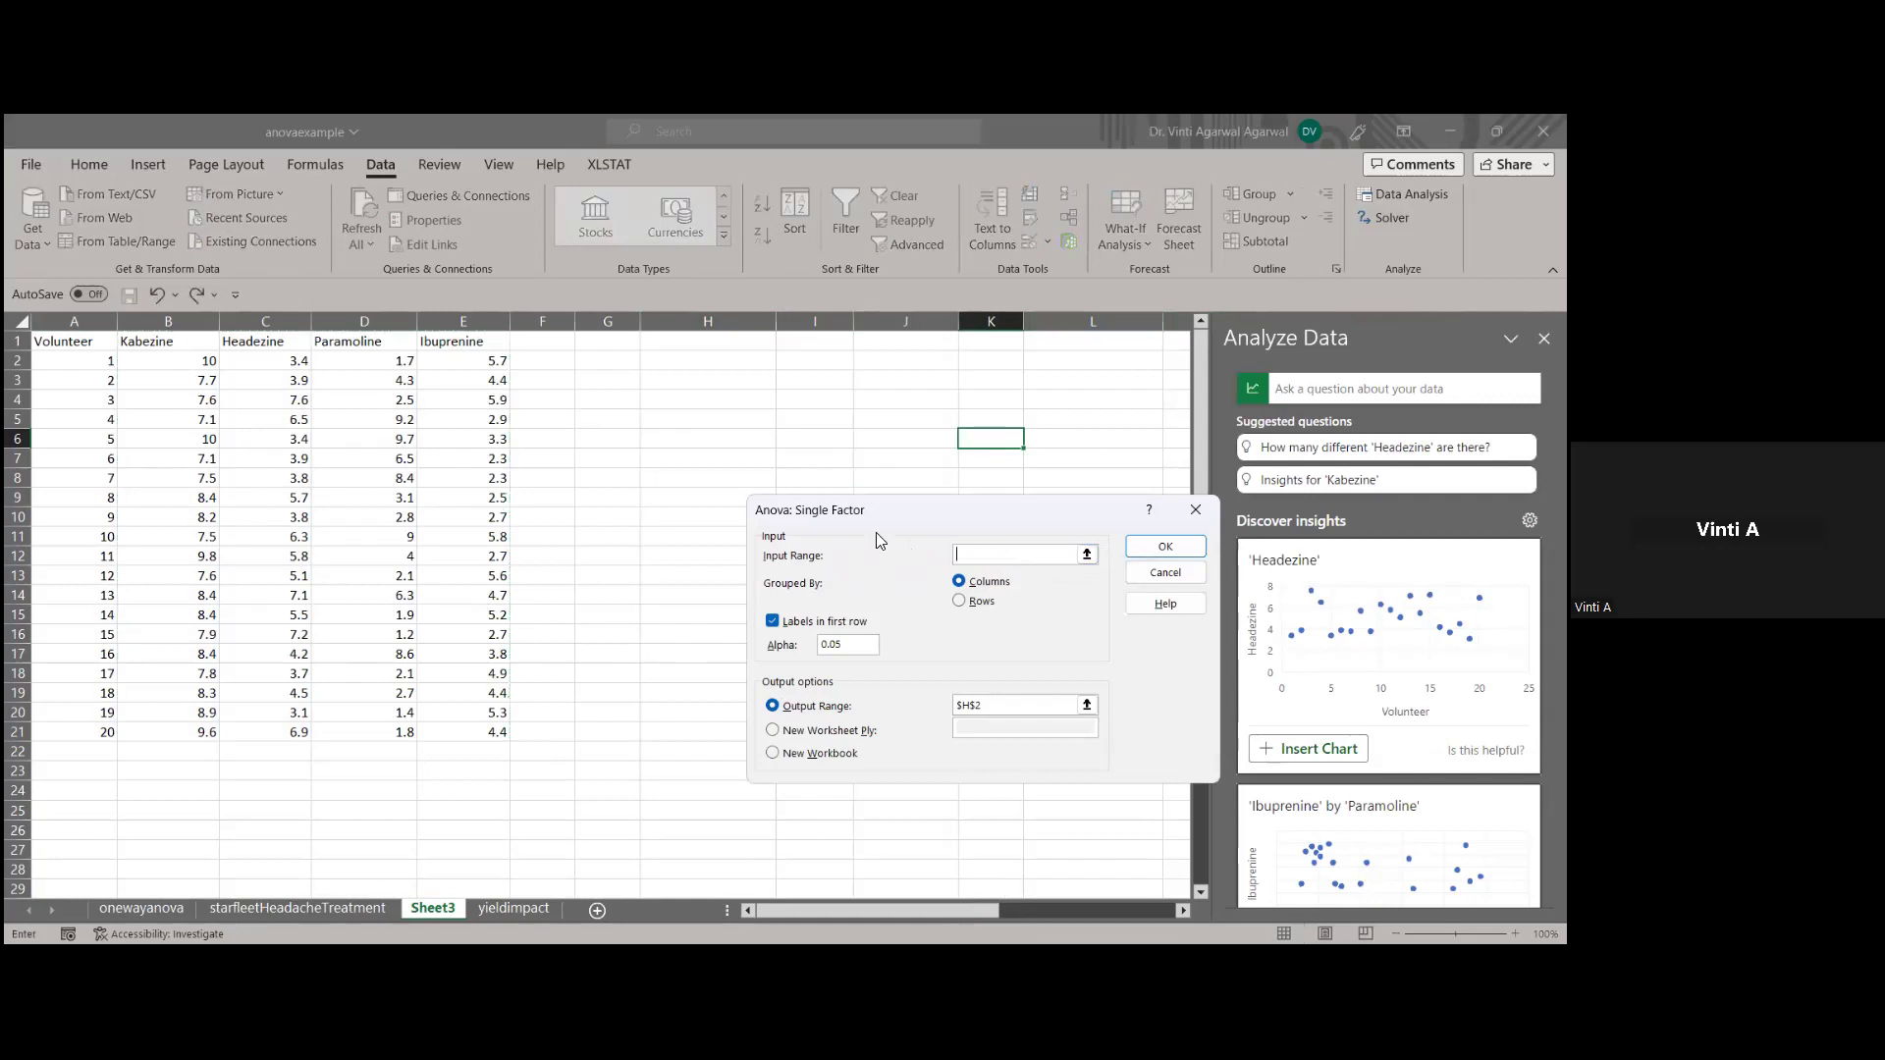
left_click_drag(181, 346, 464, 733)
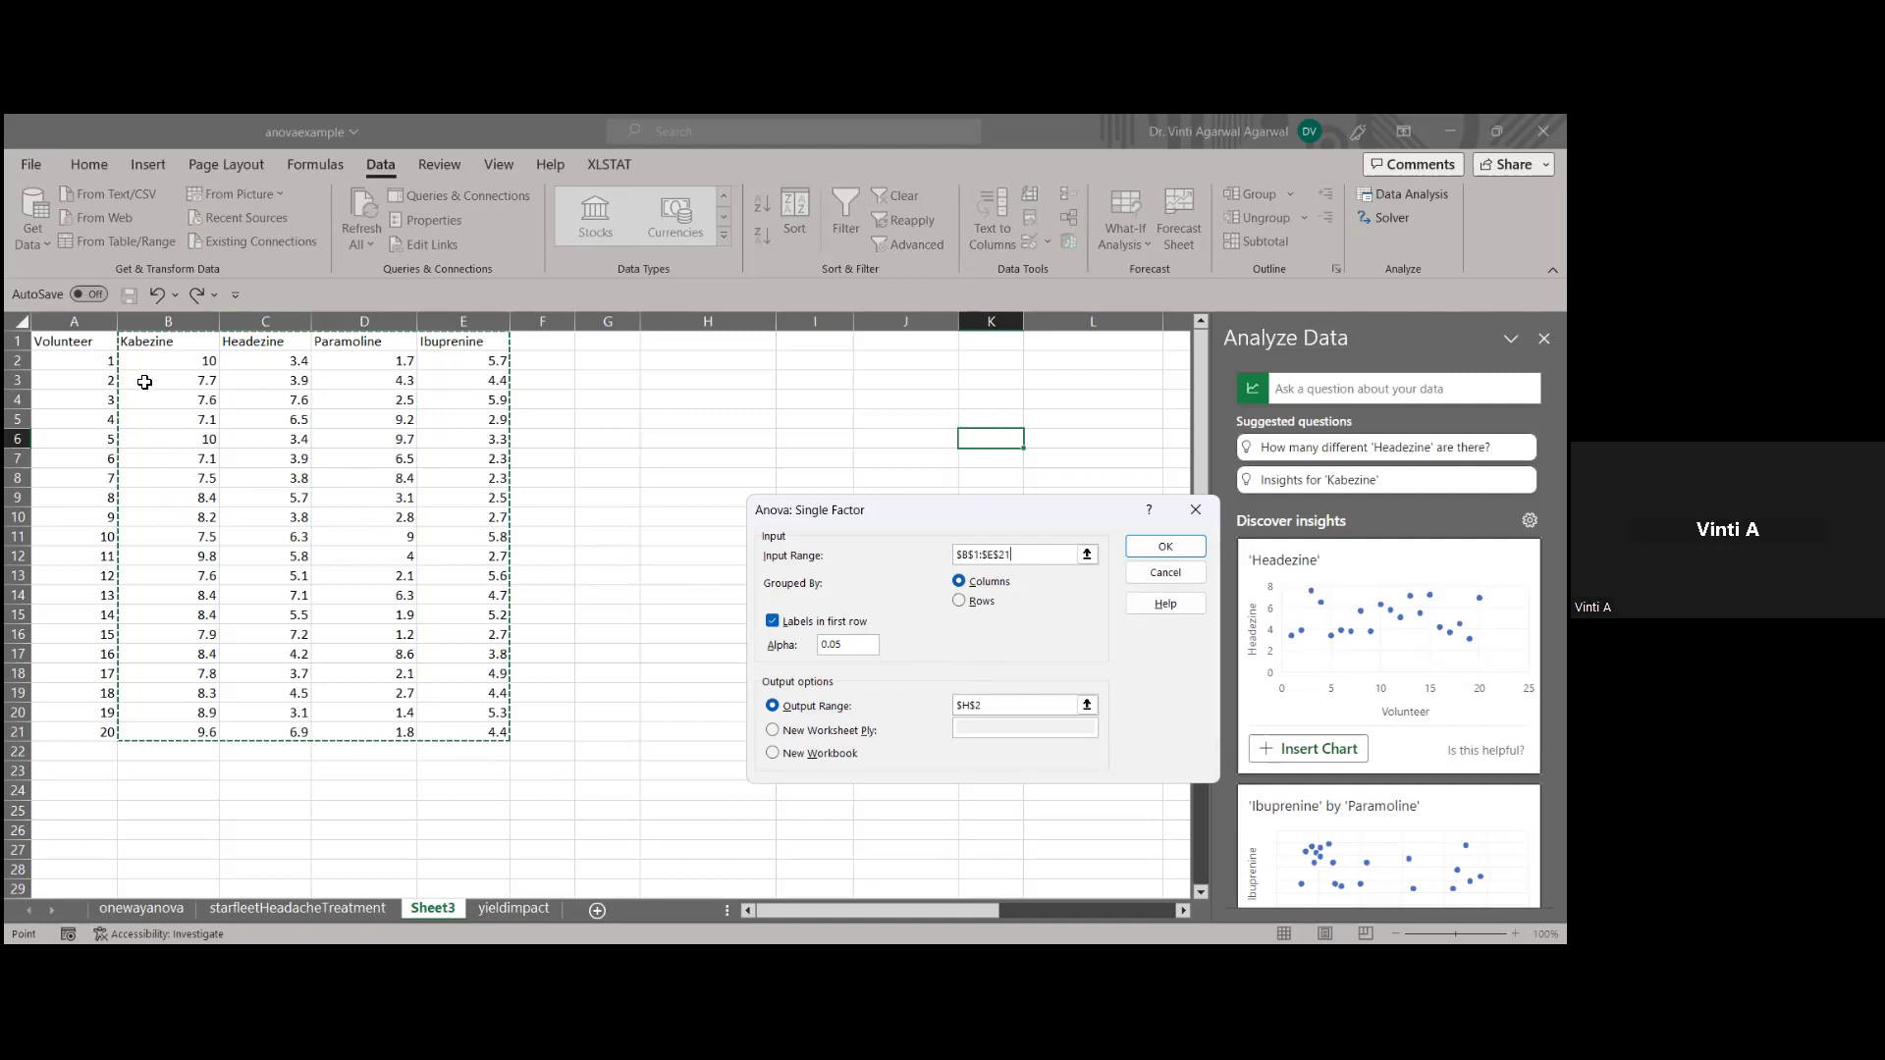
Keep labels in the first row, set the output range to $H$2, and run the single-factor Anova
left_click(773, 622)
left_click(773, 625)
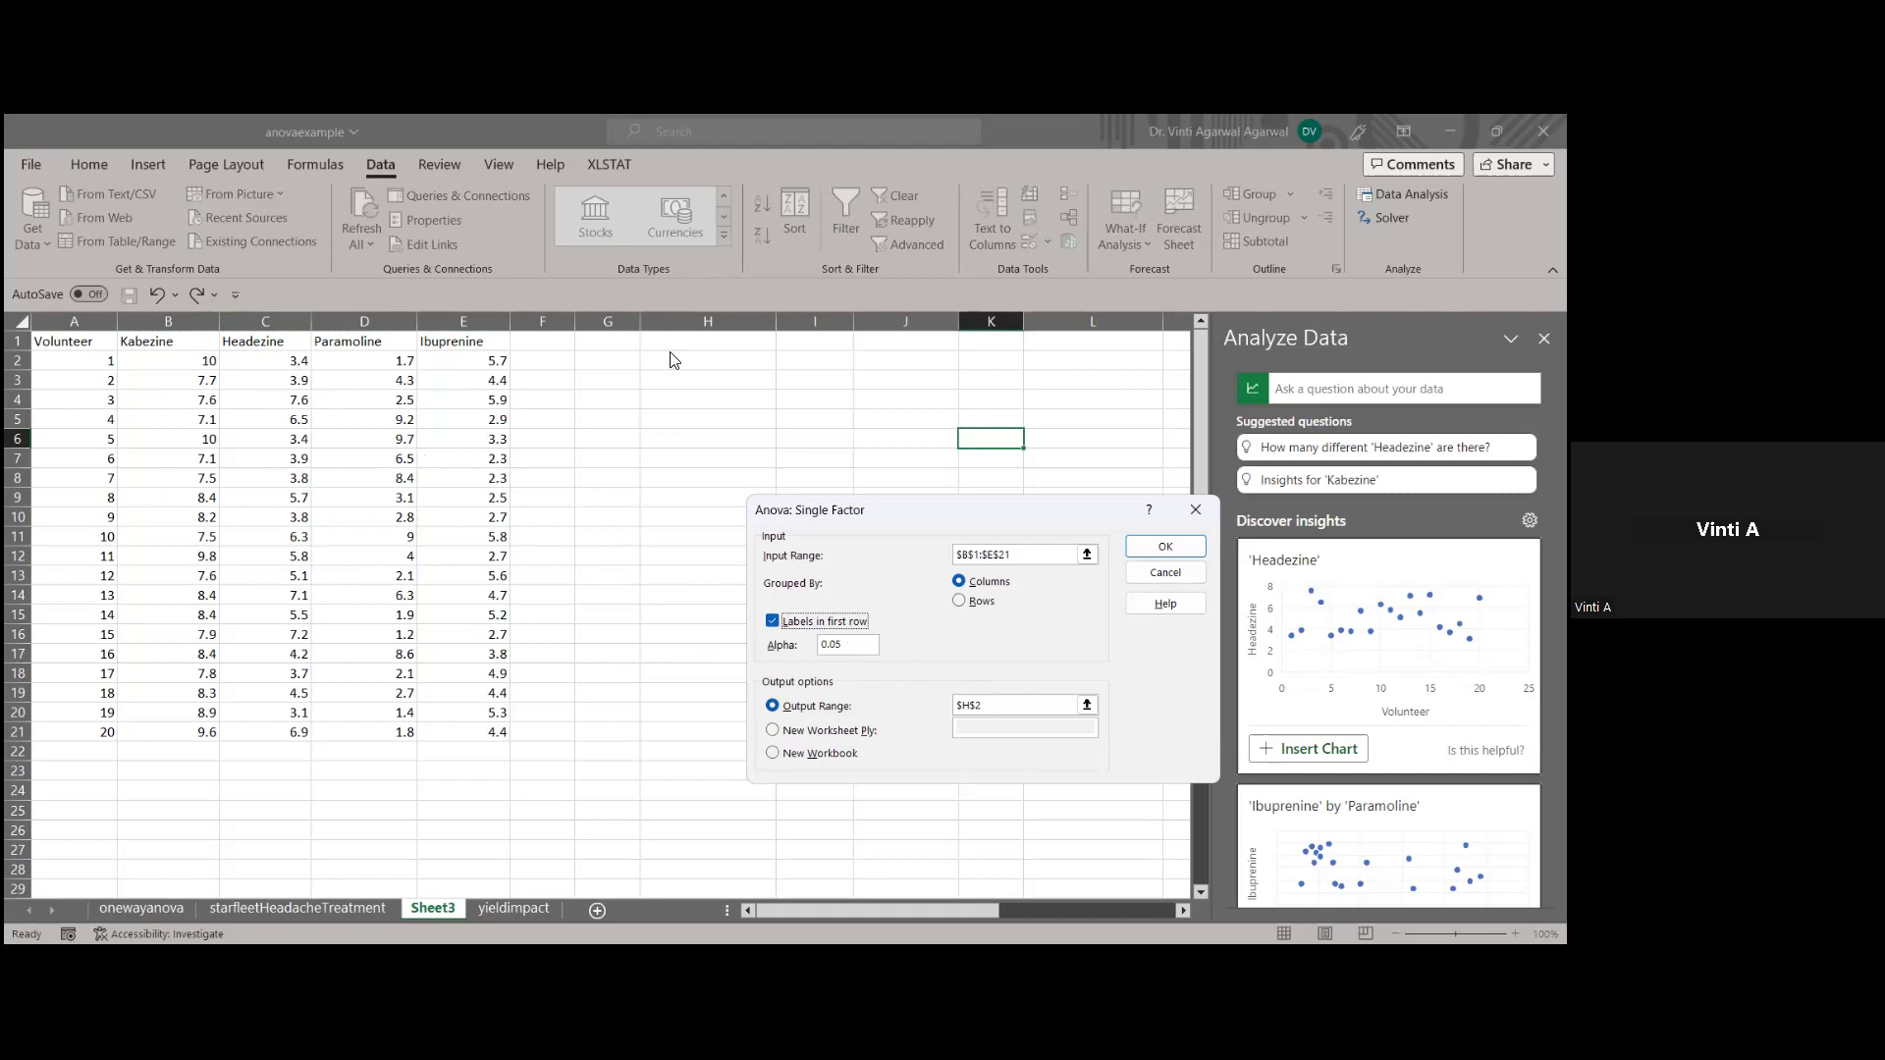
key("alt+o")
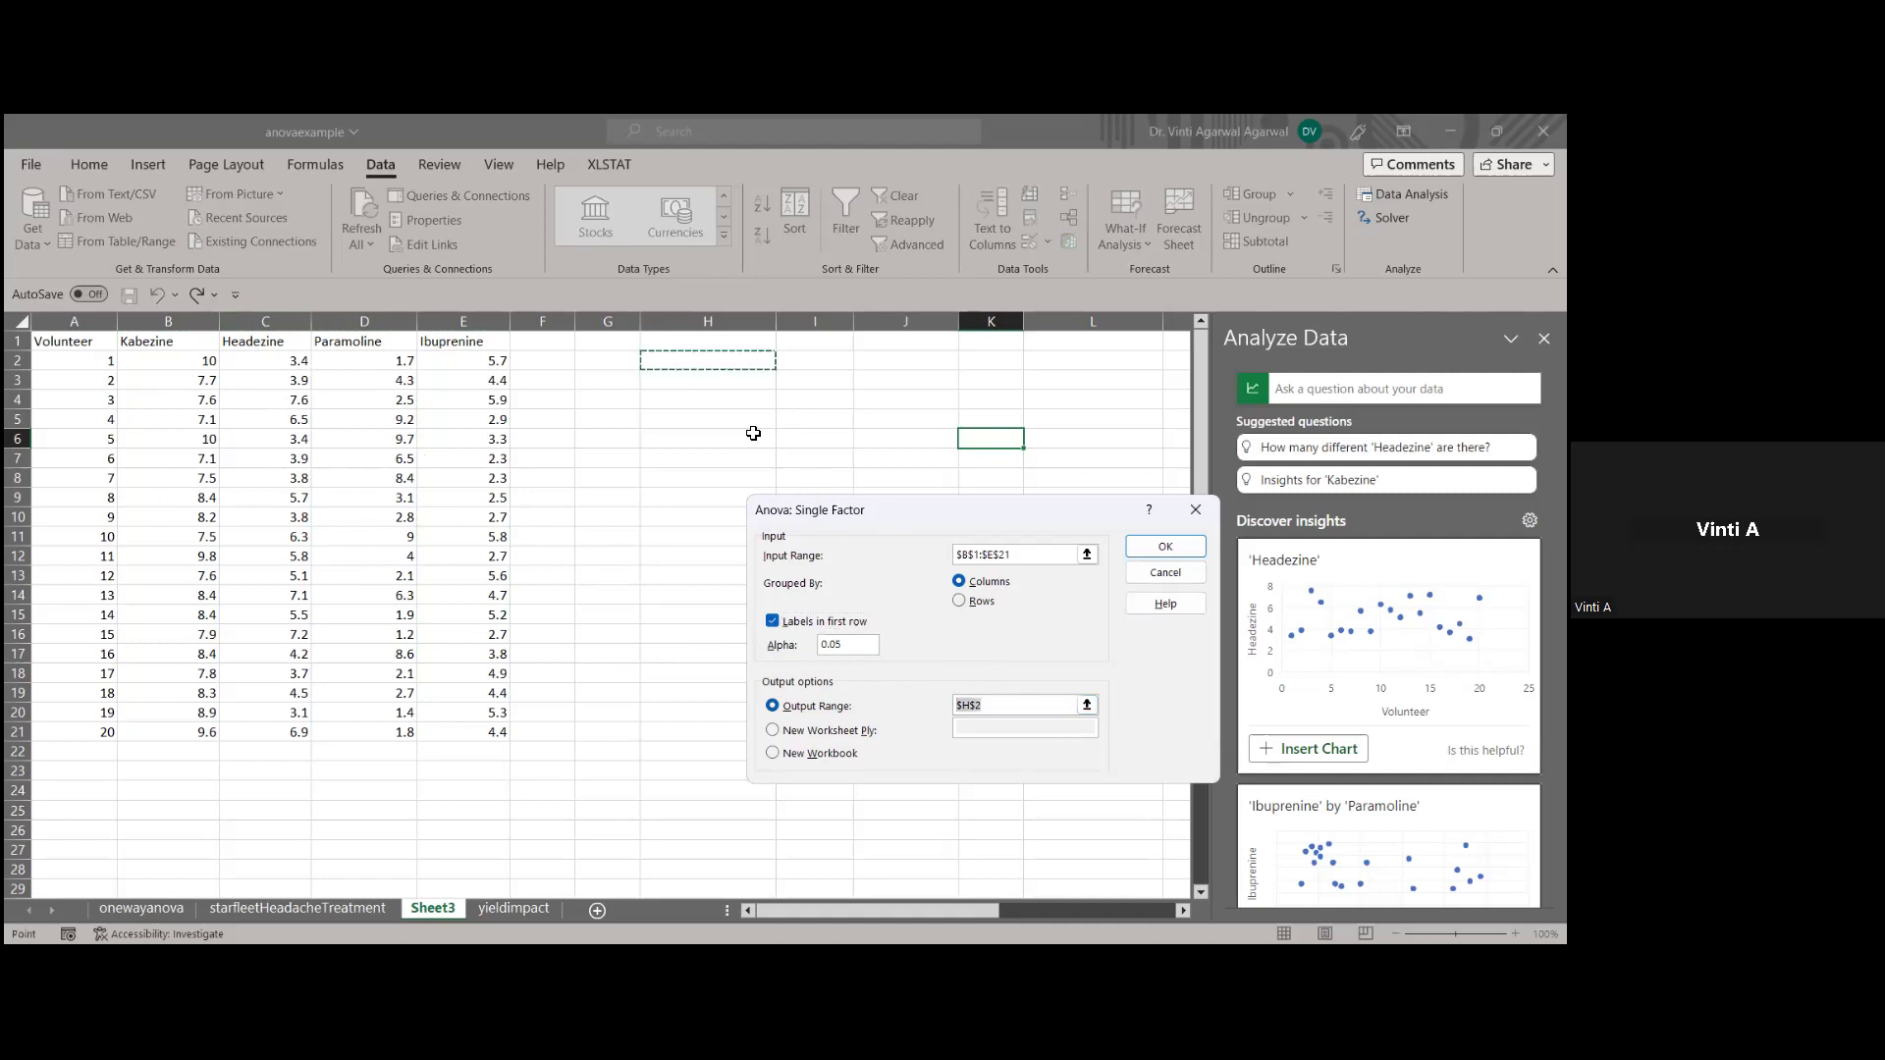
left_click(716, 365)
left_click(1152, 553)
Widen column I in the Anova output
left_click_drag(783, 912, 856, 901)
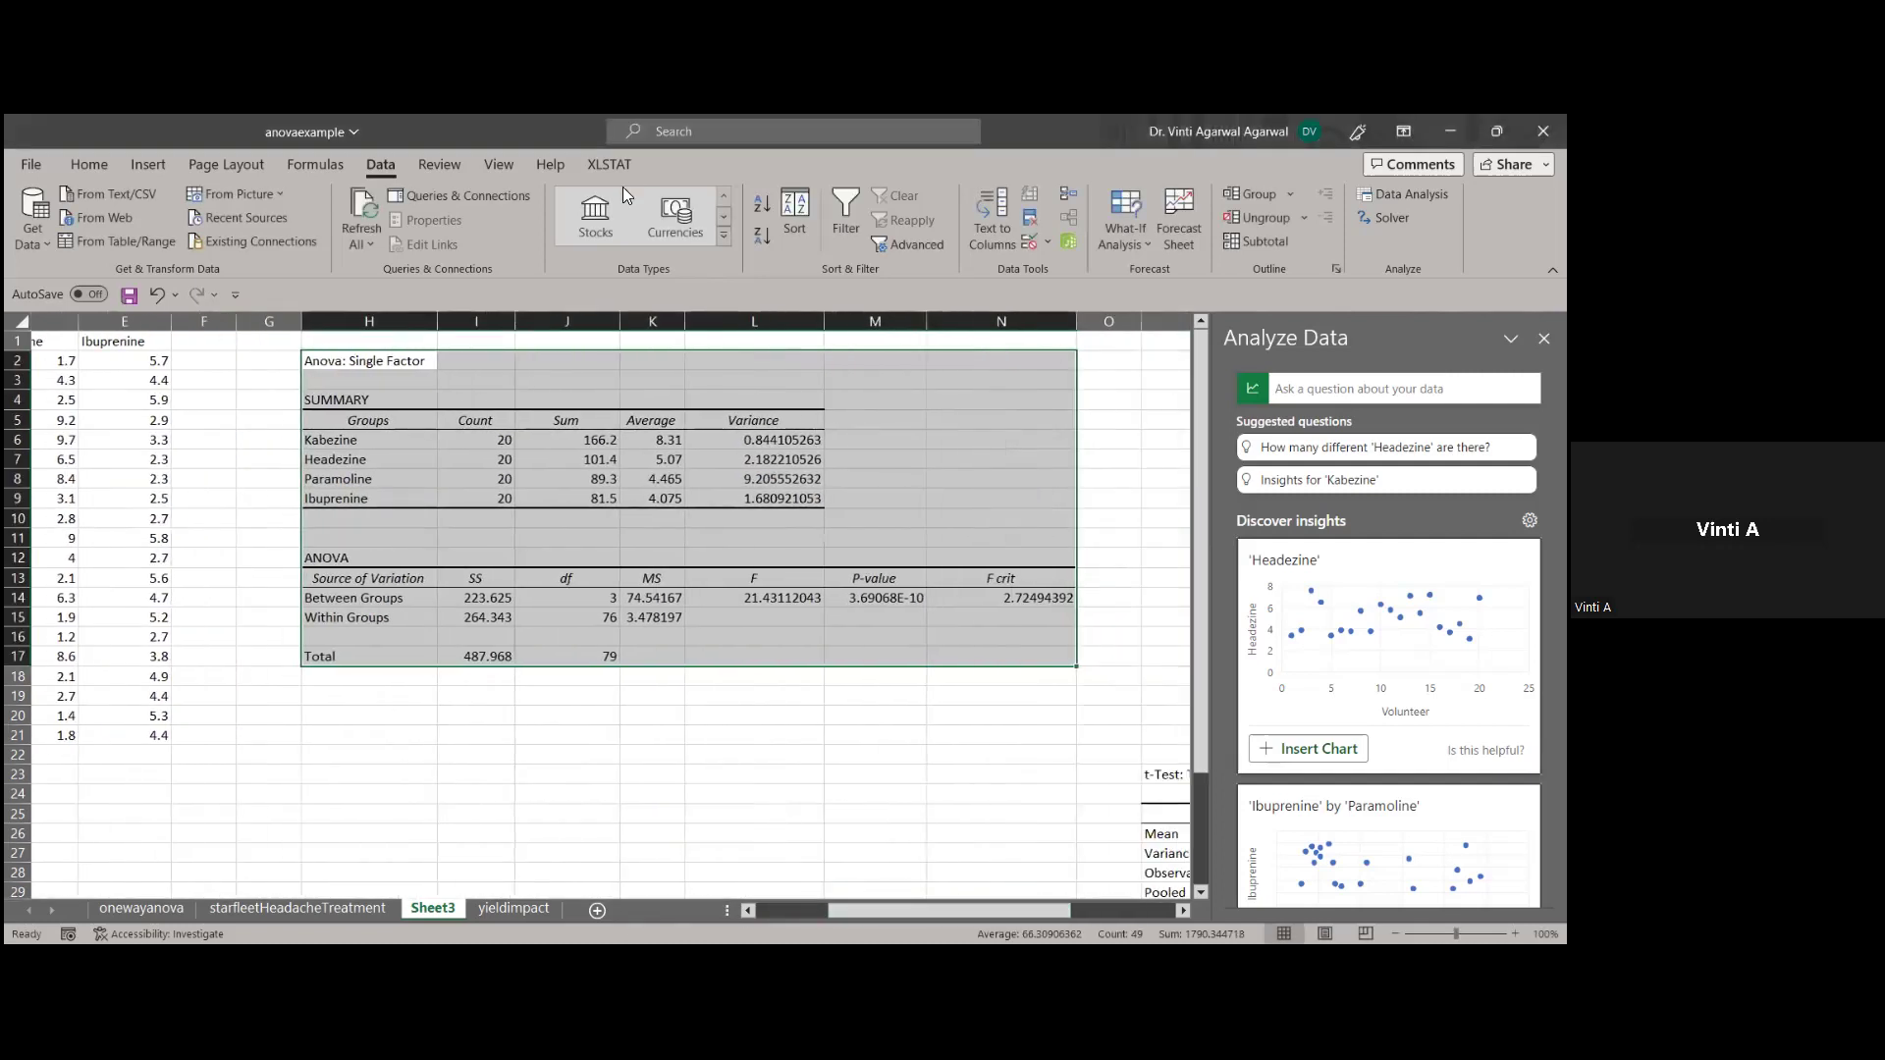
left_click_drag(515, 321, 577, 321)
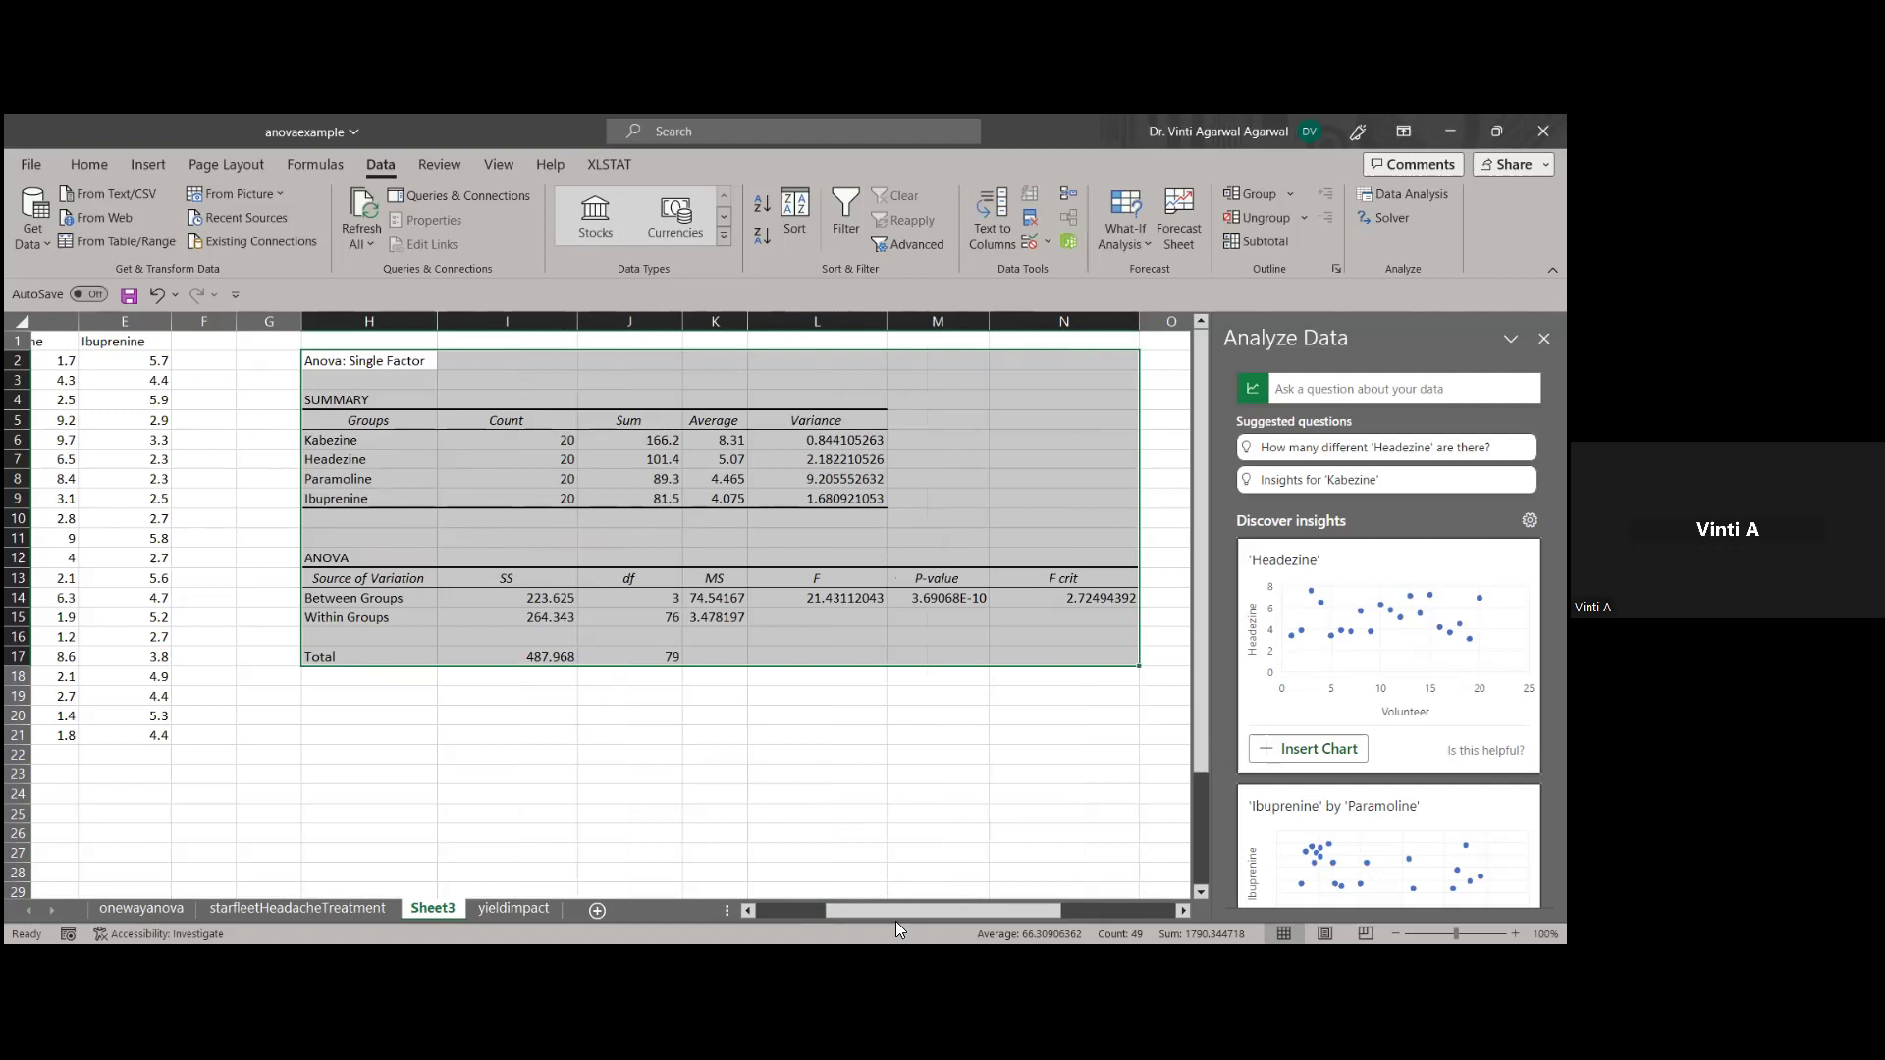
left_click_drag(813, 909, 579, 907)
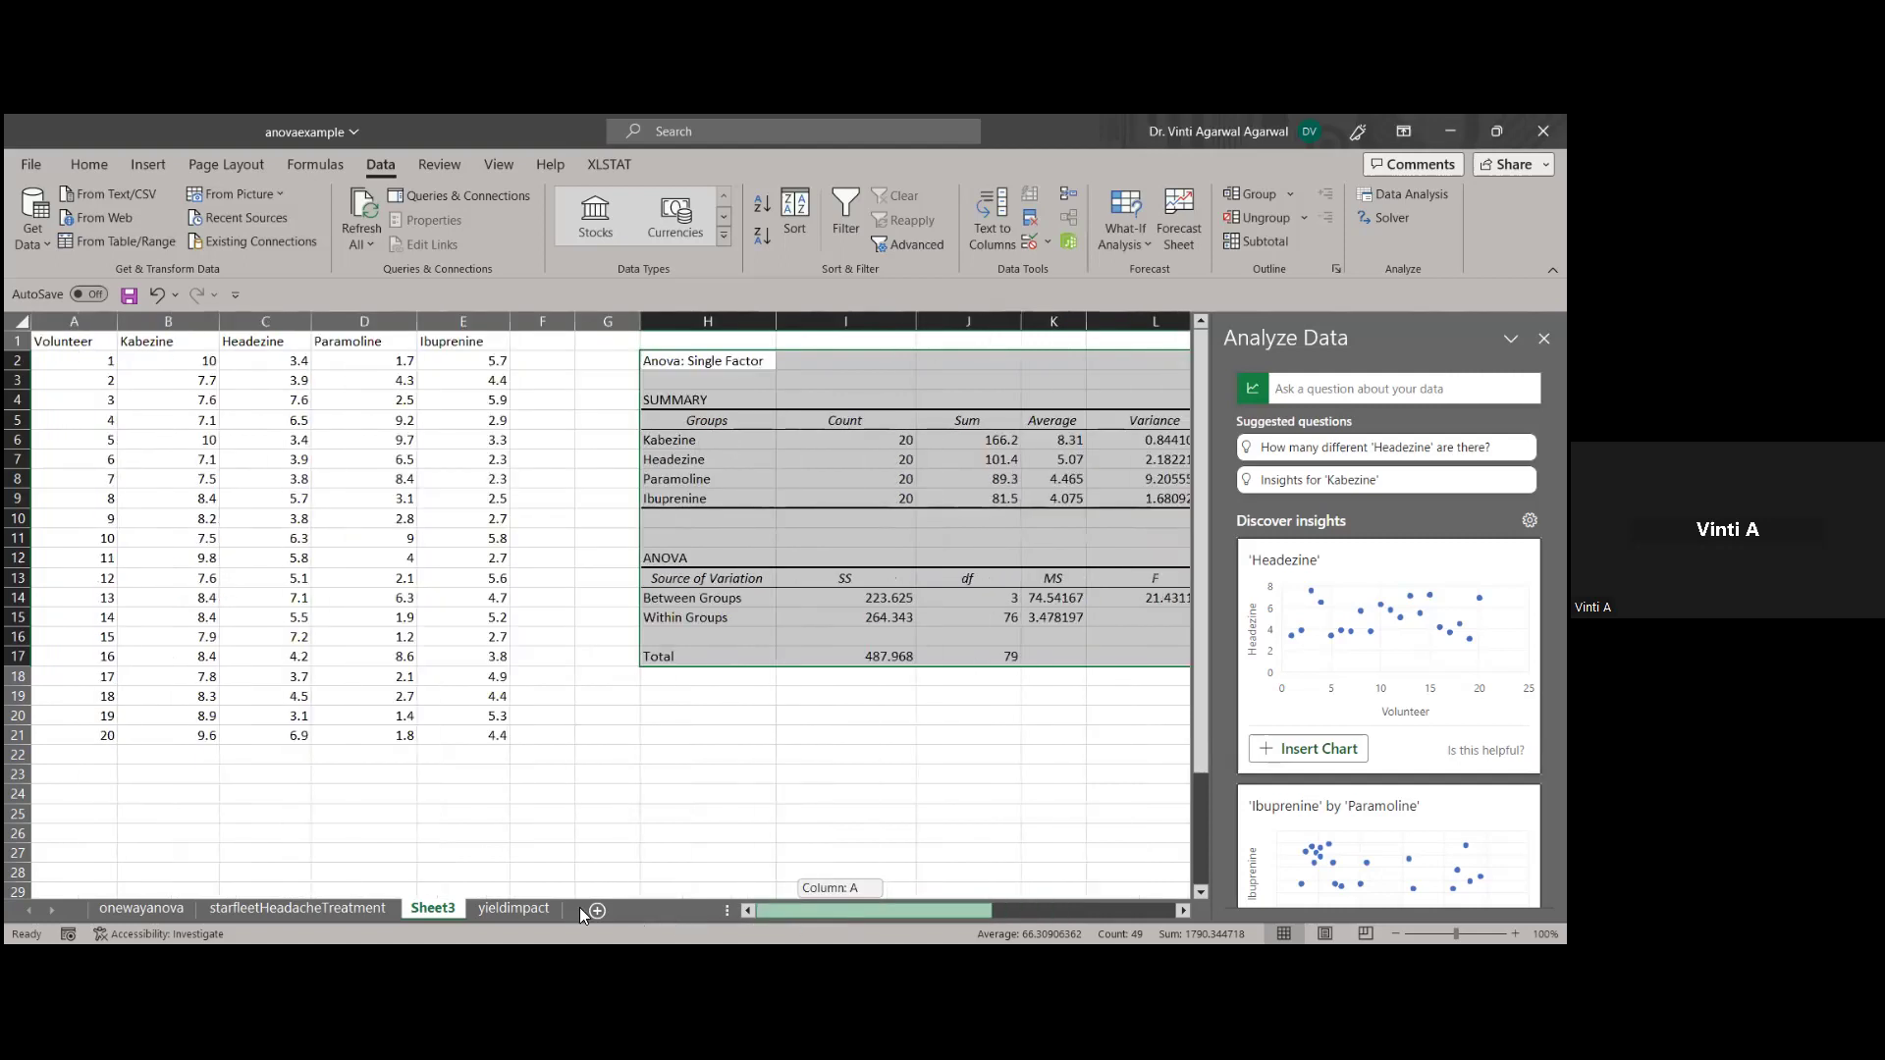
Sum the Kabezine values B2:B21 in cell B22 with AutoSum
left_click(172, 774)
left_click(177, 758)
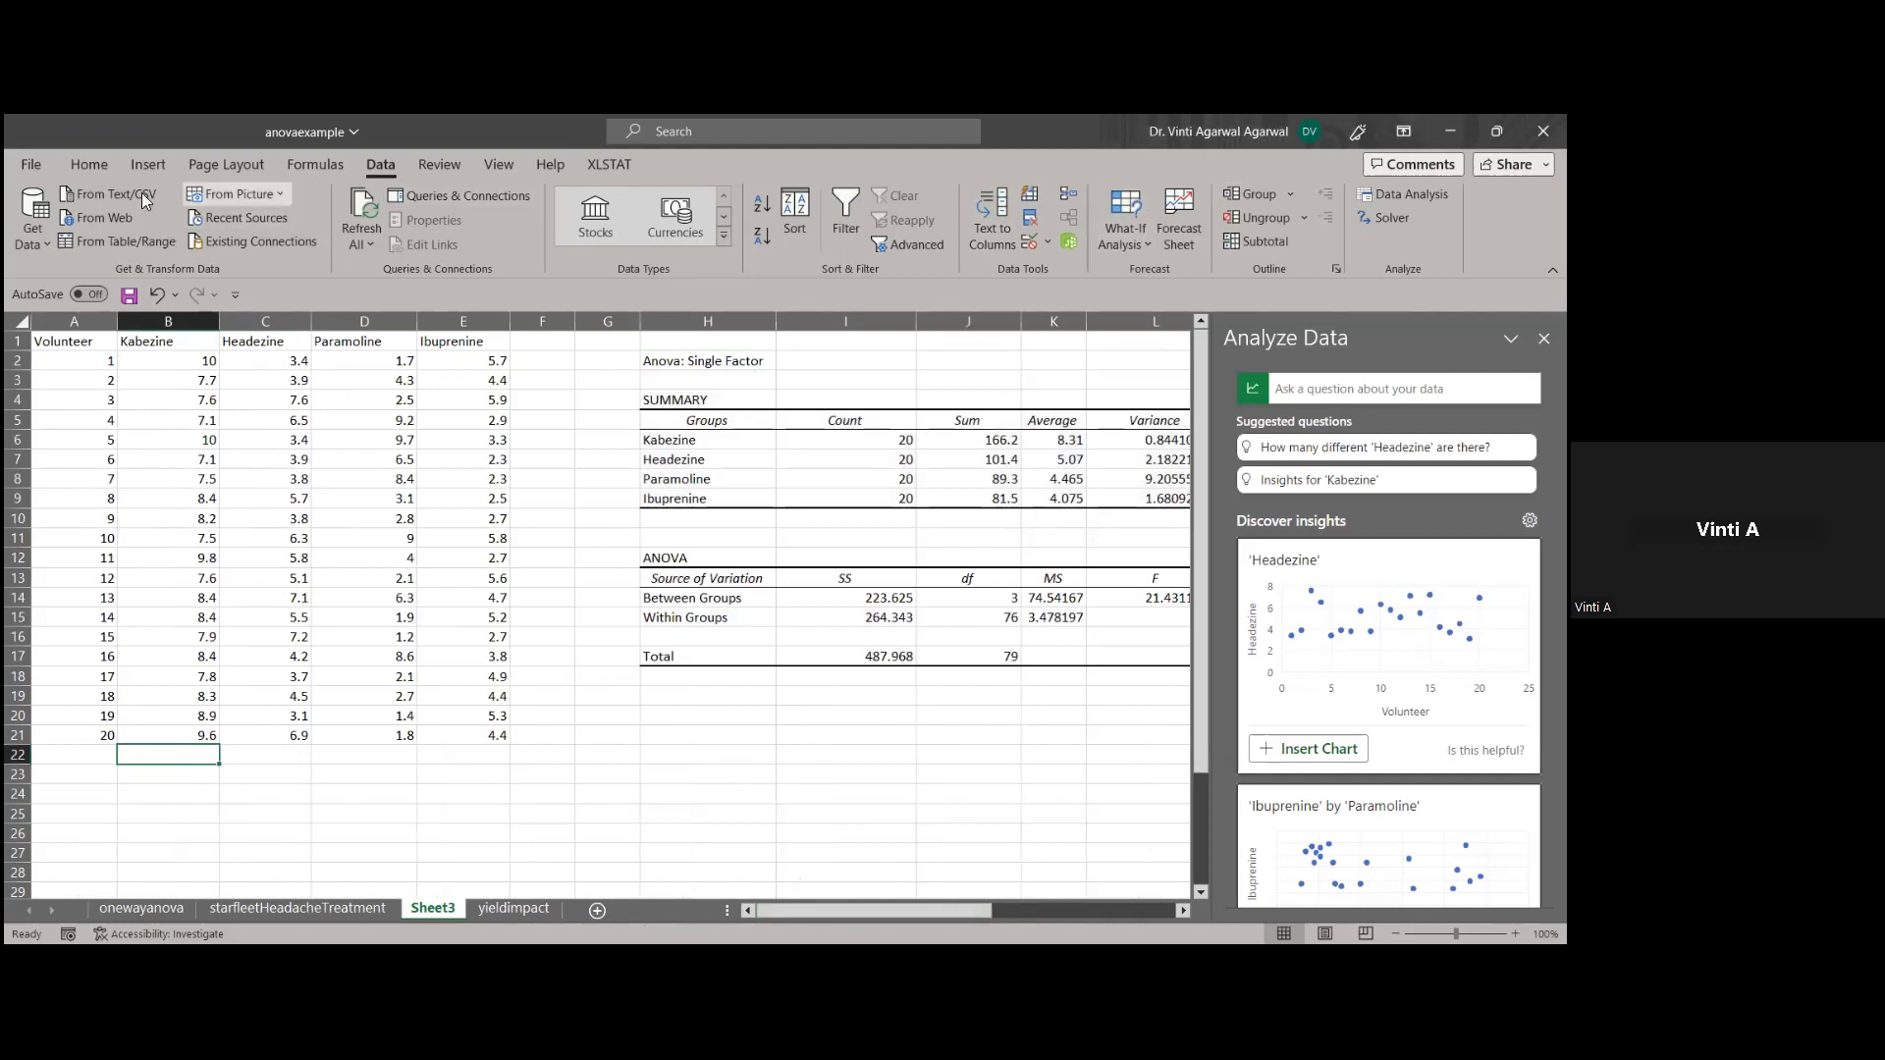
left_click(90, 164)
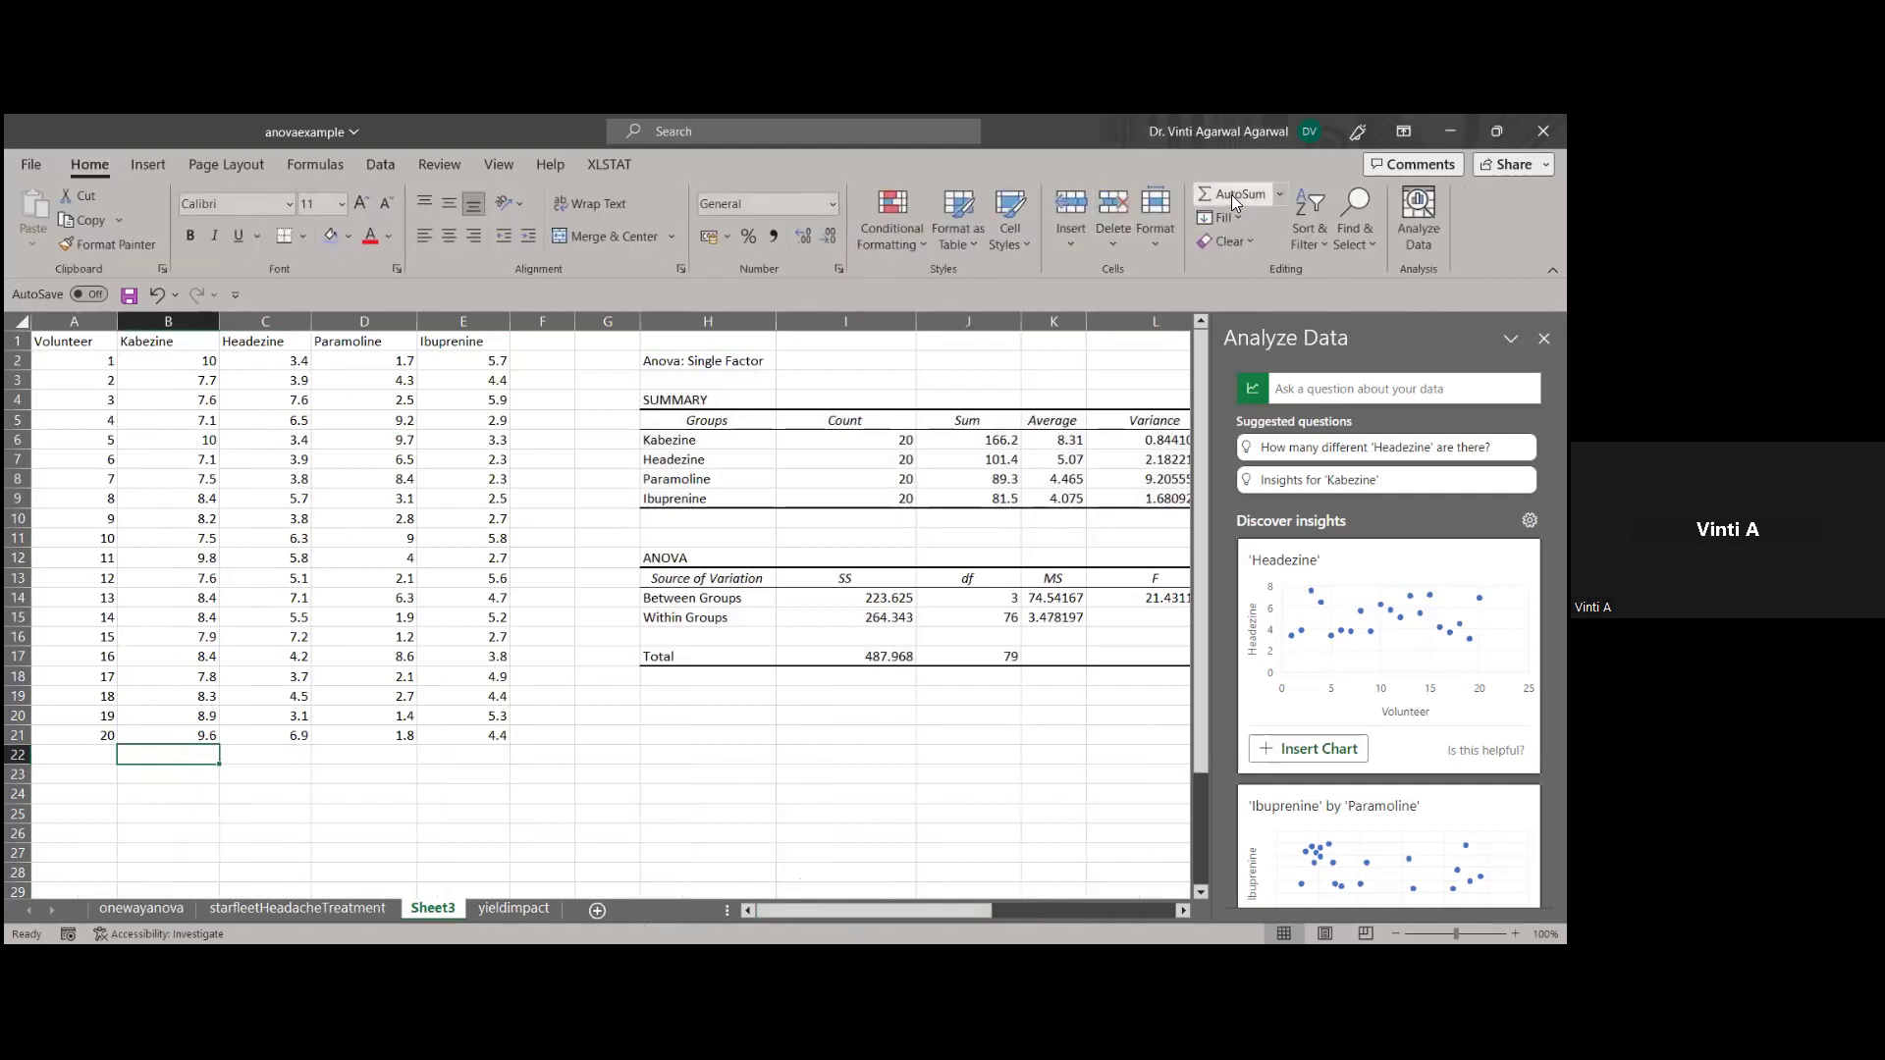
left_click(1232, 195)
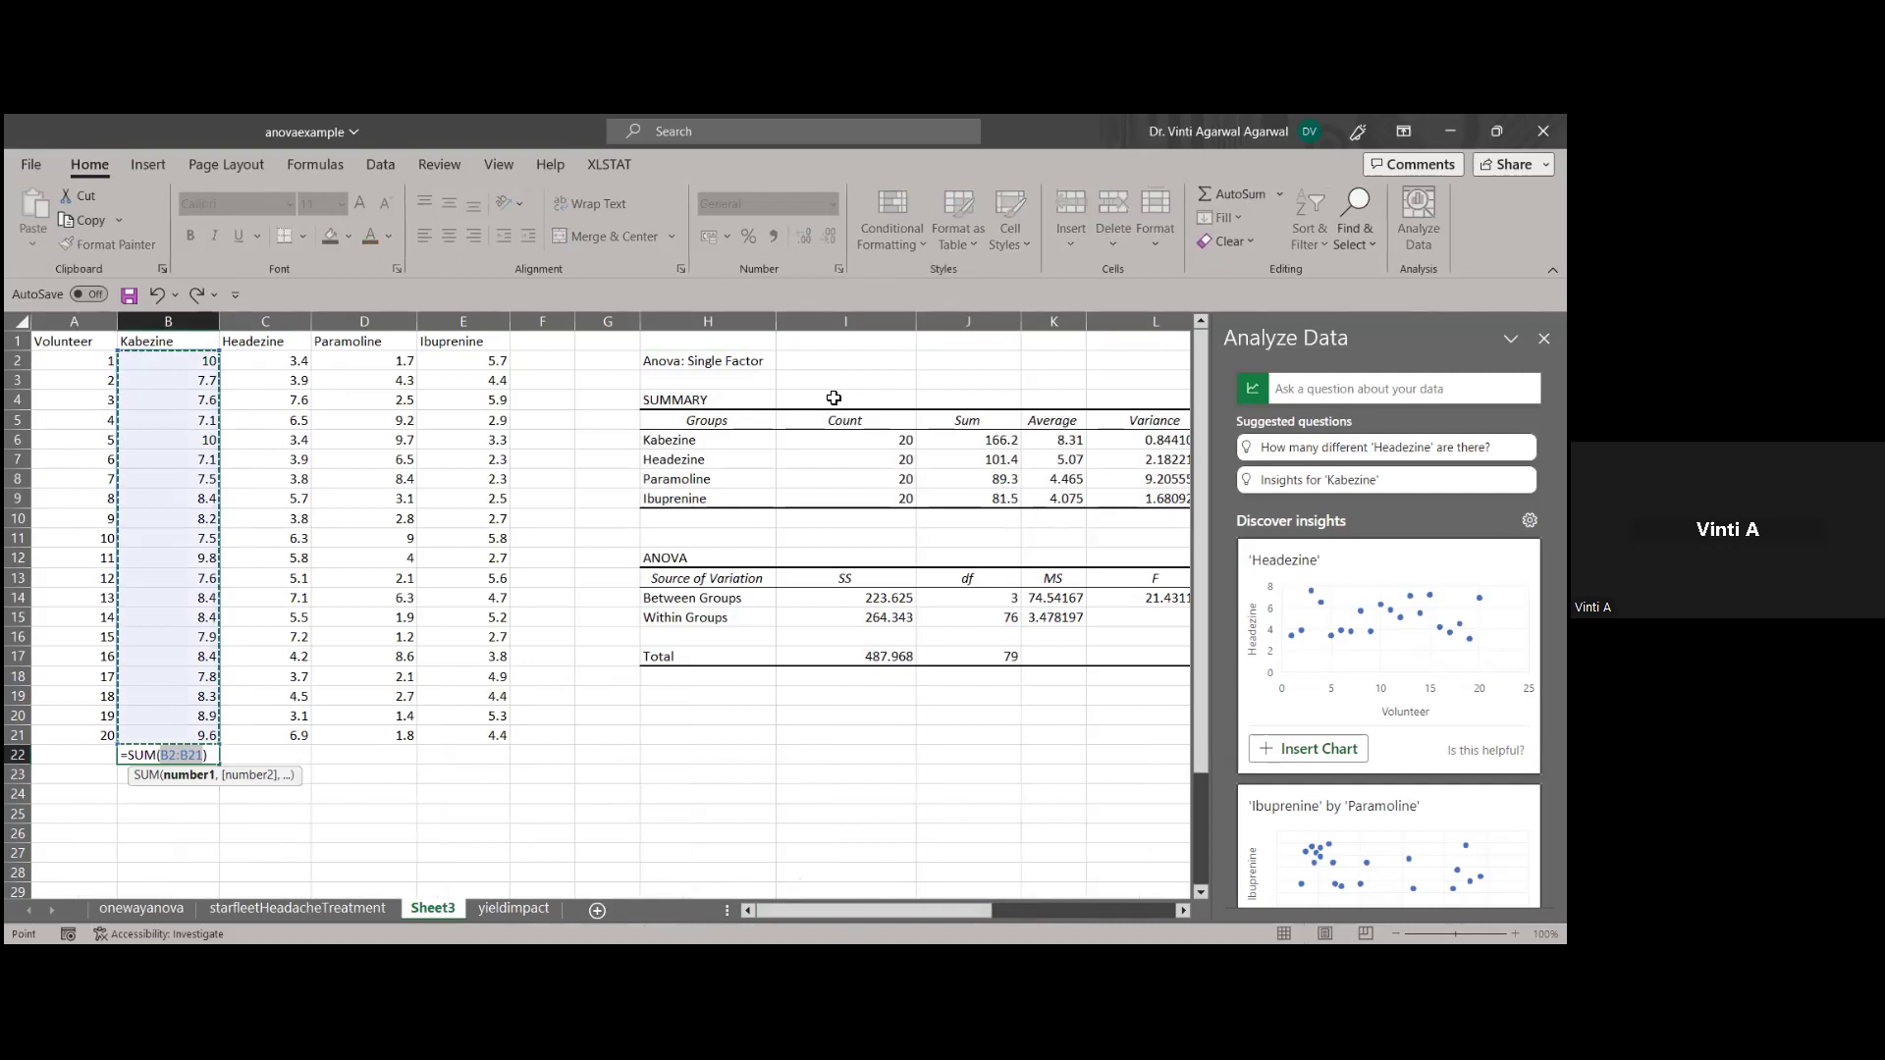
key("Return")
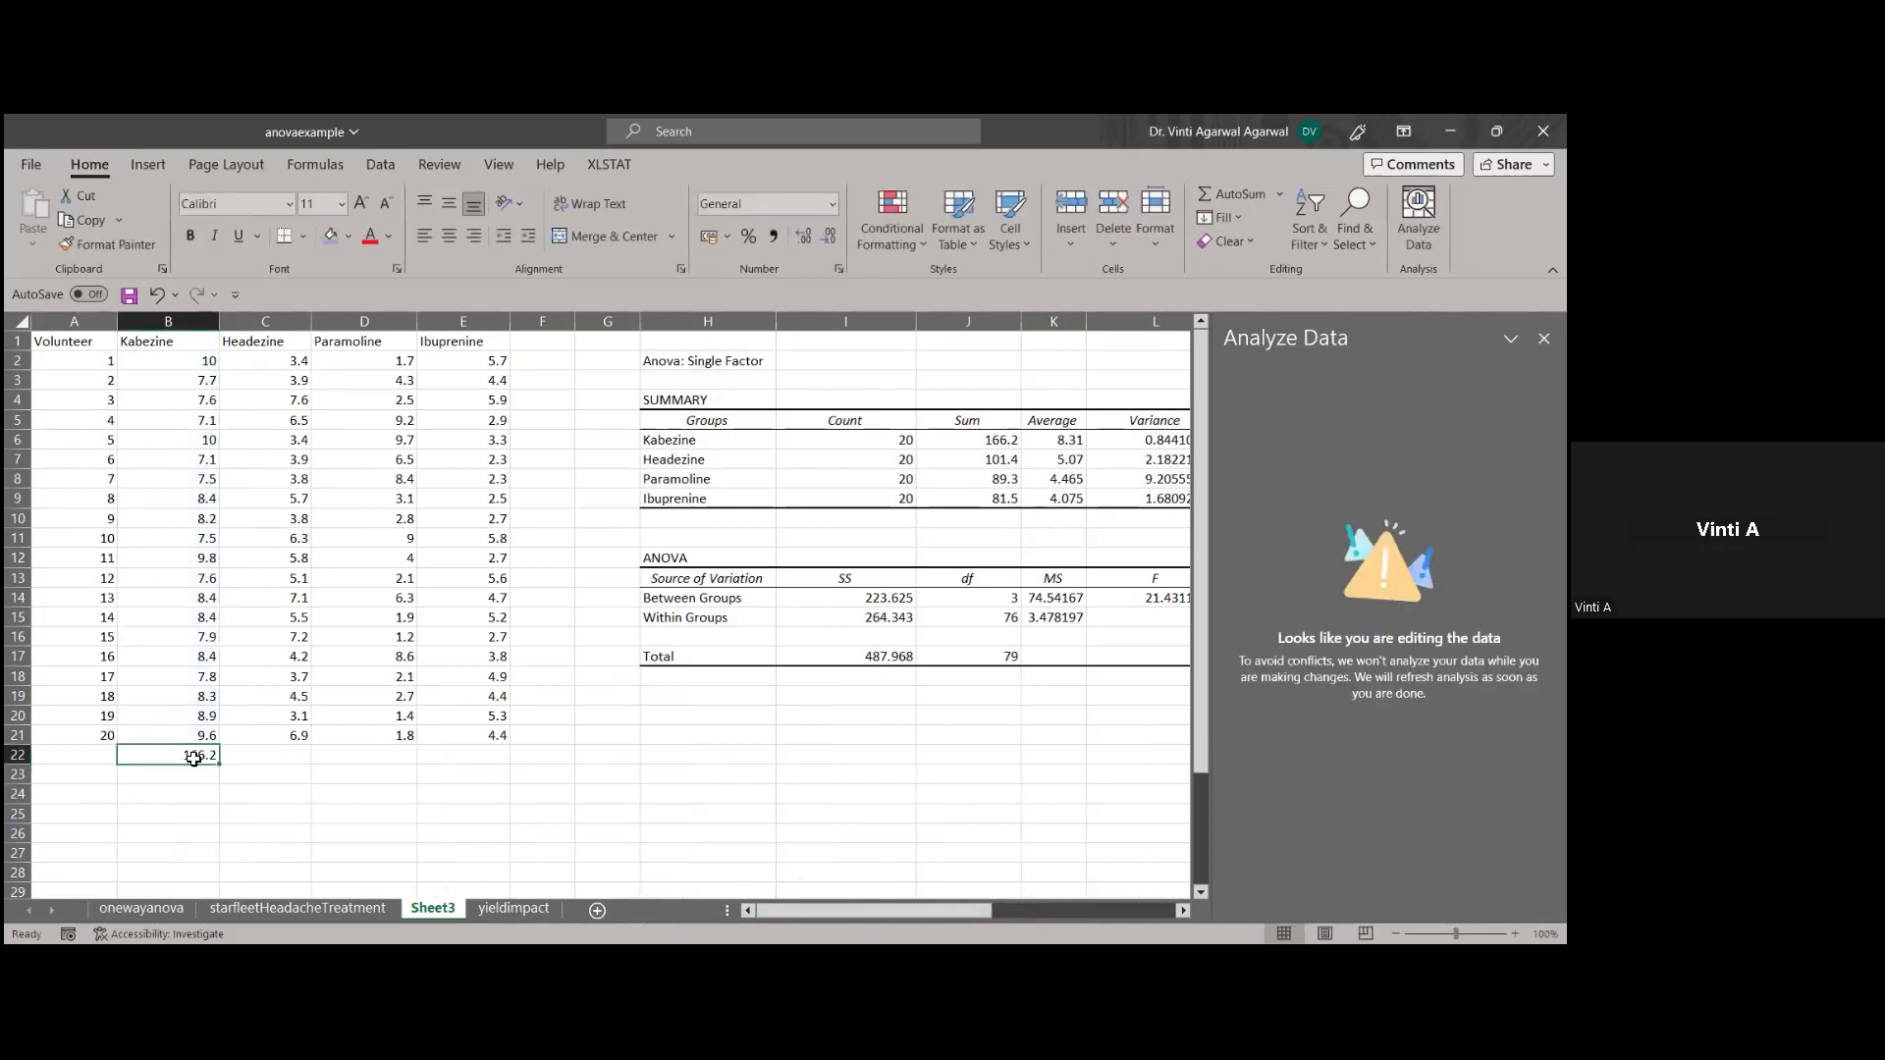
Fill the Kabezine sum formula across to C22:E22 and label the row "sum" in A22
key("ctrl+a")
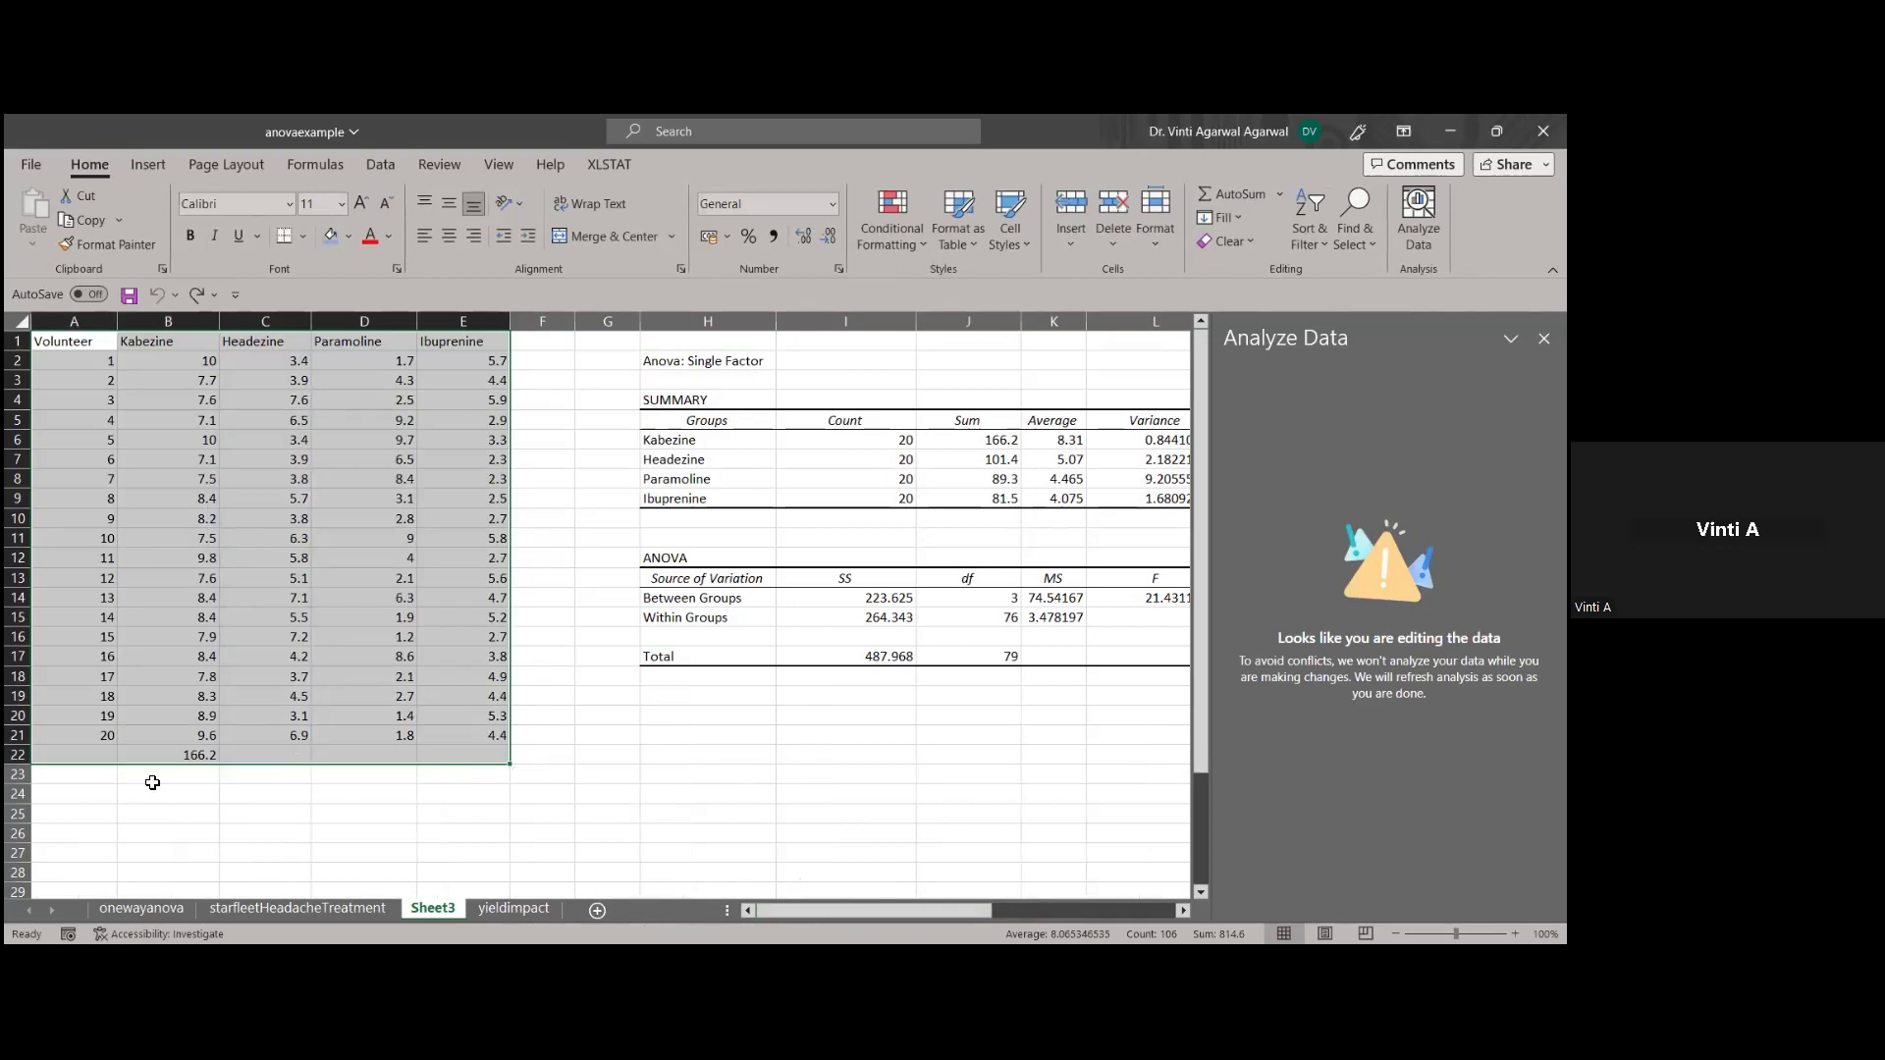
left_click(152, 783)
left_click(191, 757)
left_click_drag(220, 768, 390, 759)
left_click(542, 872)
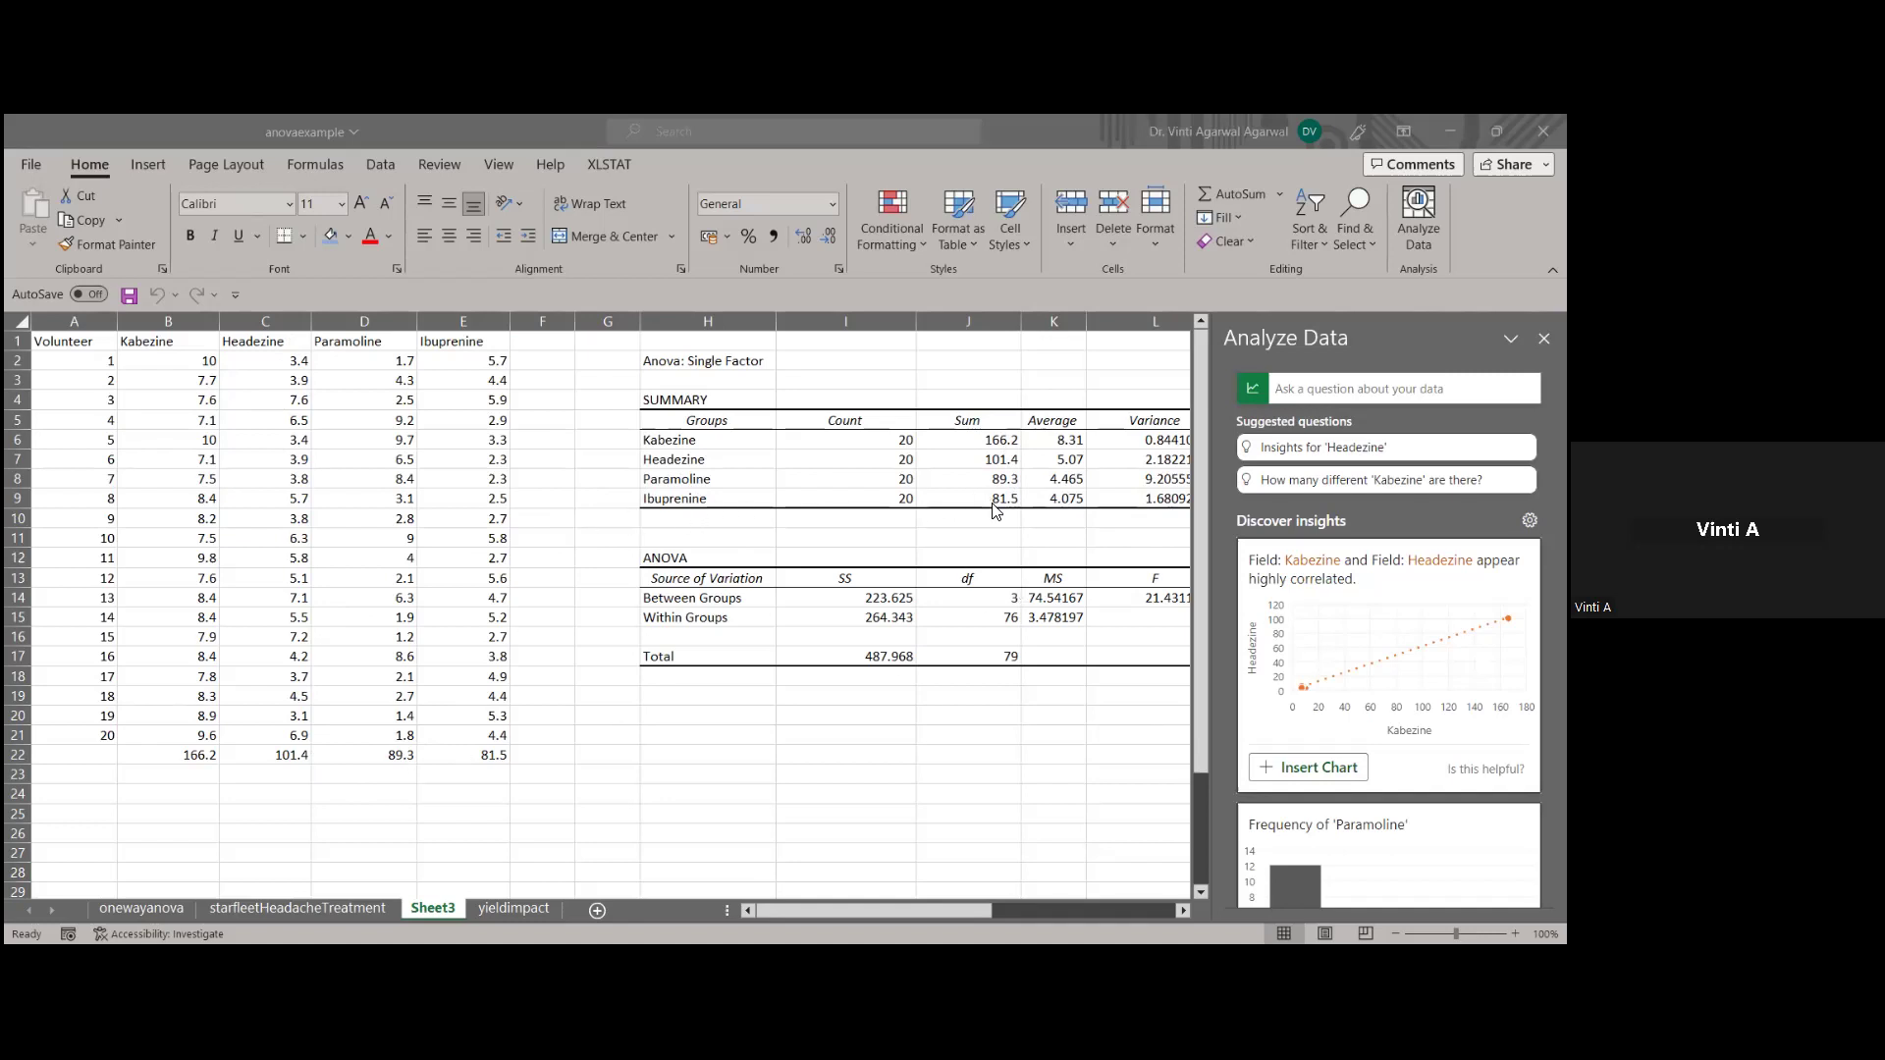
left_click(99, 759)
type("sum")
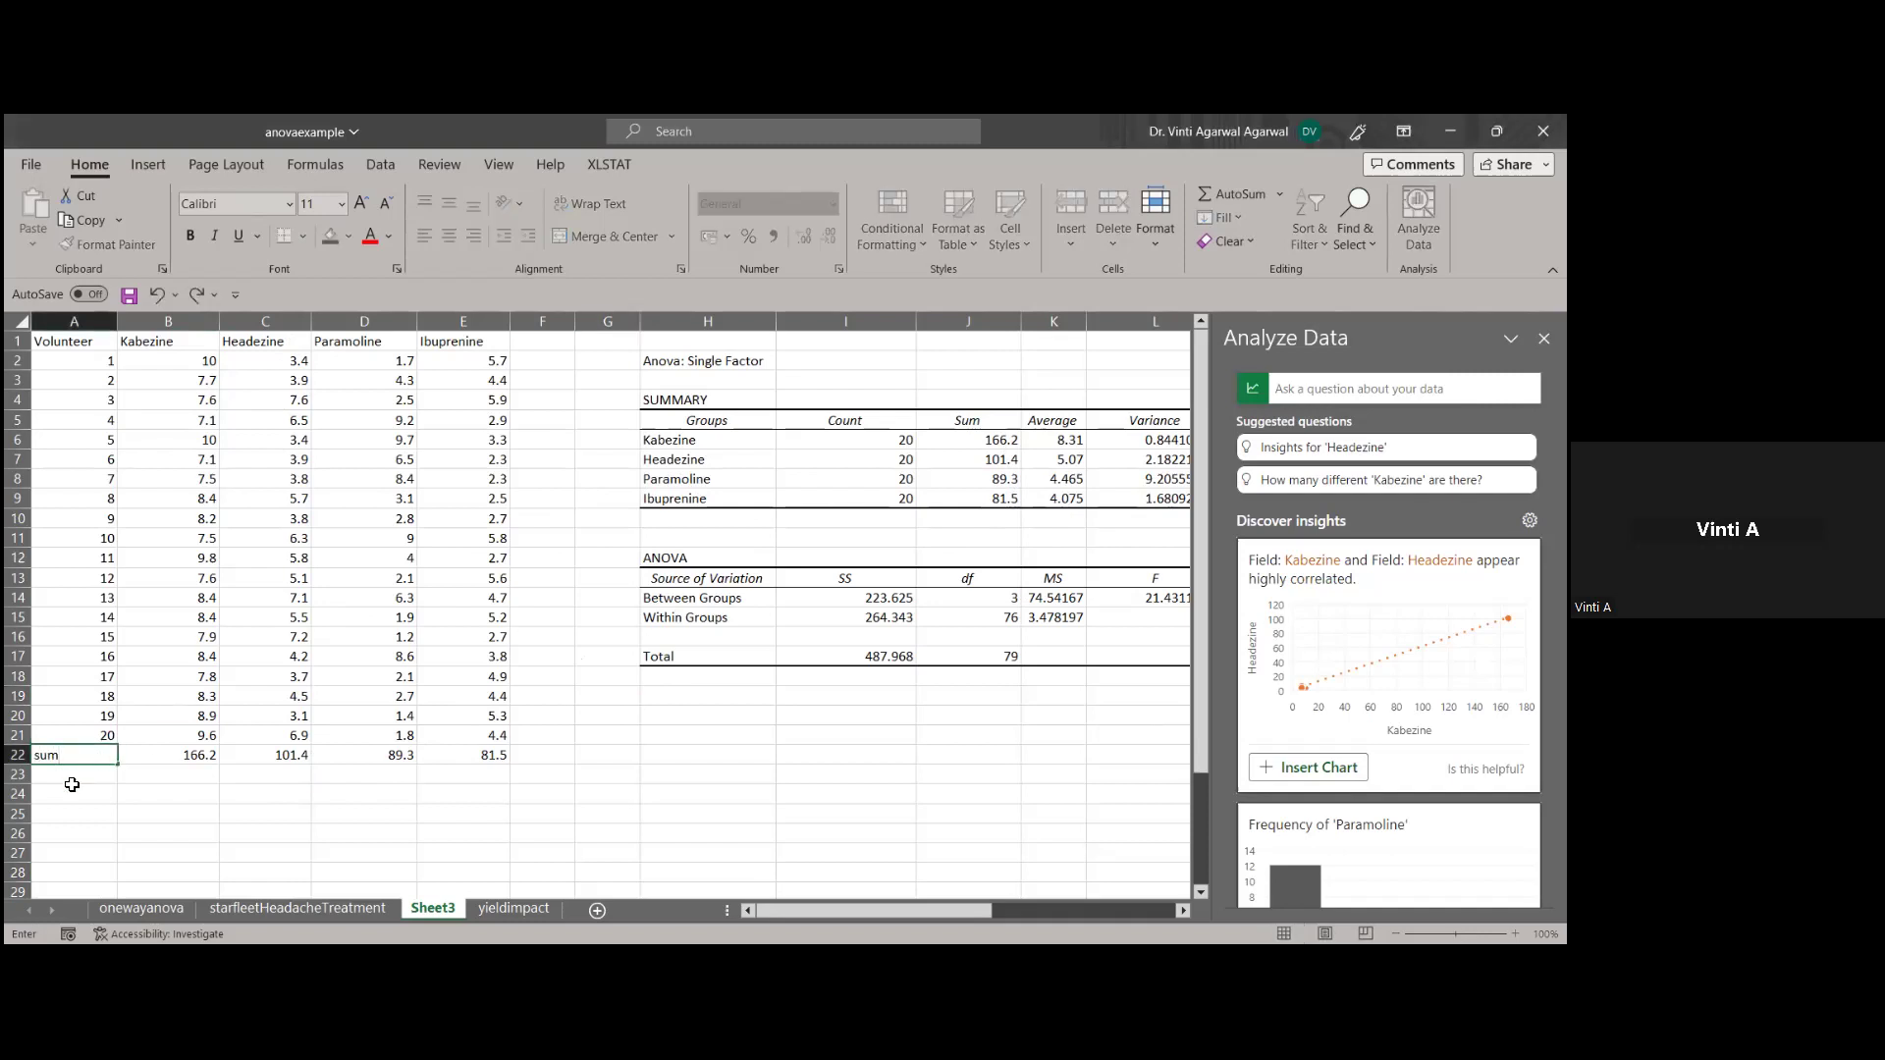
Label A23 "average" and calculate the average of the Kabezine values B2:B21 in B23
key("Return")
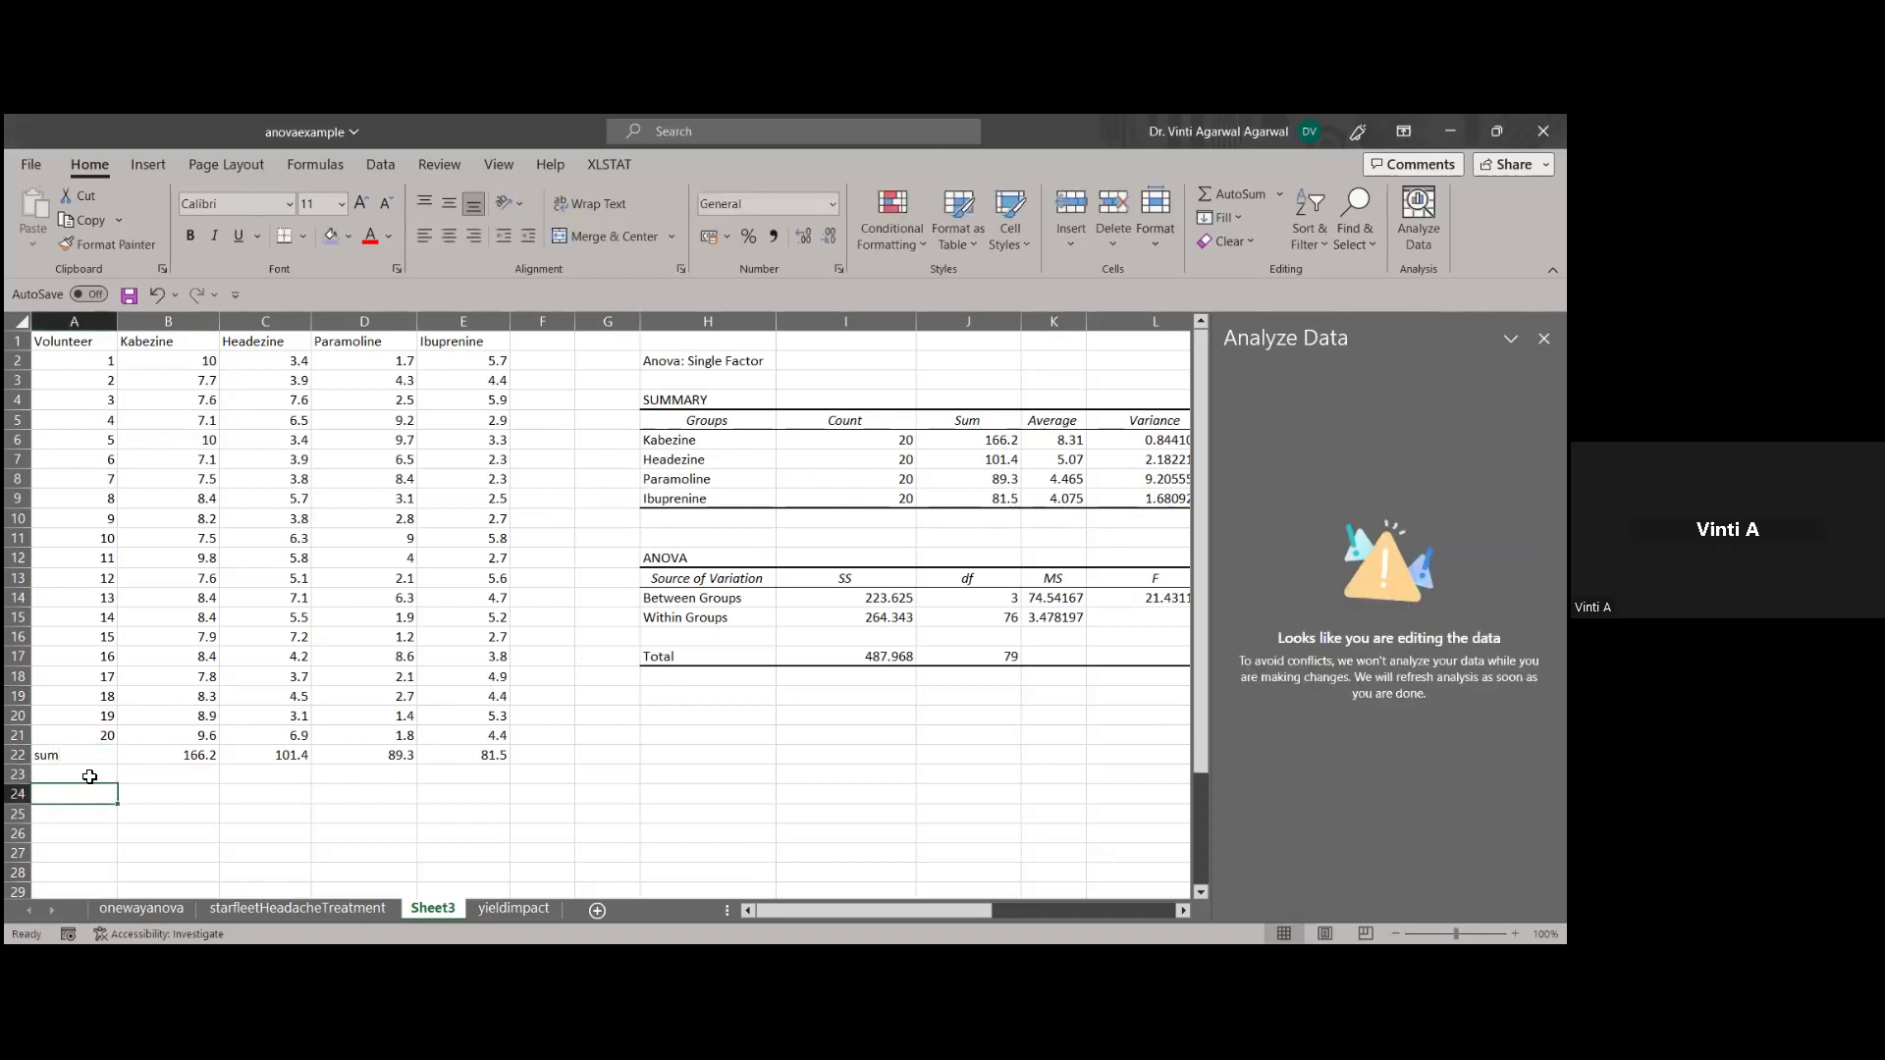
type("ave")
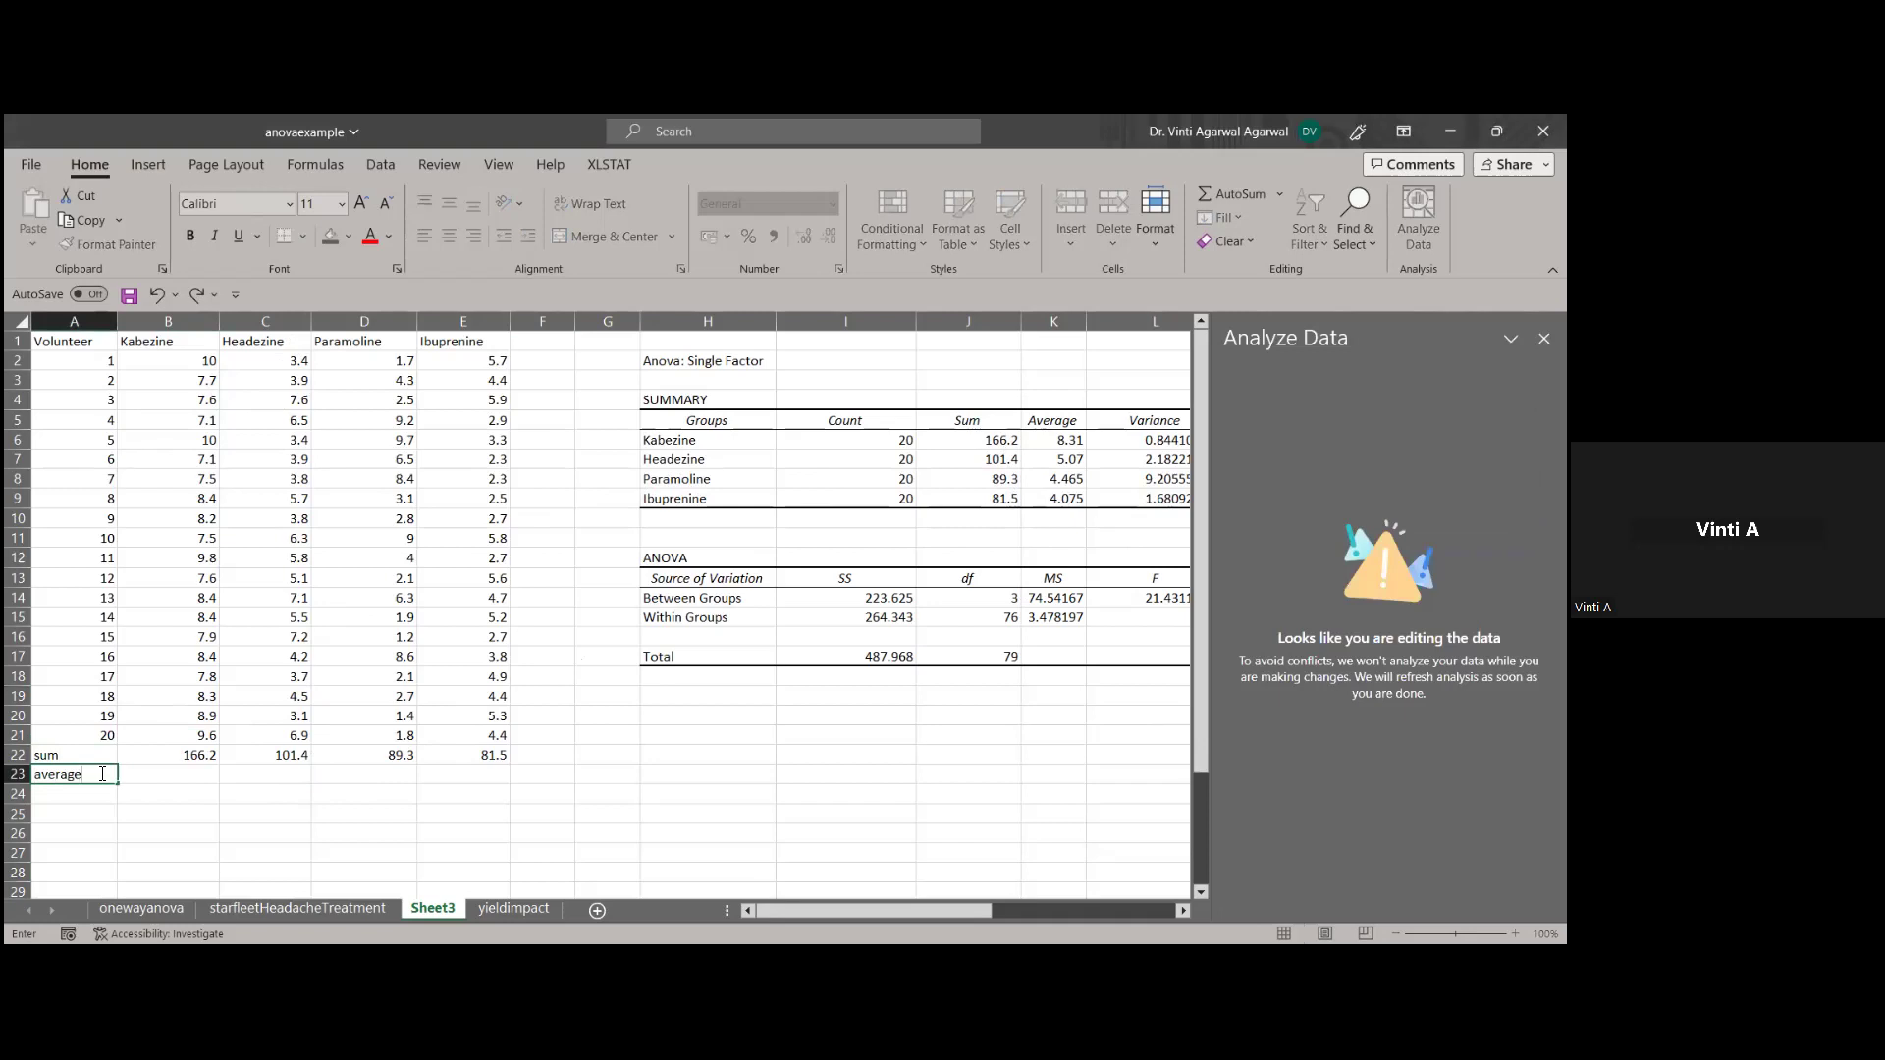
type("rage")
left_click(188, 781)
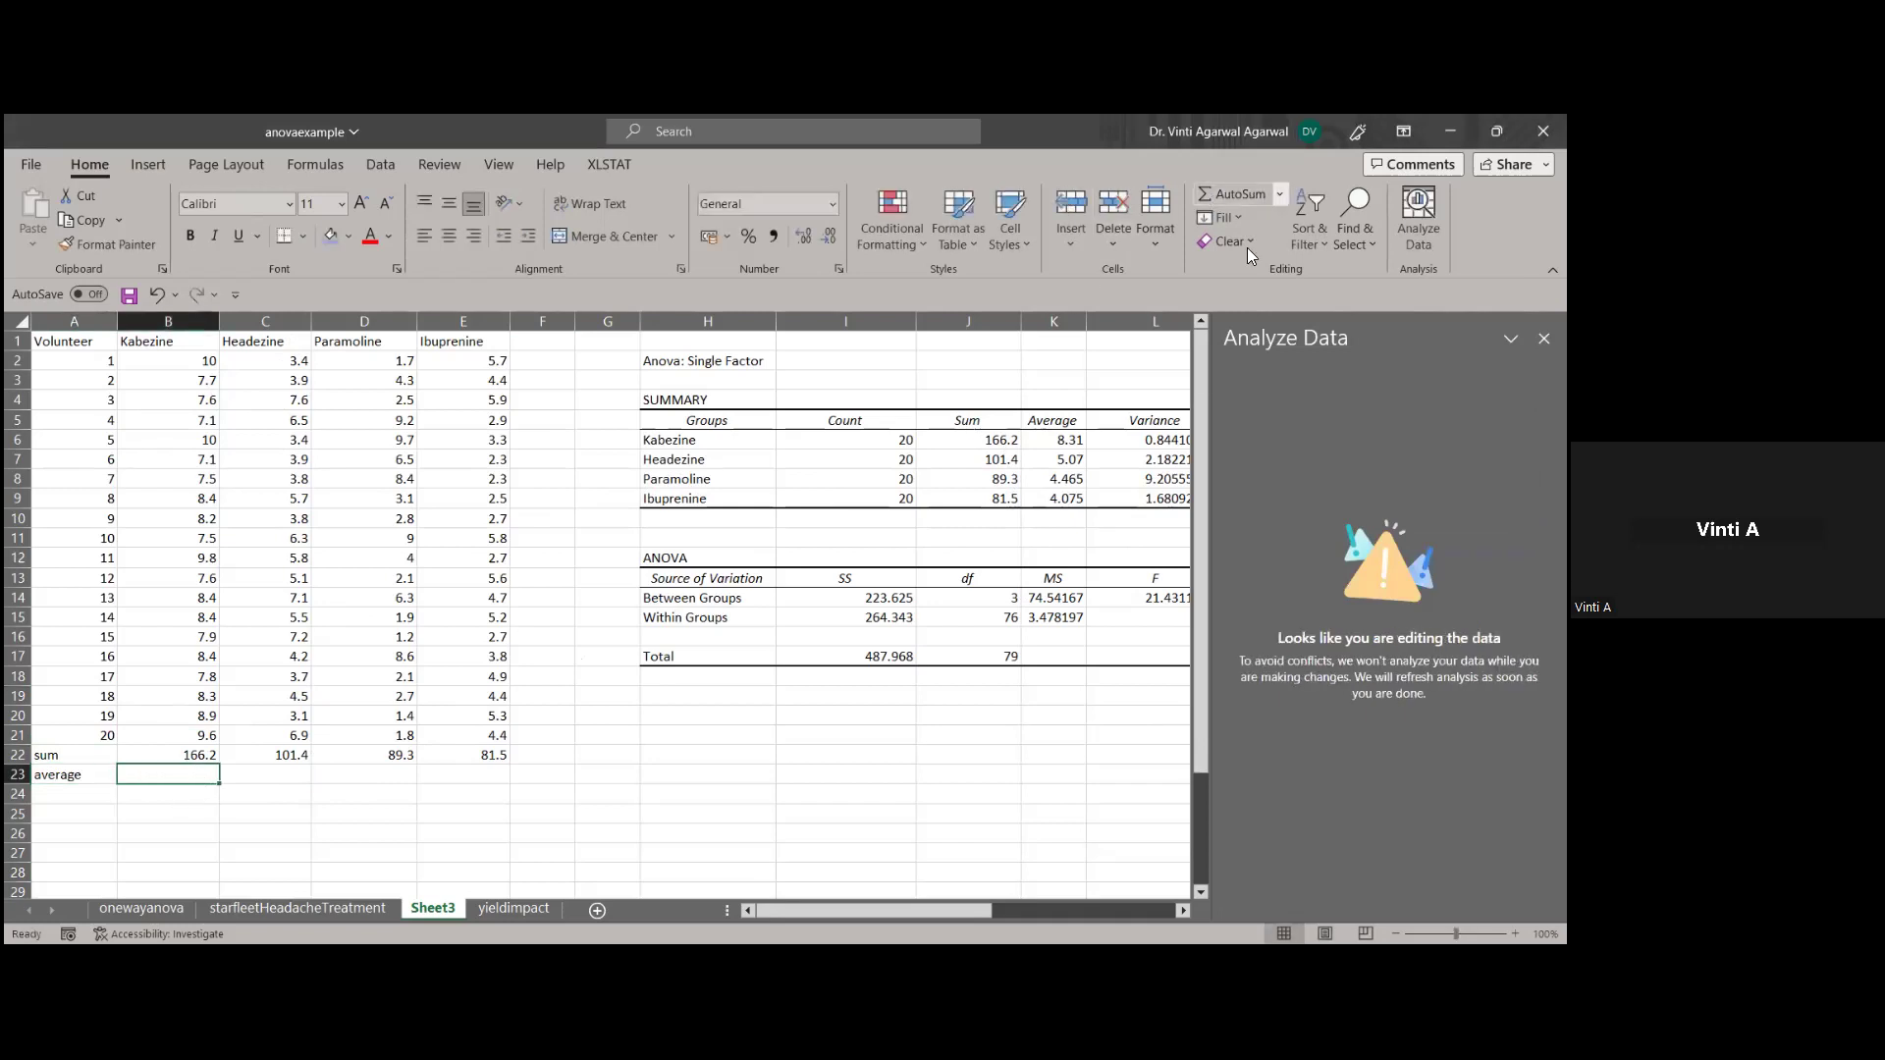
left_click(1280, 193)
left_click(1252, 247)
left_click_drag(182, 361, 182, 738)
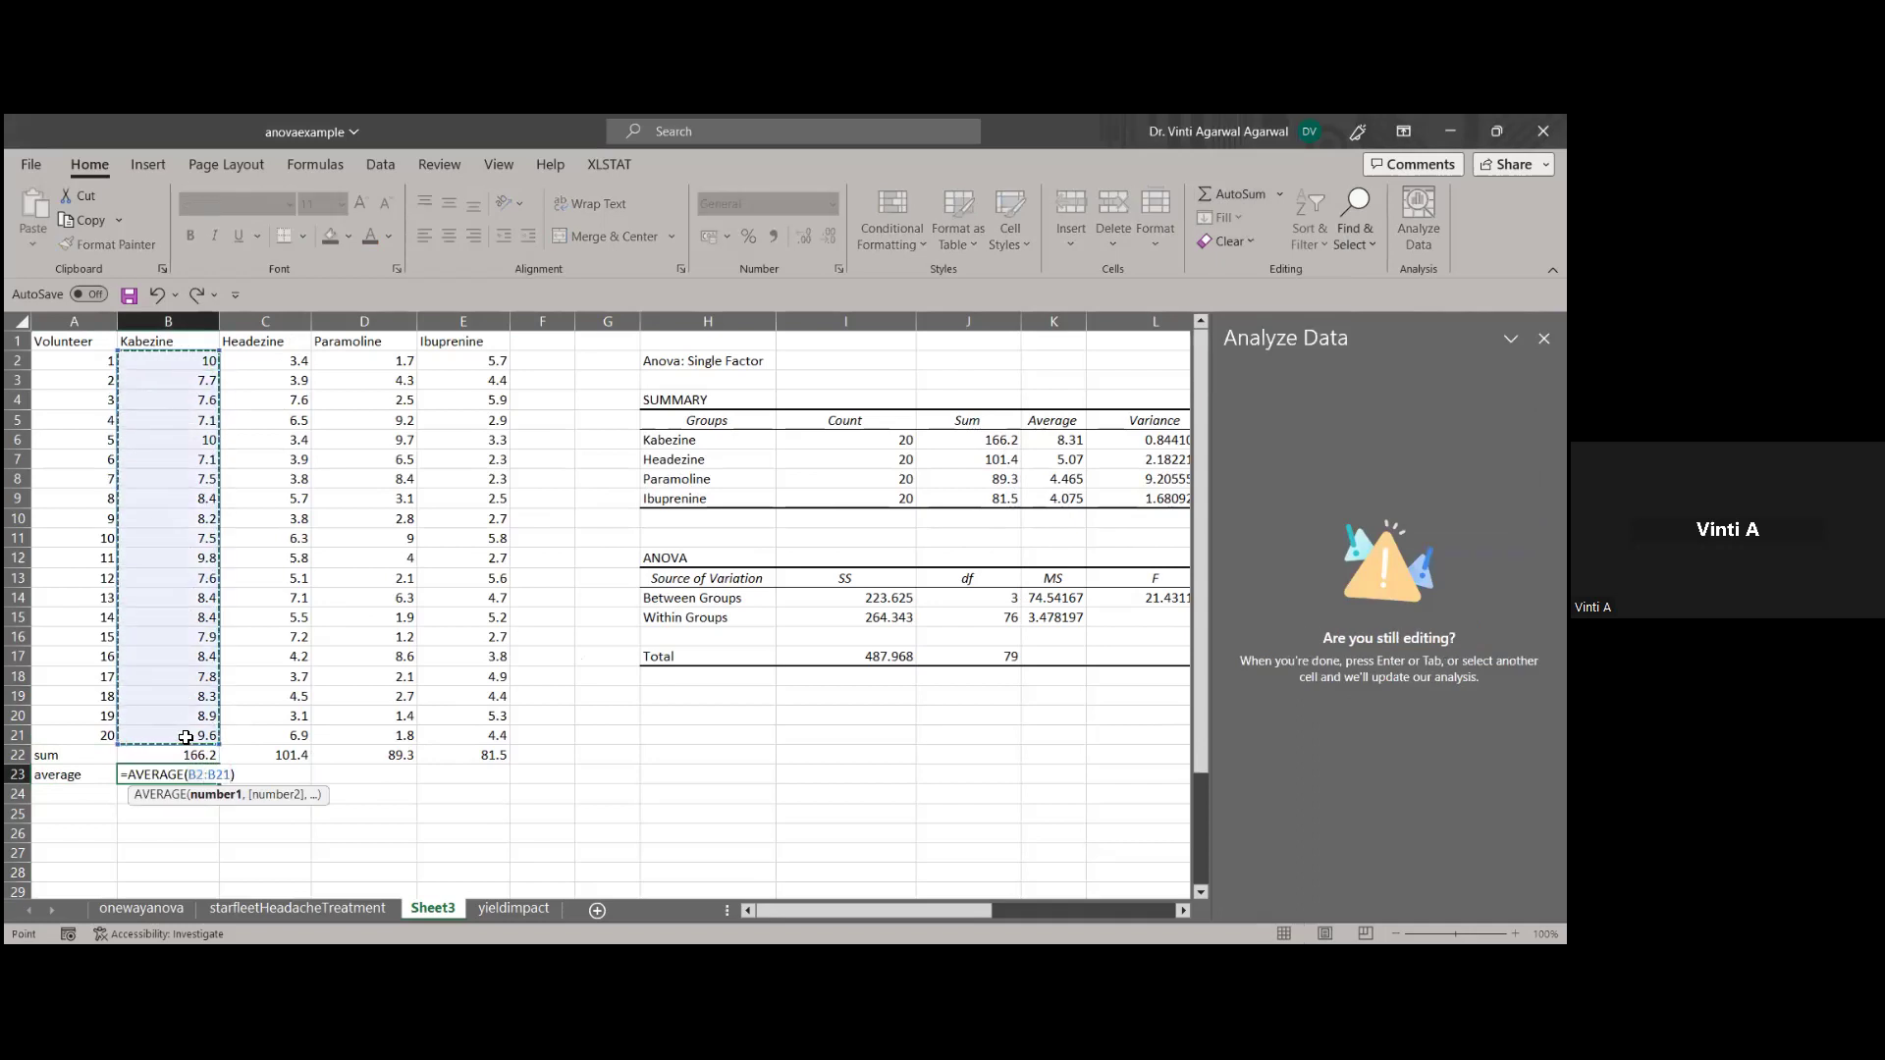
key("Return")
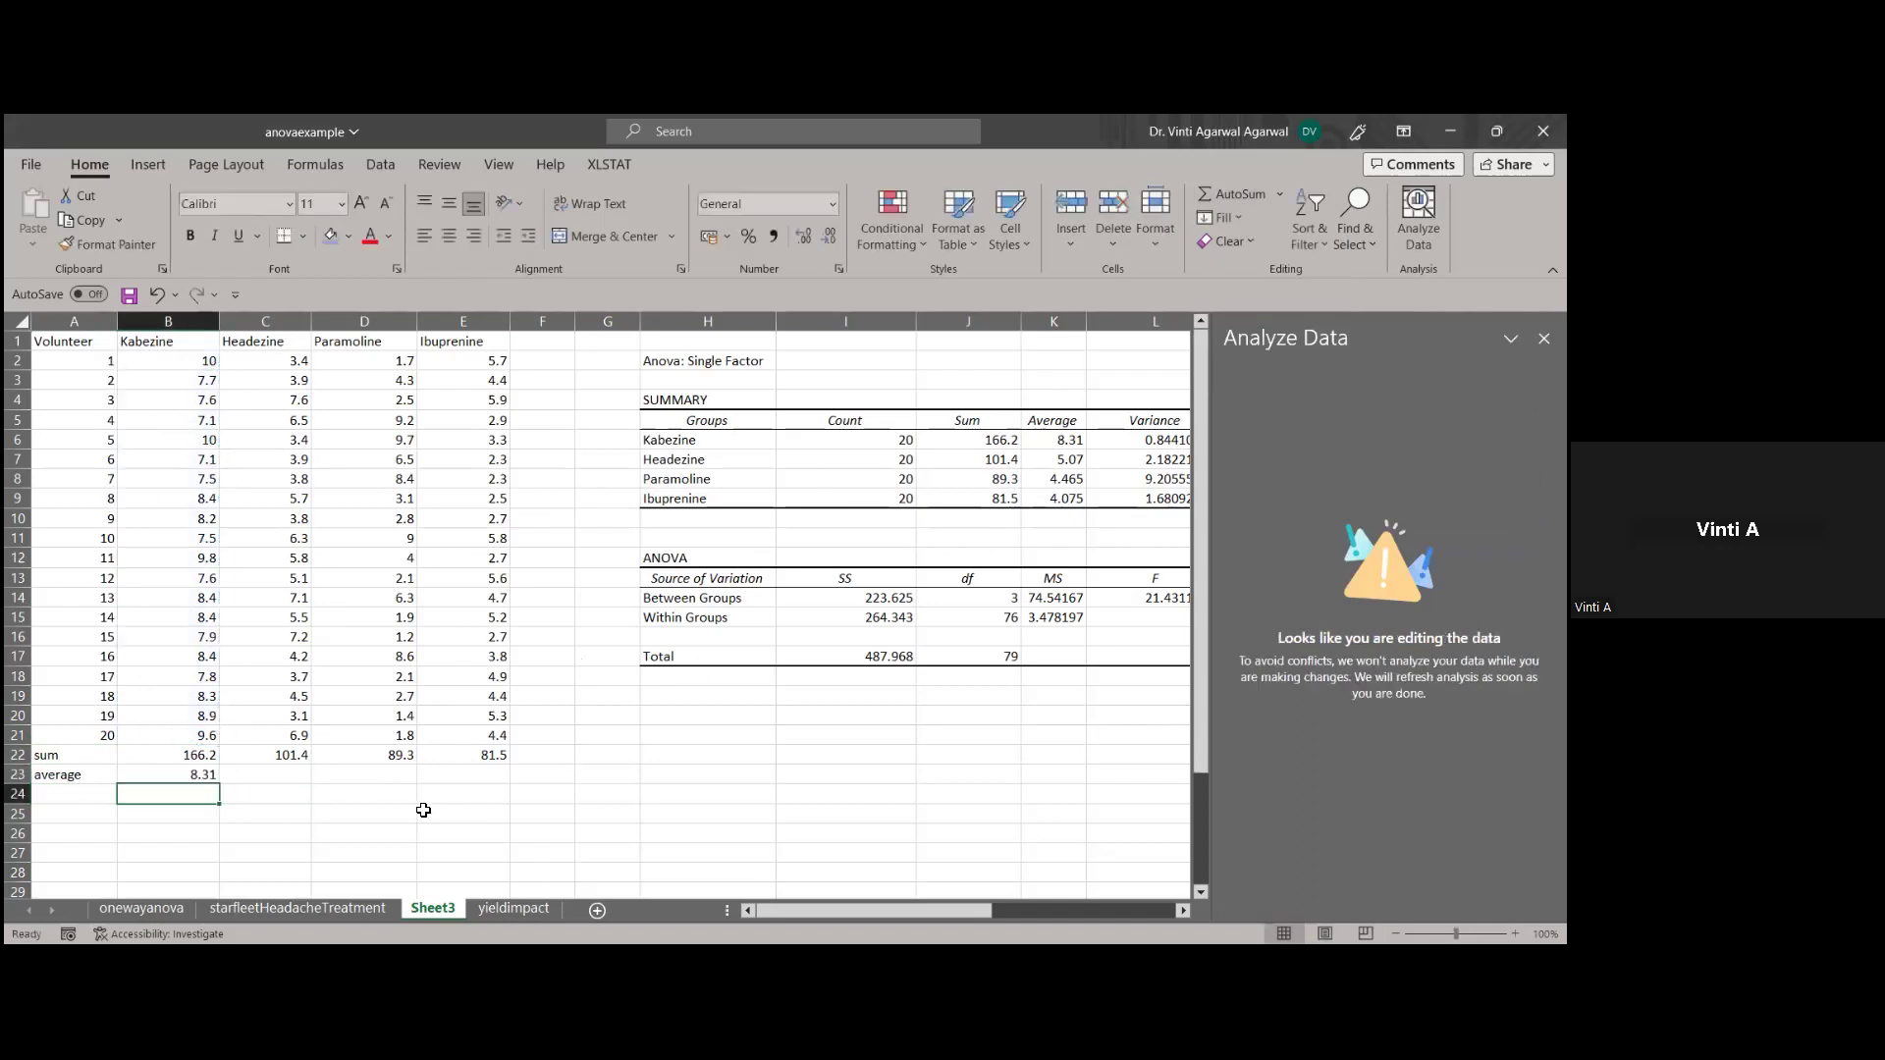
Fill the Kabezine average formula across to C23:E23
left_click(189, 775)
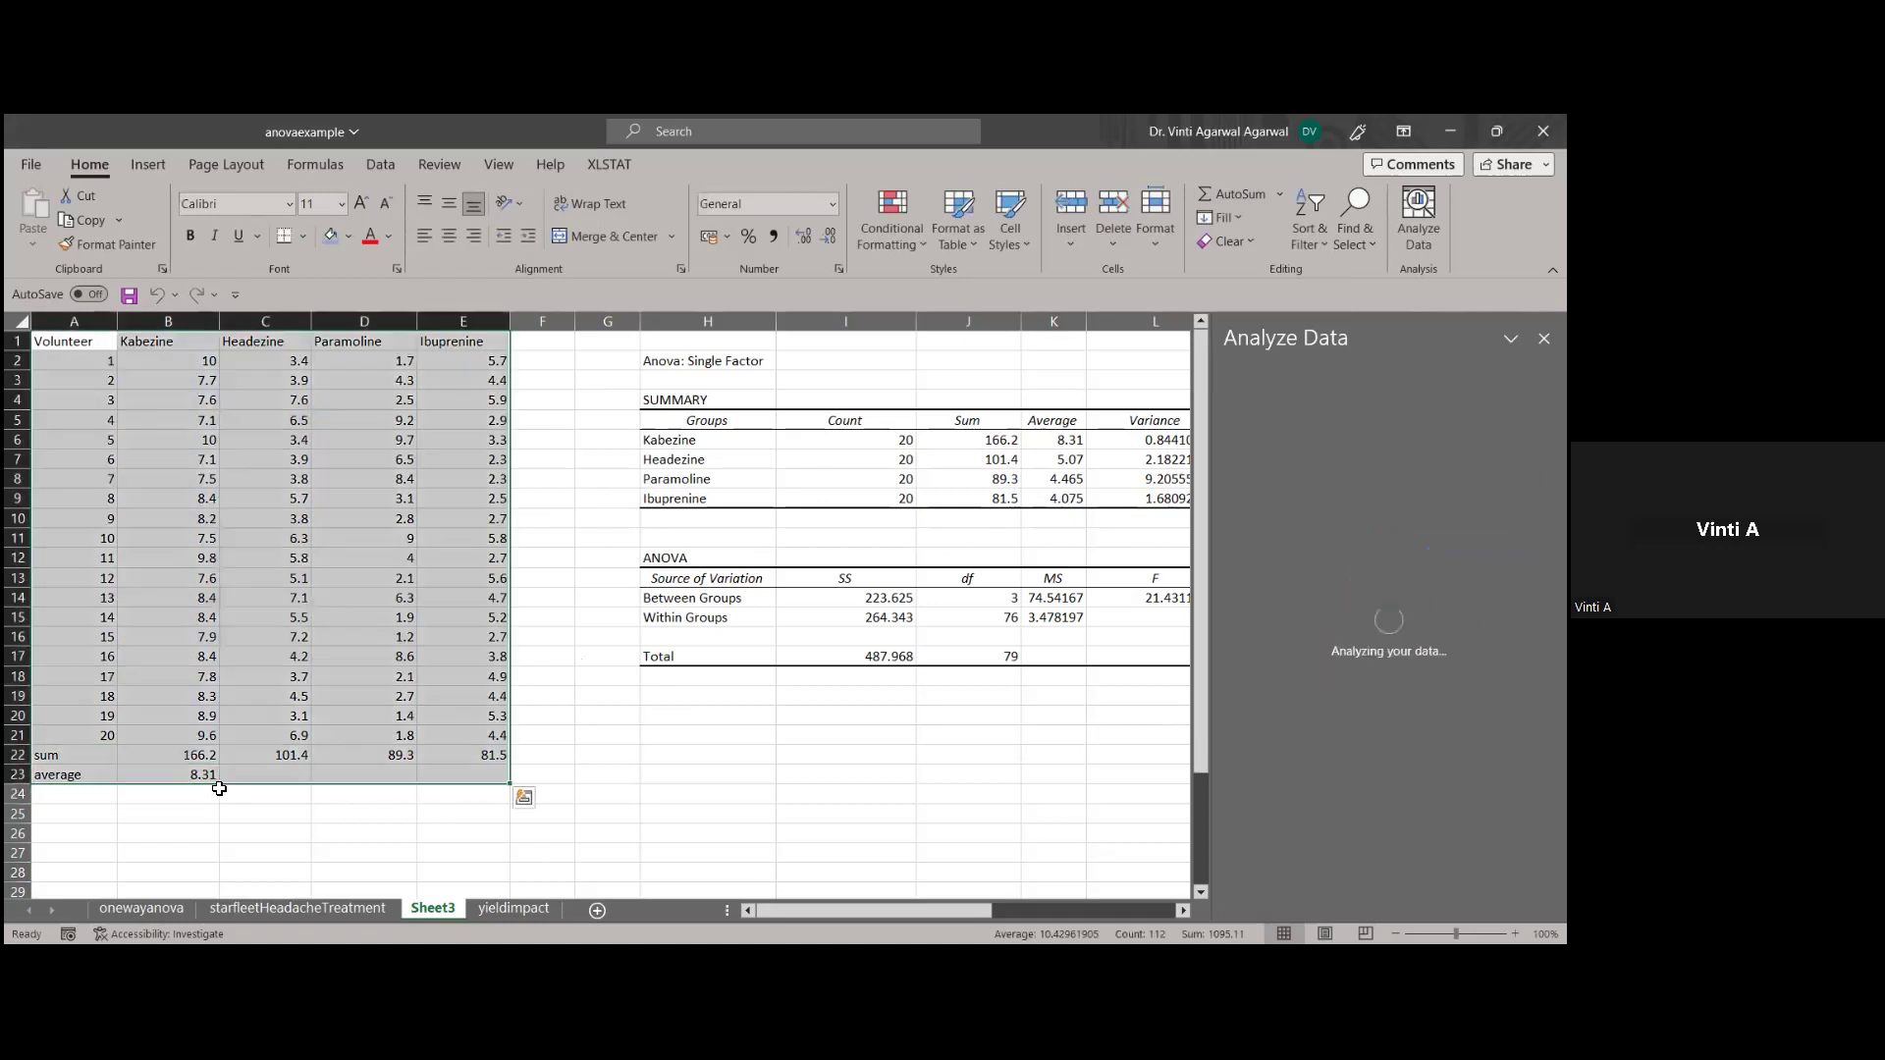
left_click_drag(214, 793, 324, 796)
left_click(208, 780)
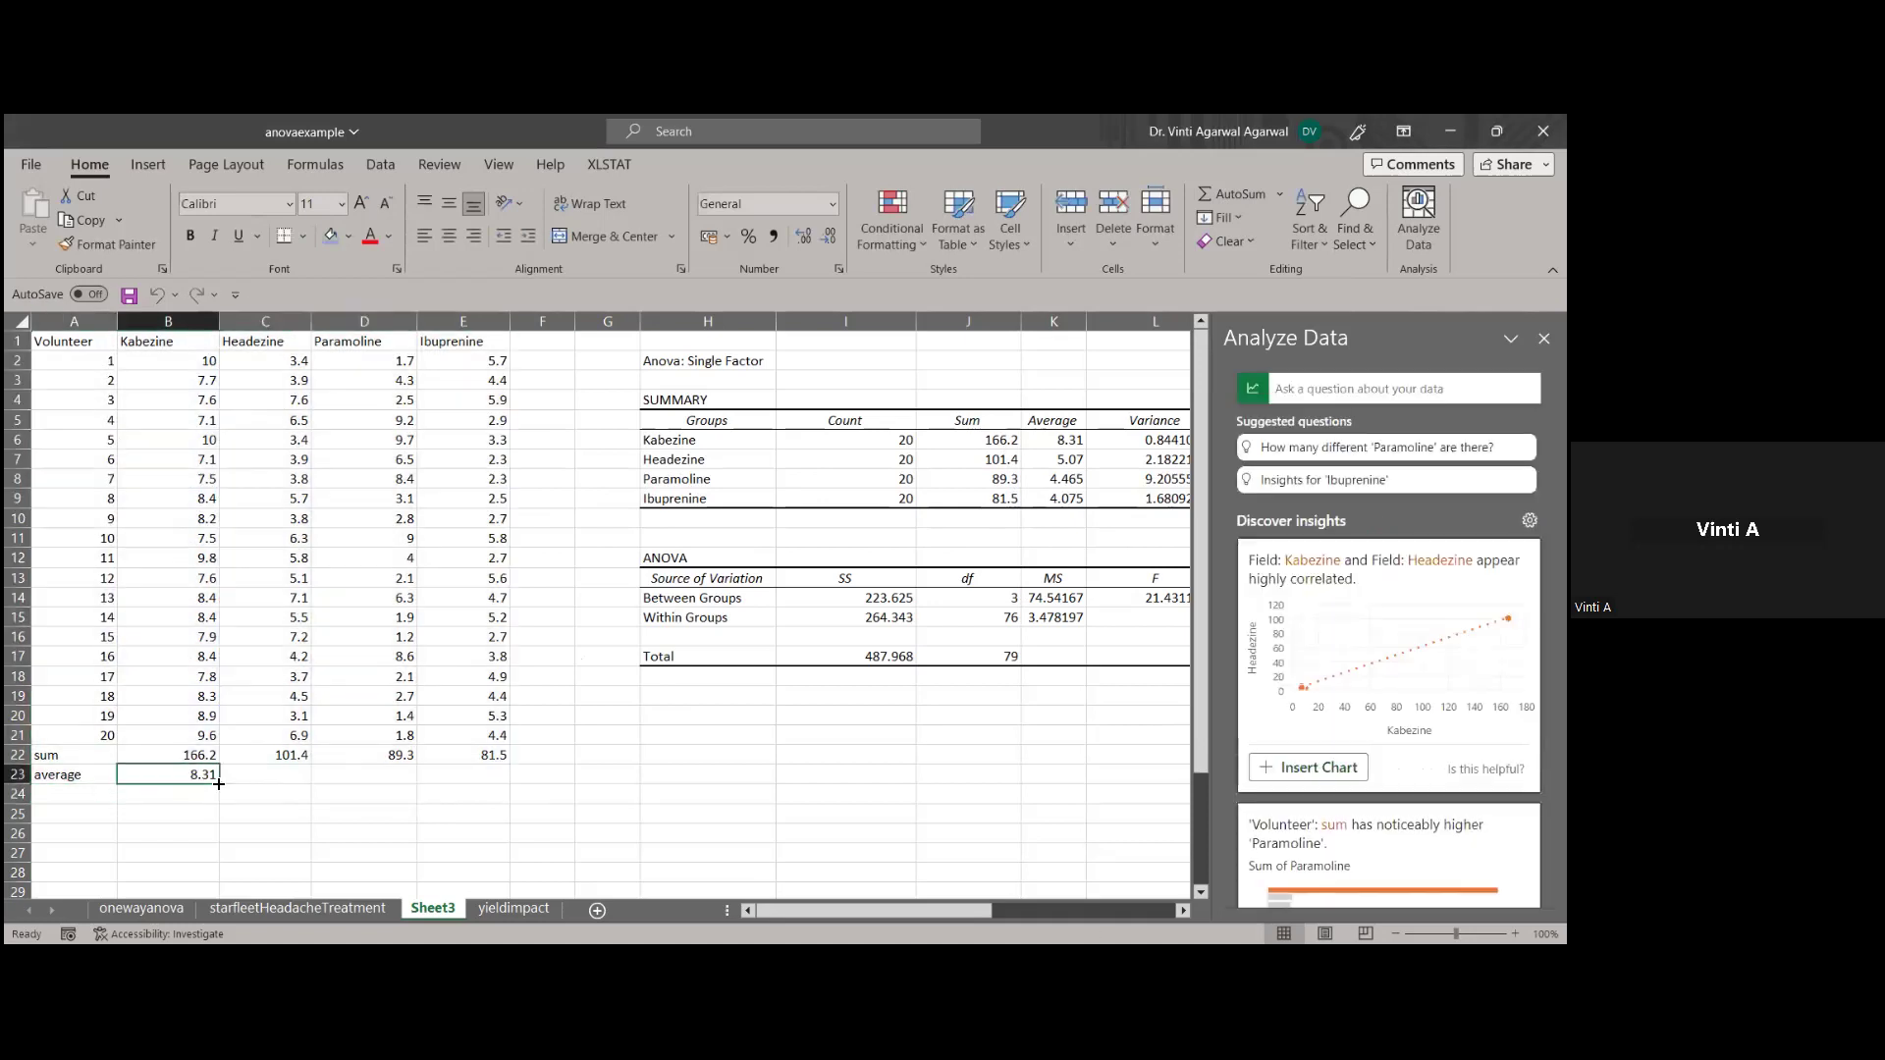
left_click(232, 790)
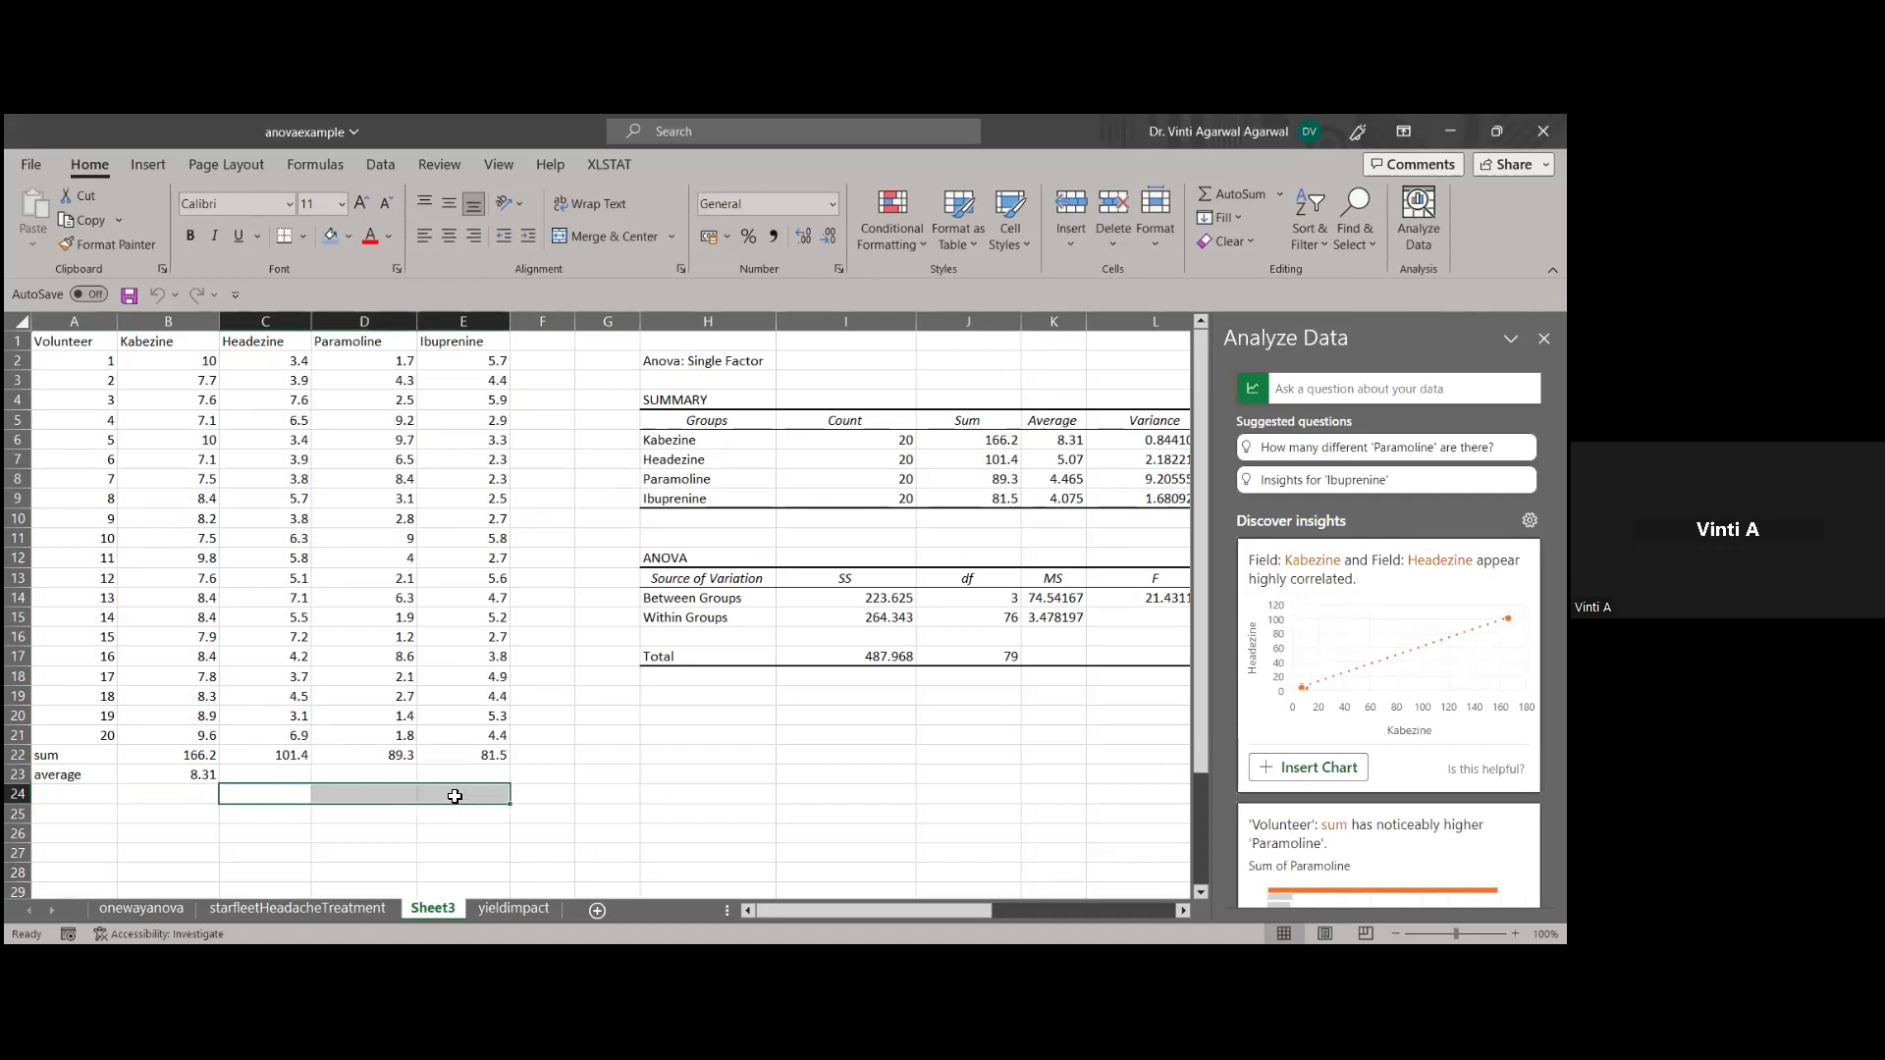
left_click(208, 775)
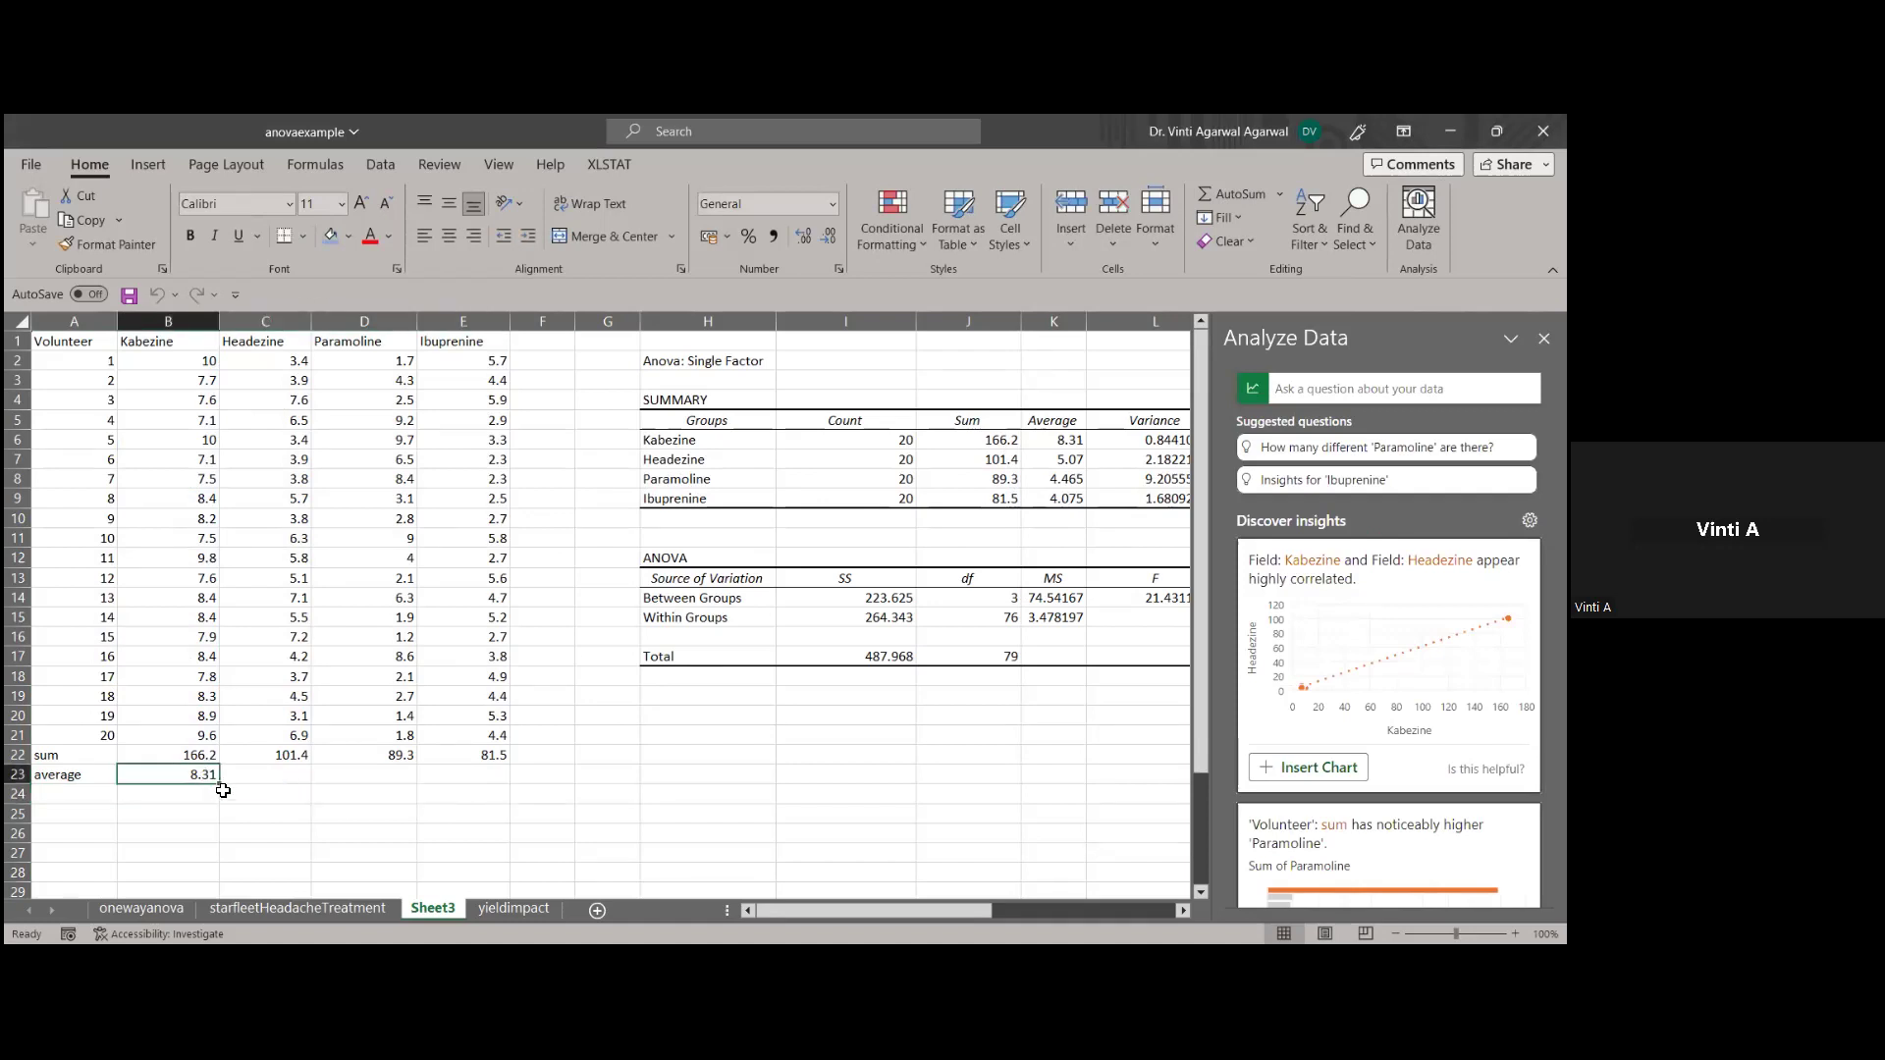
left_click_drag(219, 783, 512, 780)
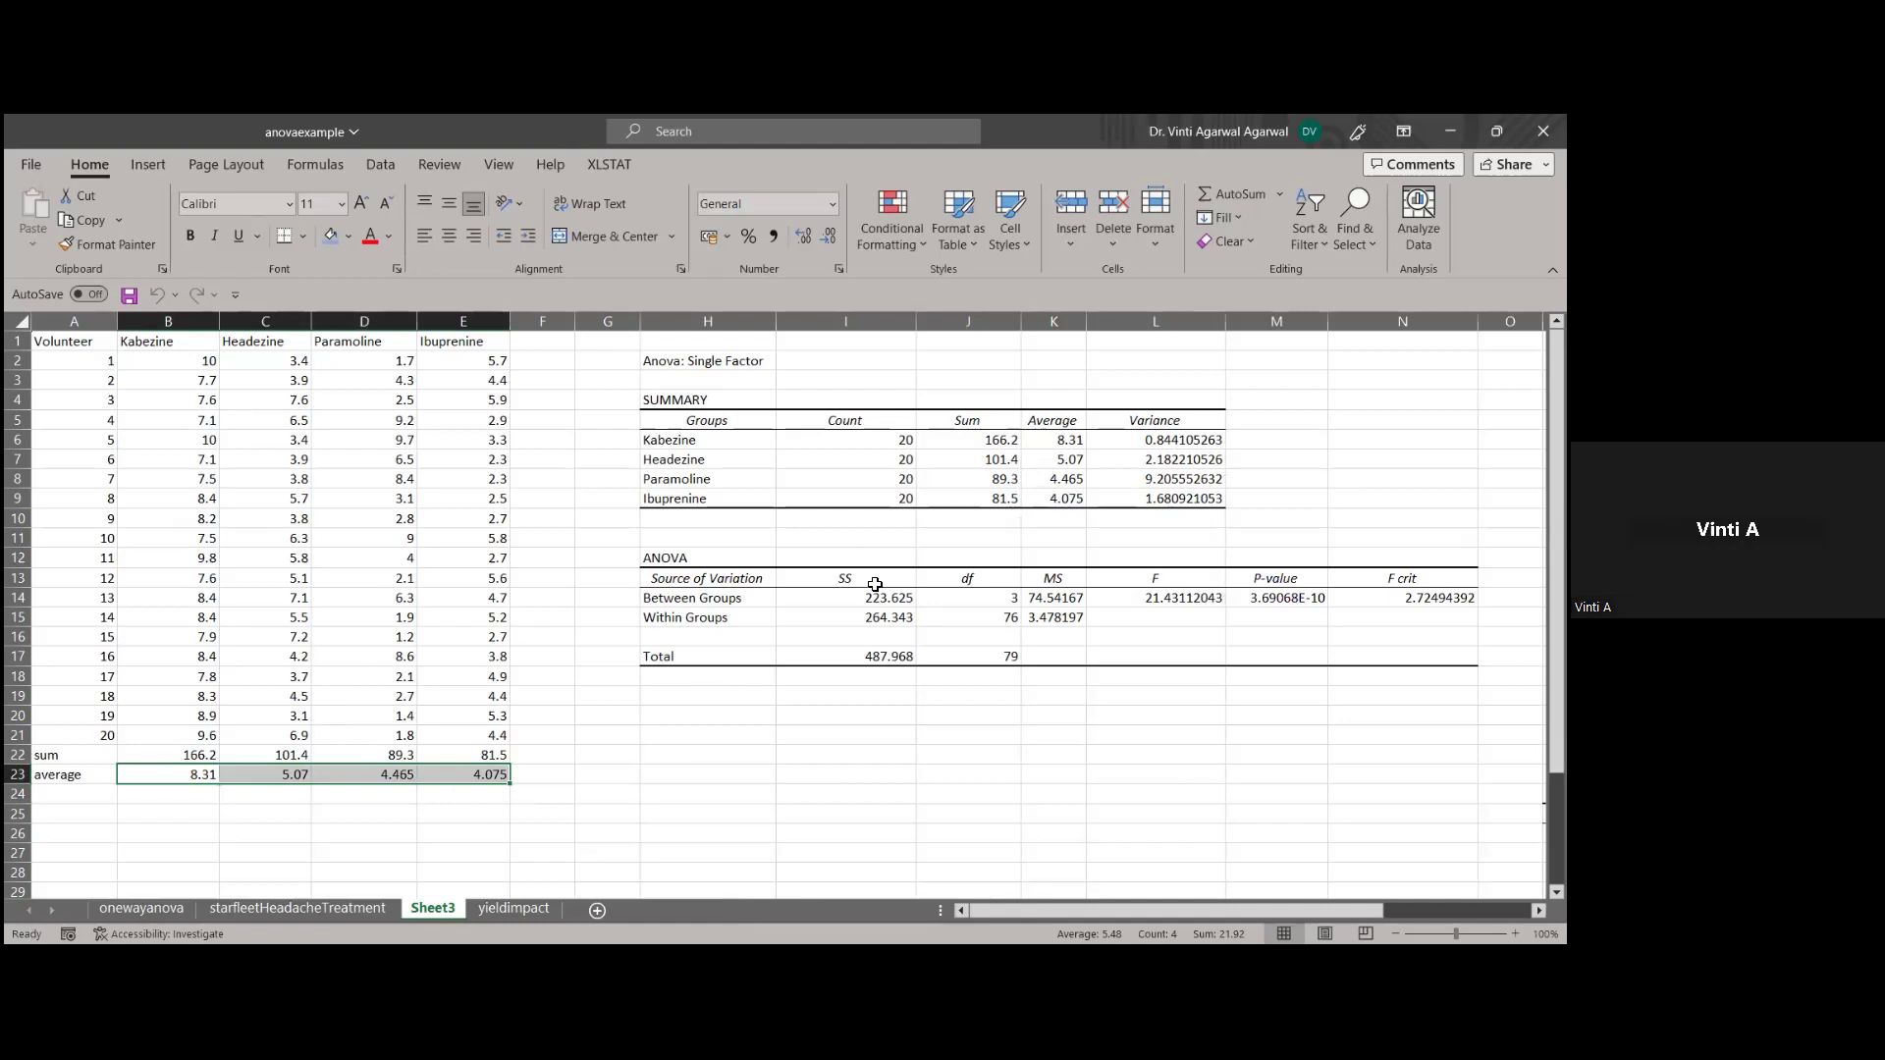
Label the row below the averages "variance" in A24
left_click(75, 793)
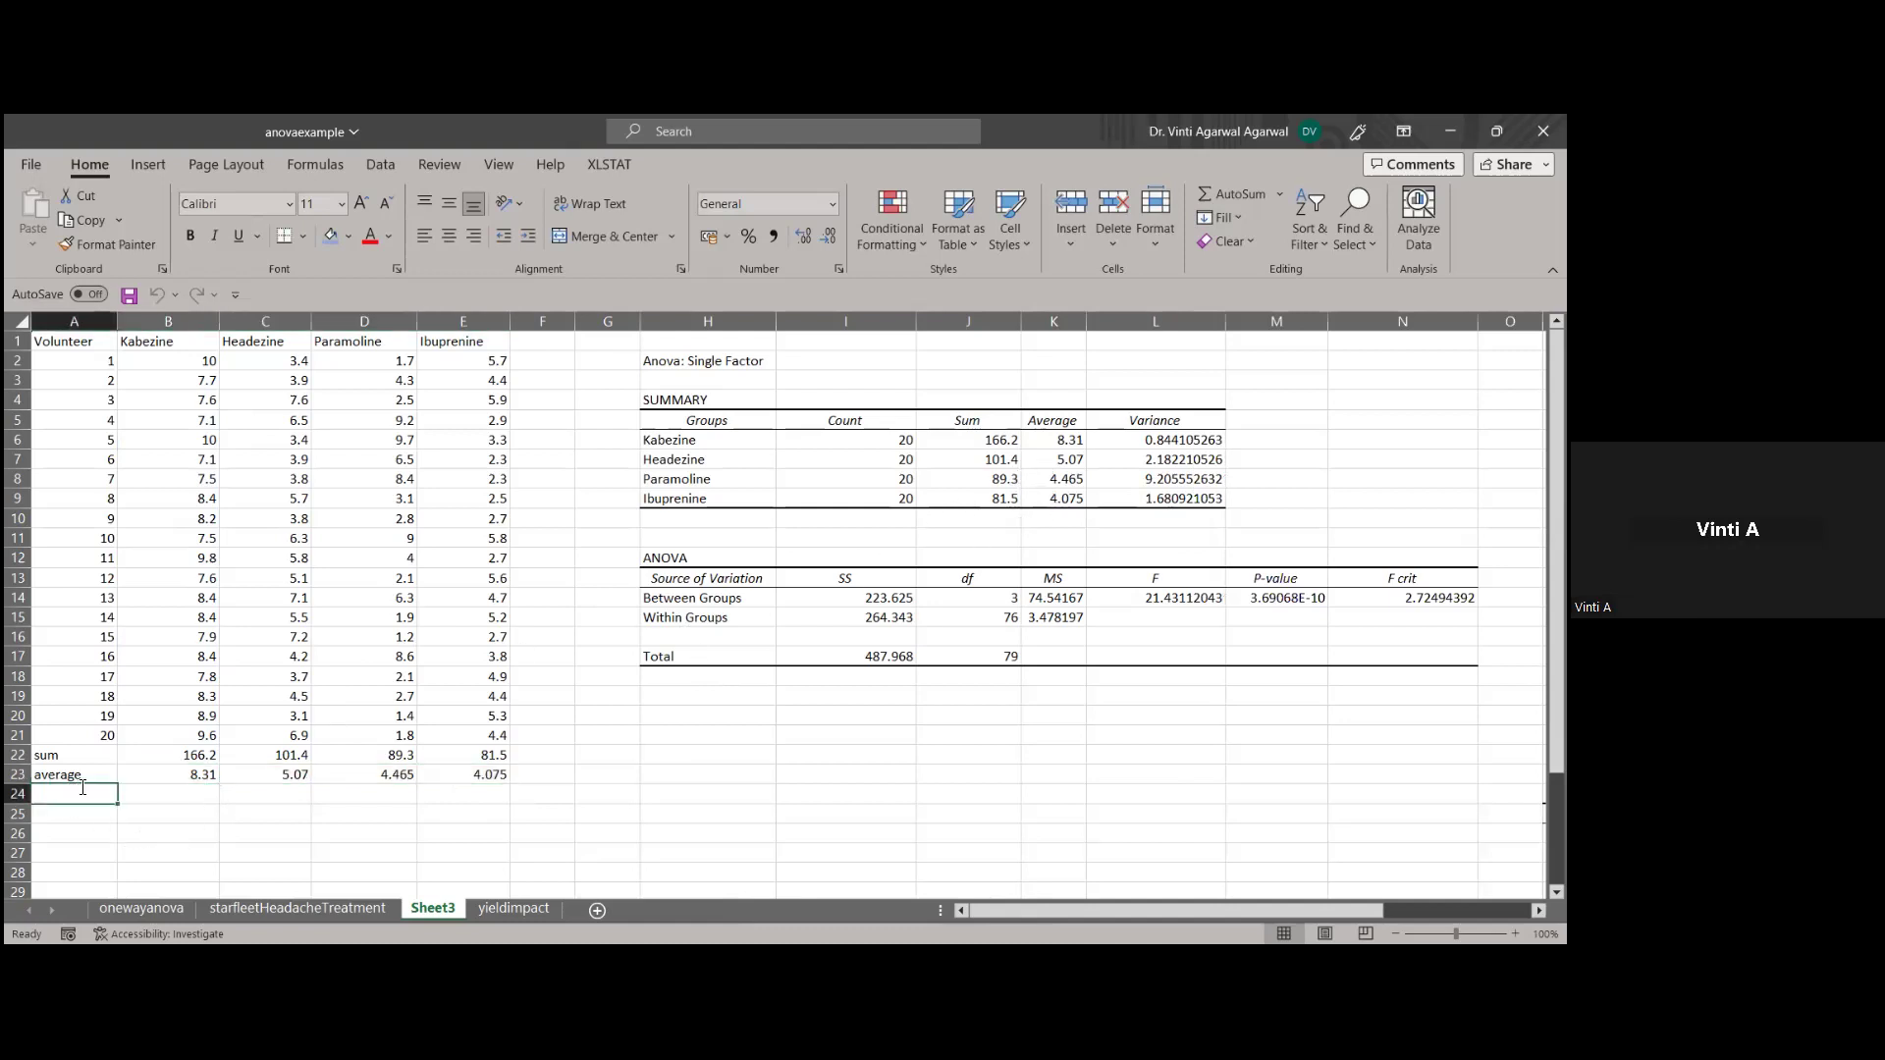
type("variance")
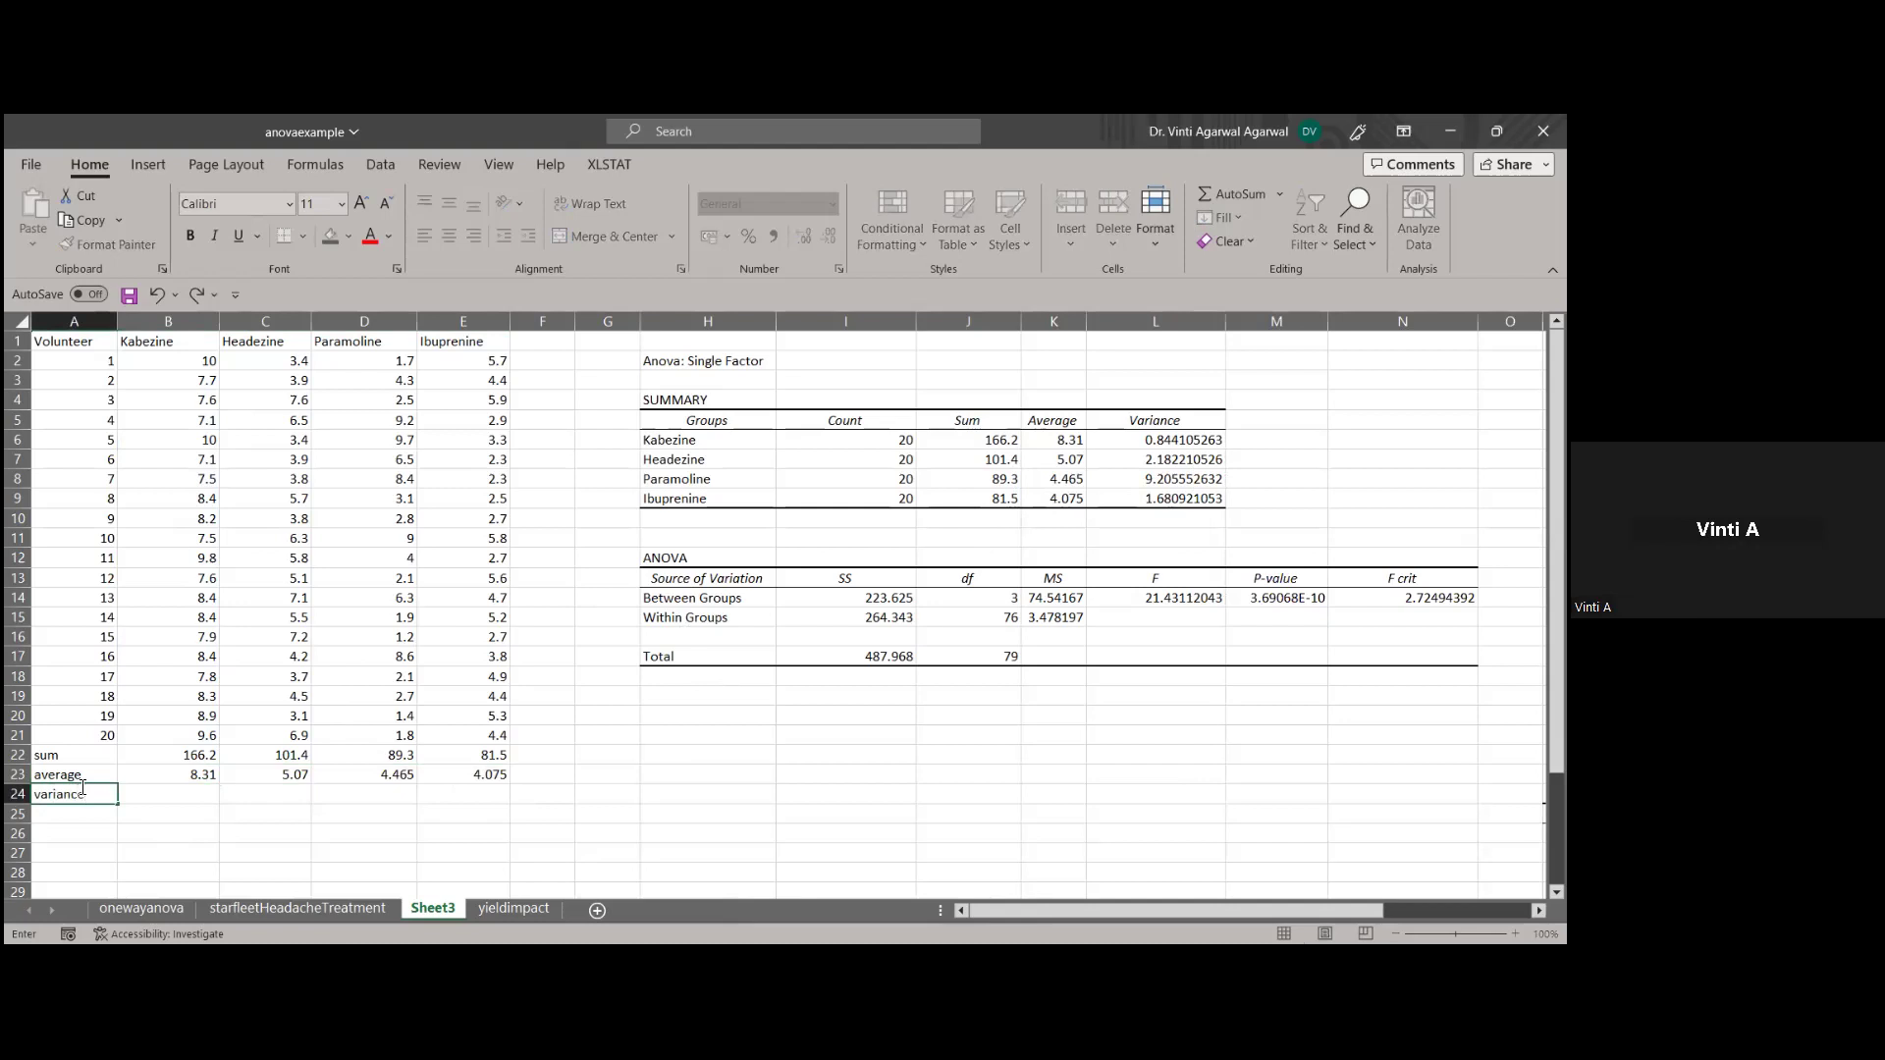
left_click(162, 793)
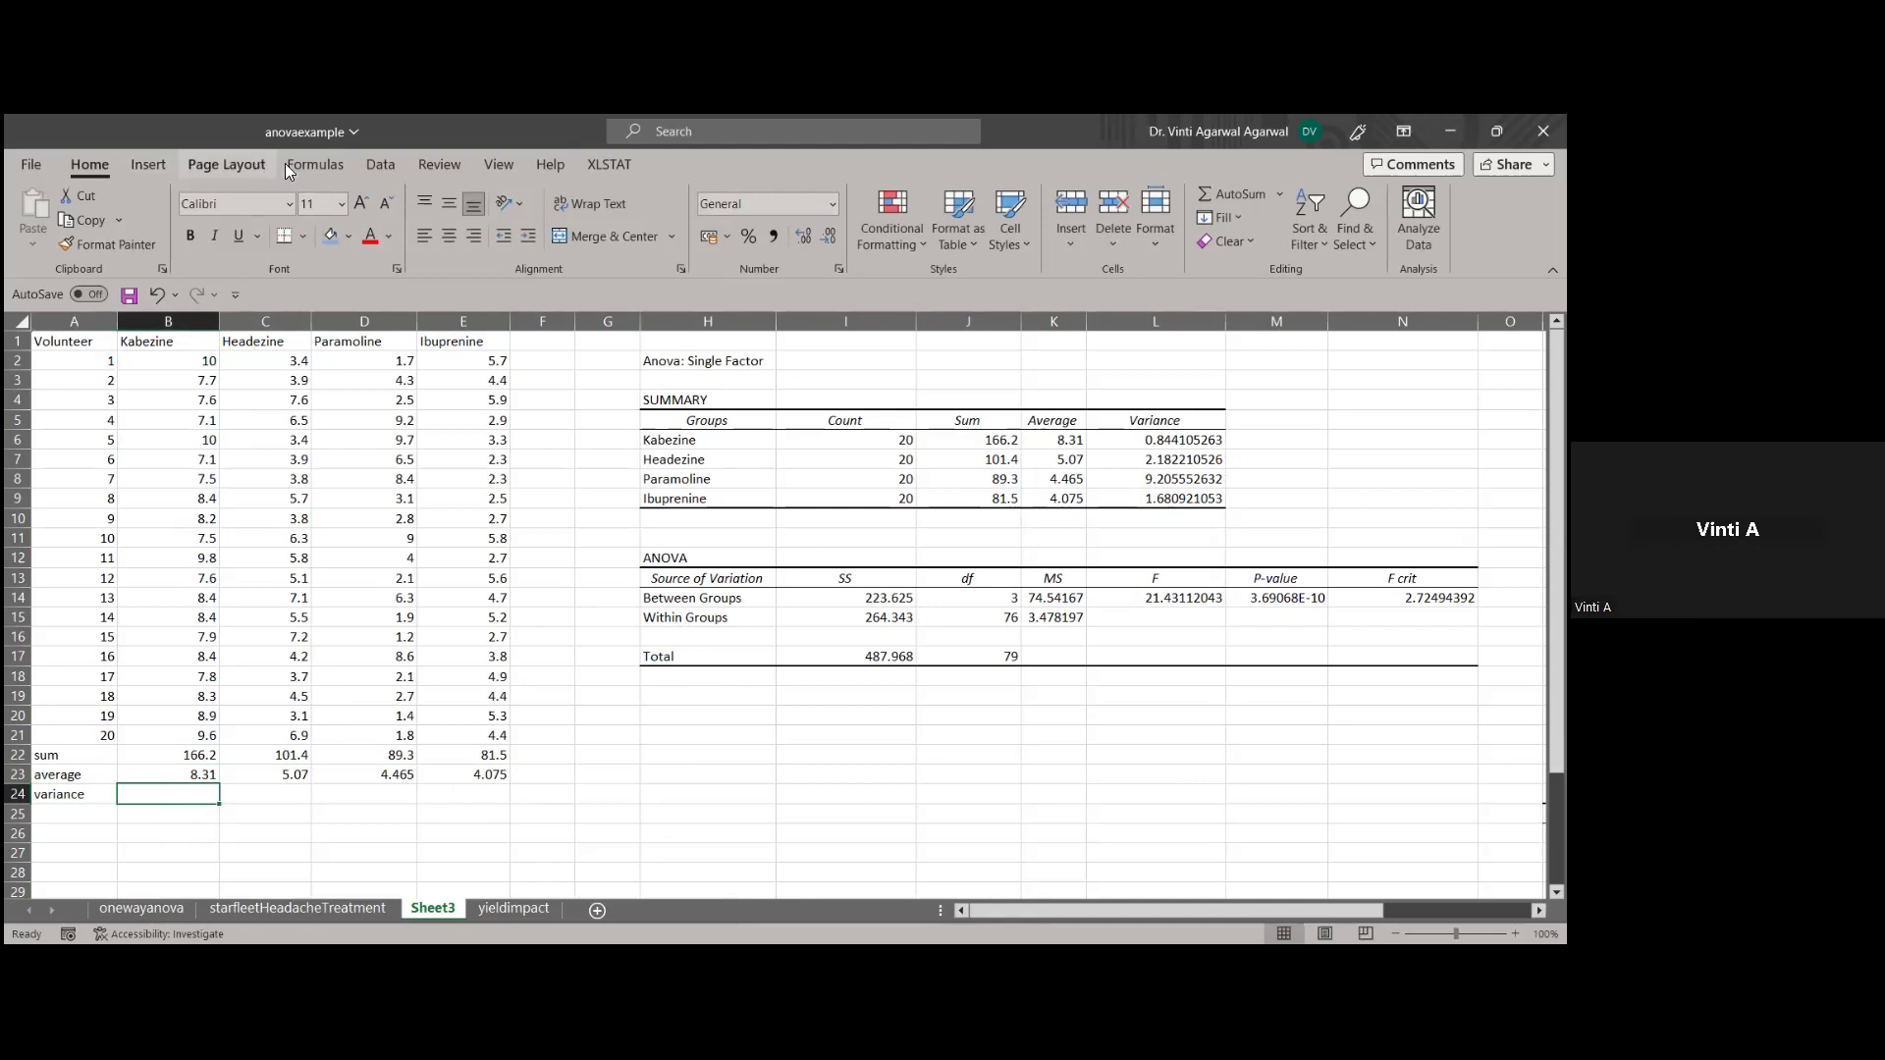
Insert the VAR.S function from the Statistical category into B24
left_click(315, 165)
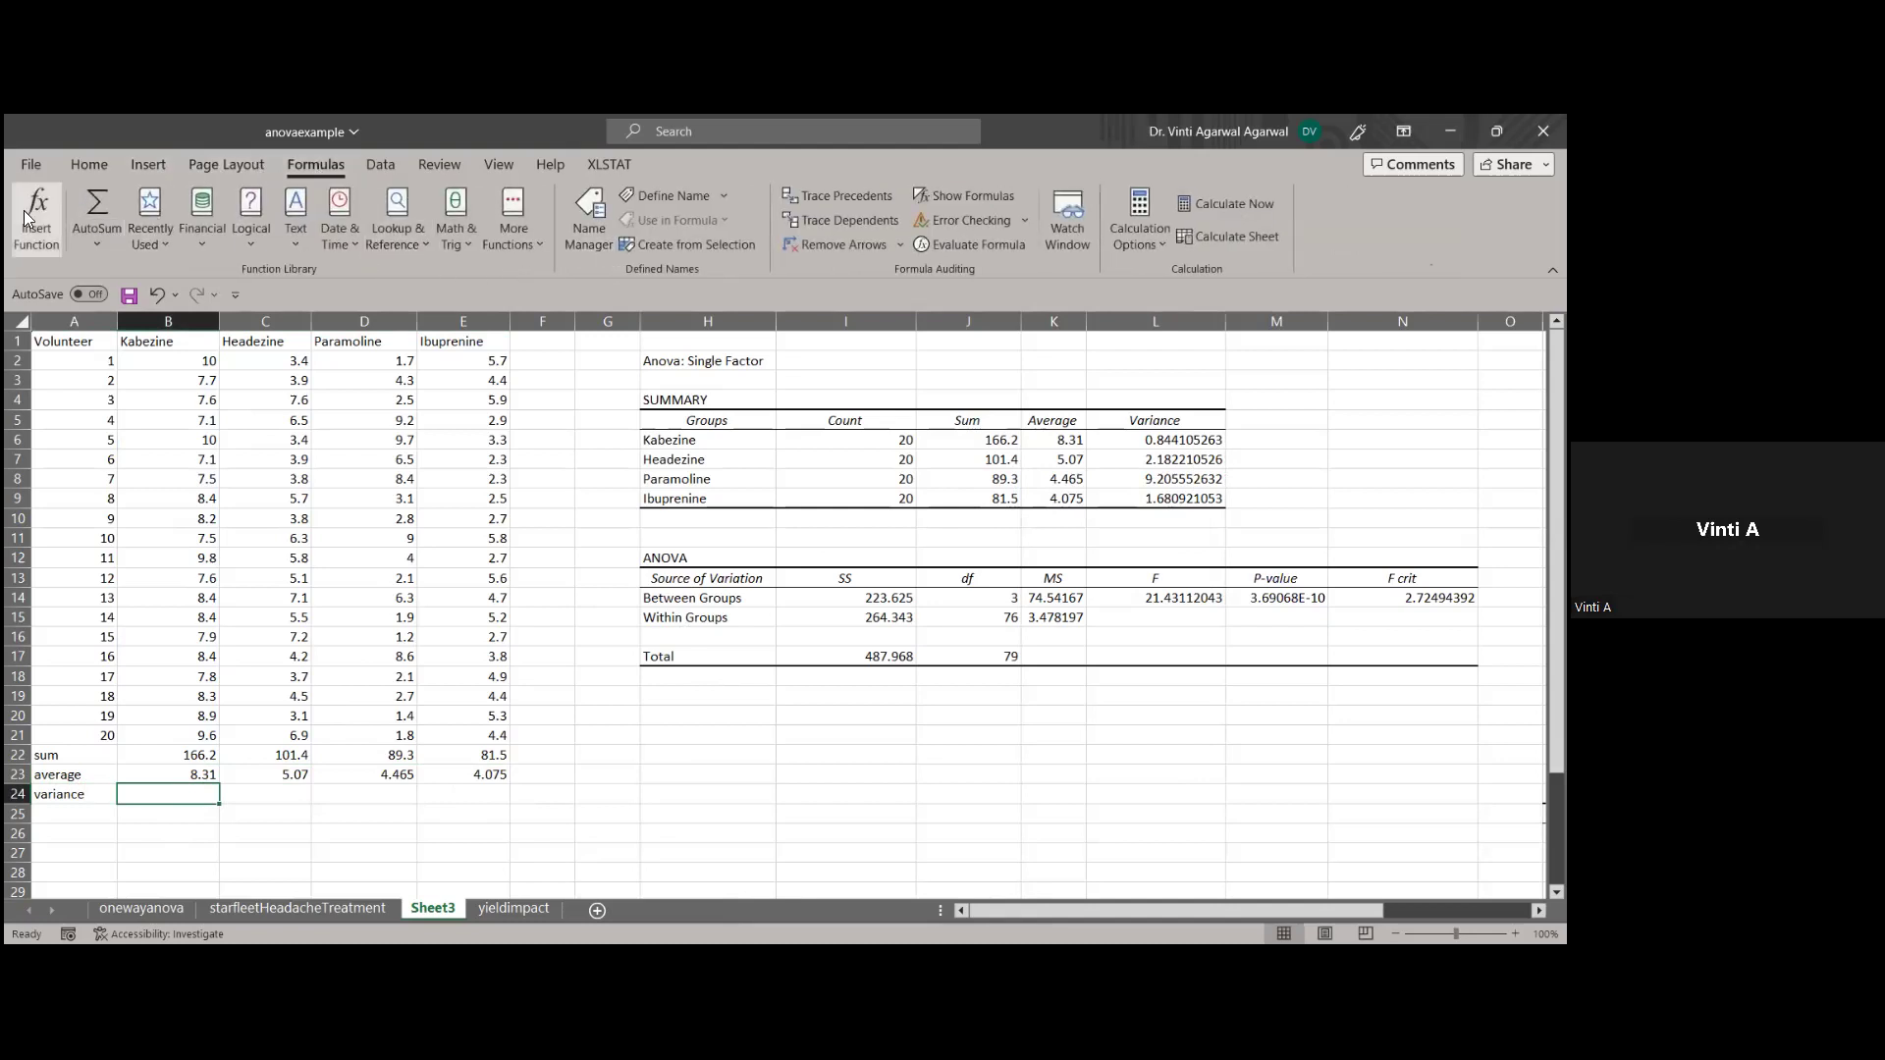
left_click(25, 214)
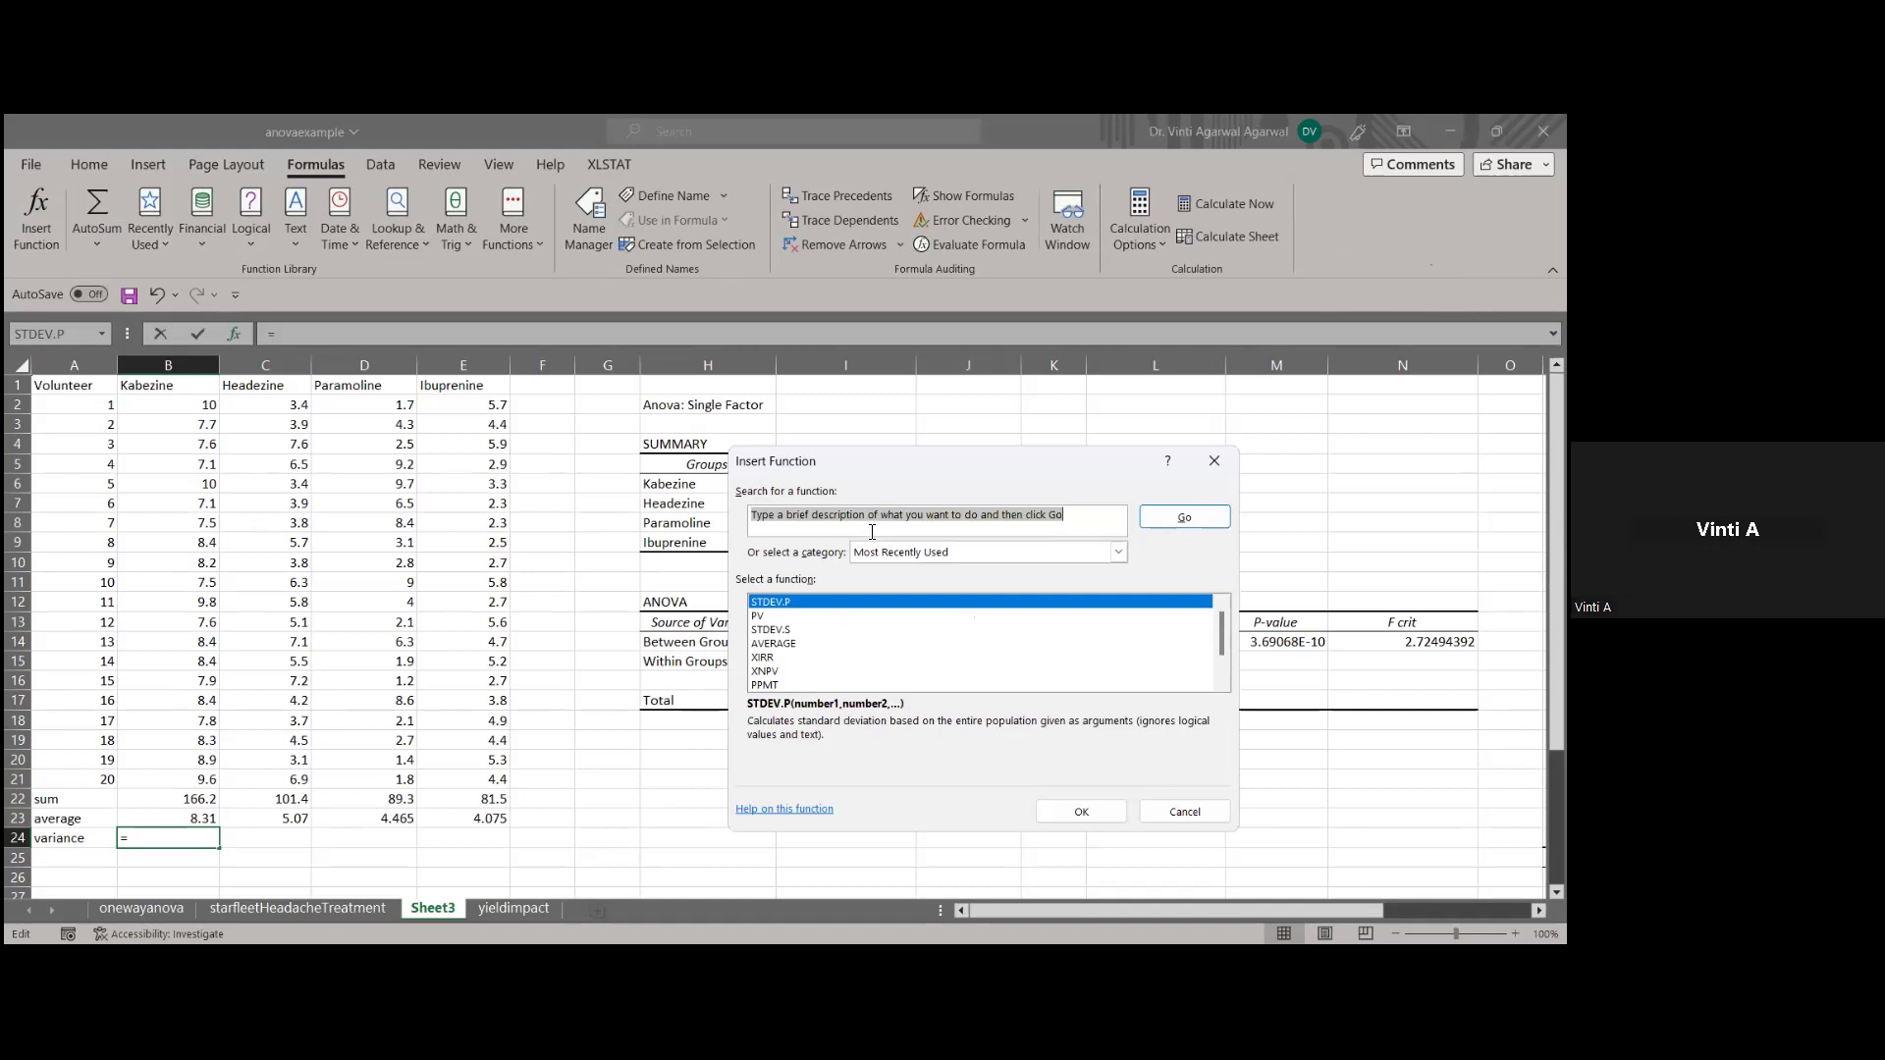
type("s")
type("variance")
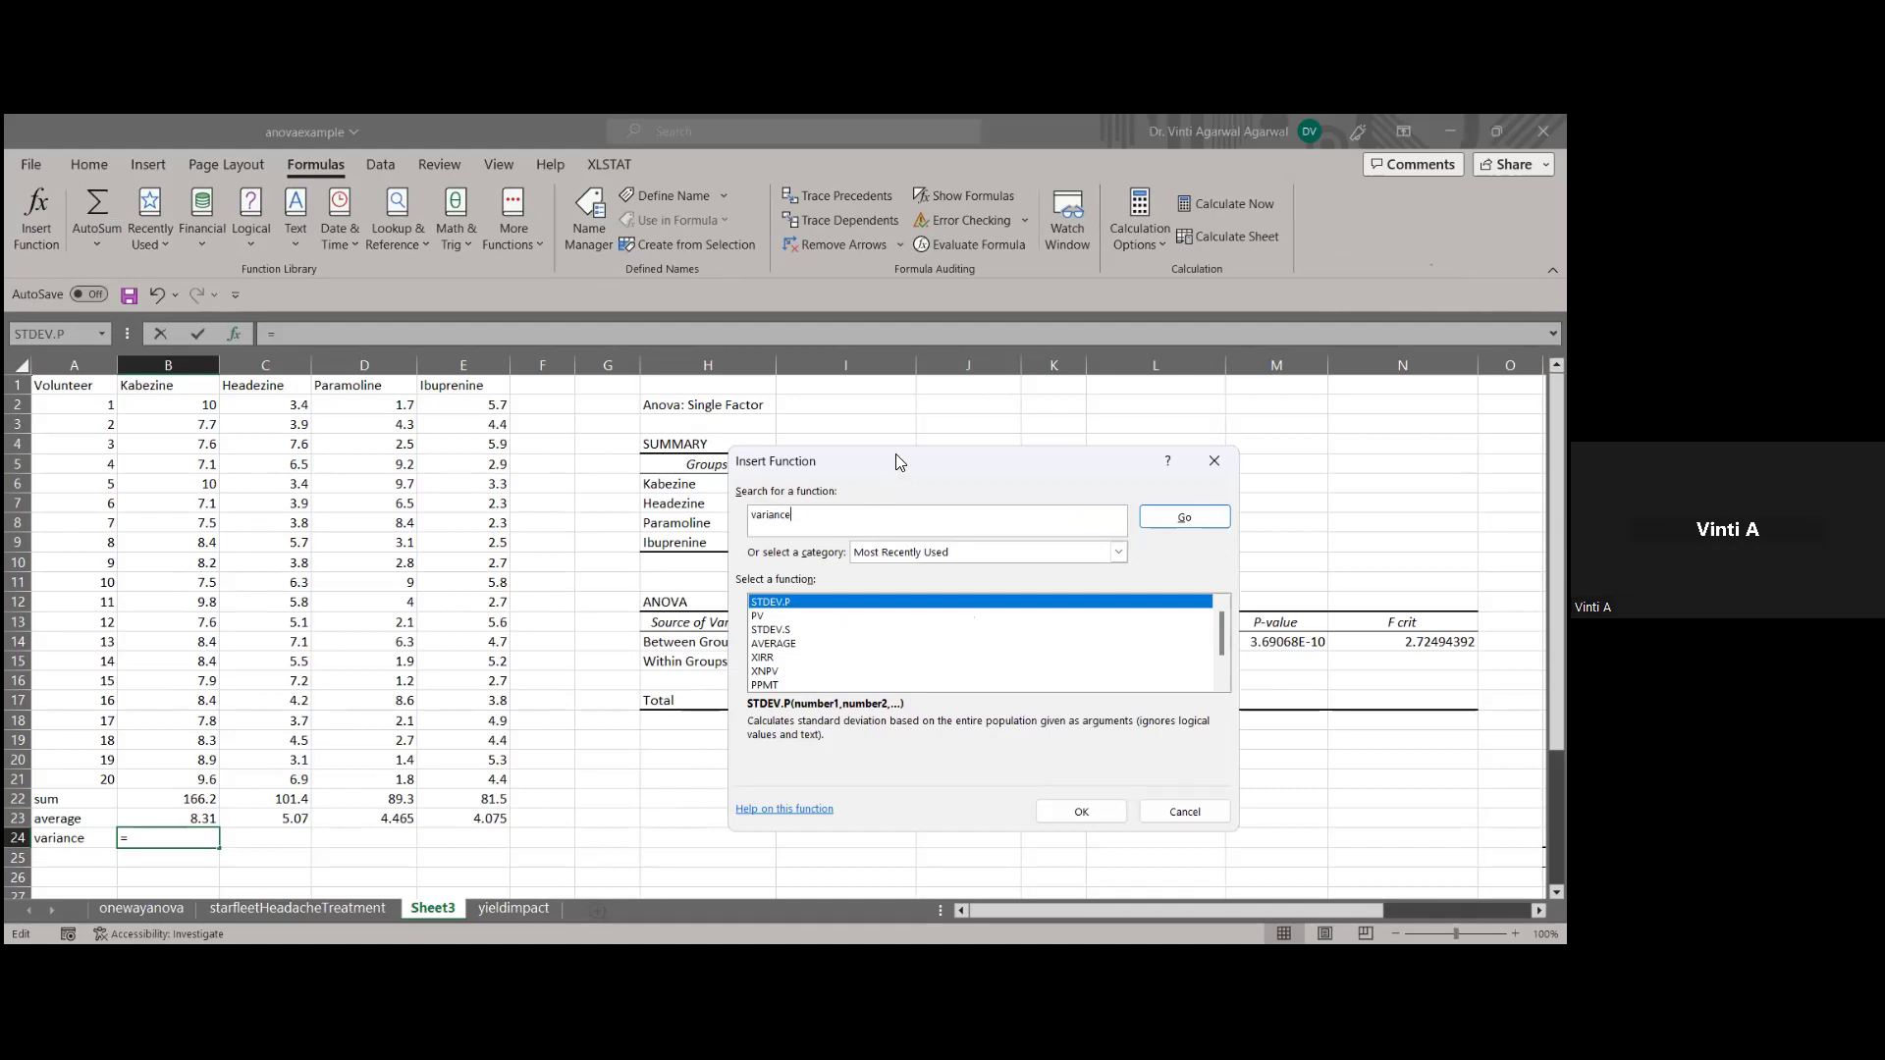
left_click_drag(933, 462, 980, 471)
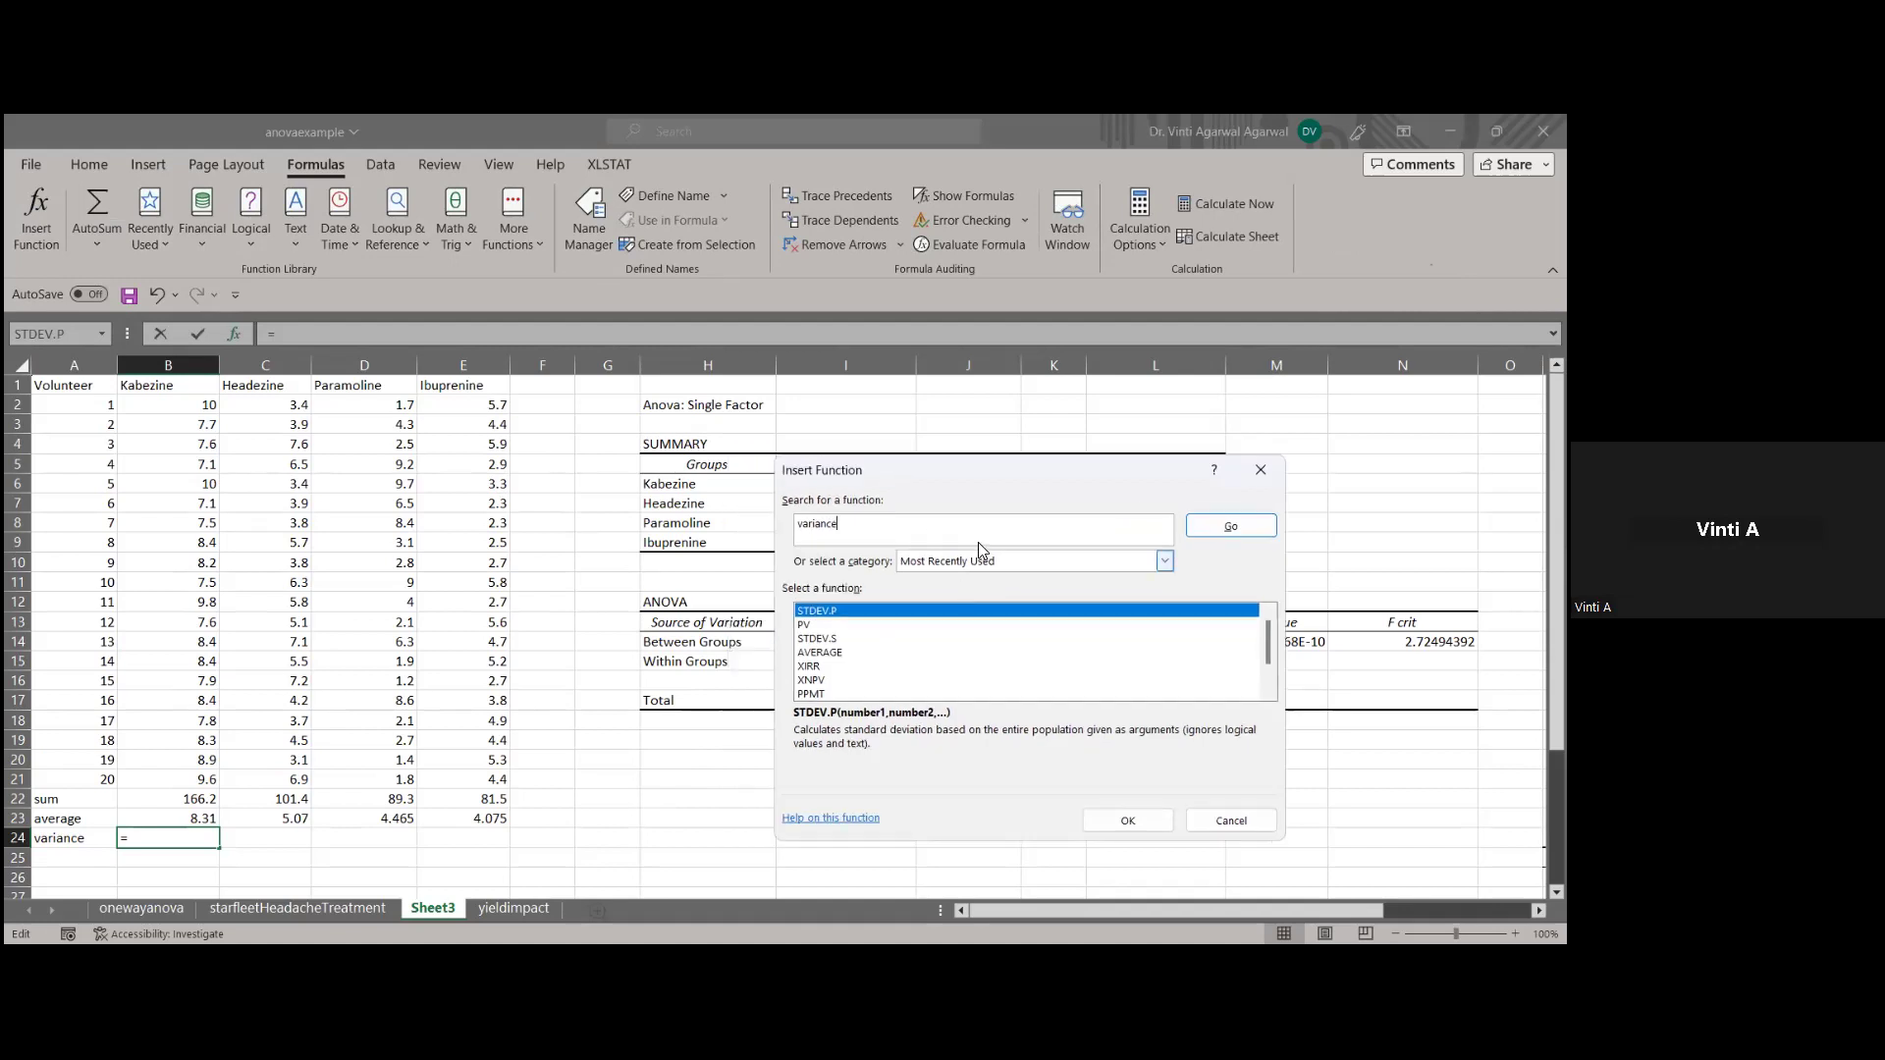
left_click(1165, 562)
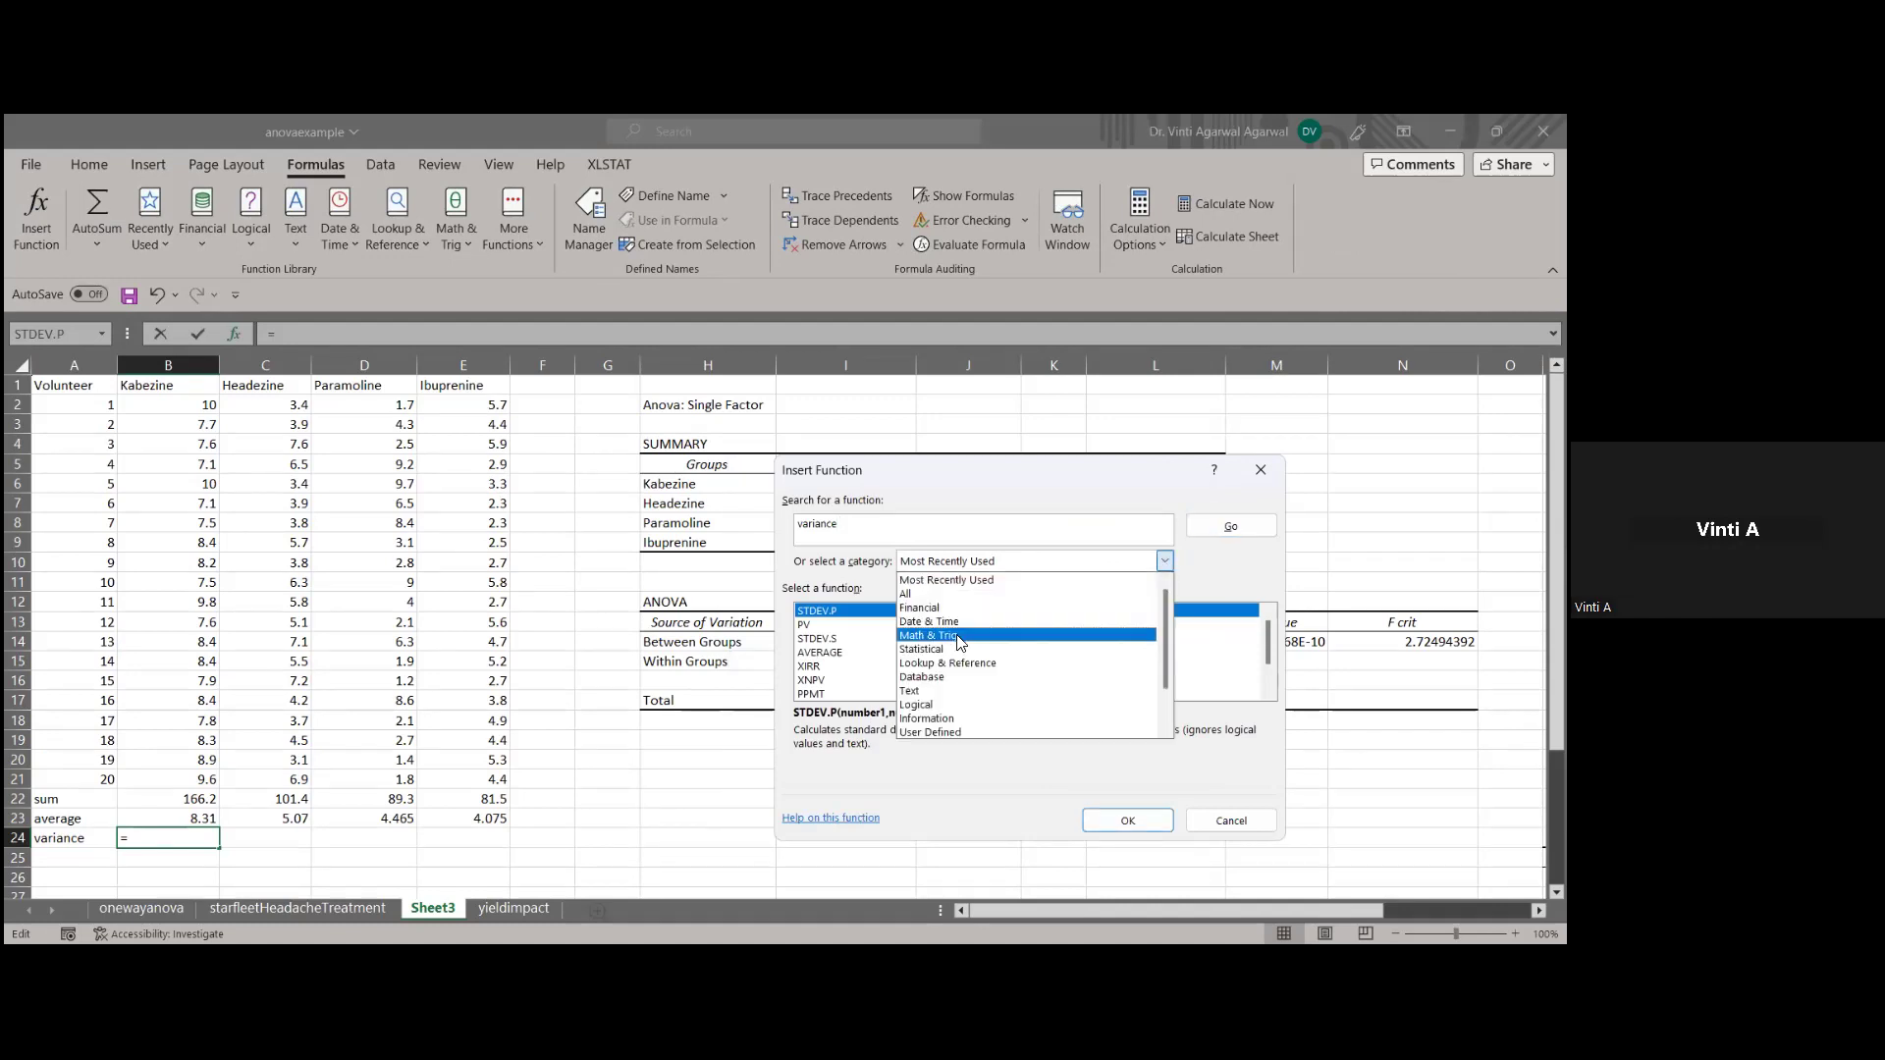
left_click(923, 649)
scroll(1267, 665, "down", 15)
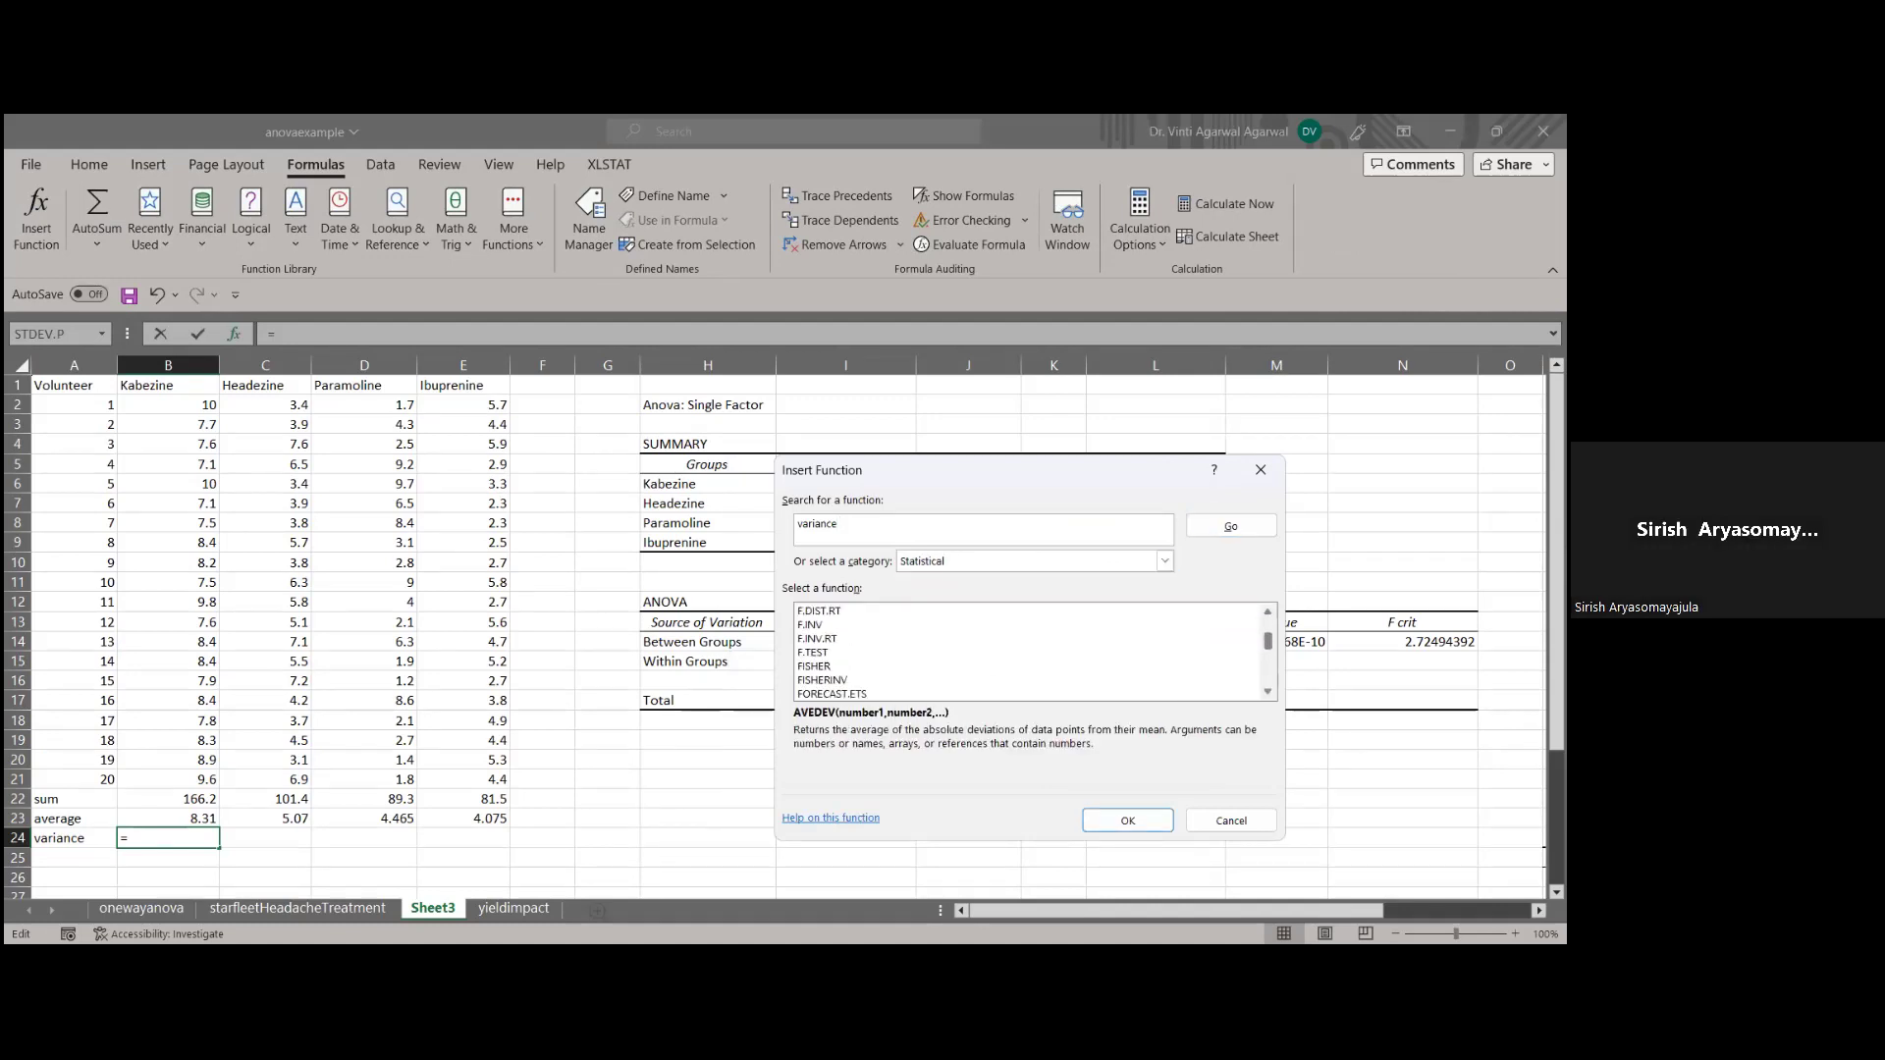
left_click_drag(1267, 666, 1259, 674)
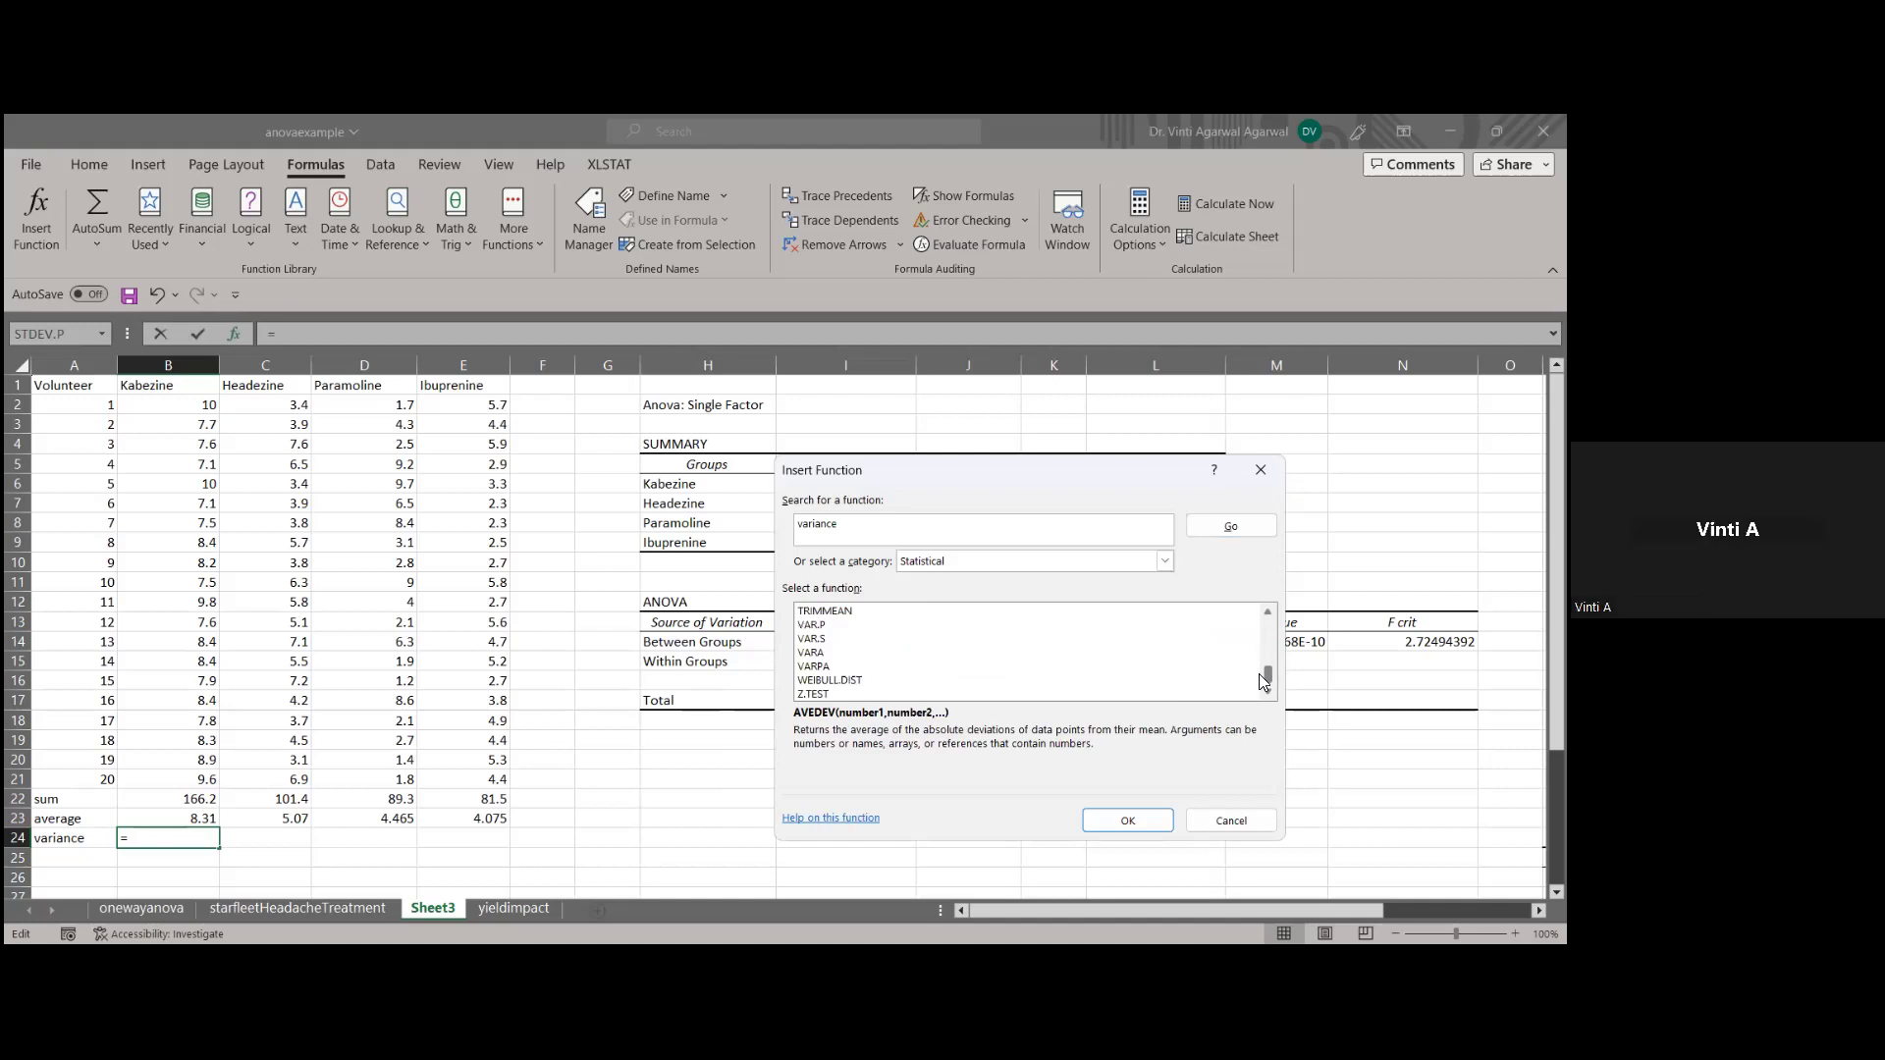
left_click(811, 639)
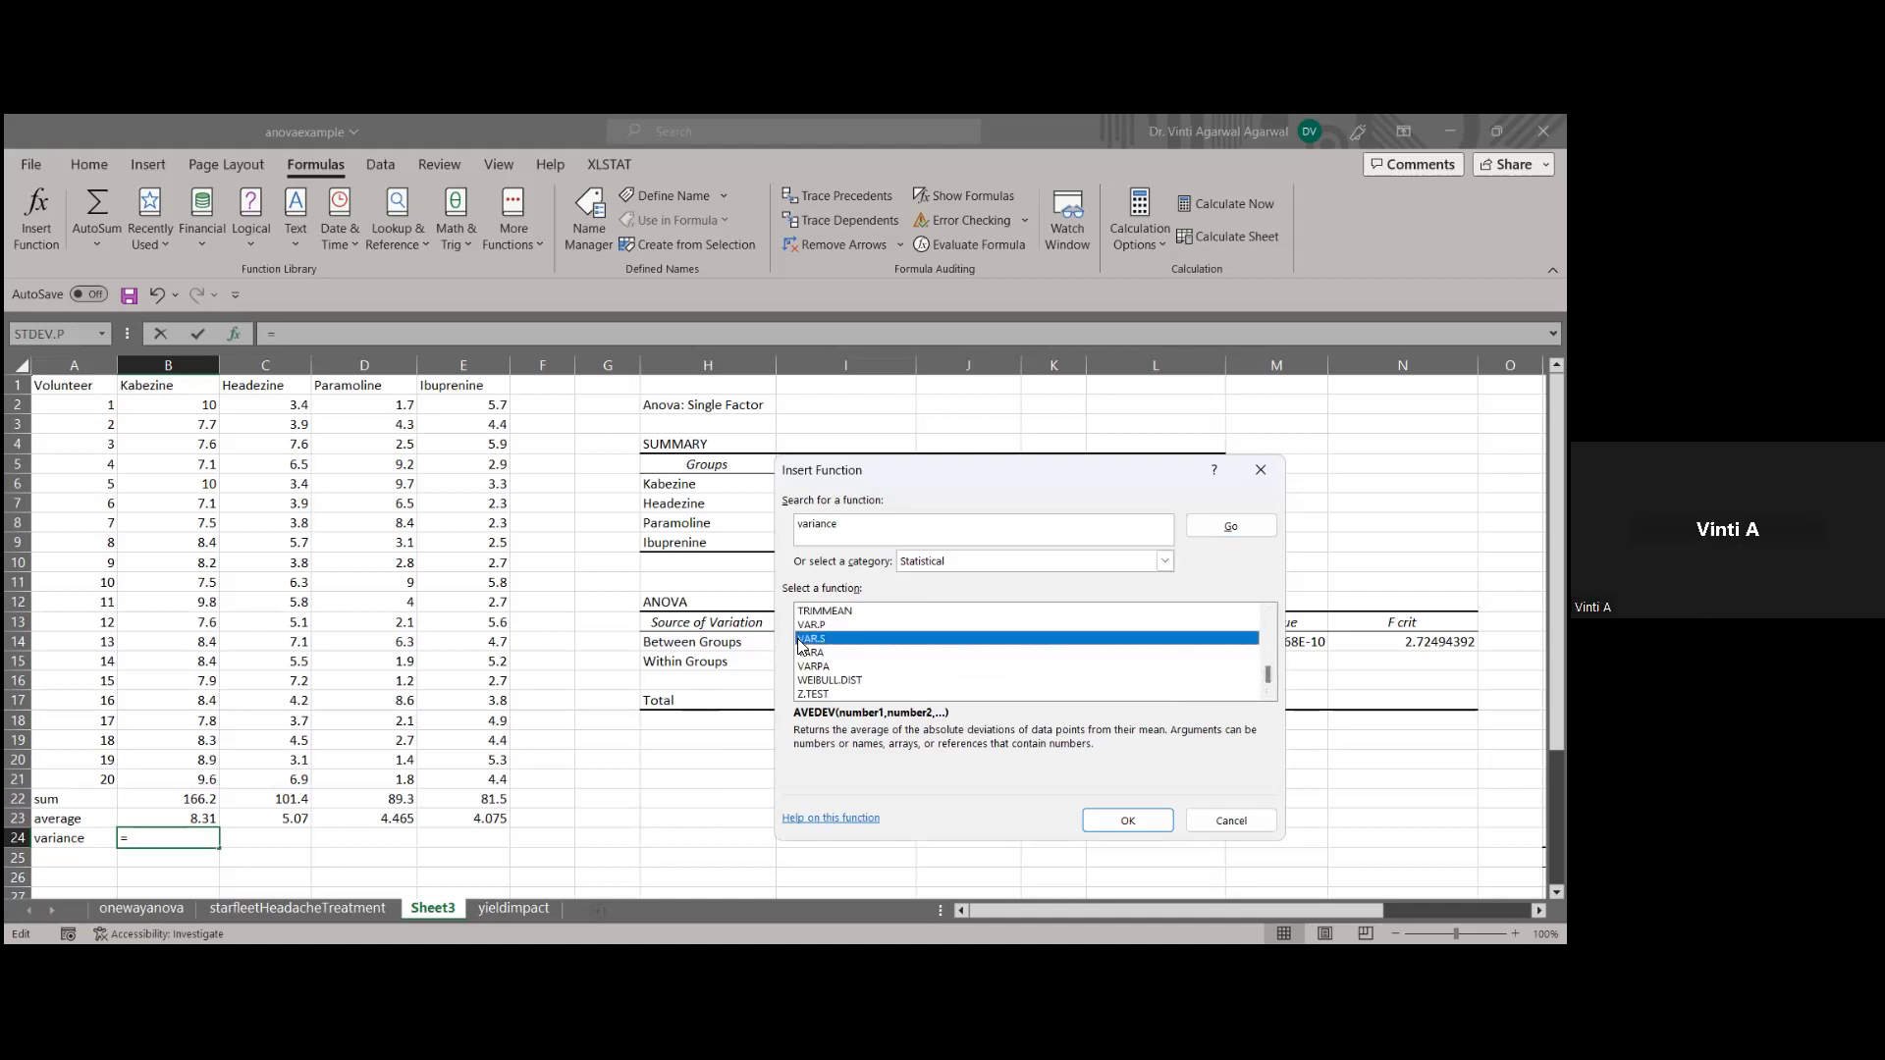
left_click(1127, 820)
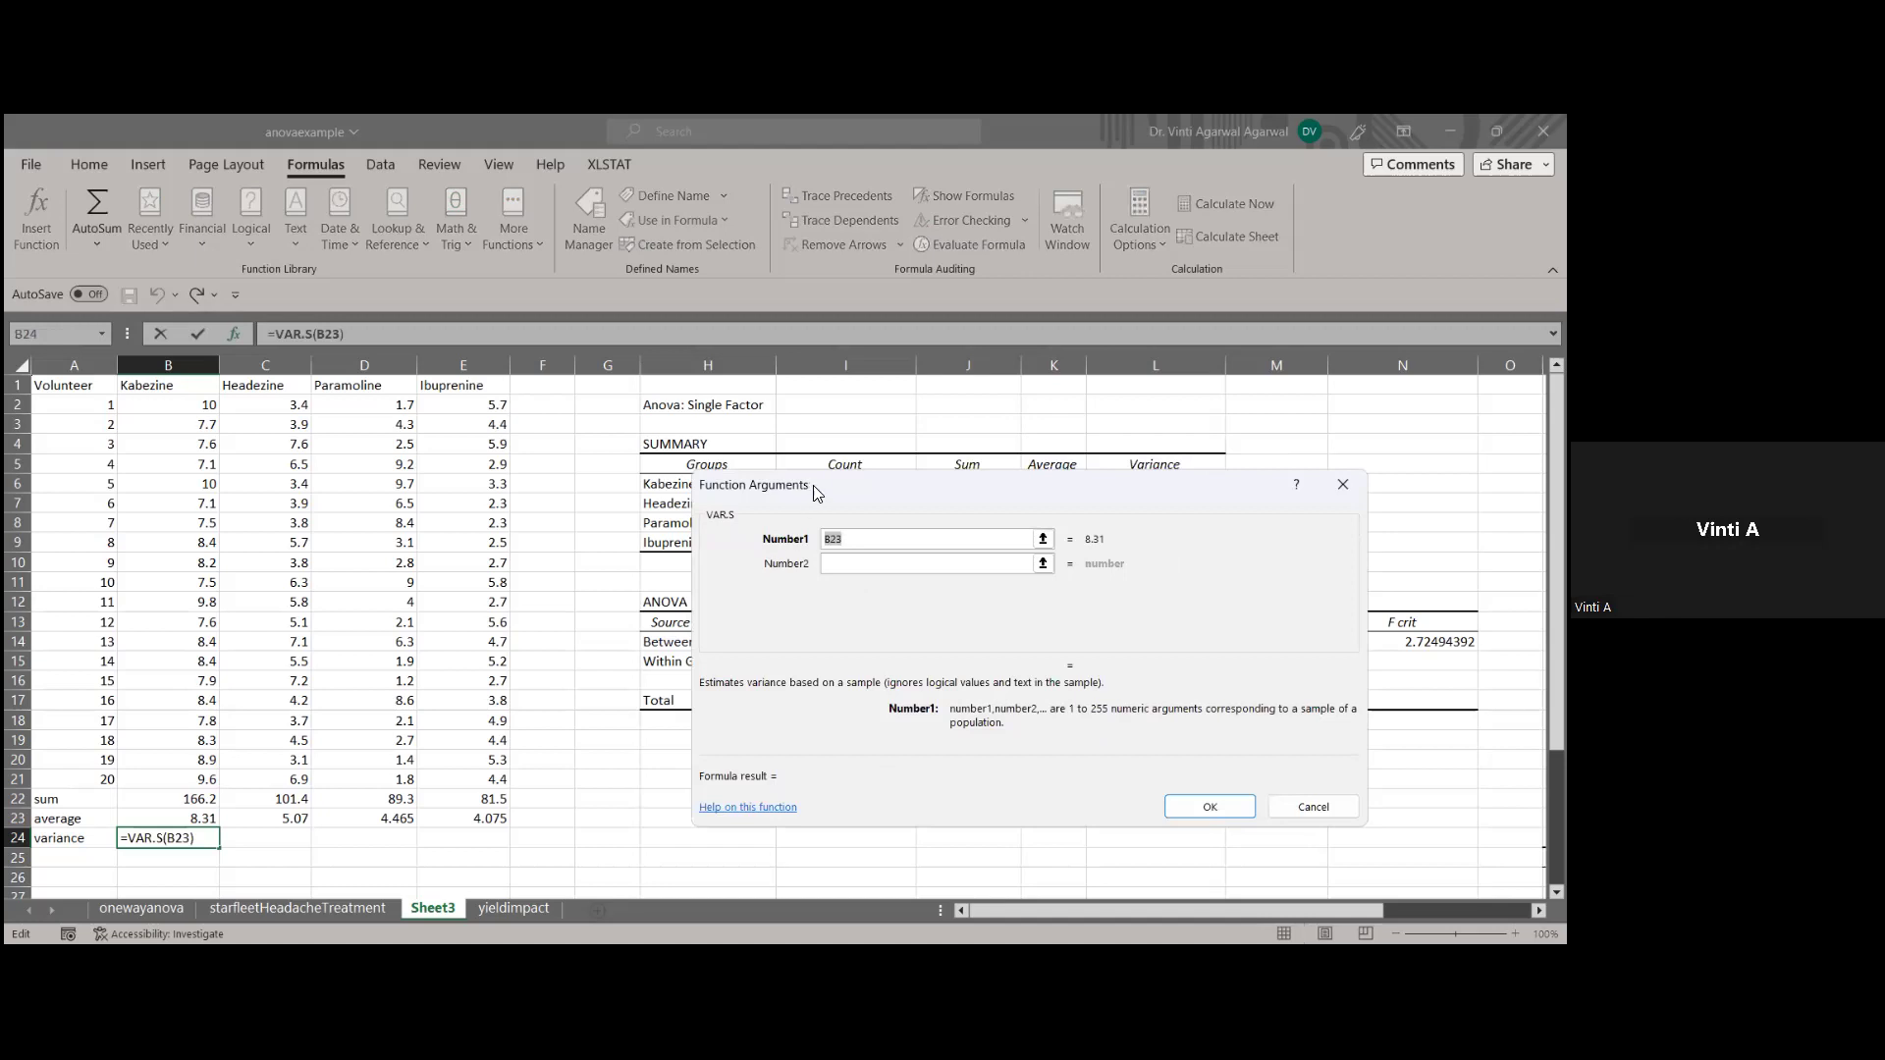
Set the VAR.S argument to the Kabezine values B2:B21 and complete the formula
left_click_drag(817, 485, 962, 496)
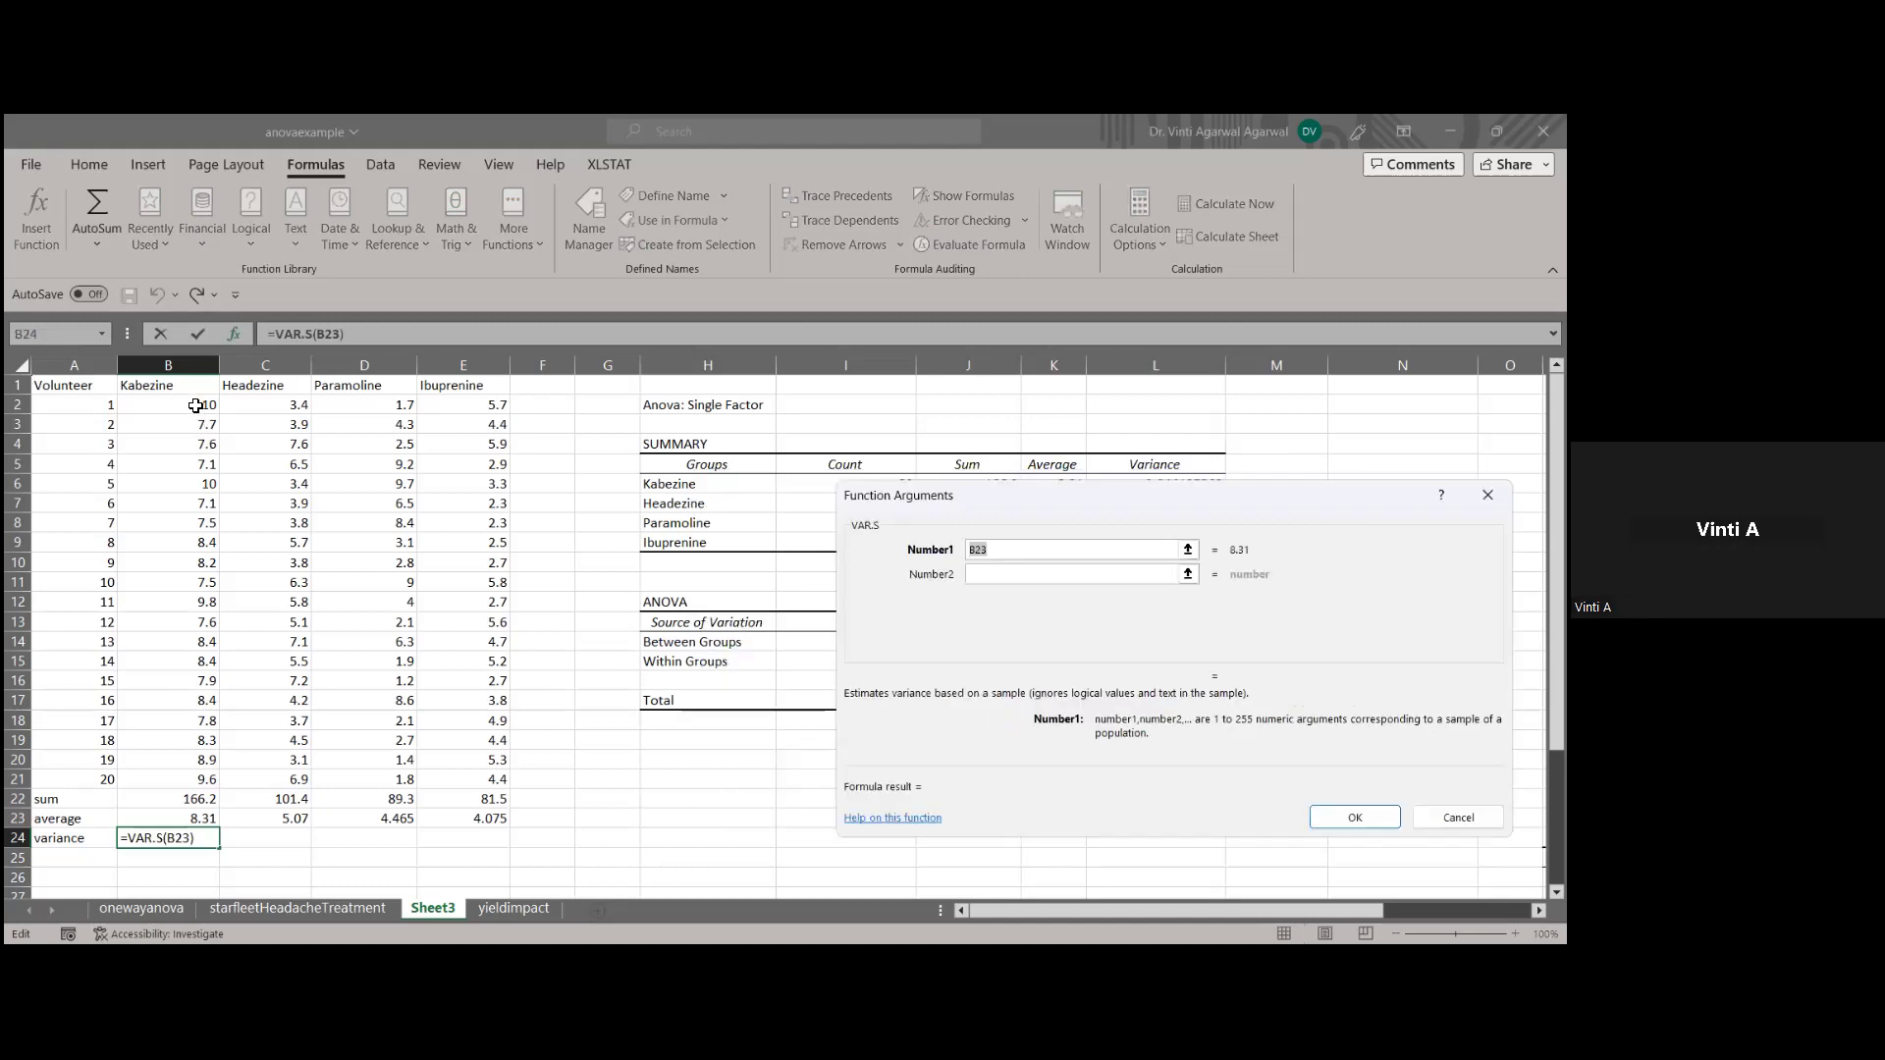
left_click(195, 406)
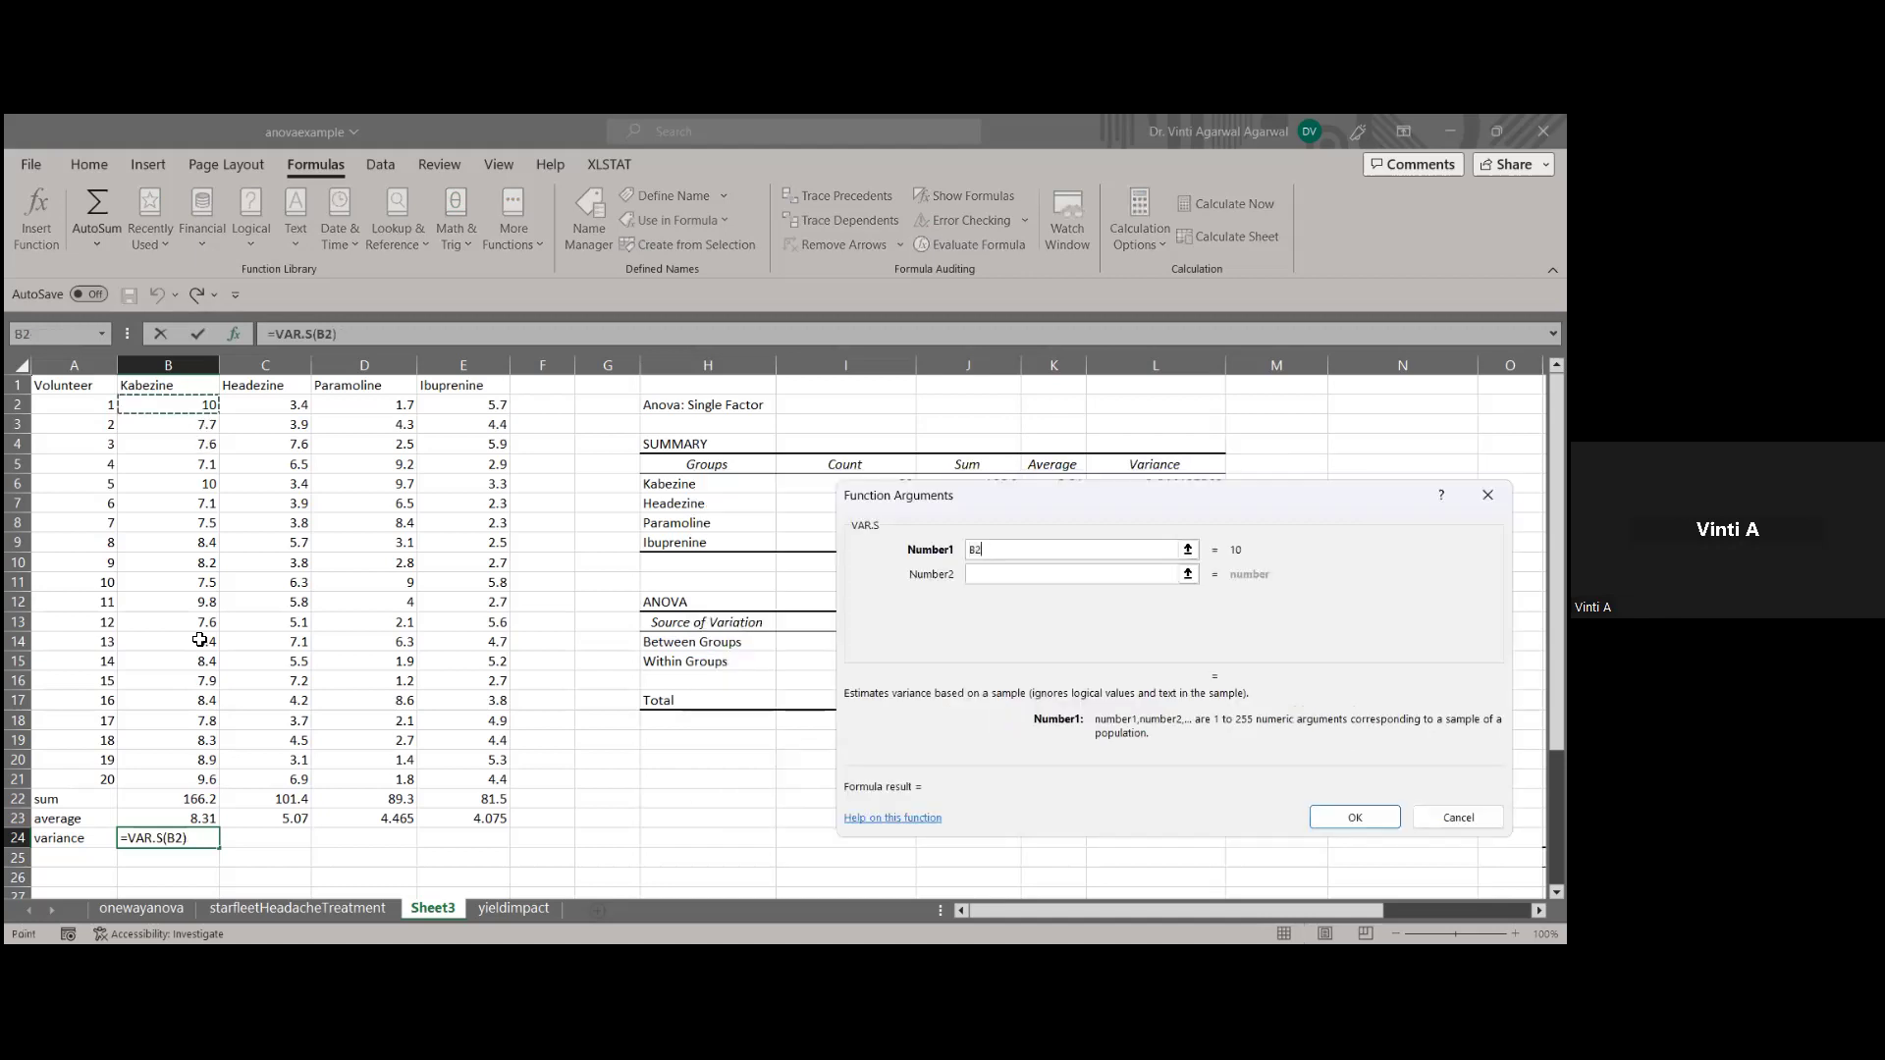
left_click(196, 778, "shift")
left_click(1355, 818)
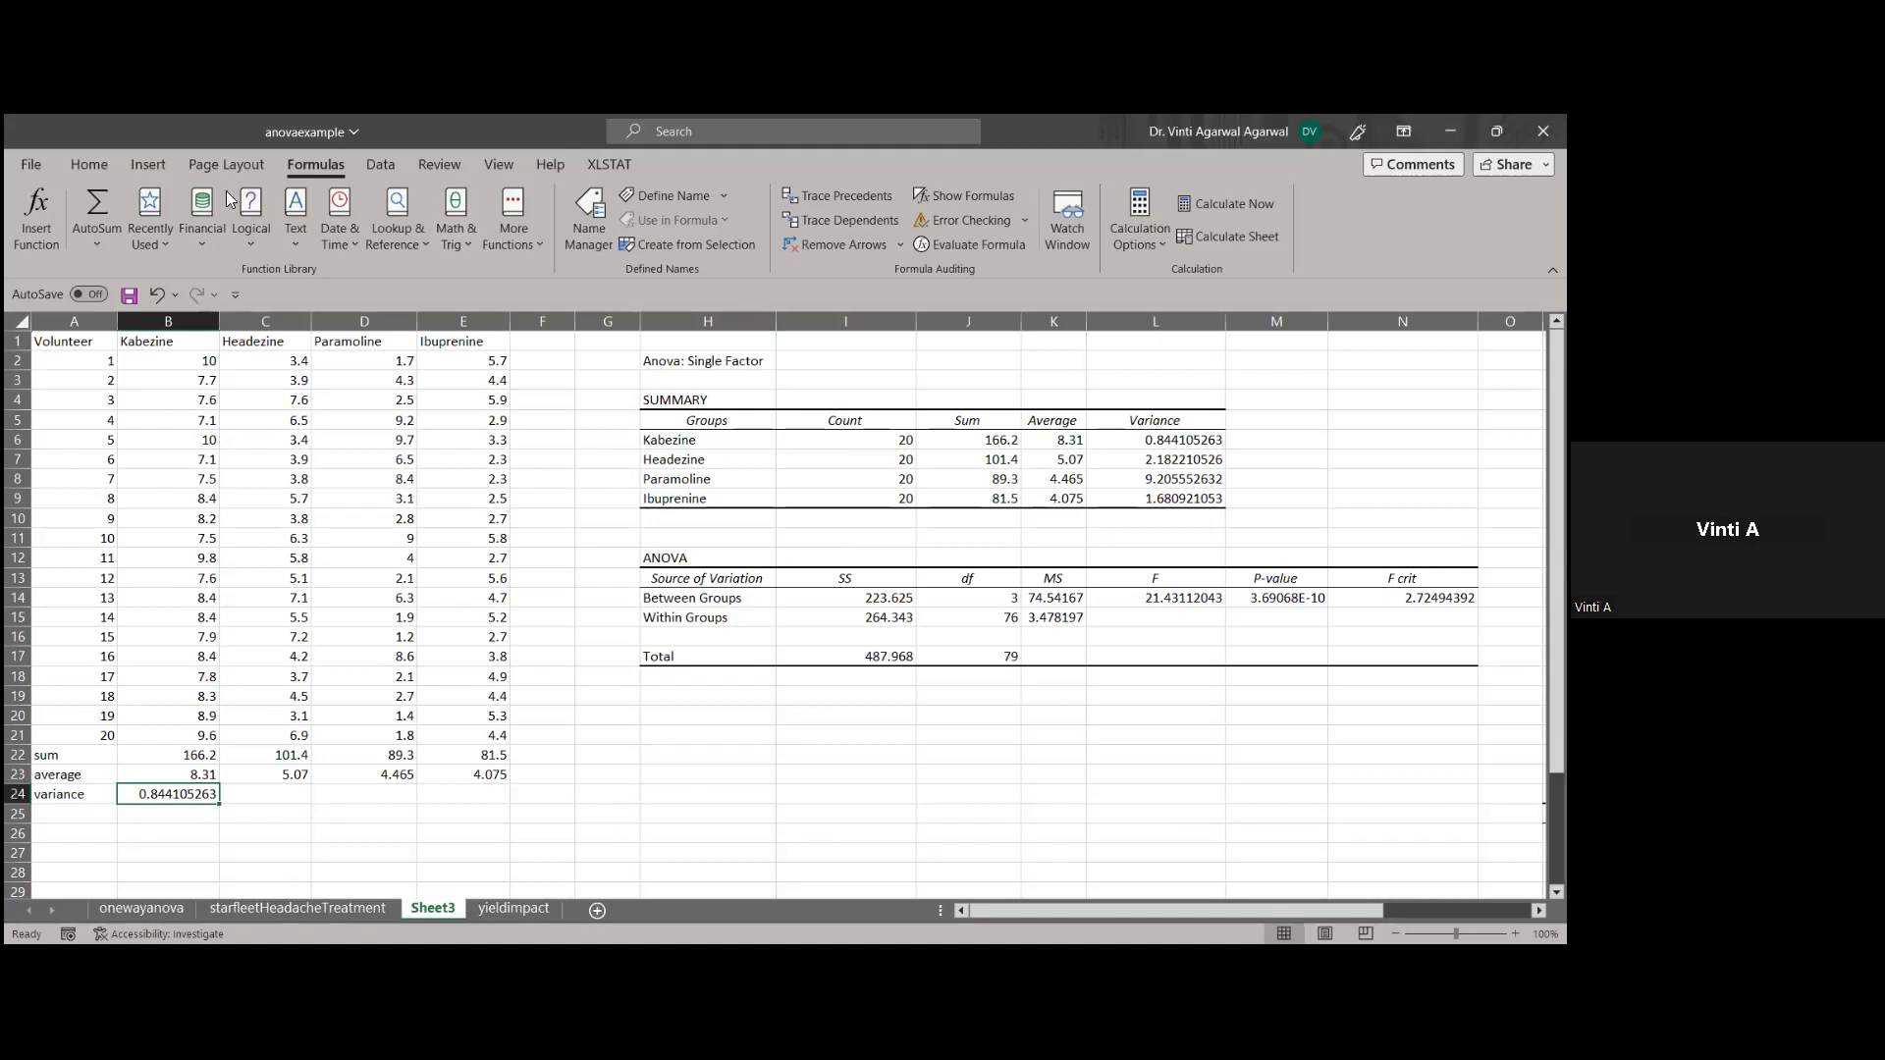
Format the Kabezine variance in B24 to three decimal places and fill it across to C24:E24
left_click(102, 162)
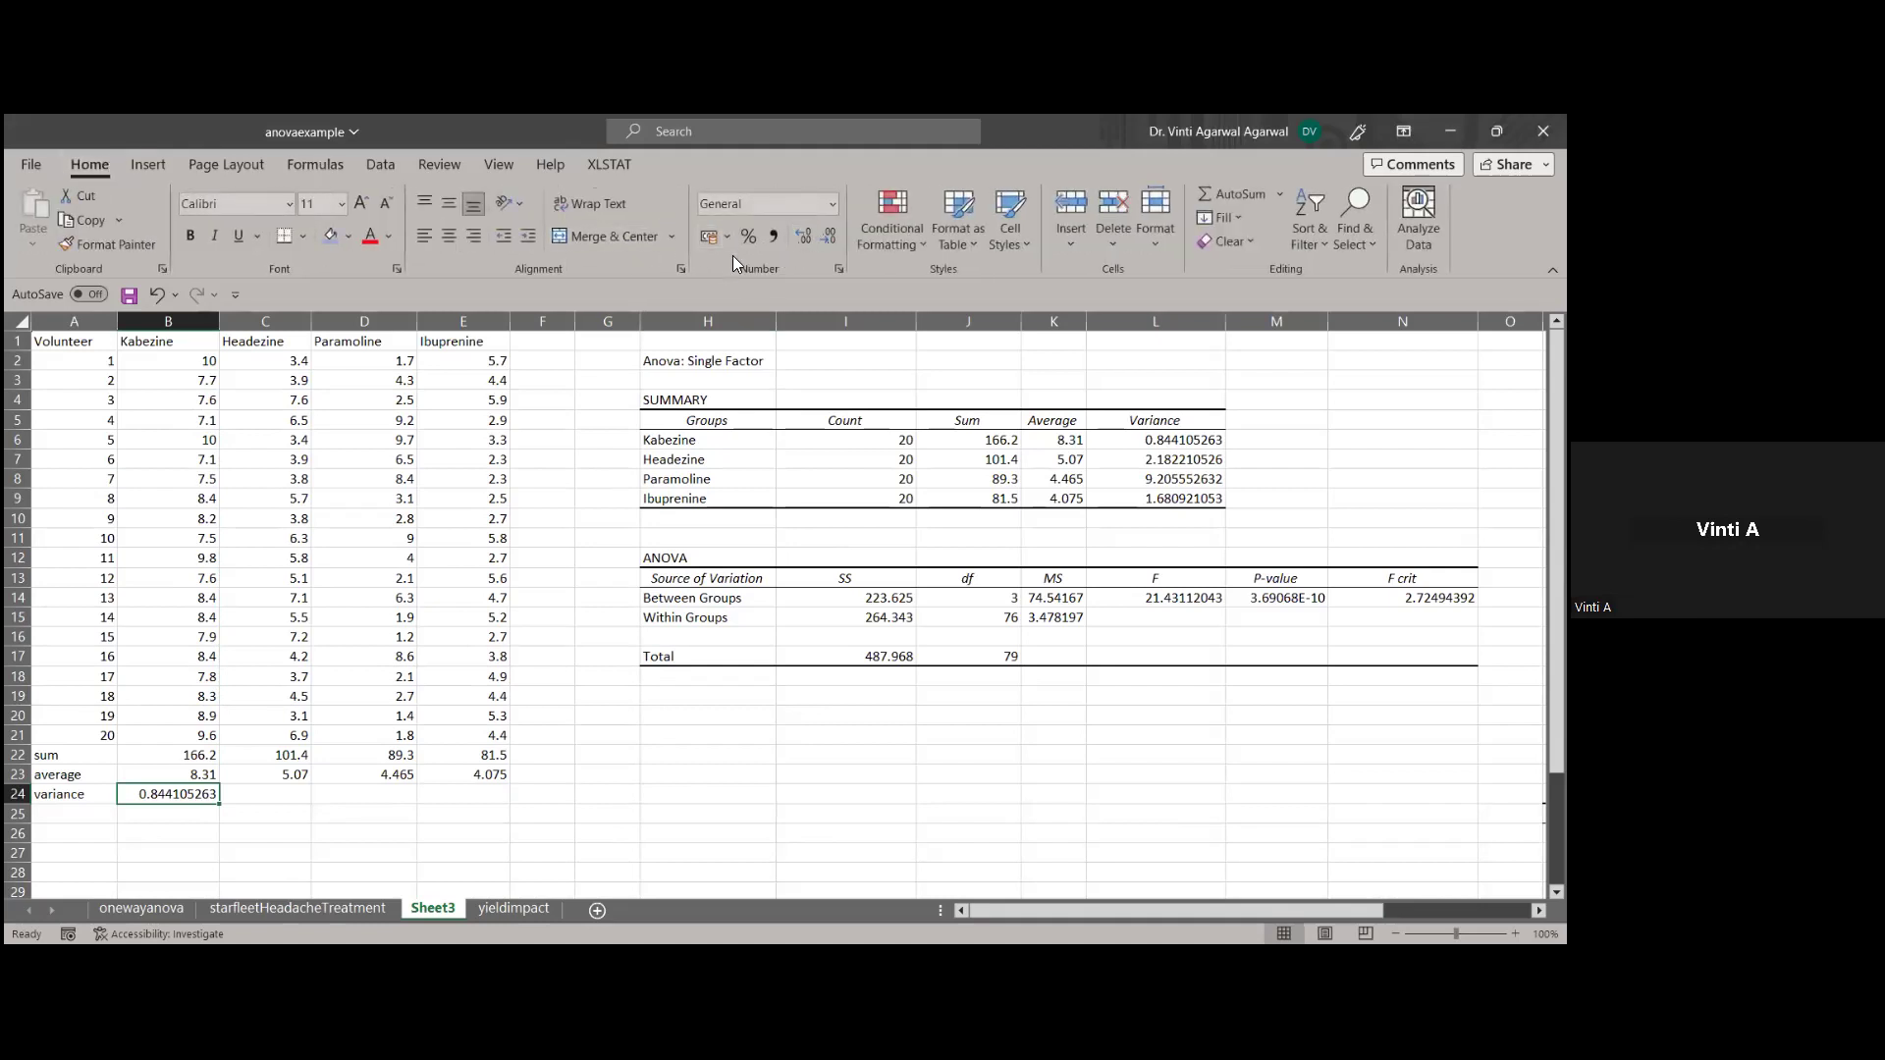
left_click(831, 236)
left_click(830, 236)
left_click(831, 236)
left_click(830, 236)
left_click(830, 236)
left_click(830, 235)
left_click_drag(233, 807, 506, 800)
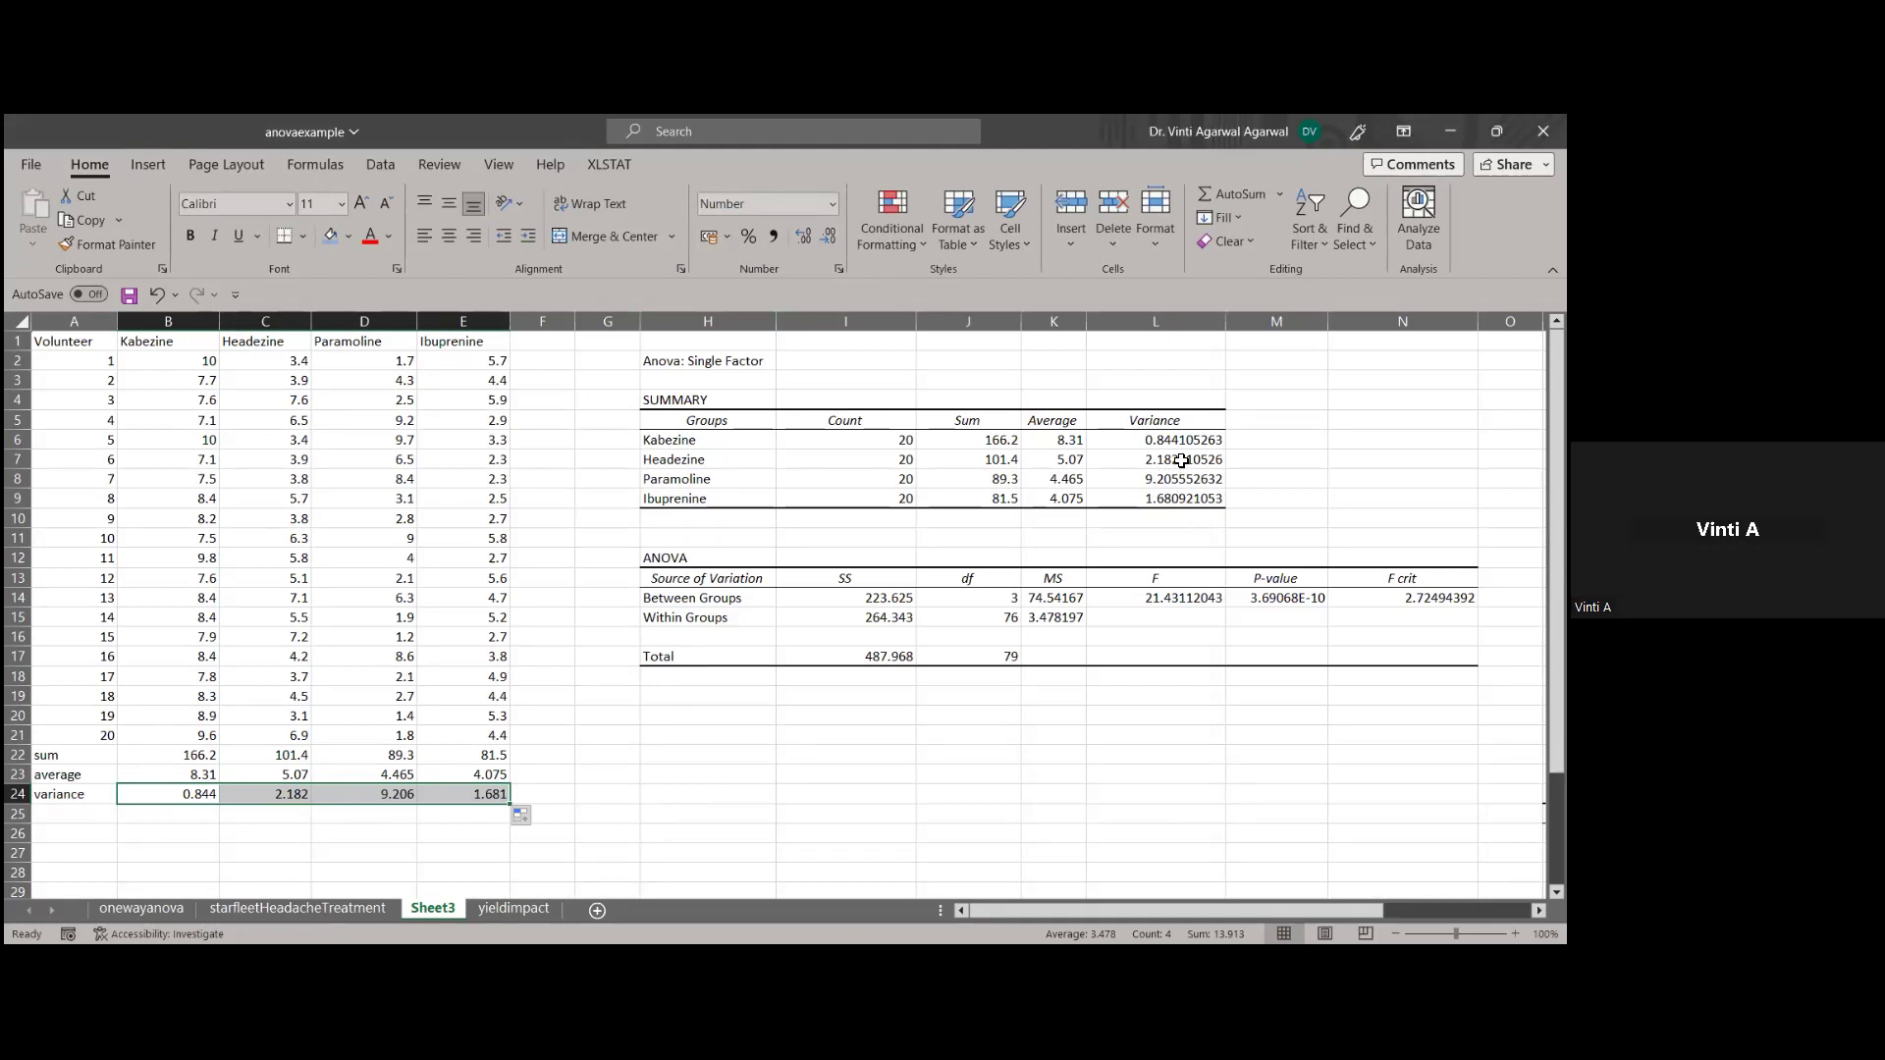
Format the Variance values L6:L9 in the Anova summary to four decimal places
left_click(1186, 444)
left_click_drag(1191, 465, 1190, 500)
left_click(830, 237)
left_click(830, 237)
left_click(830, 237)
left_click(829, 236)
left_click(829, 237)
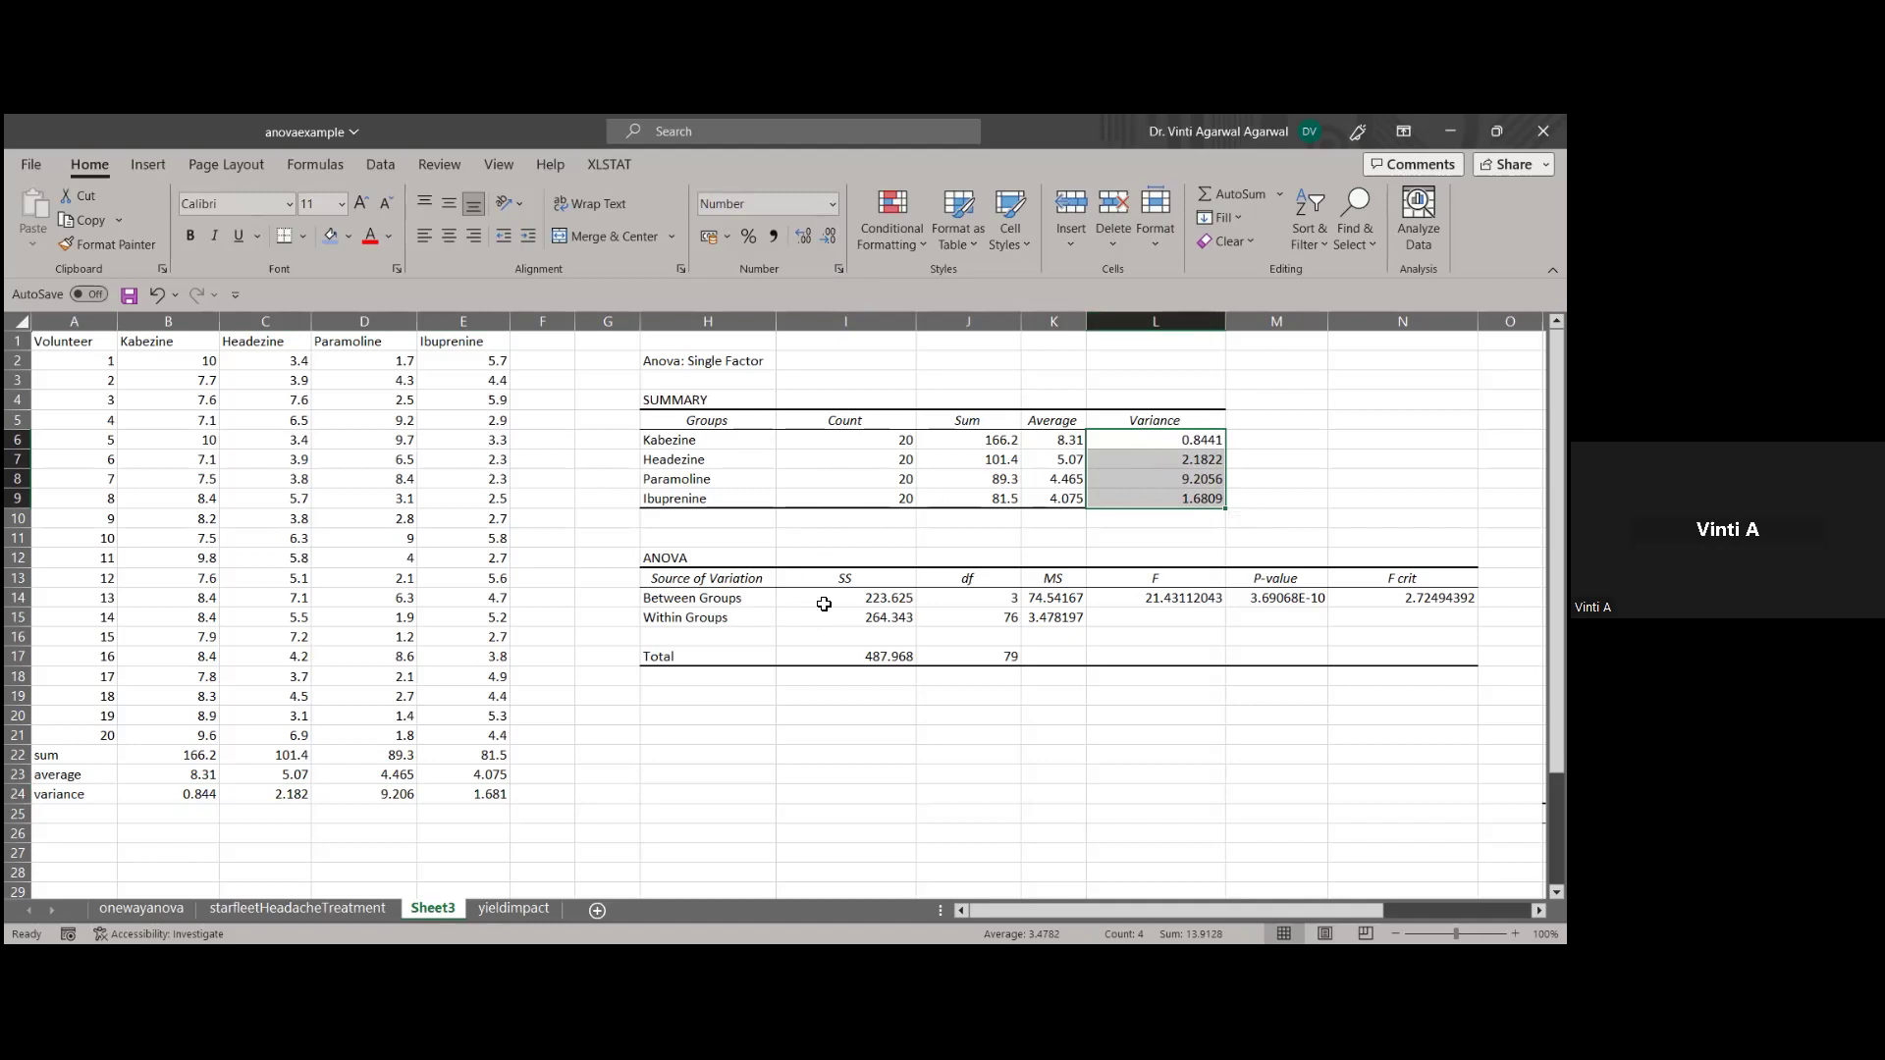
Examine the ANOVA table's SS, df, F and P-value entries alongside the treatment data in B2:E21
left_click(873, 603)
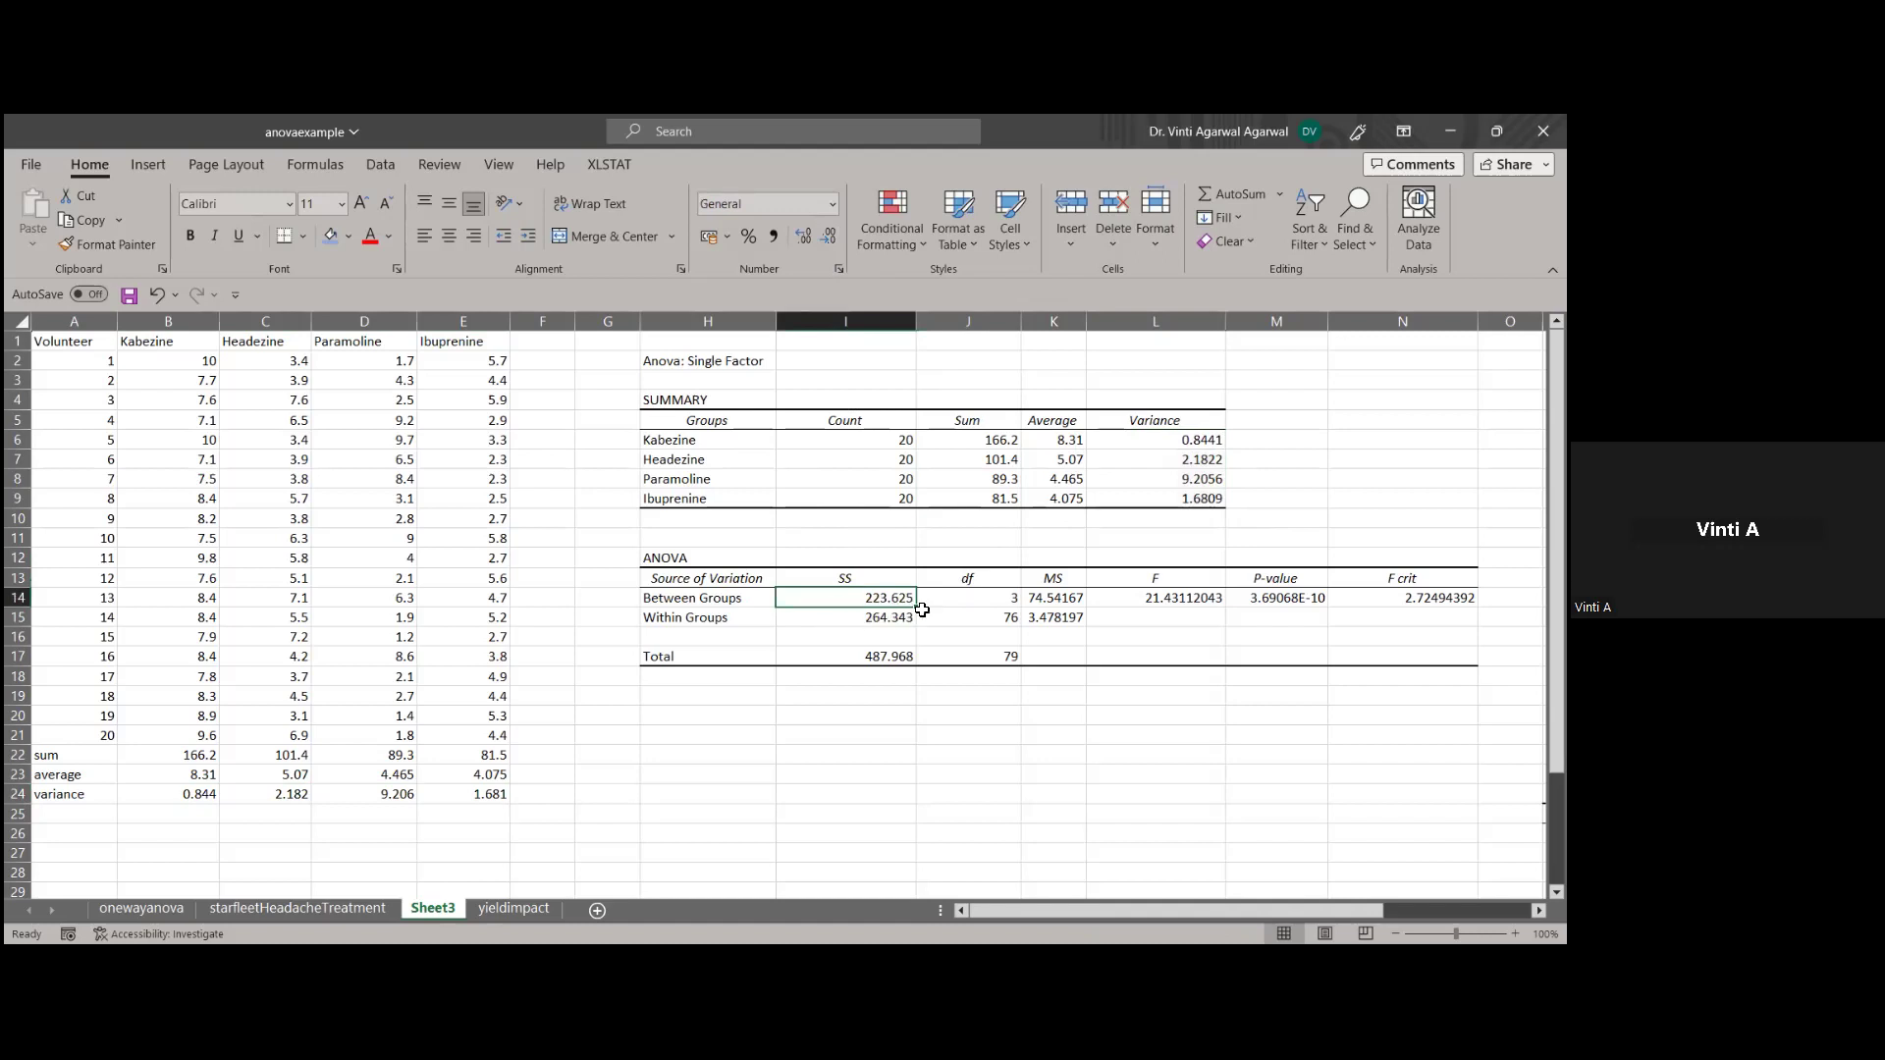
left_click(982, 601)
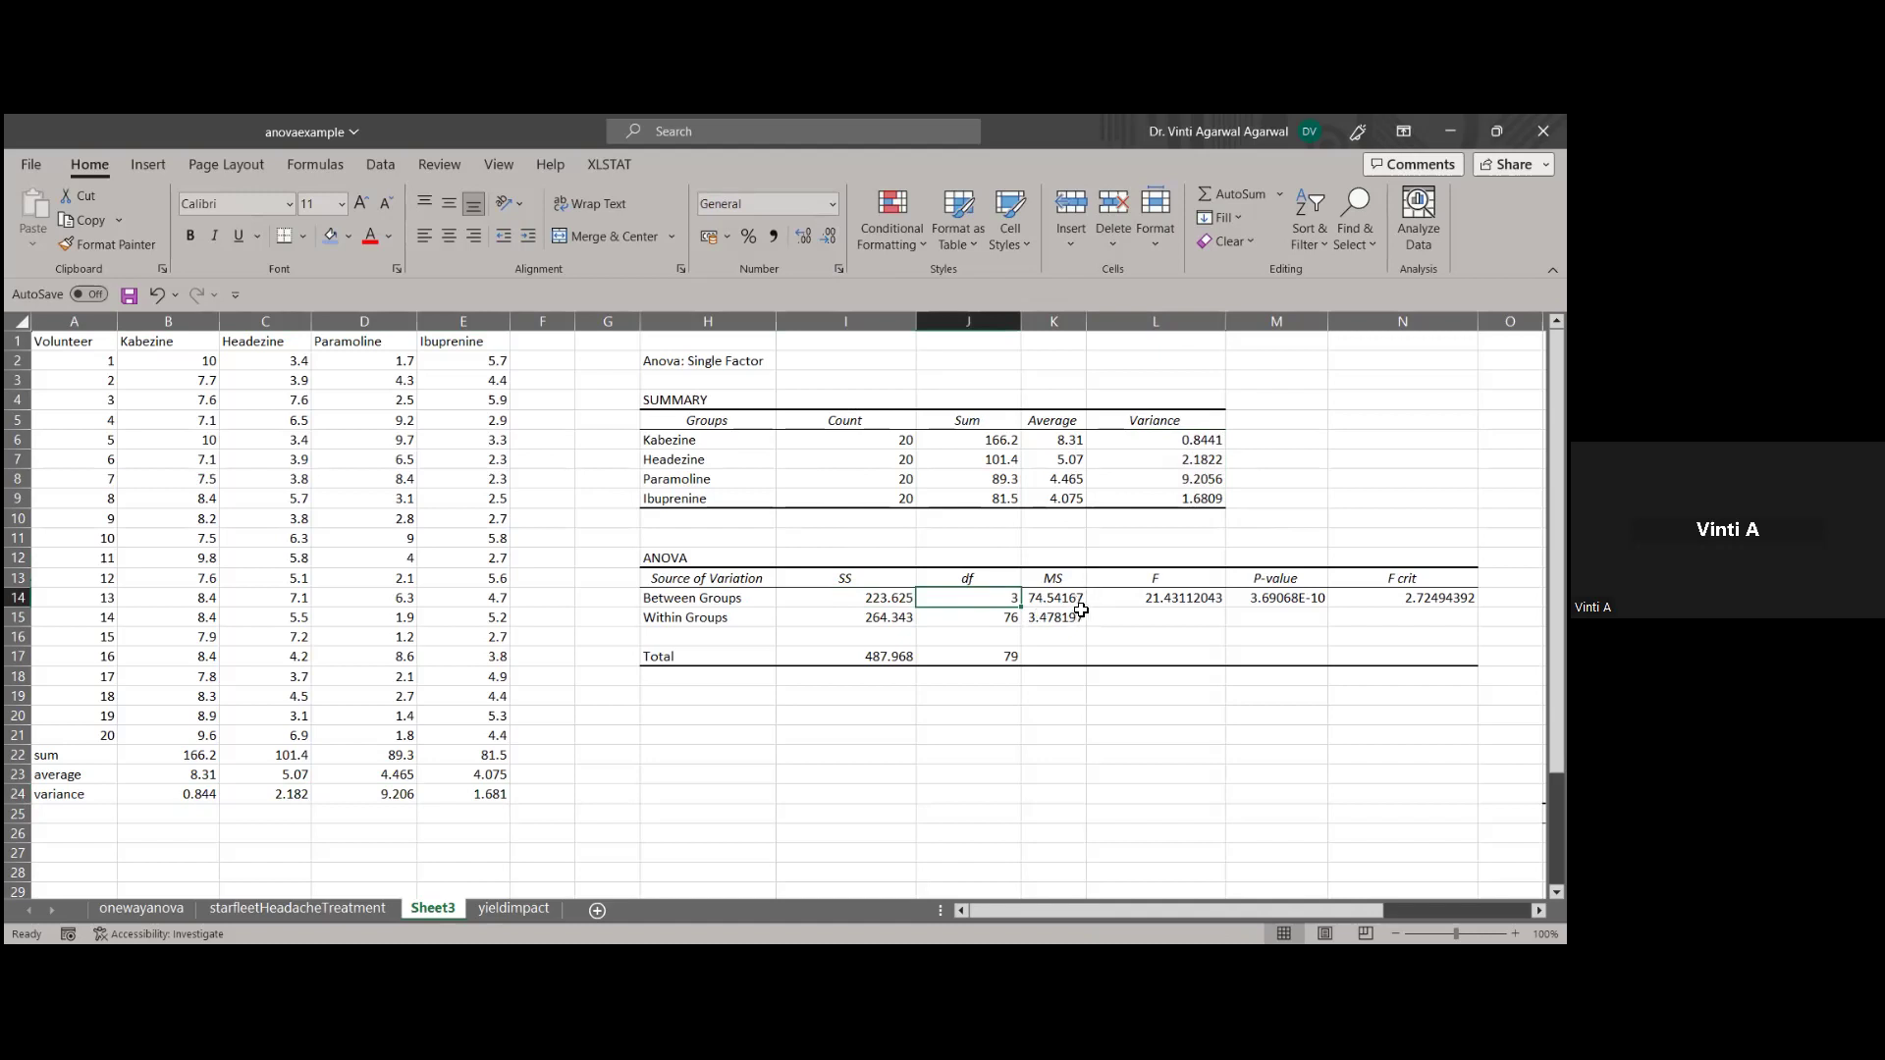
left_click(753, 625)
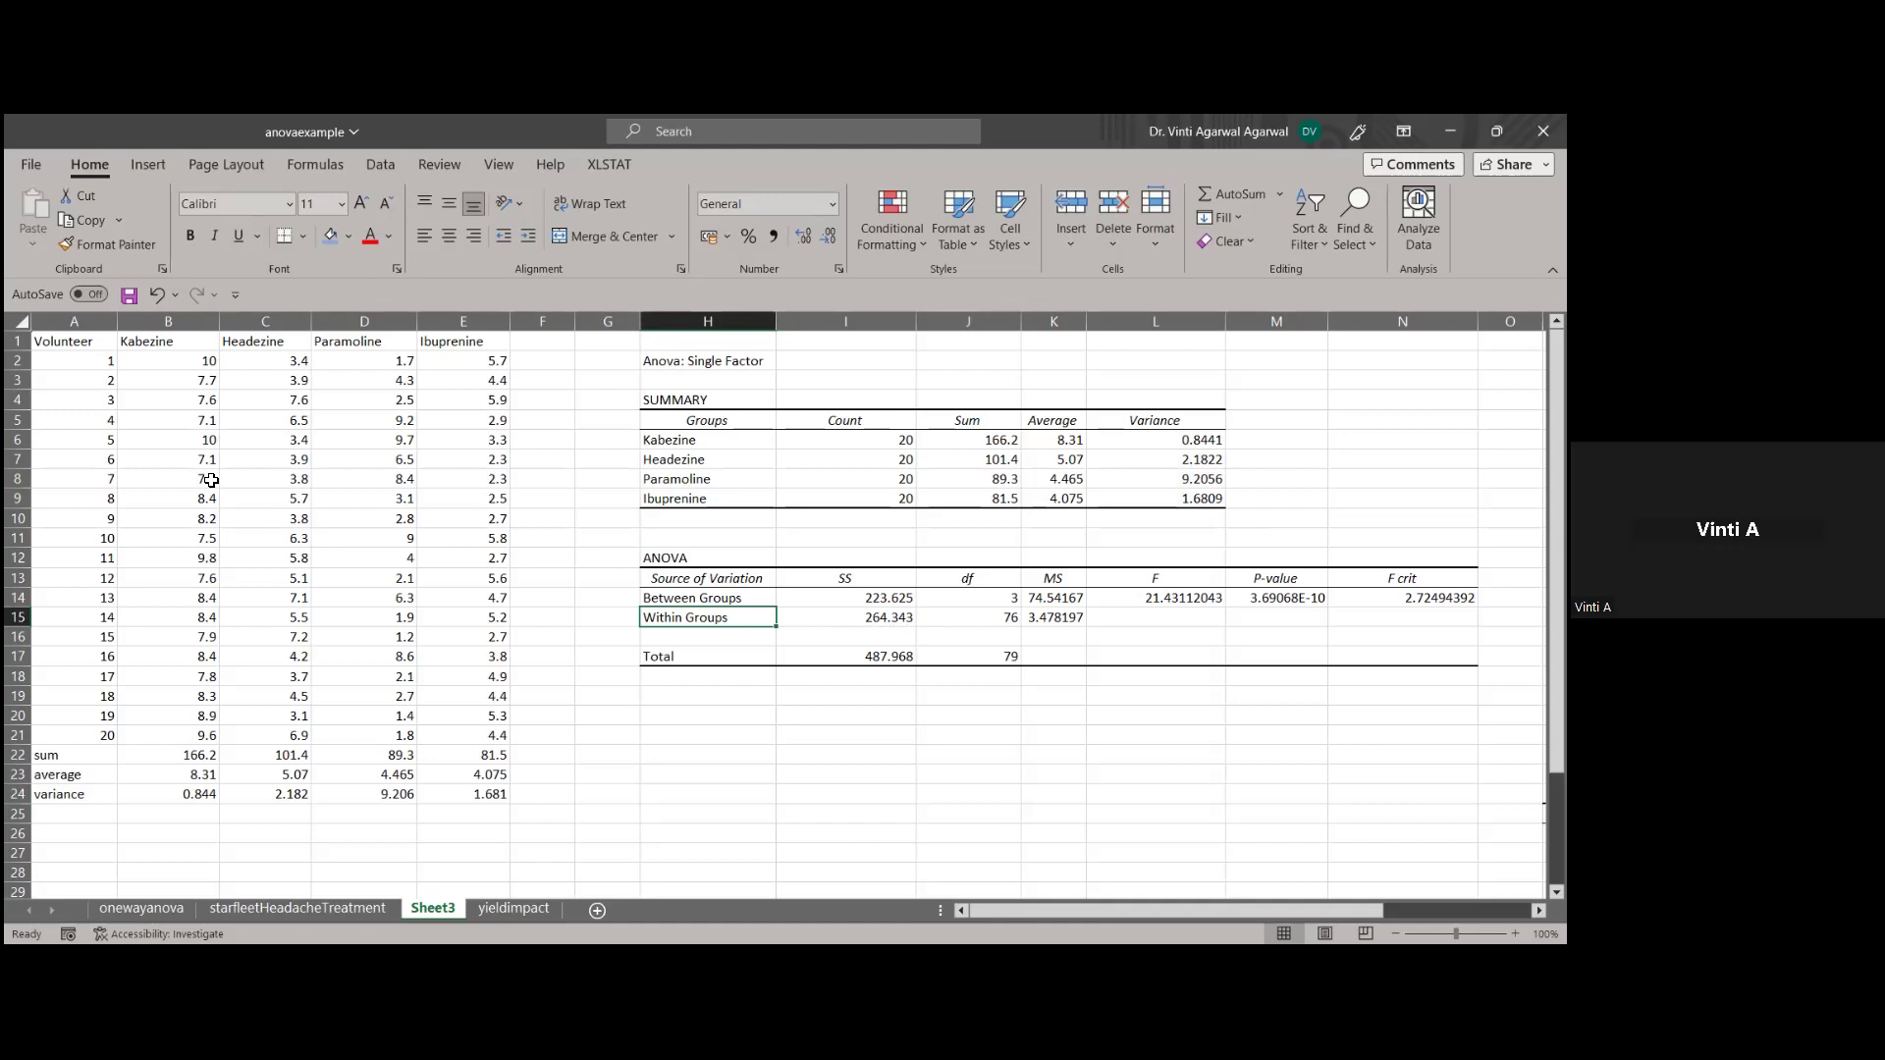
left_click_drag(192, 361, 488, 734)
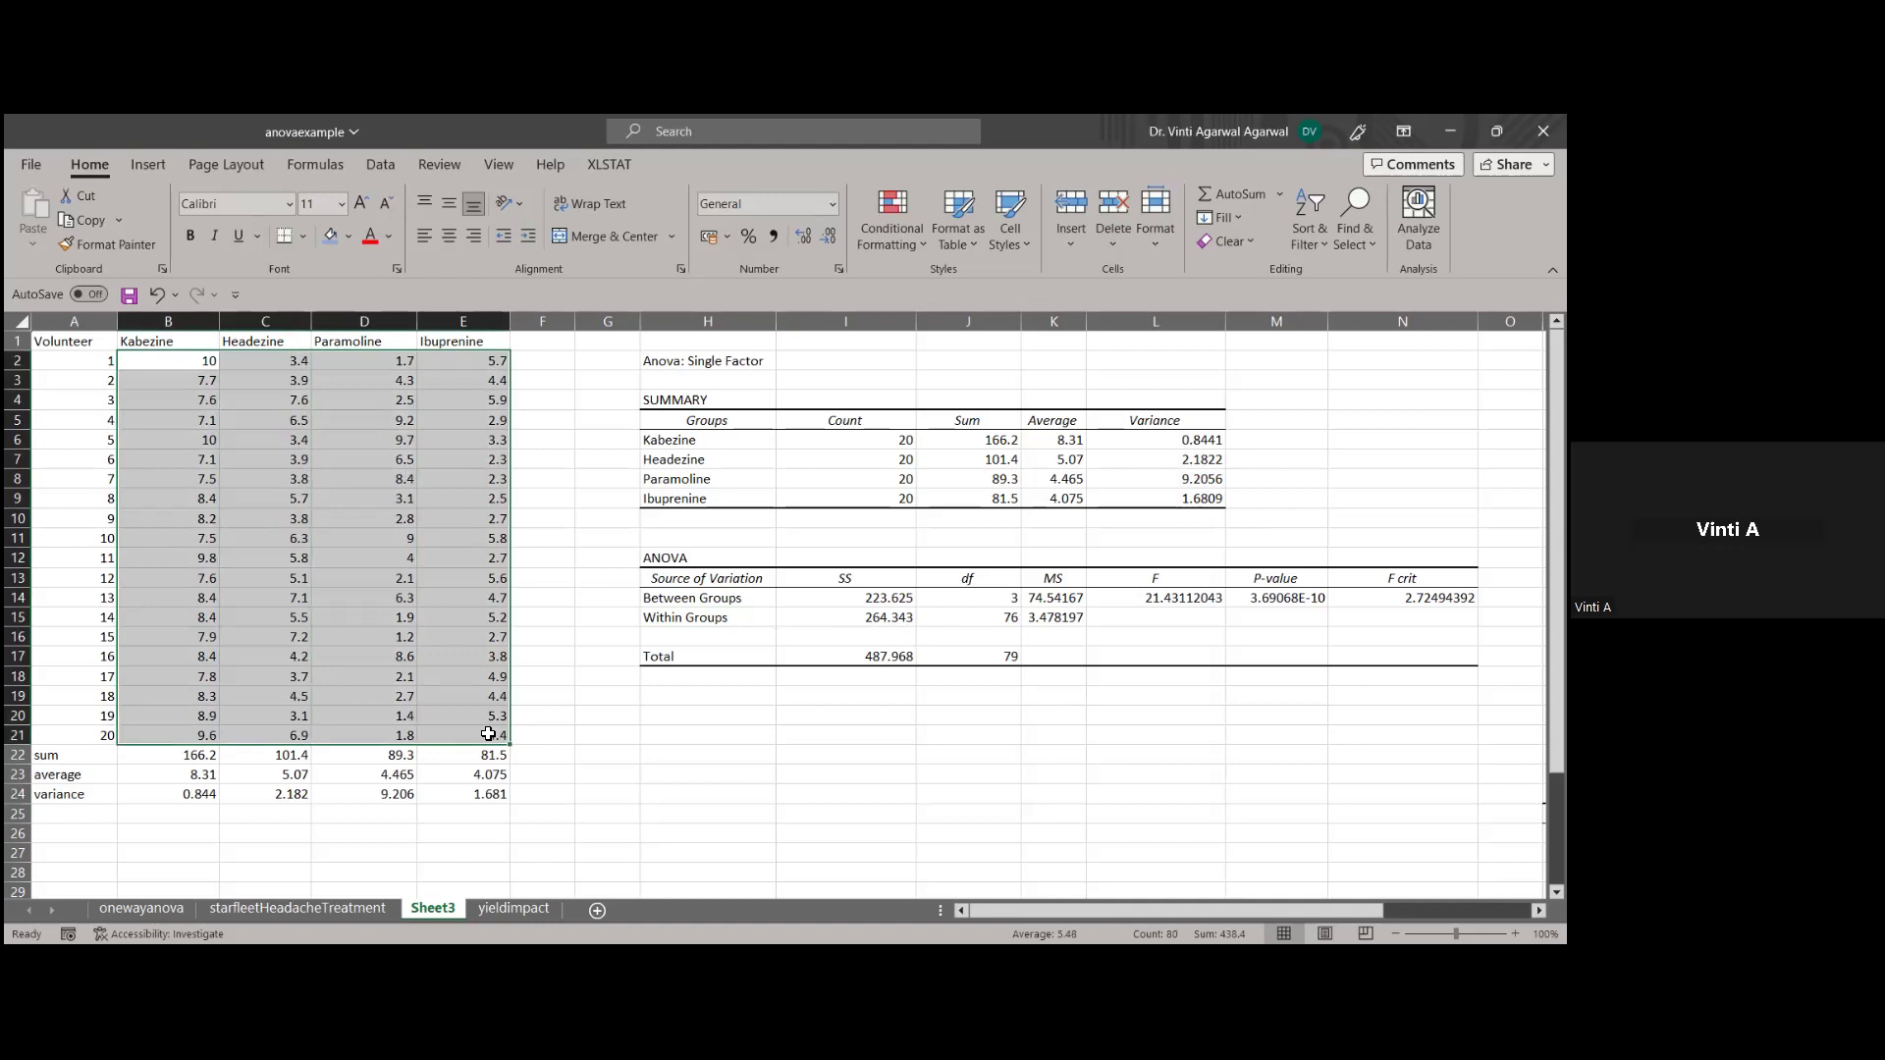
left_click_drag(488, 735, 488, 734)
left_click_drag(168, 363, 461, 738)
left_click(645, 721)
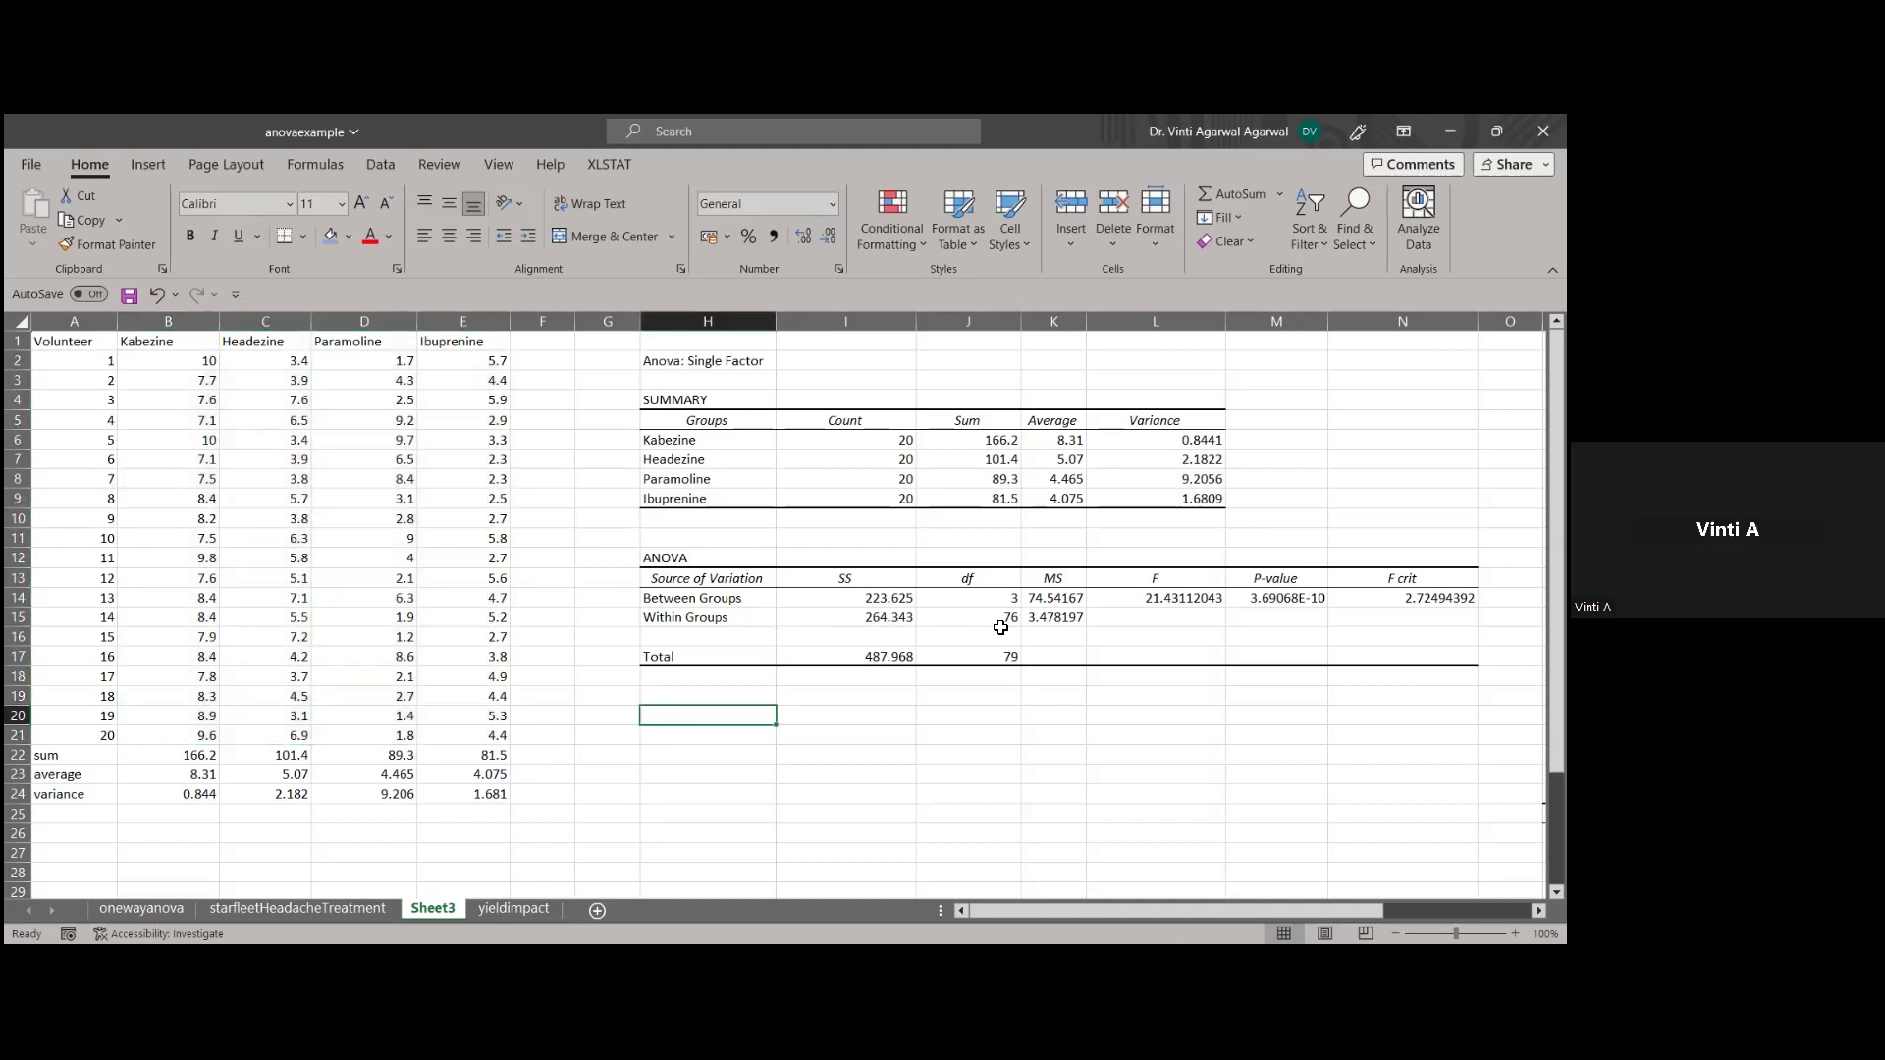
left_click(1189, 602)
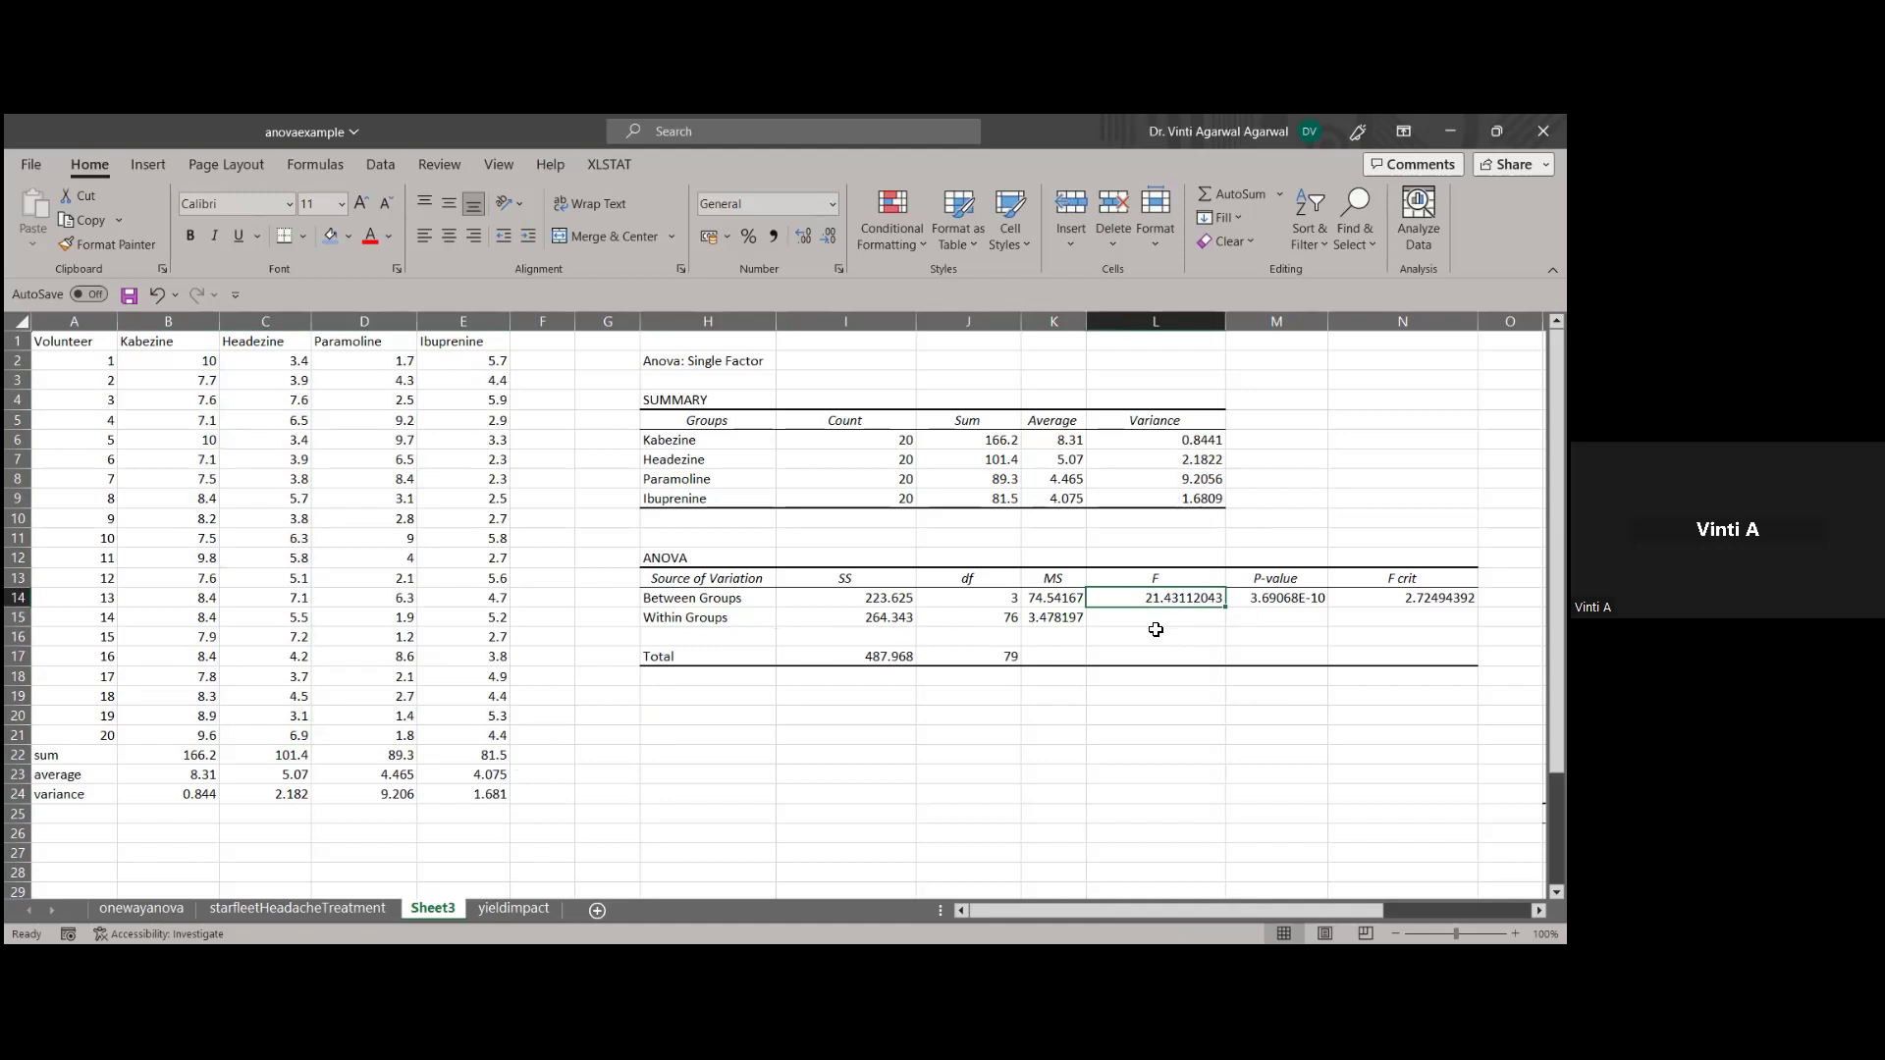
left_click(1280, 599)
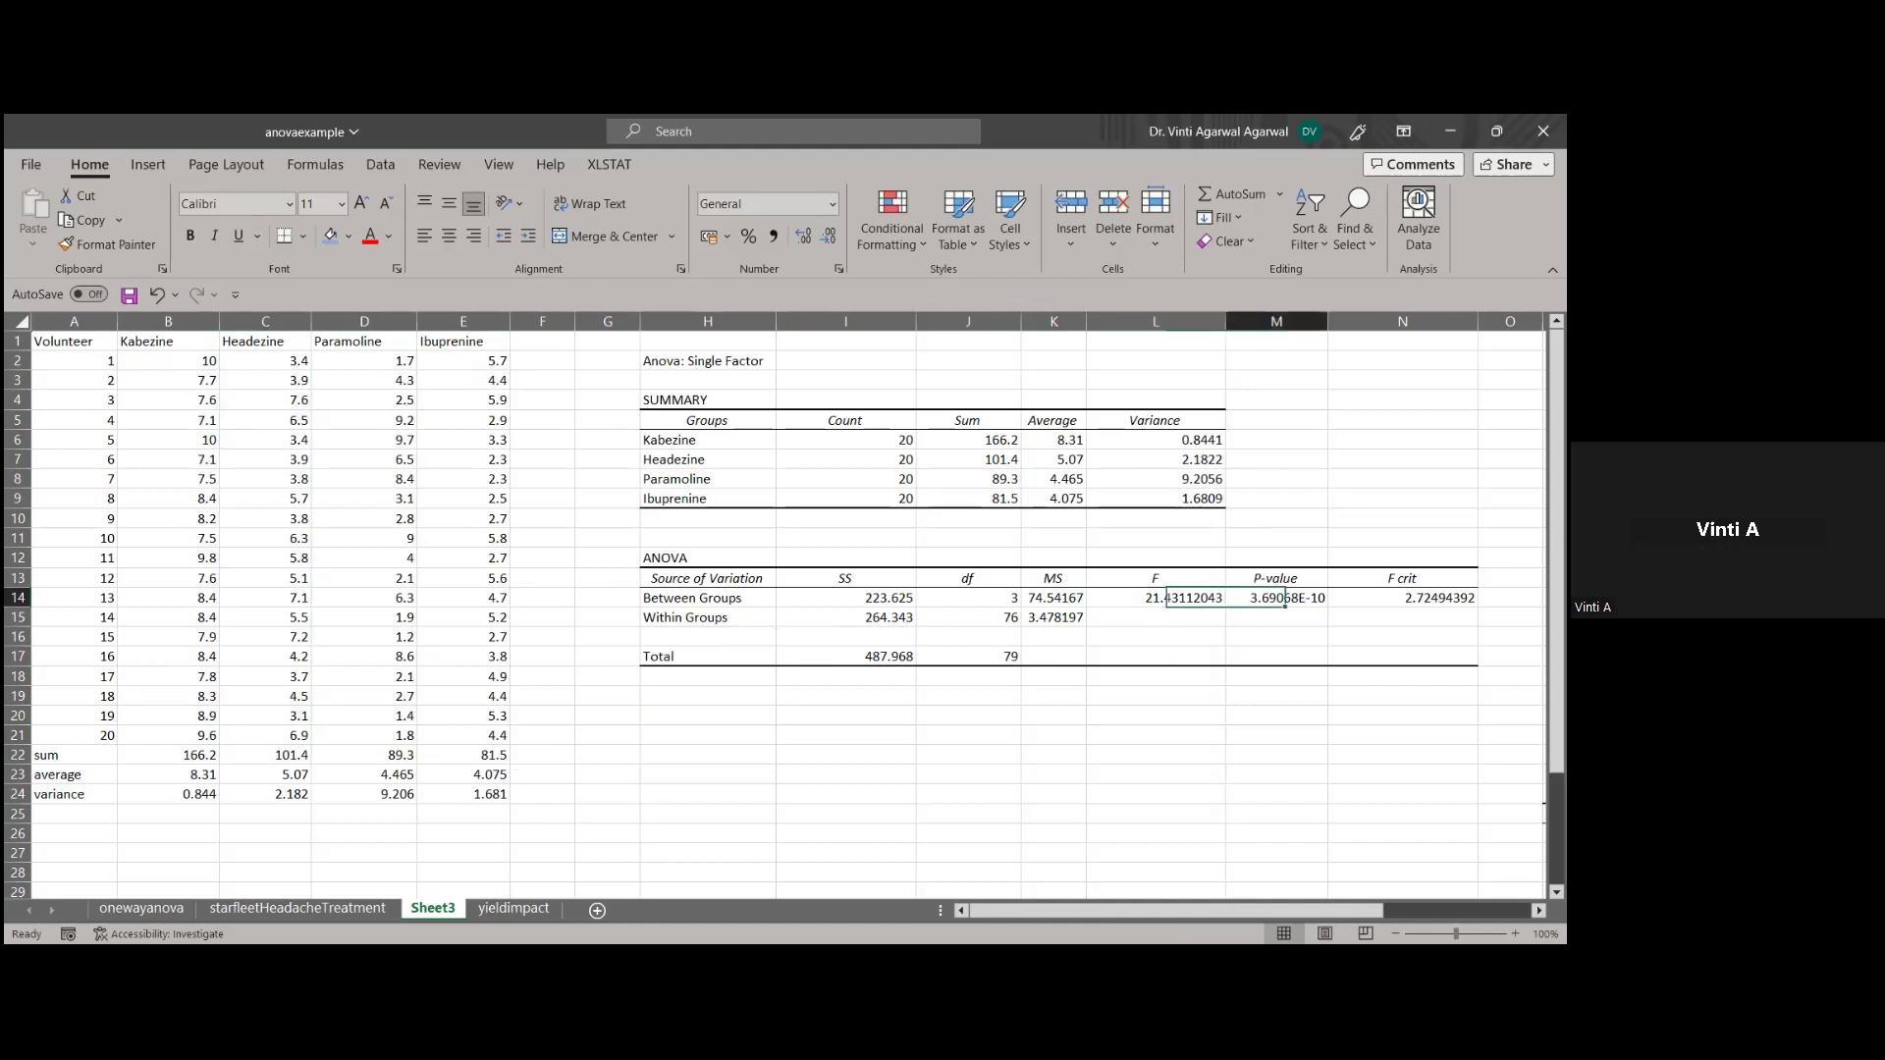
Format the ANOVA P-value in M14 as a number with six decimal places
left_click(832, 203)
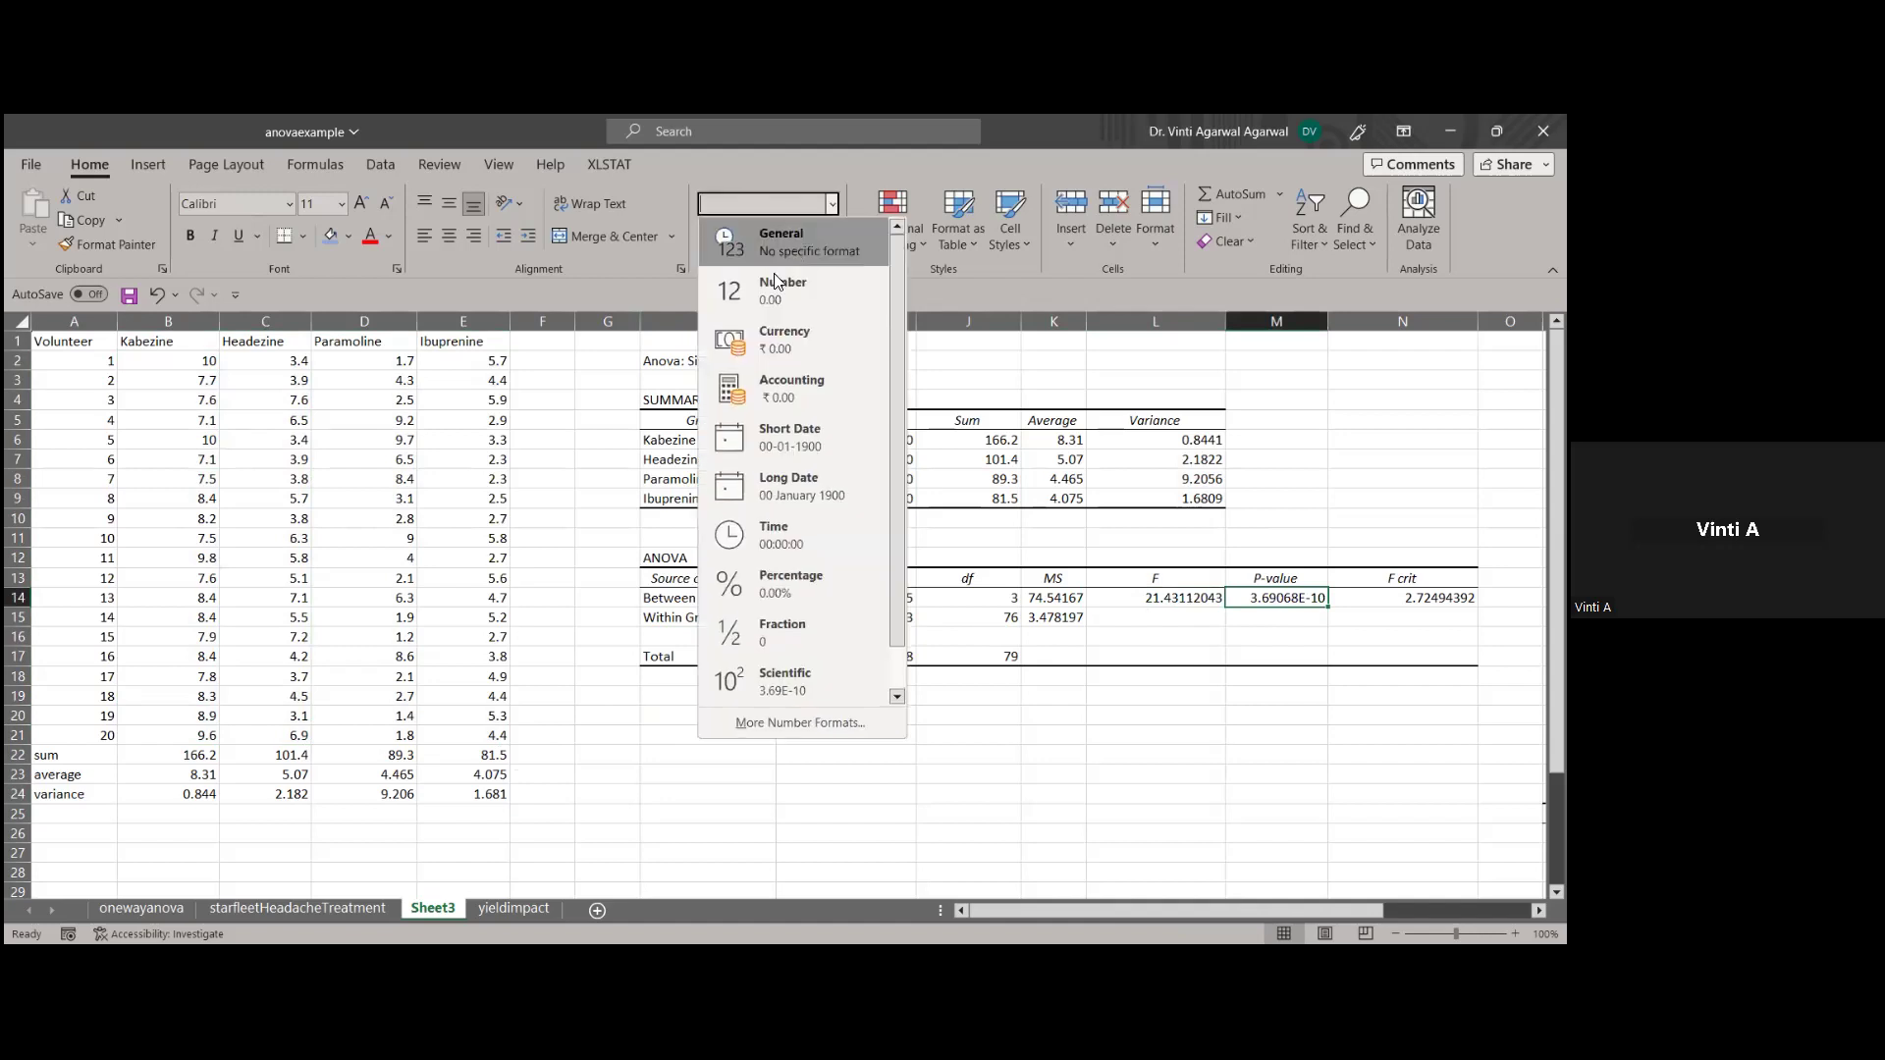
left_click(773, 285)
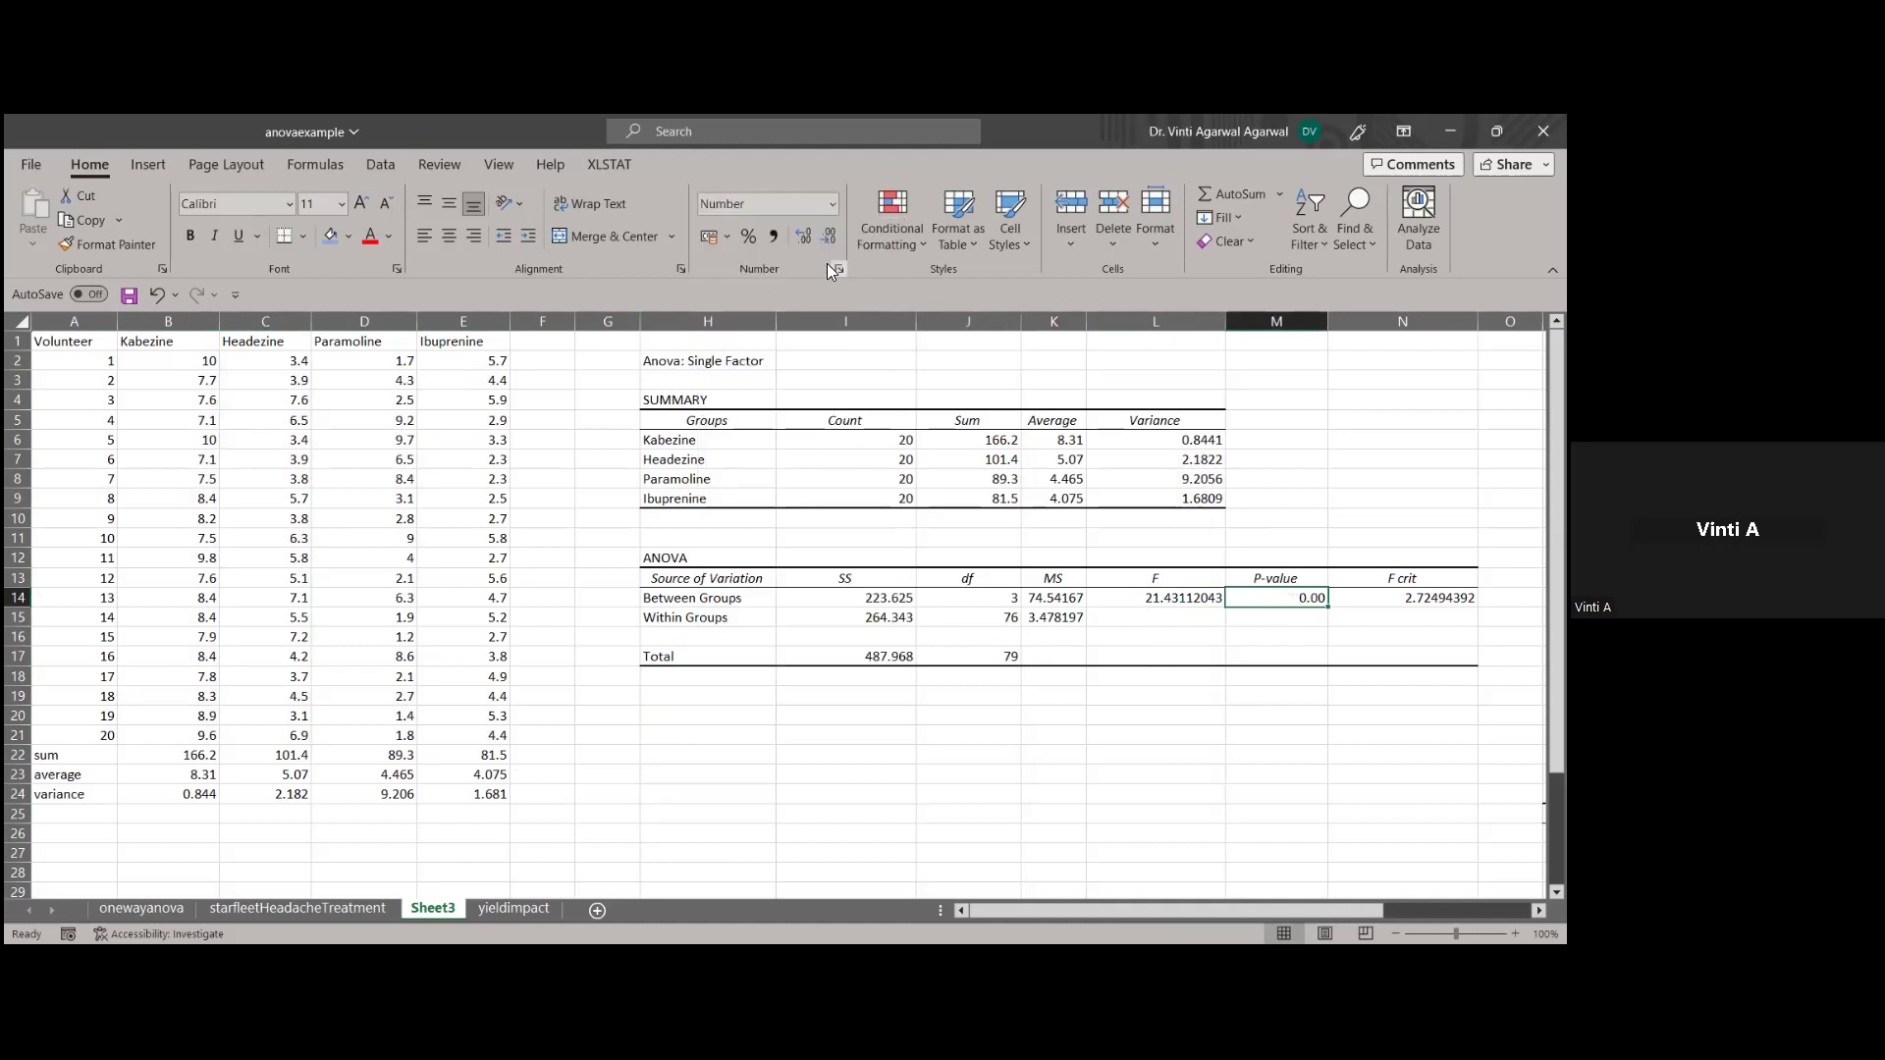
left_click(801, 234)
left_click(802, 234)
left_click(801, 234)
left_click(801, 234)
Start the data analysis tool t-Test: Two-Sample Assuming Equal Variances
left_click(672, 777)
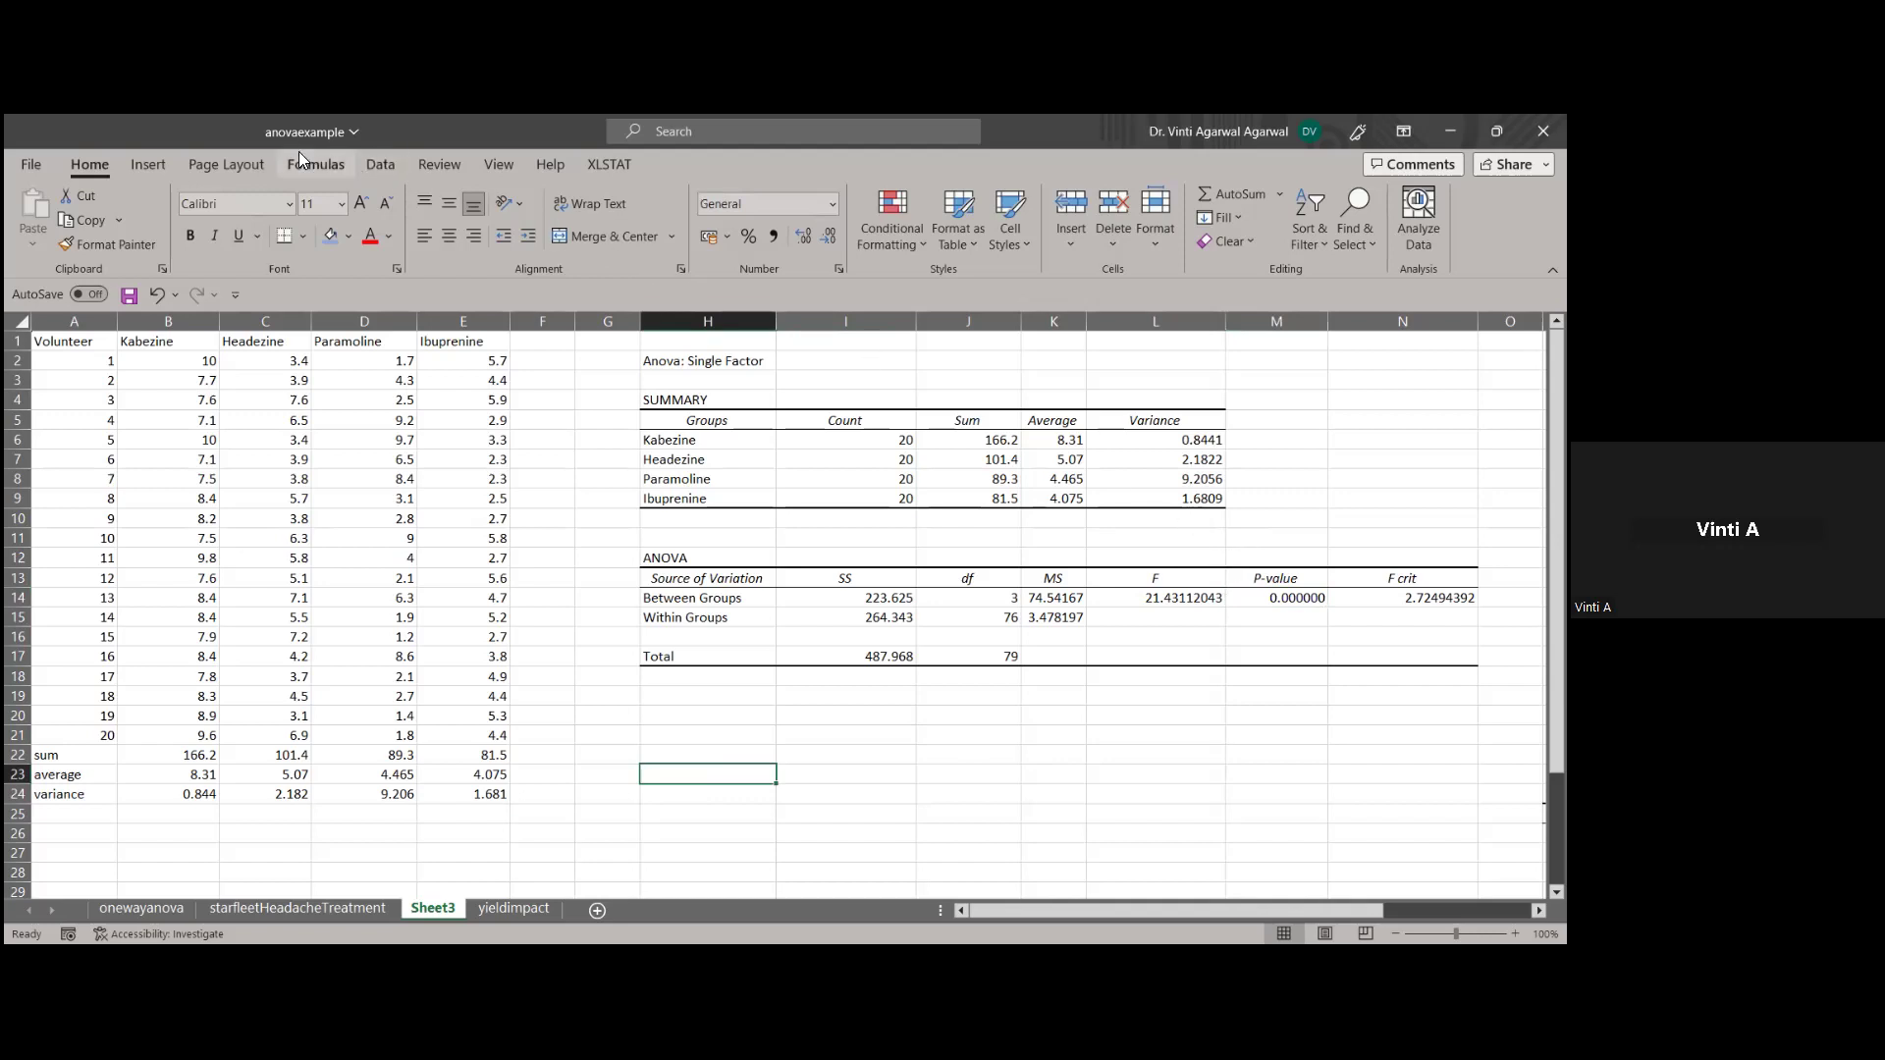
left_click(379, 164)
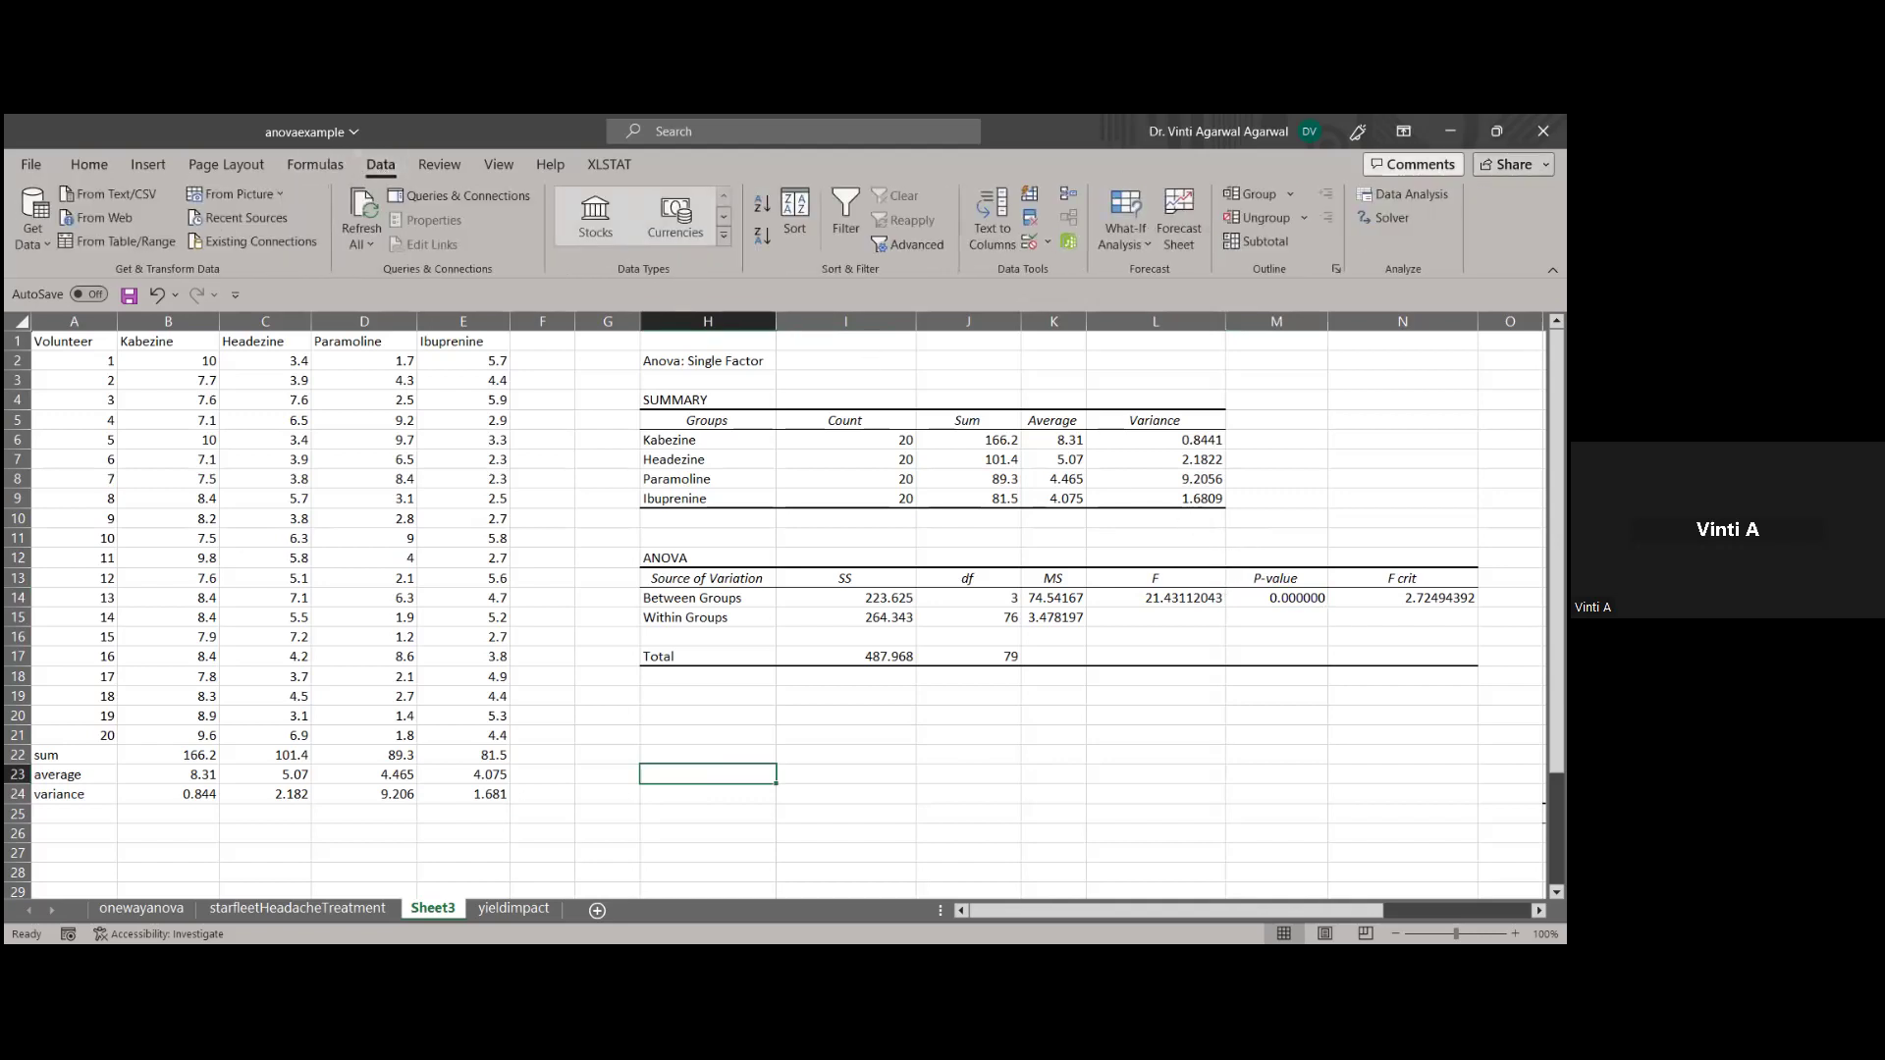
left_click(1404, 194)
scroll(1124, 677, "down", 4)
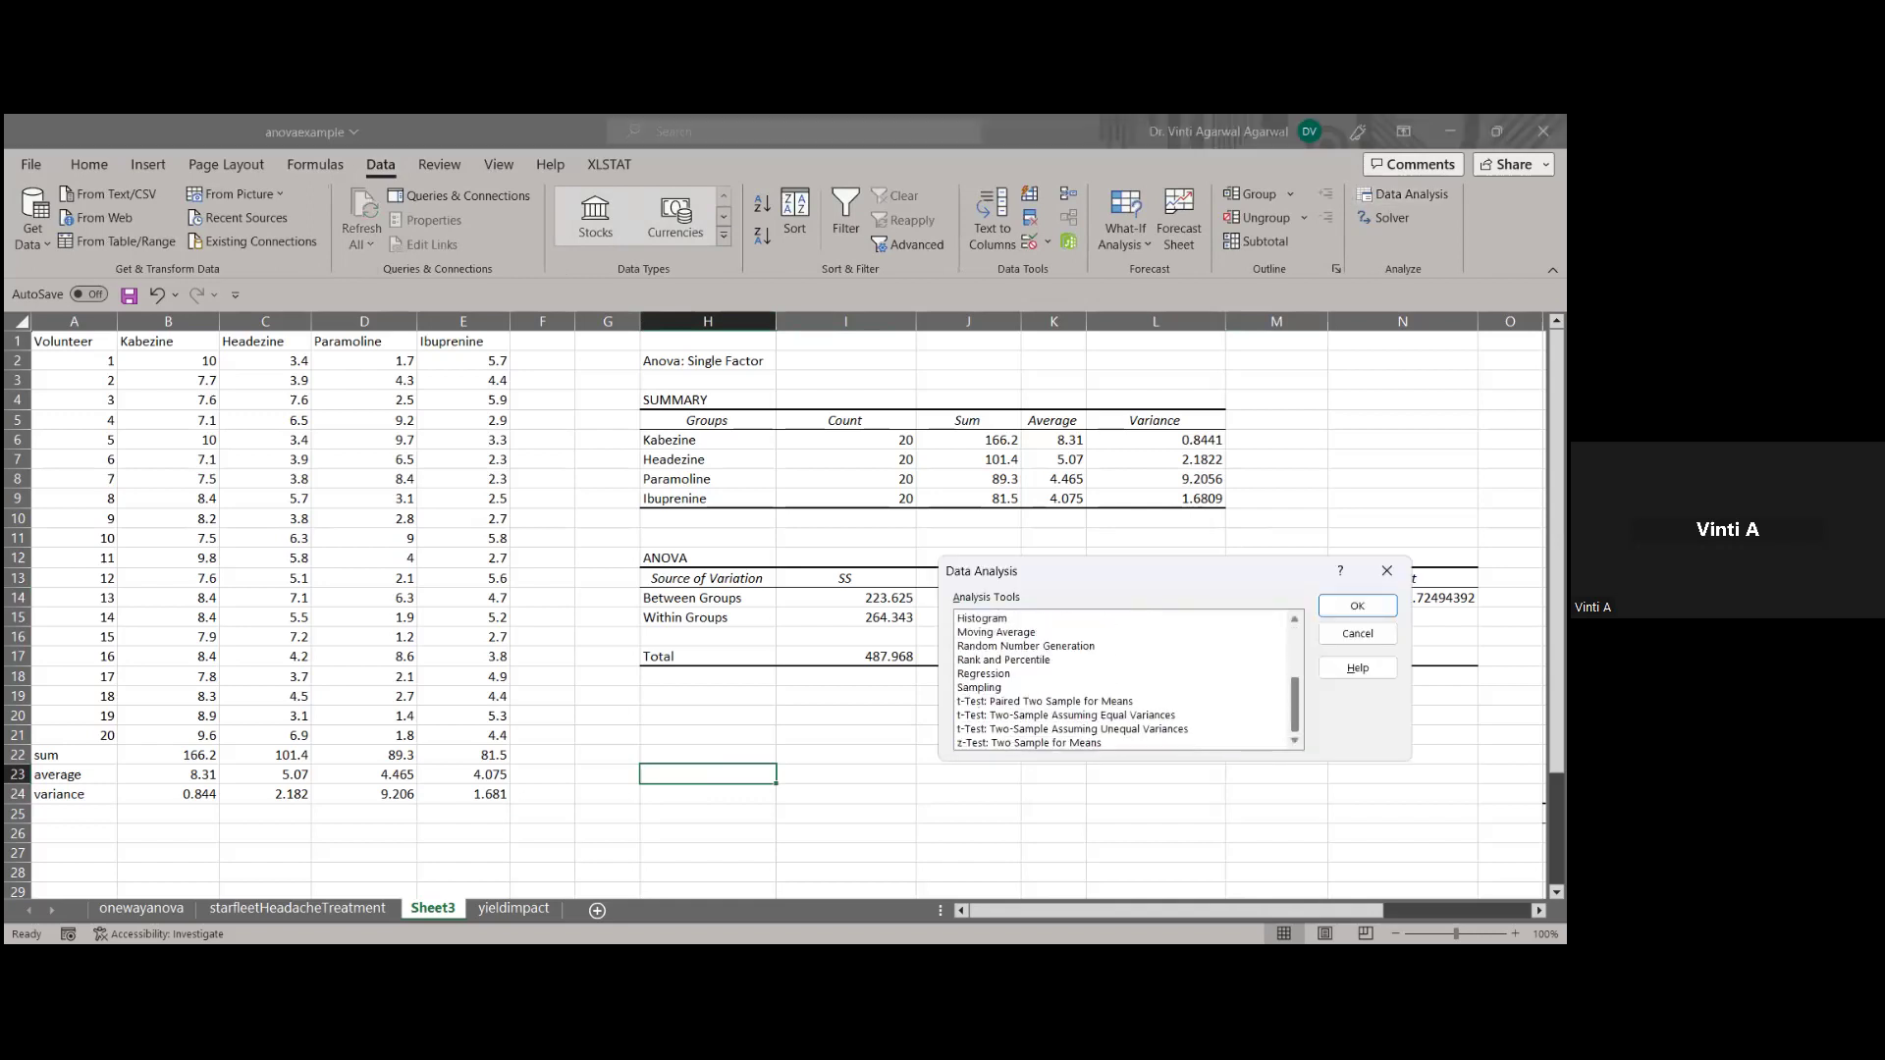
left_click(999, 718)
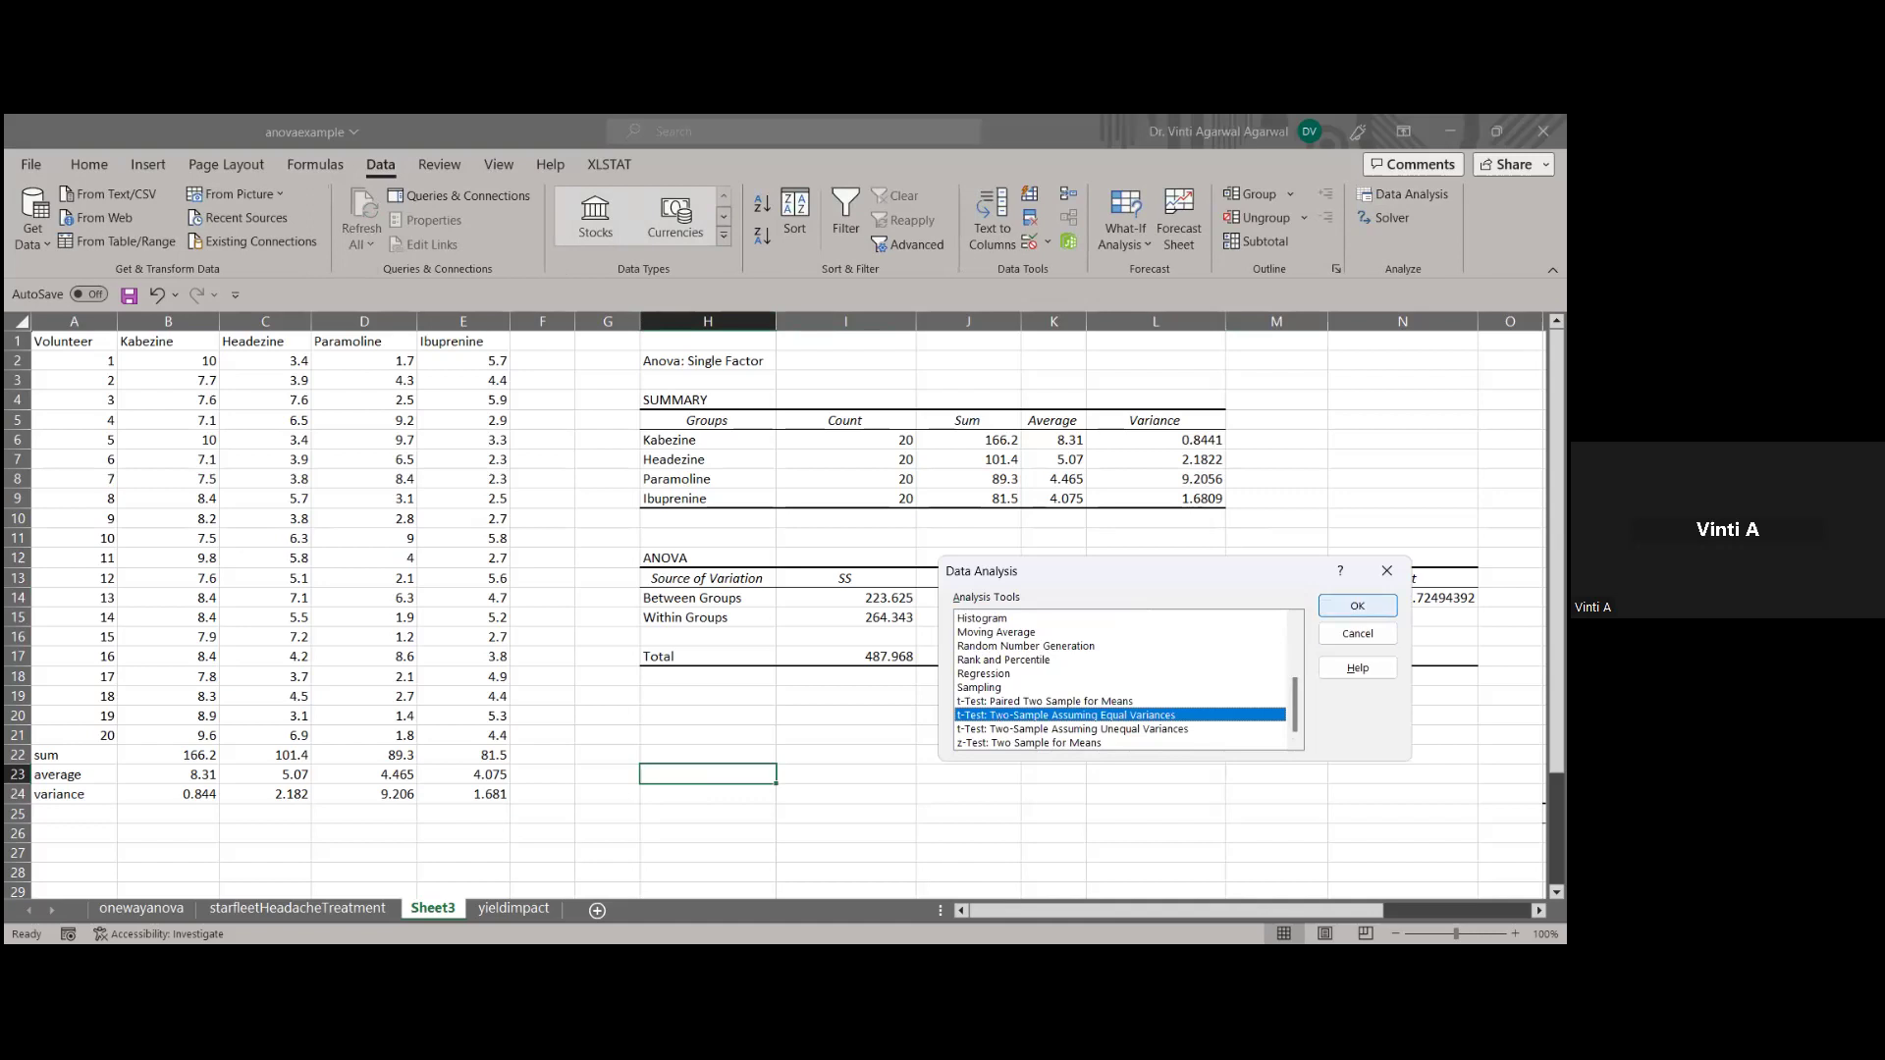
left_click(1358, 605)
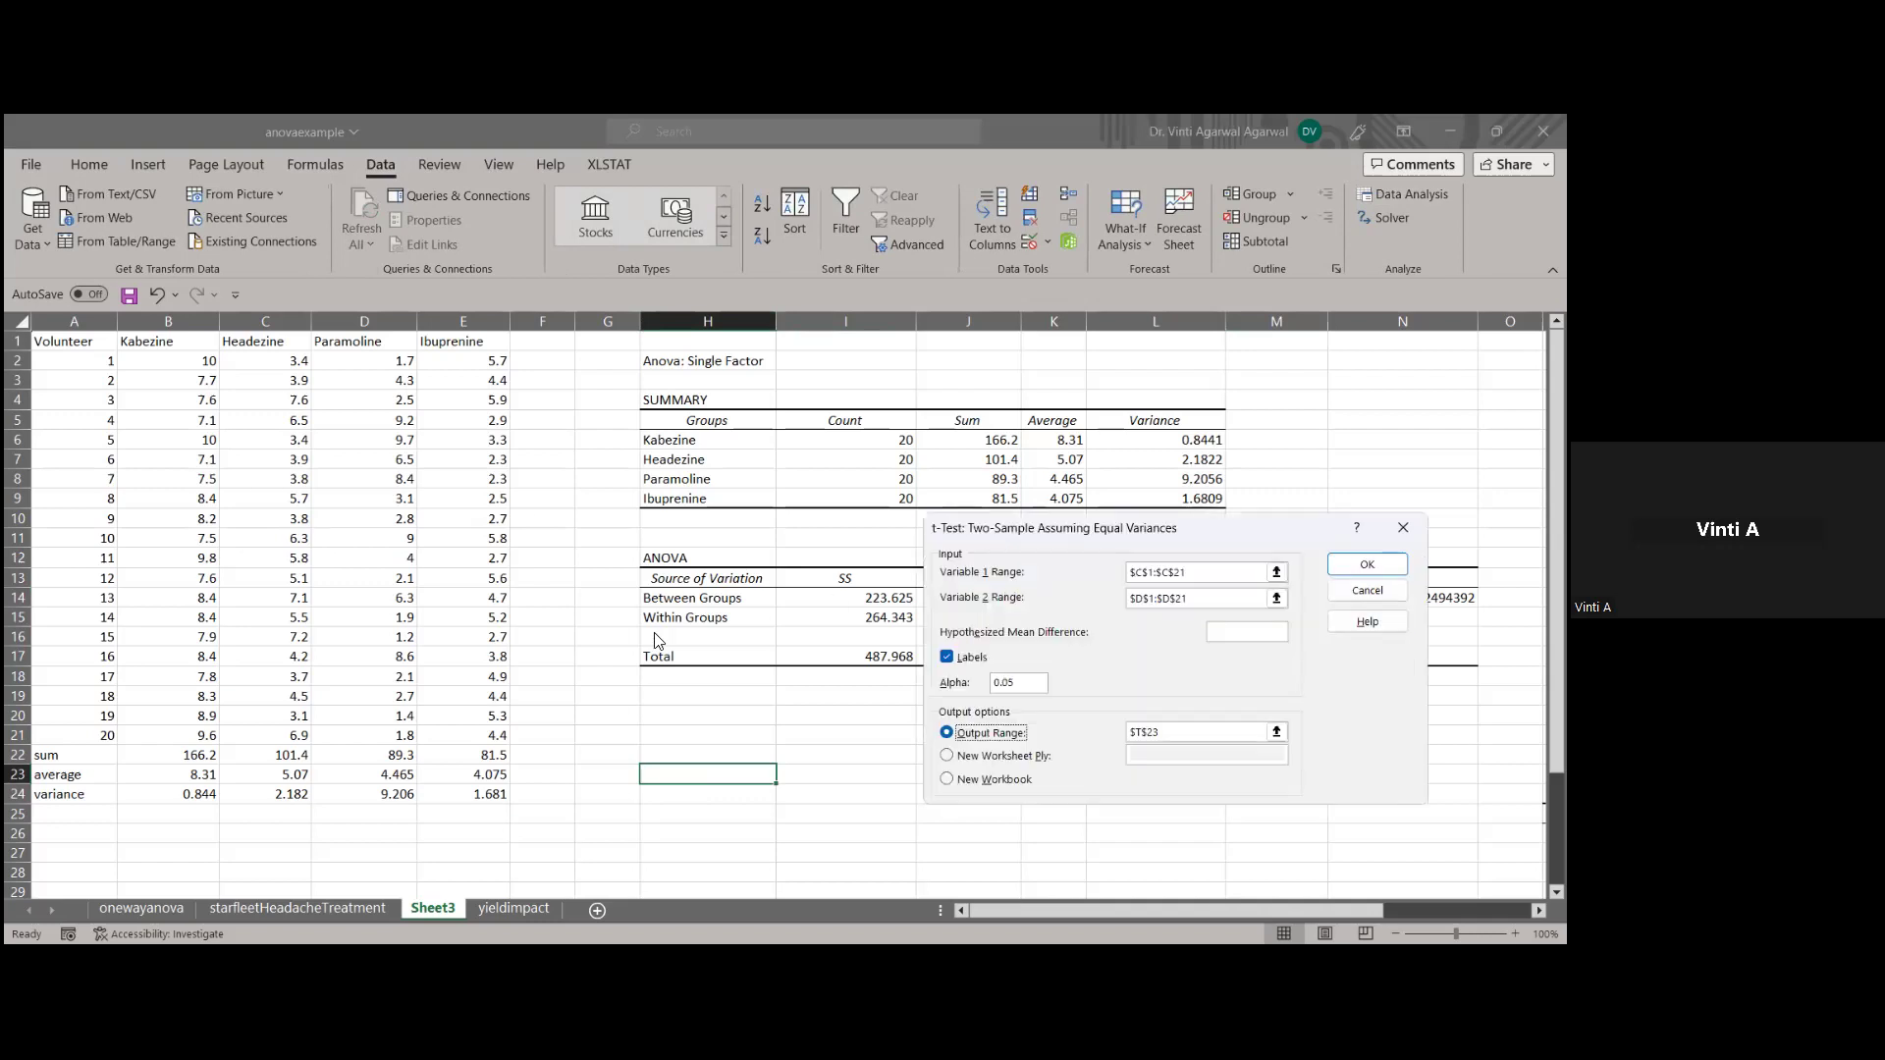
Set the t-test's Variable 1 range to the Kabezine column B1:B21 and Variable 2 to the Headezine column C1:C21
left_click_drag(1190, 571, 1105, 573)
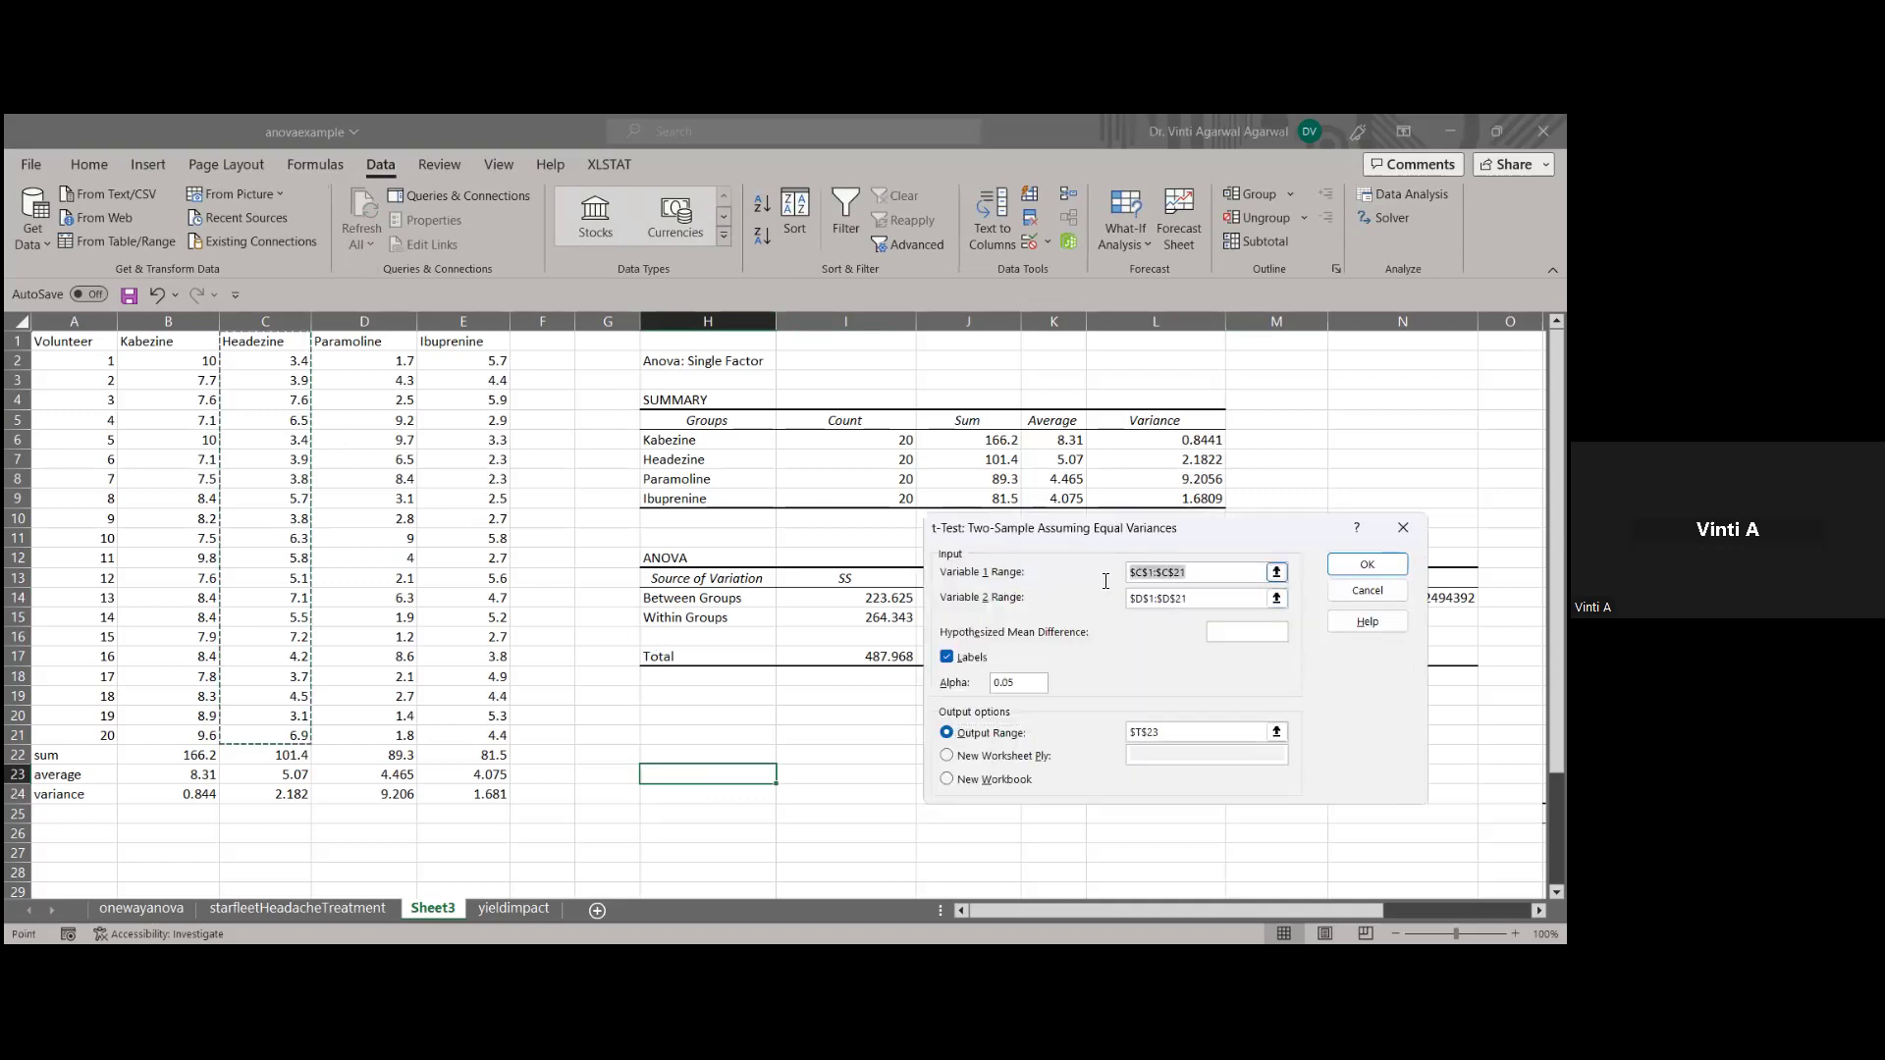
key("Delete")
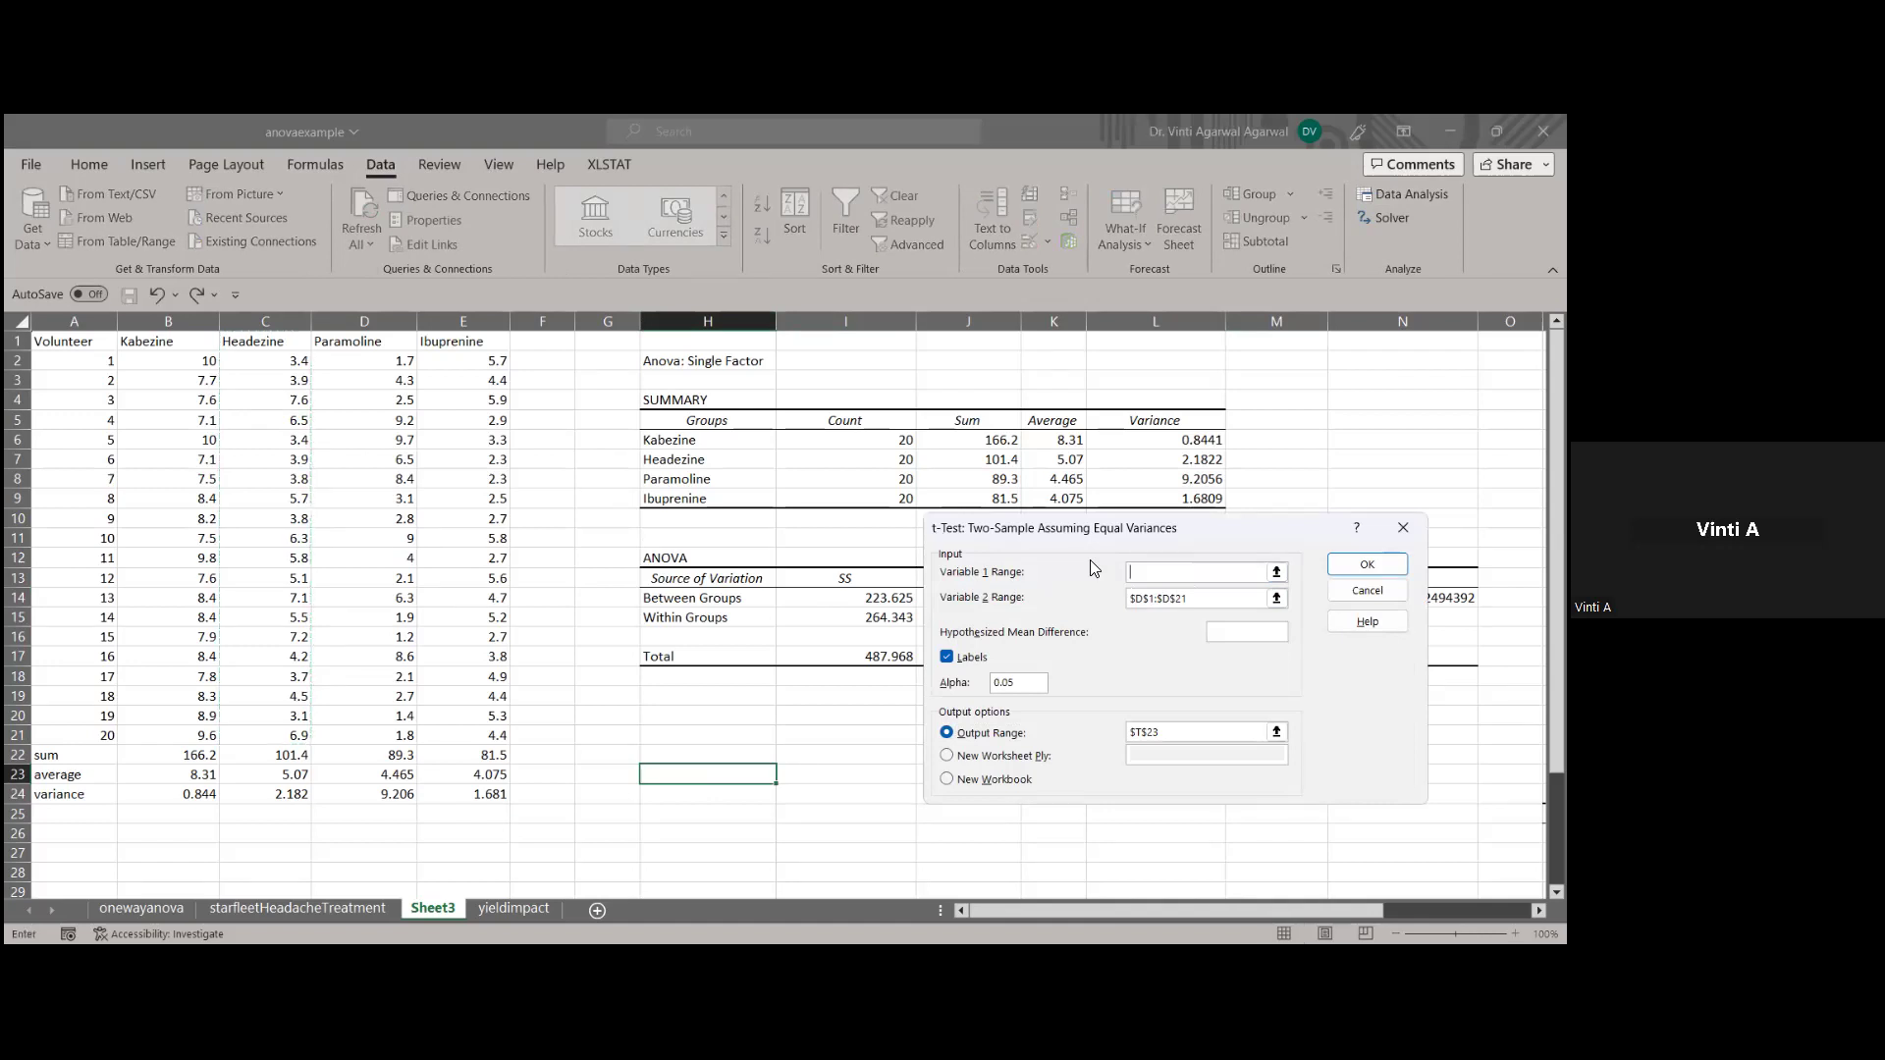
left_click_drag(1210, 605, 1084, 605)
key("Delete")
left_click(196, 361)
left_click_drag(180, 669, 192, 740)
left_click(182, 344)
left_click_drag(1127, 599, 1210, 601)
key("BackSpace")
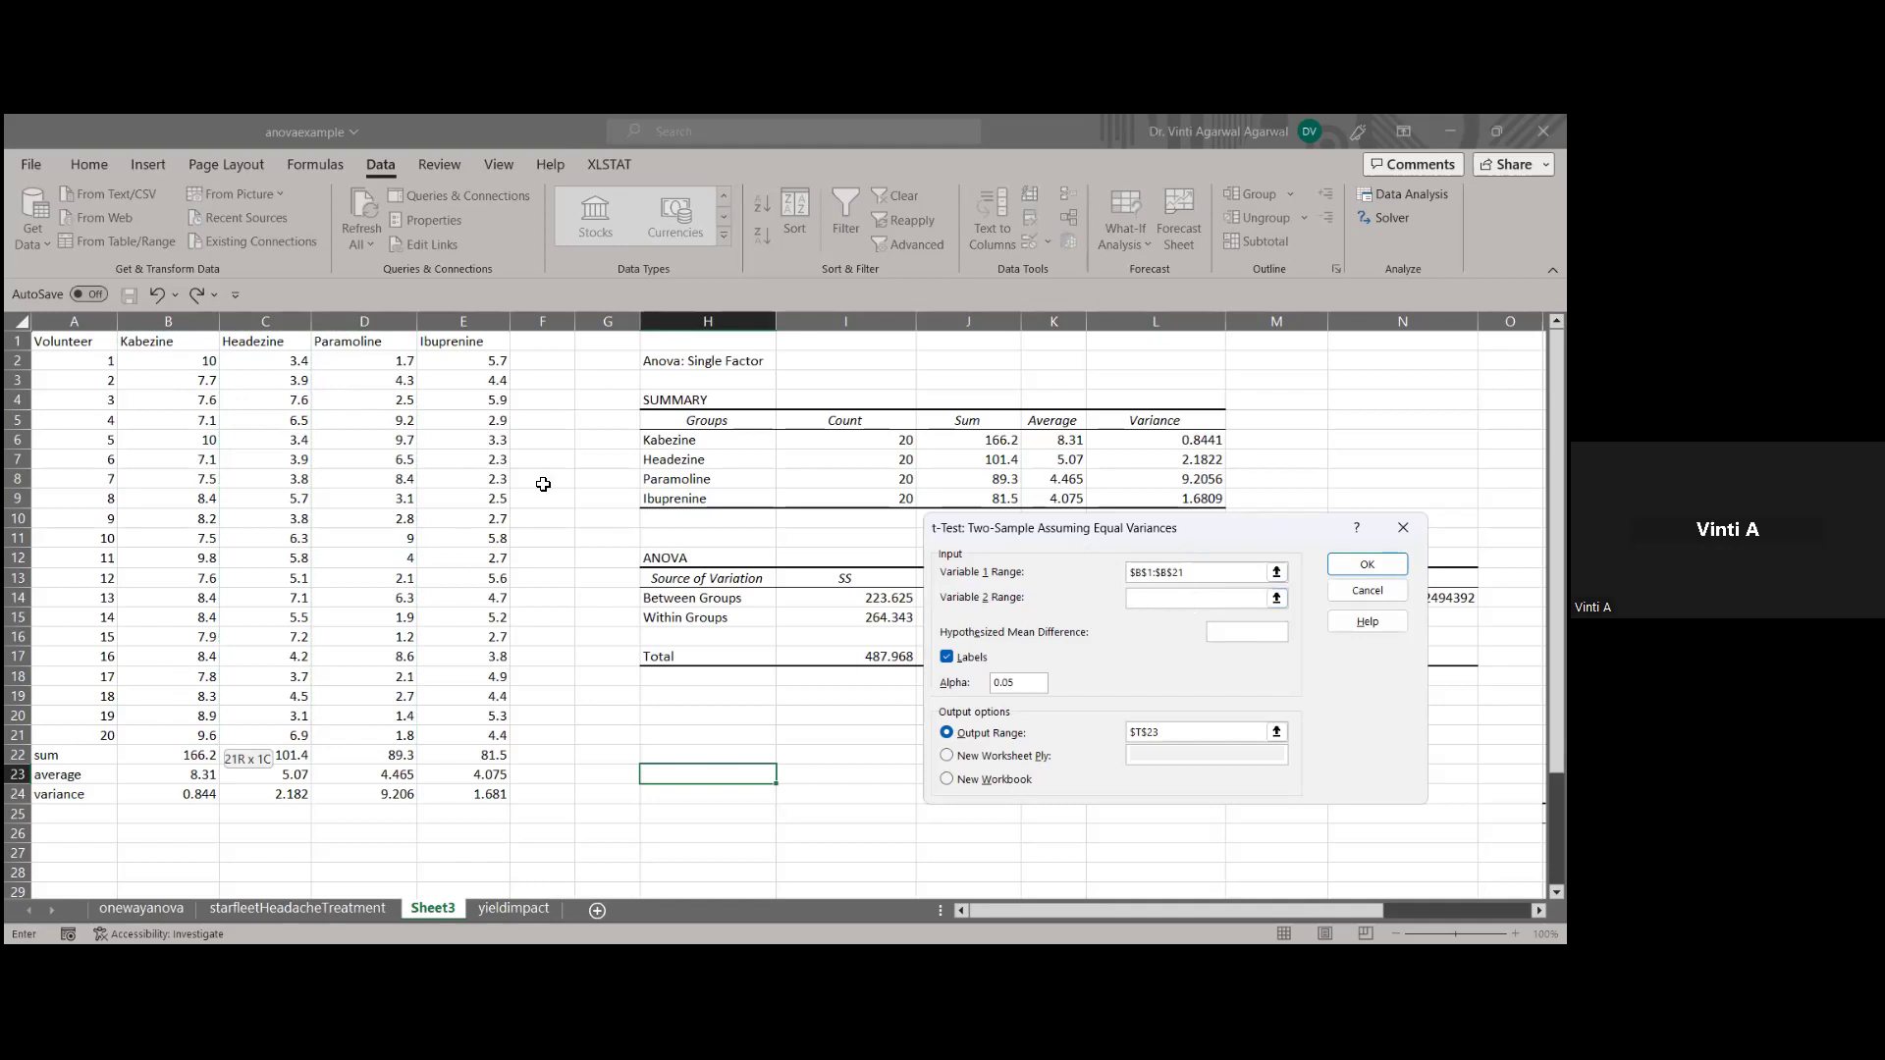
left_click_drag(274, 336, 282, 733)
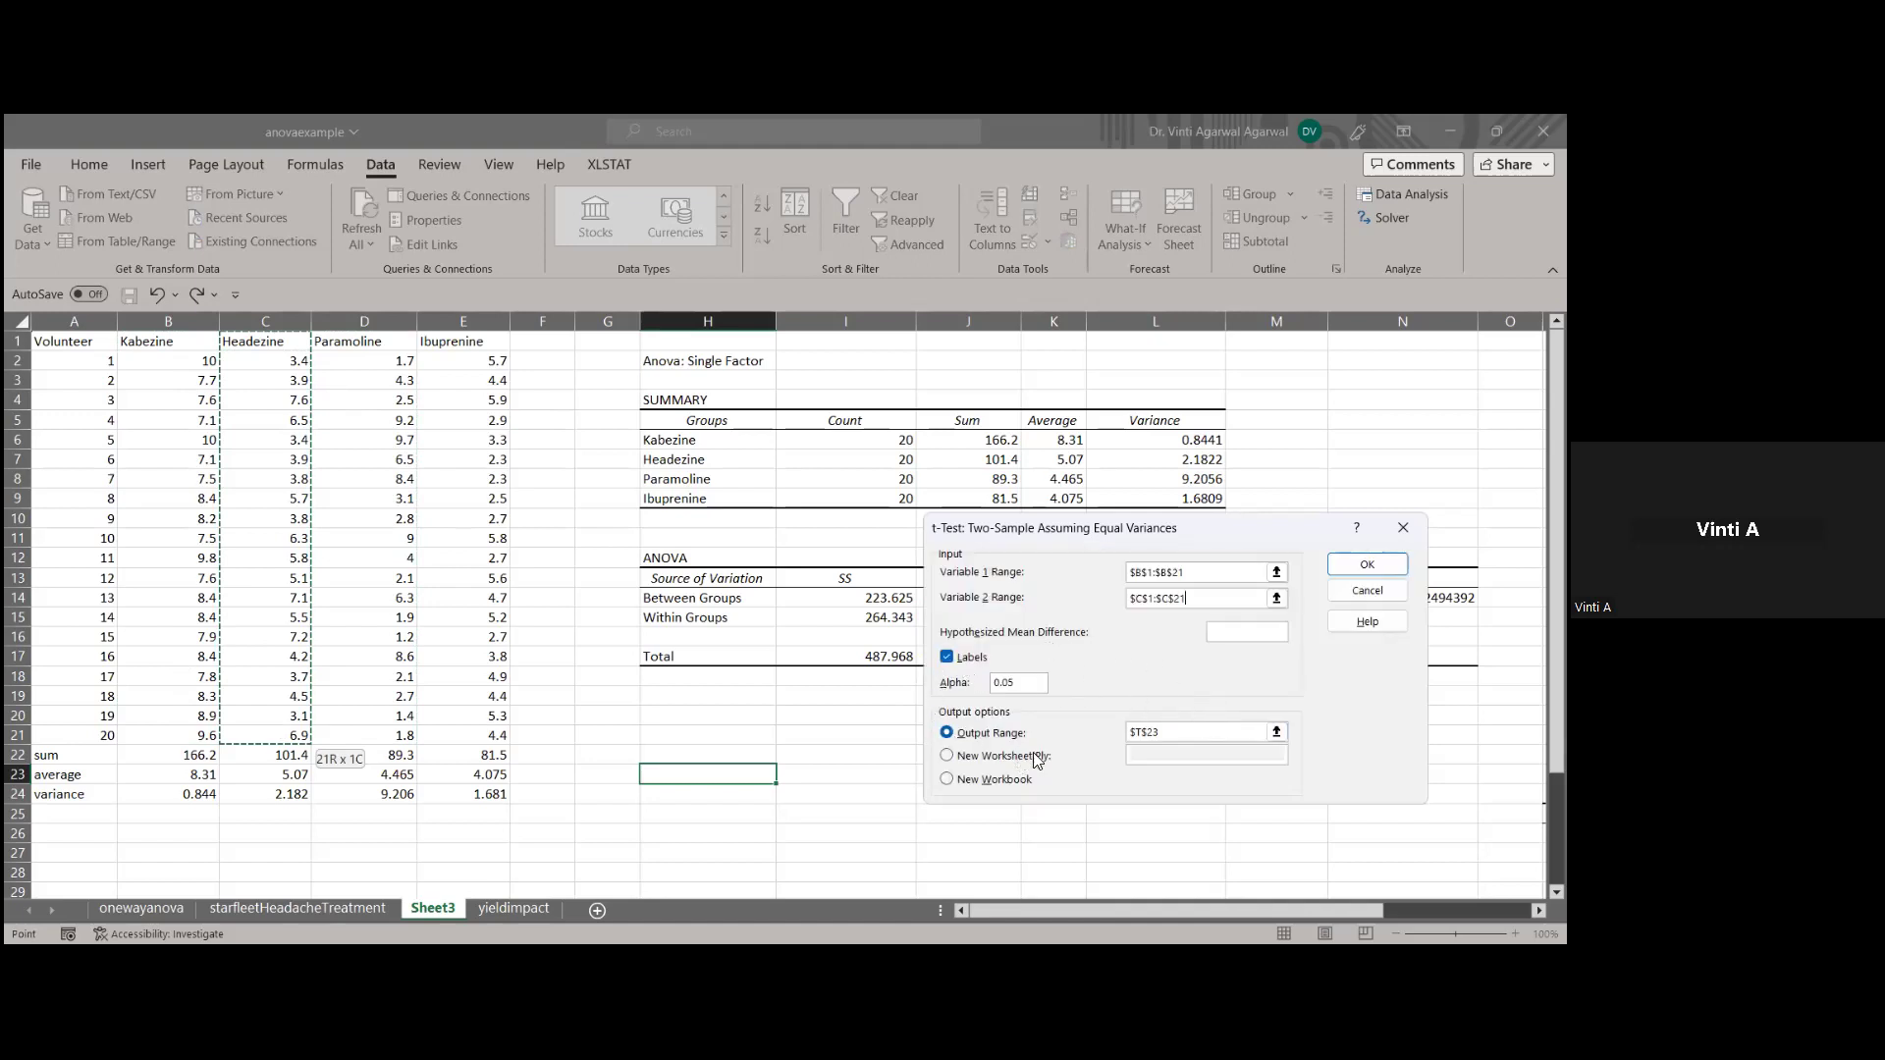
Set the t-test's output range to H21 below the ANOVA table and run the test
left_click(714, 773)
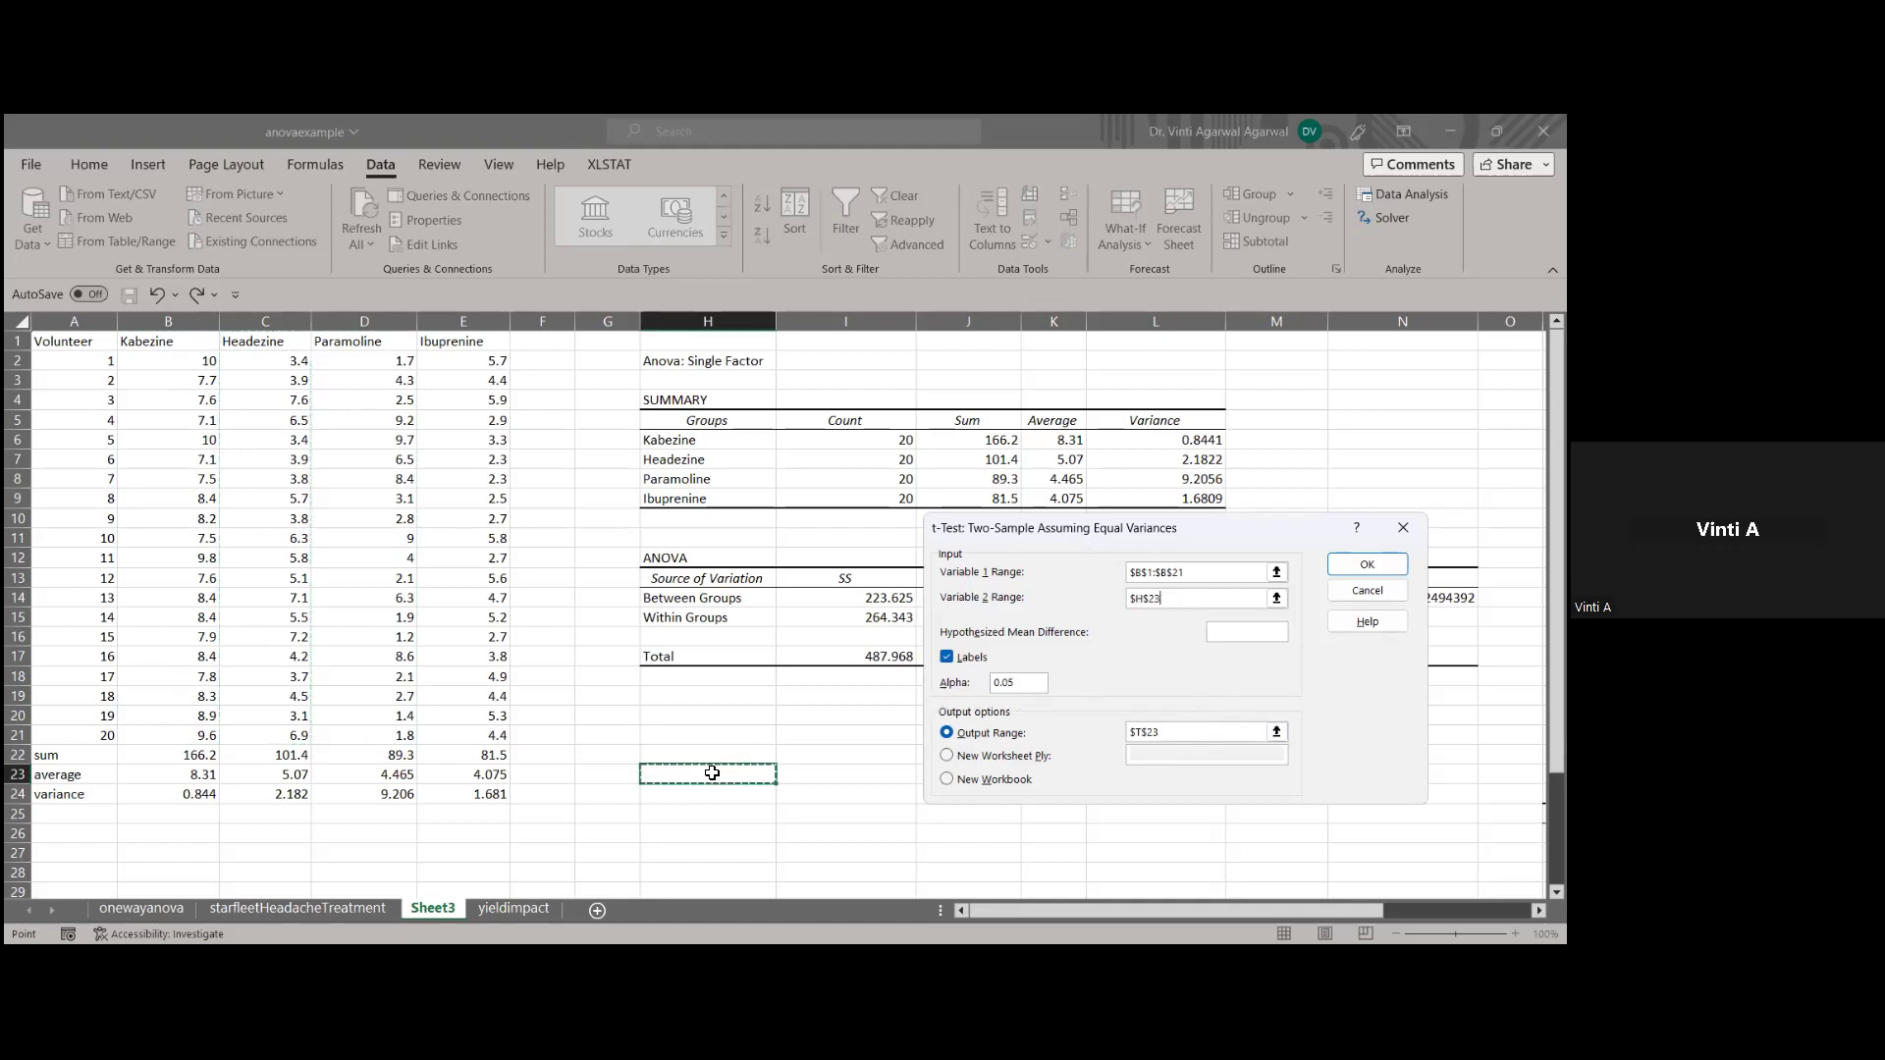
key("ctrl+z")
left_click(1182, 738)
left_click_drag(1182, 739, 1098, 743)
key("BackSpace")
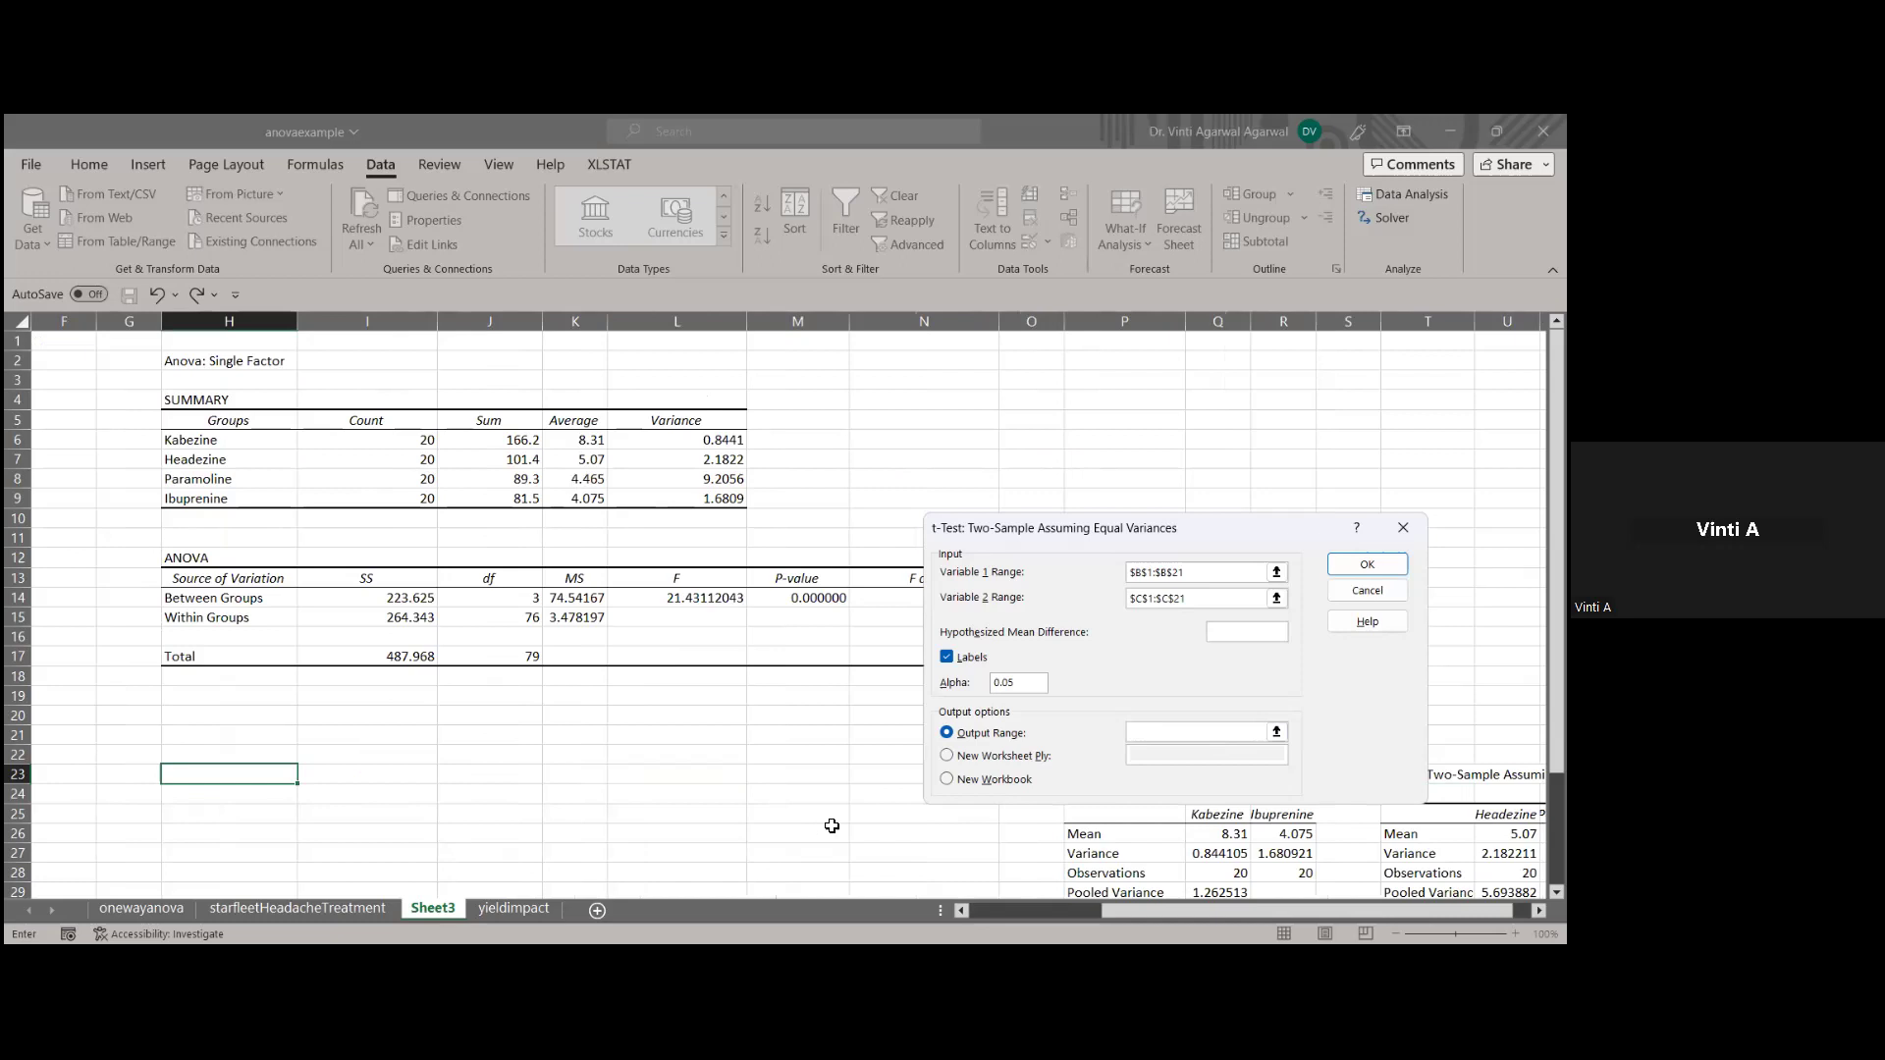
left_click(786, 770)
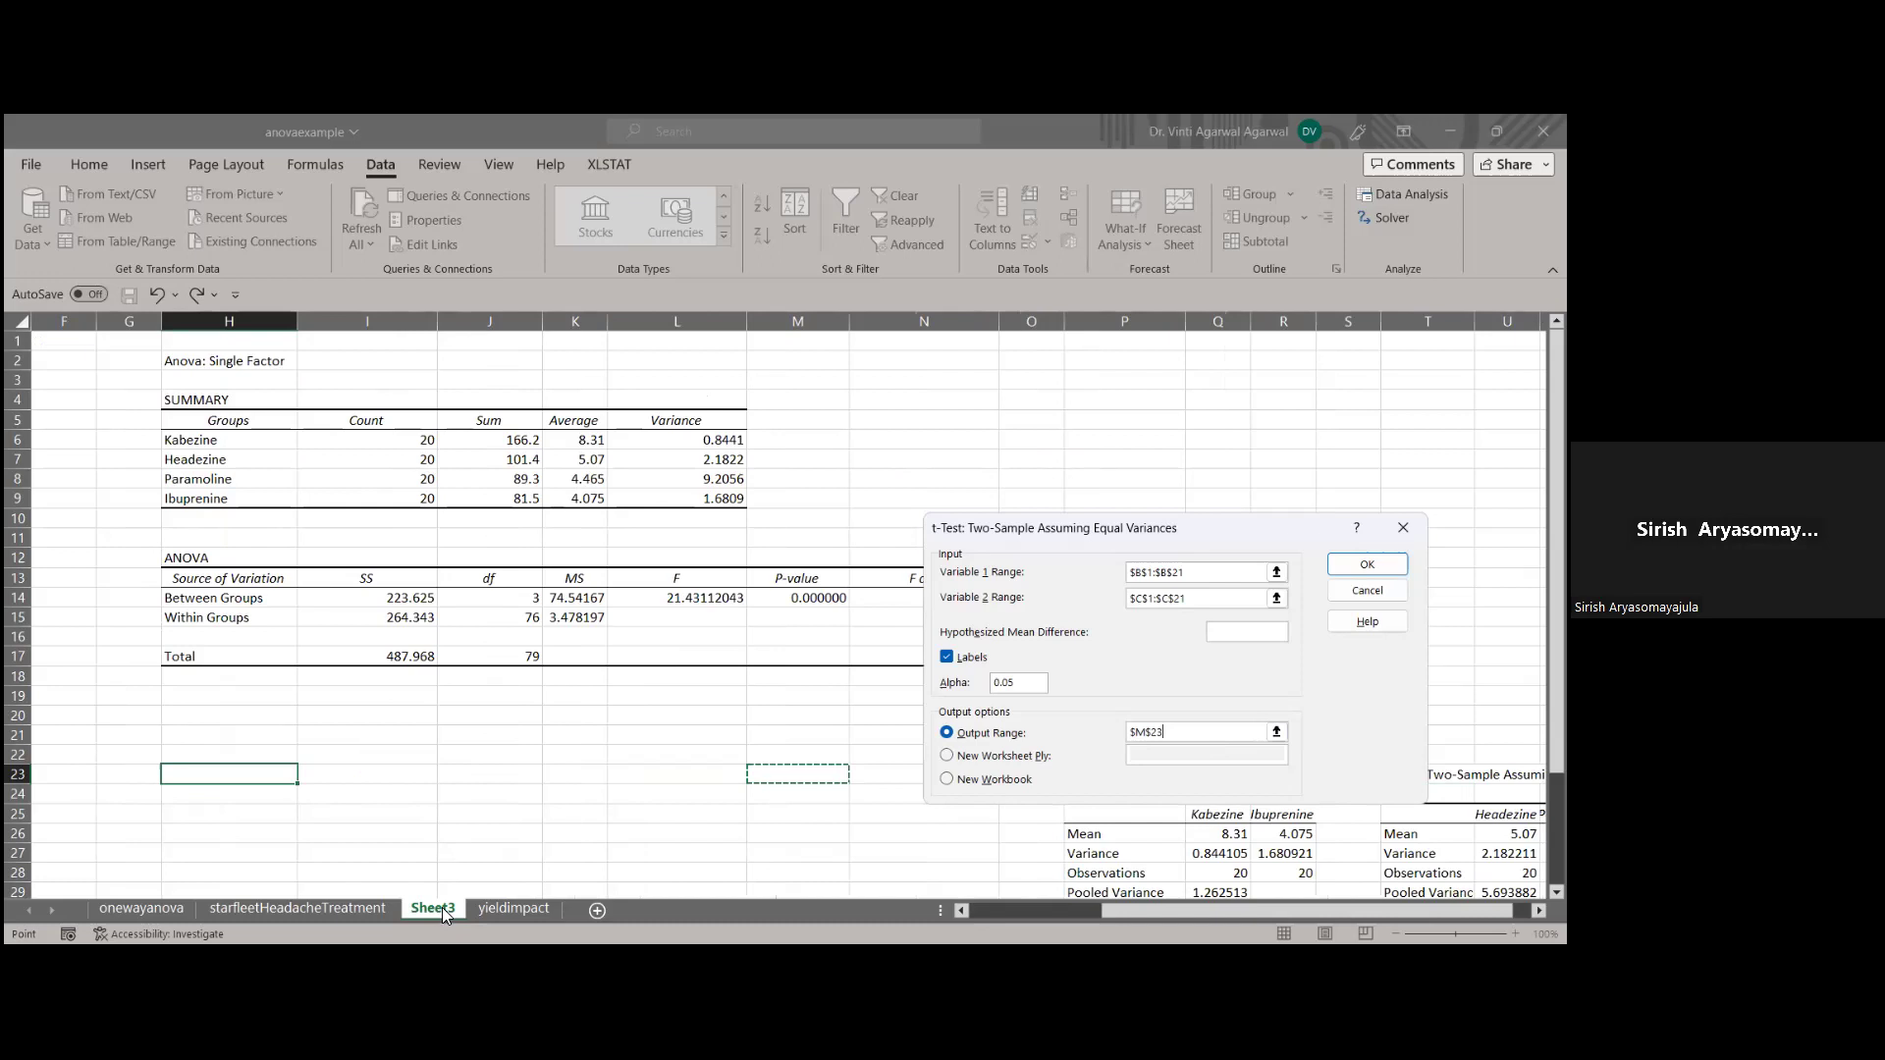
left_click(1161, 734)
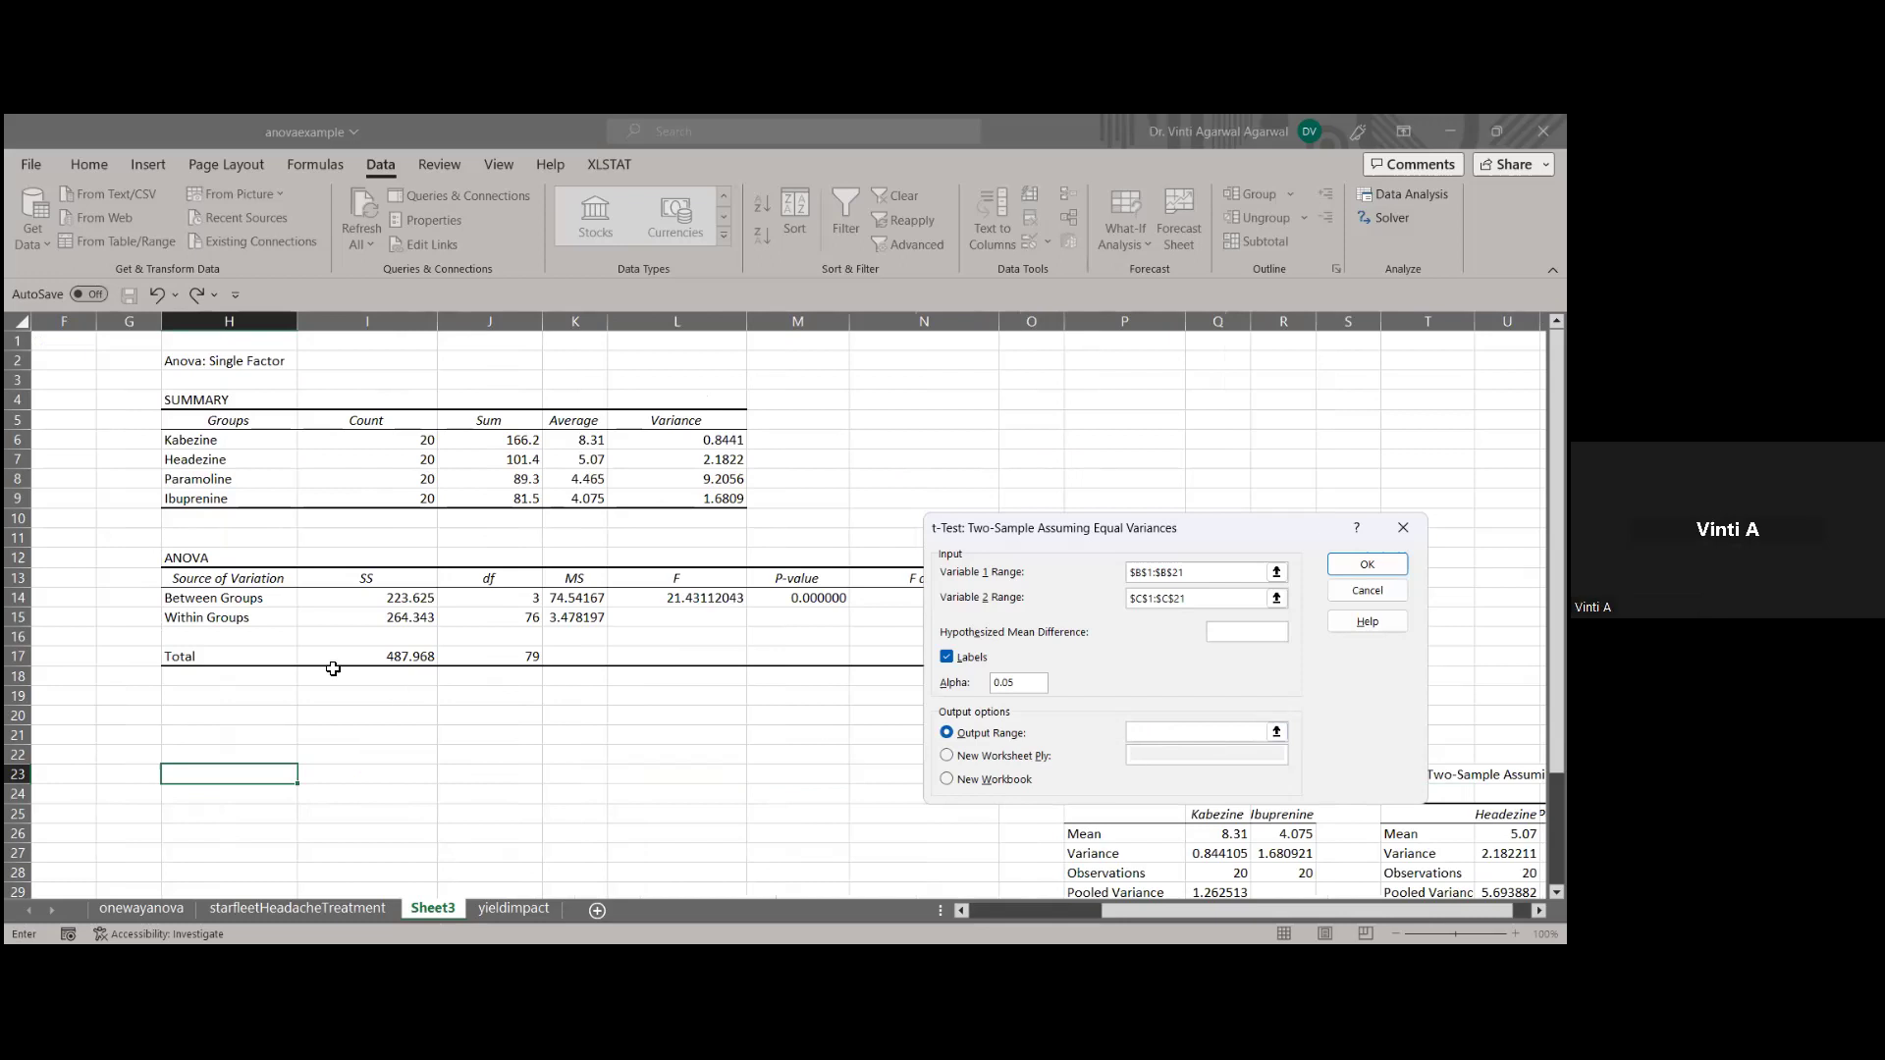
left_click(224, 736)
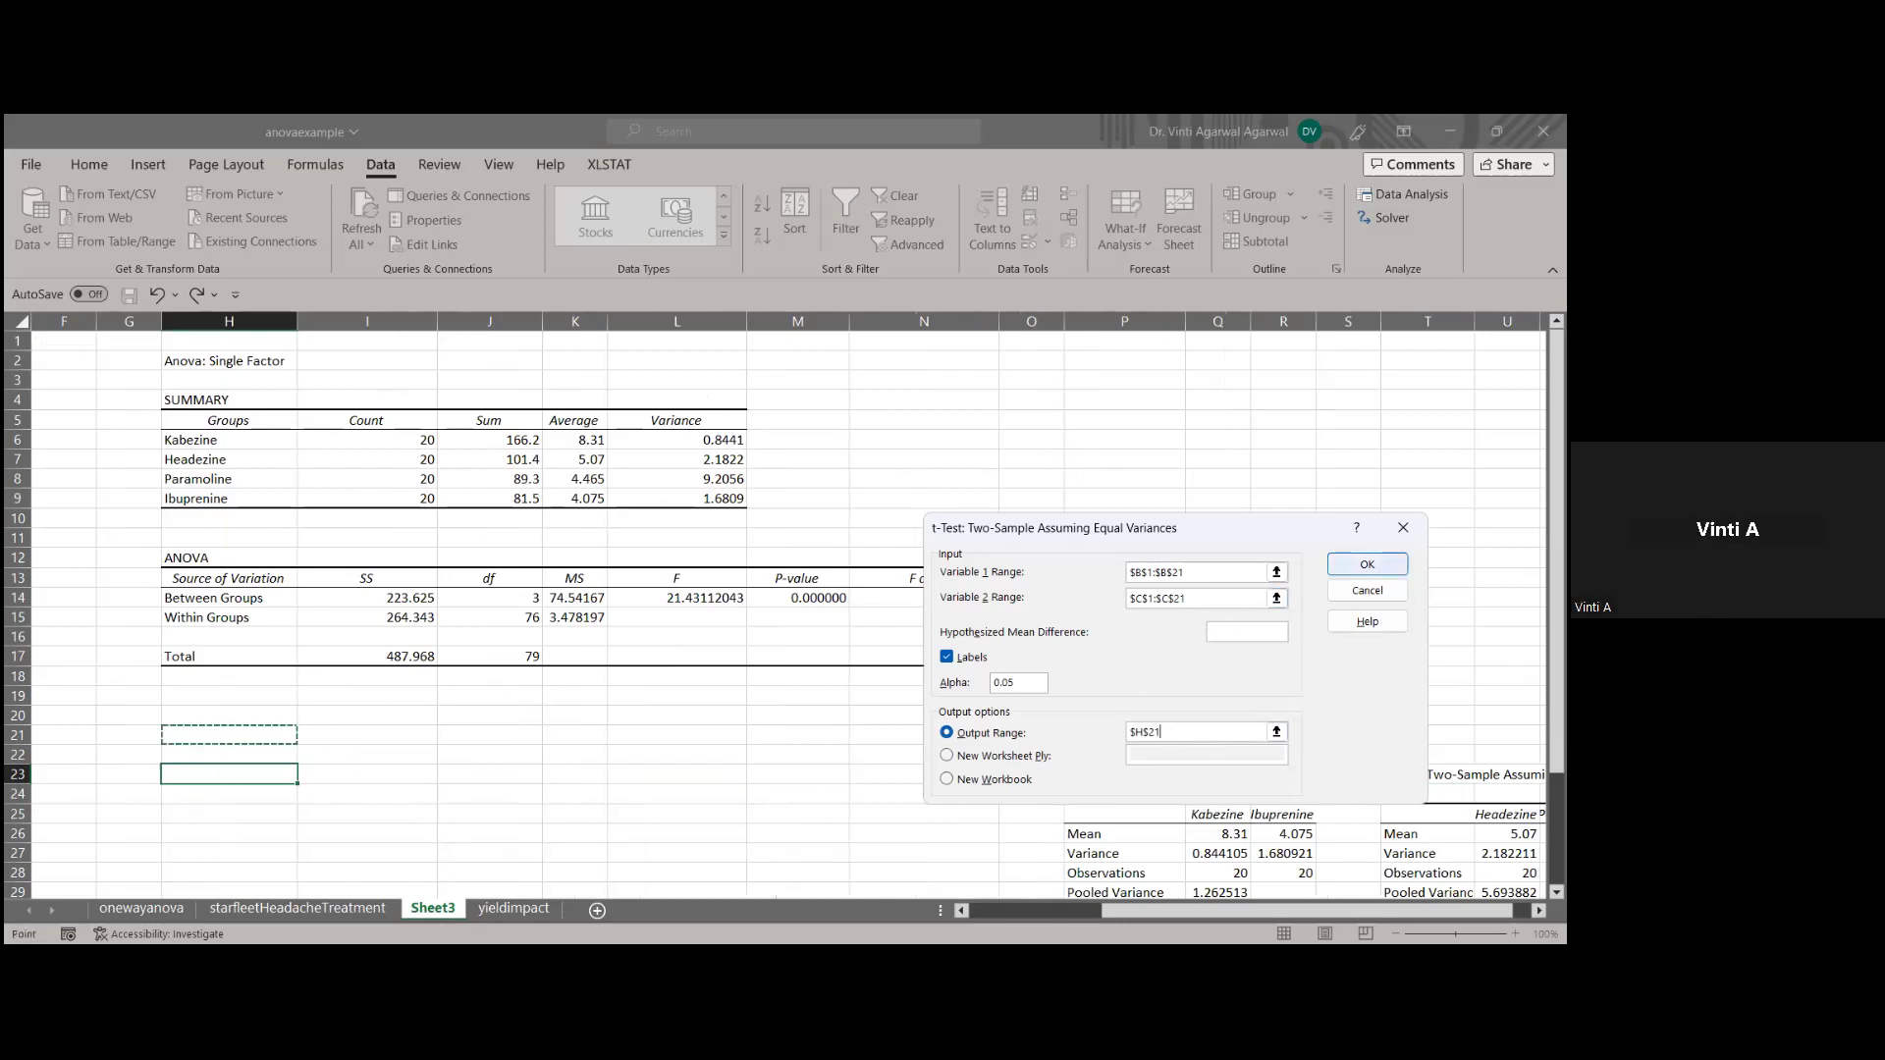
key("Return")
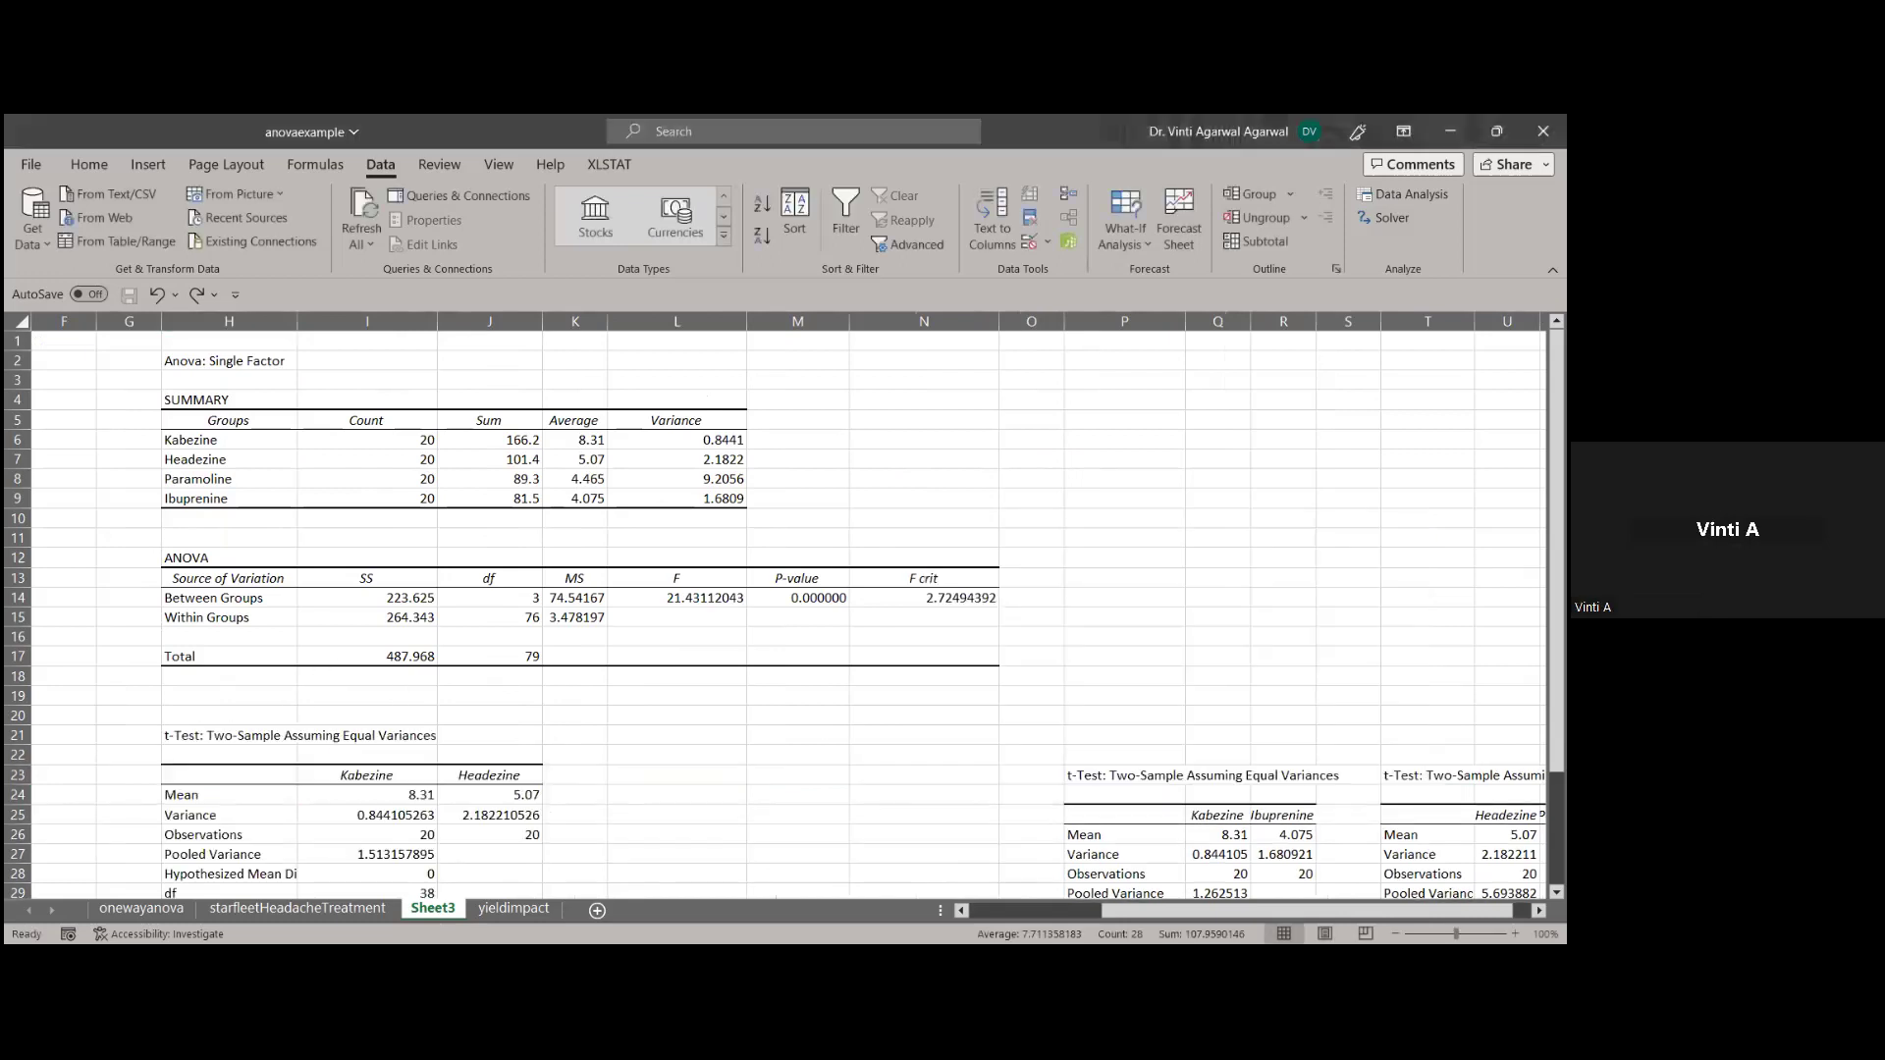
Delete the older t-test results that begin in column P
left_click_drag(1129, 715, 1139, 910)
key("Delete")
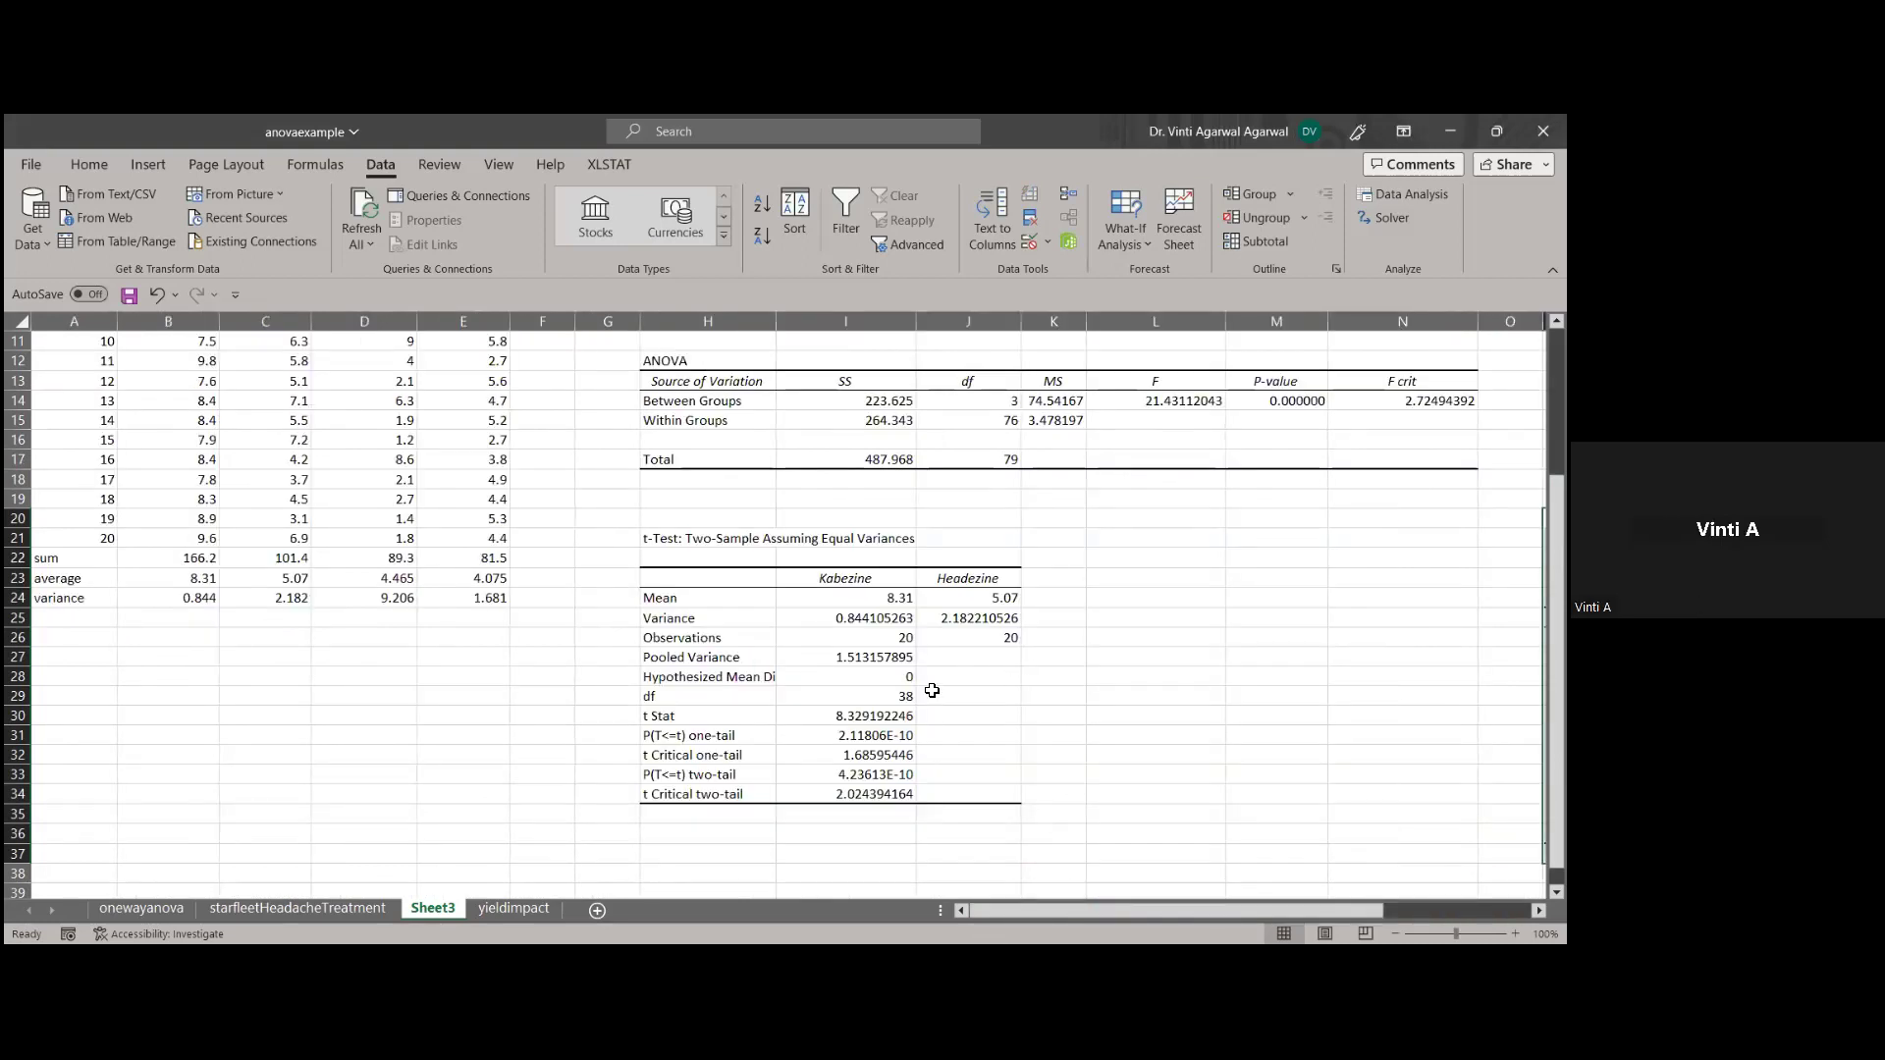
Format the t-test's one-tail and two-tail P and t Critical values in I31:I34 as numbers with three decimal places
left_click_drag(844, 737, 847, 800)
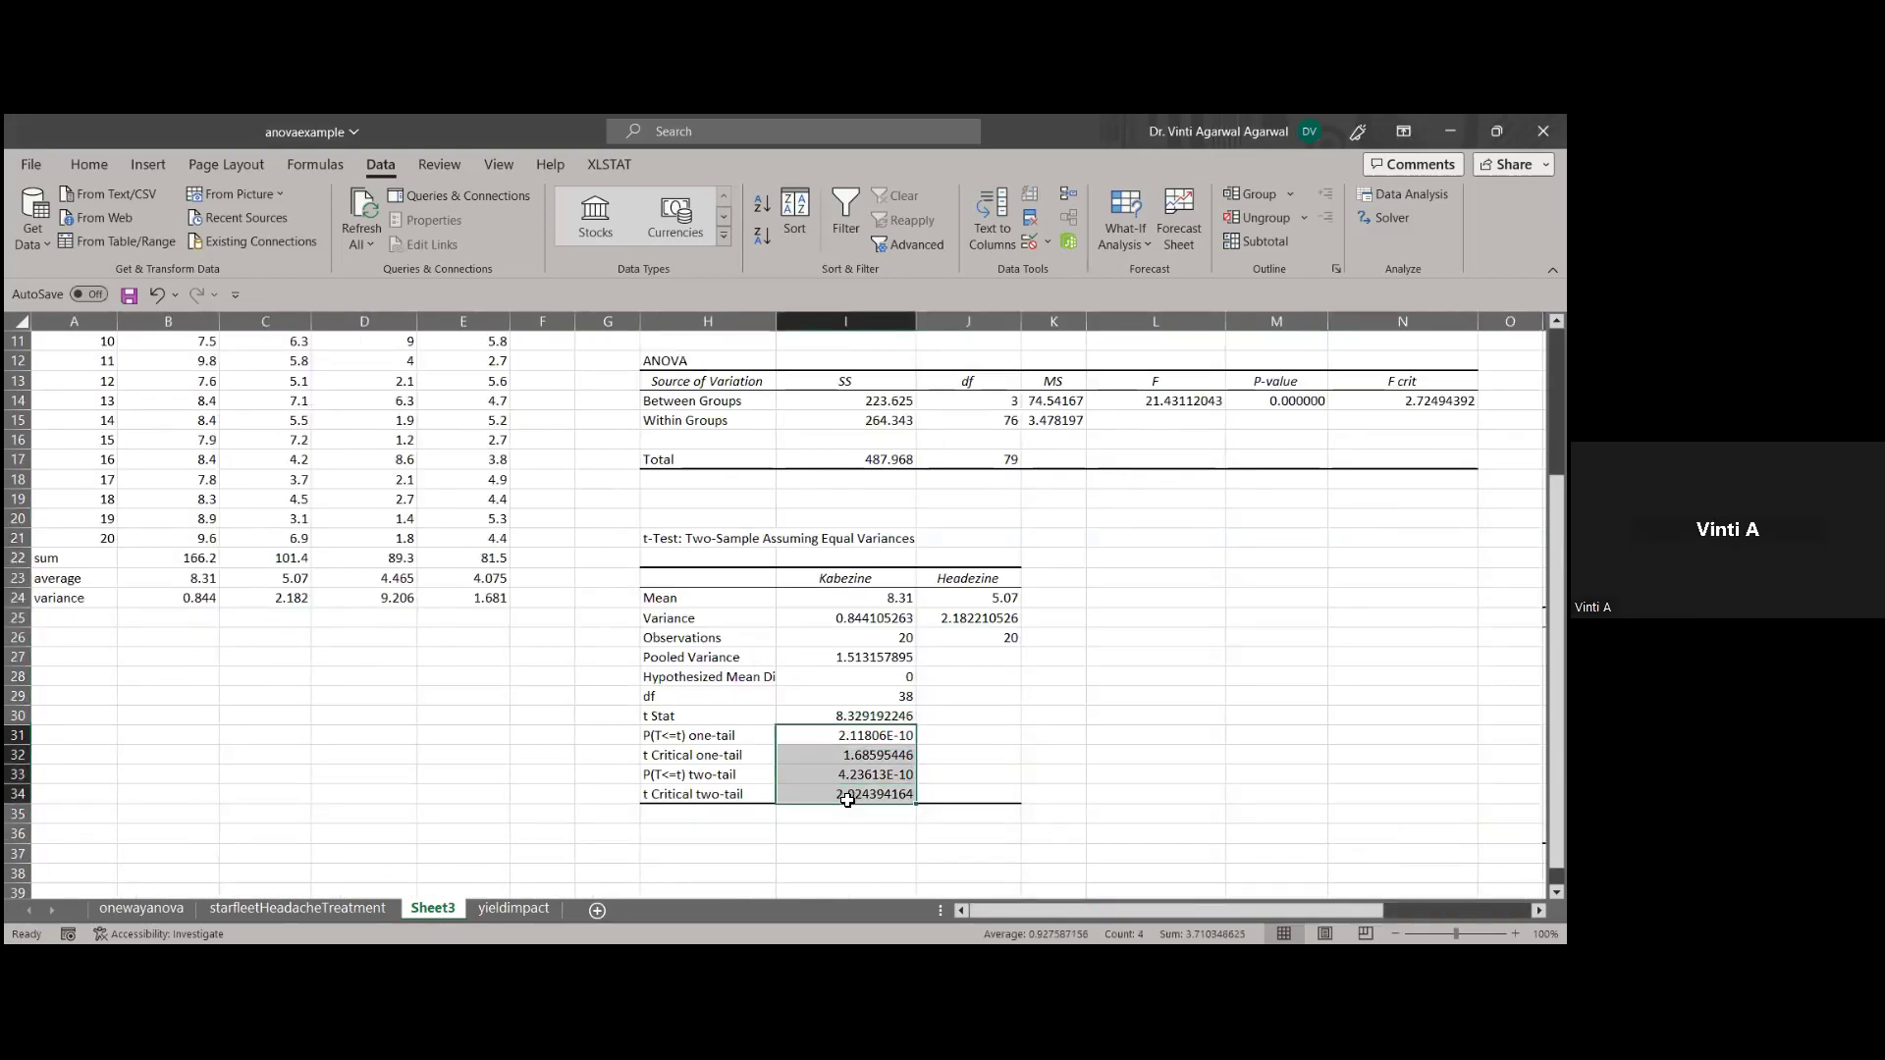
left_click(92, 161)
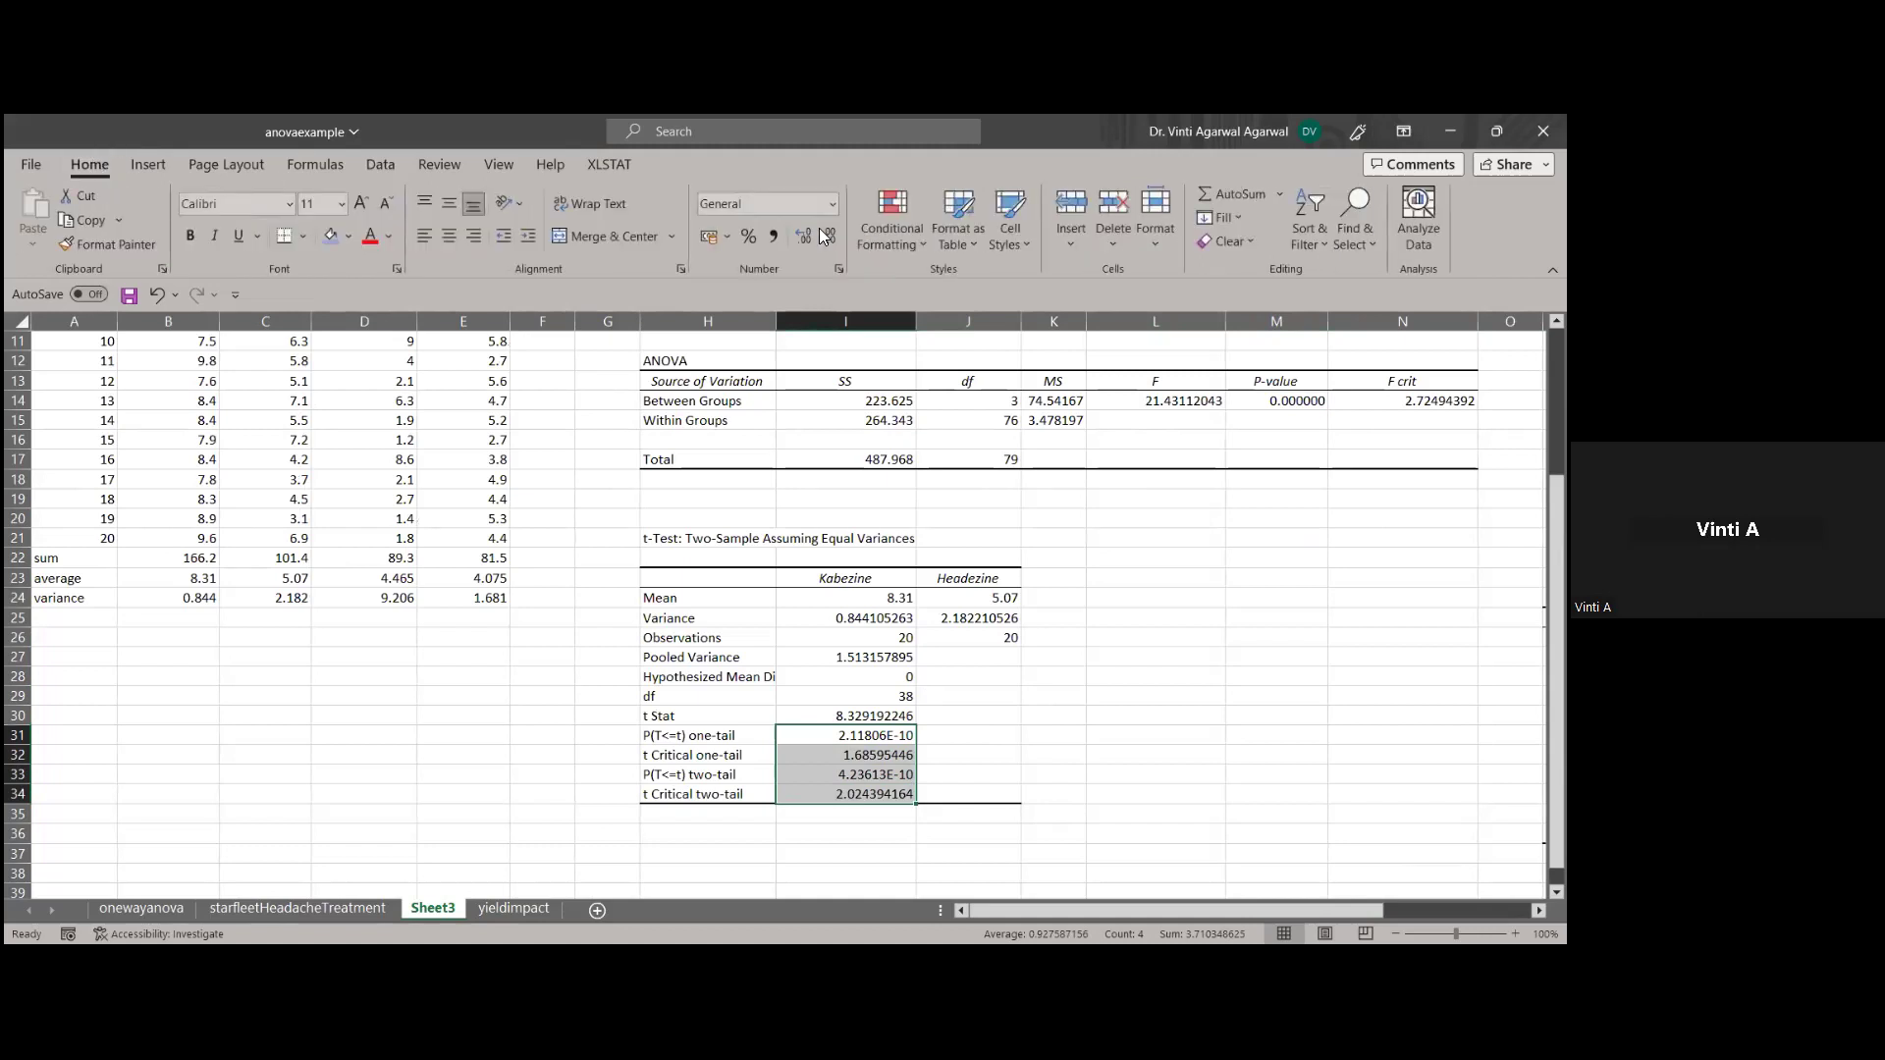
left_click(831, 204)
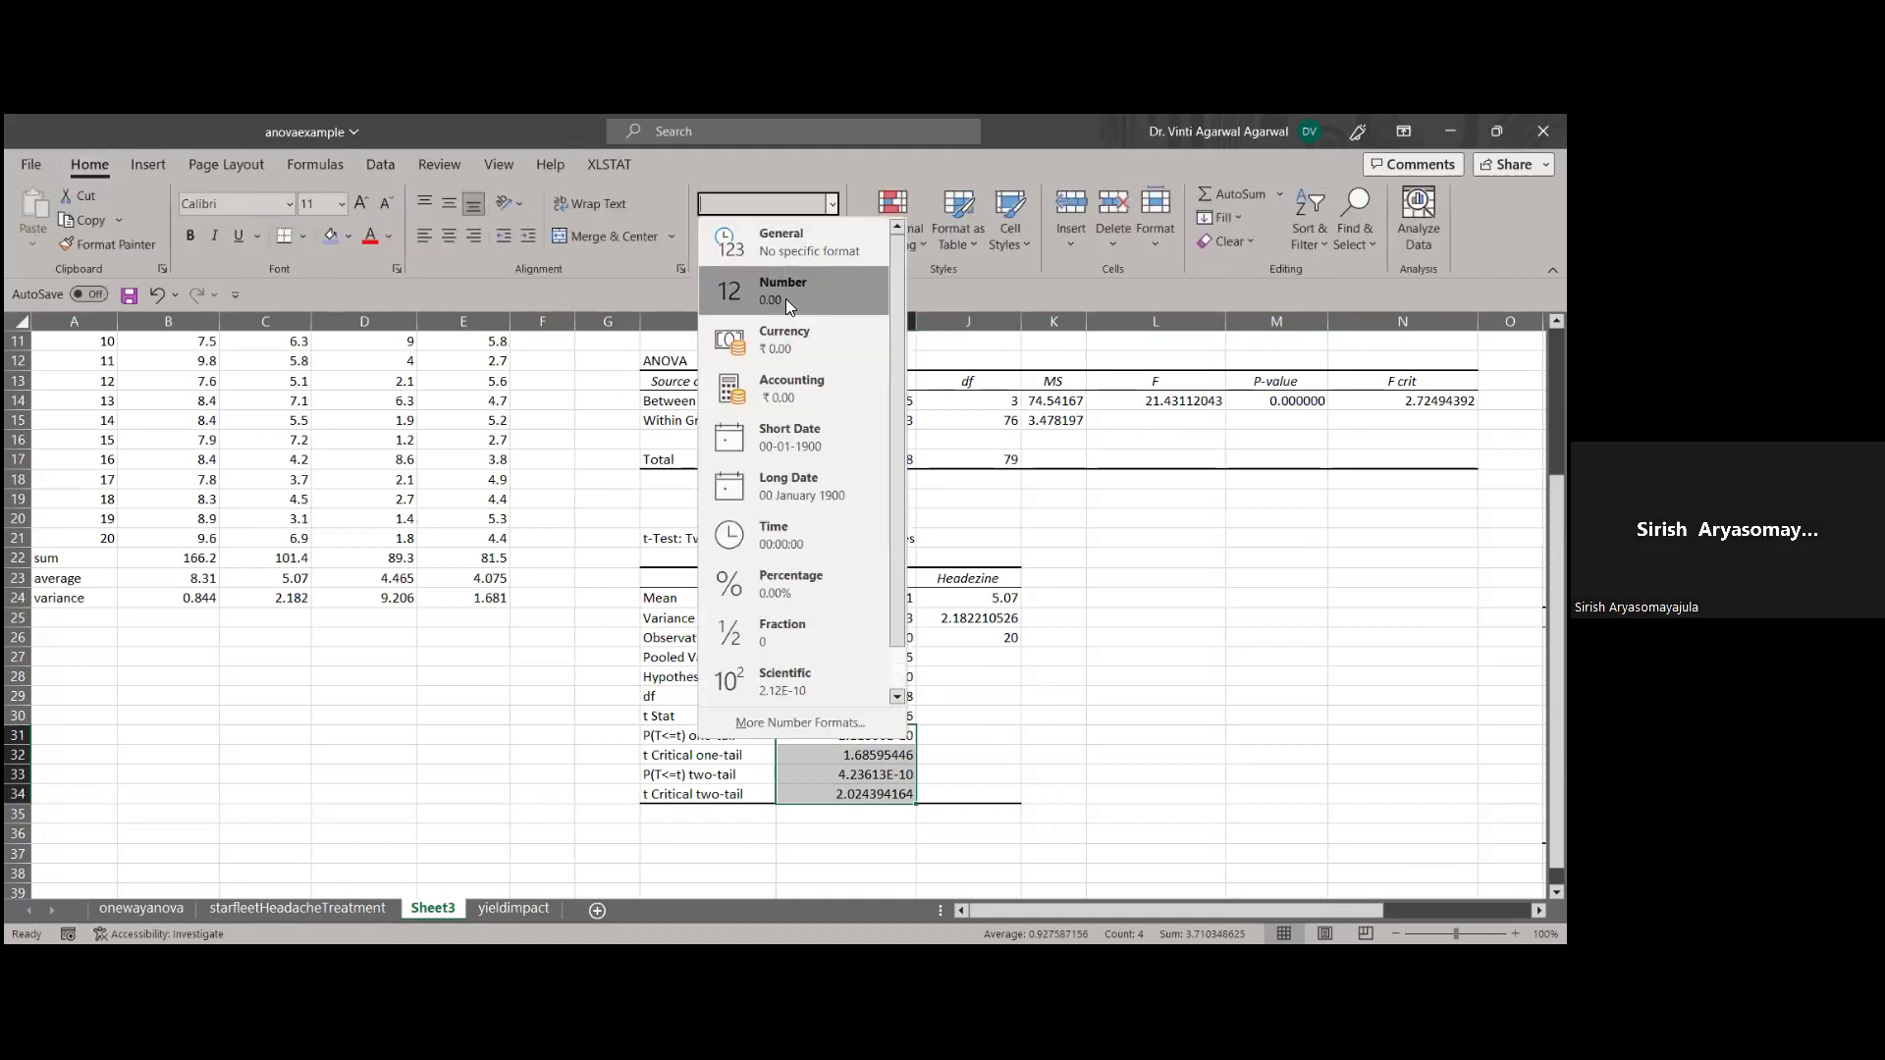
left_click(786, 298)
left_click(803, 236)
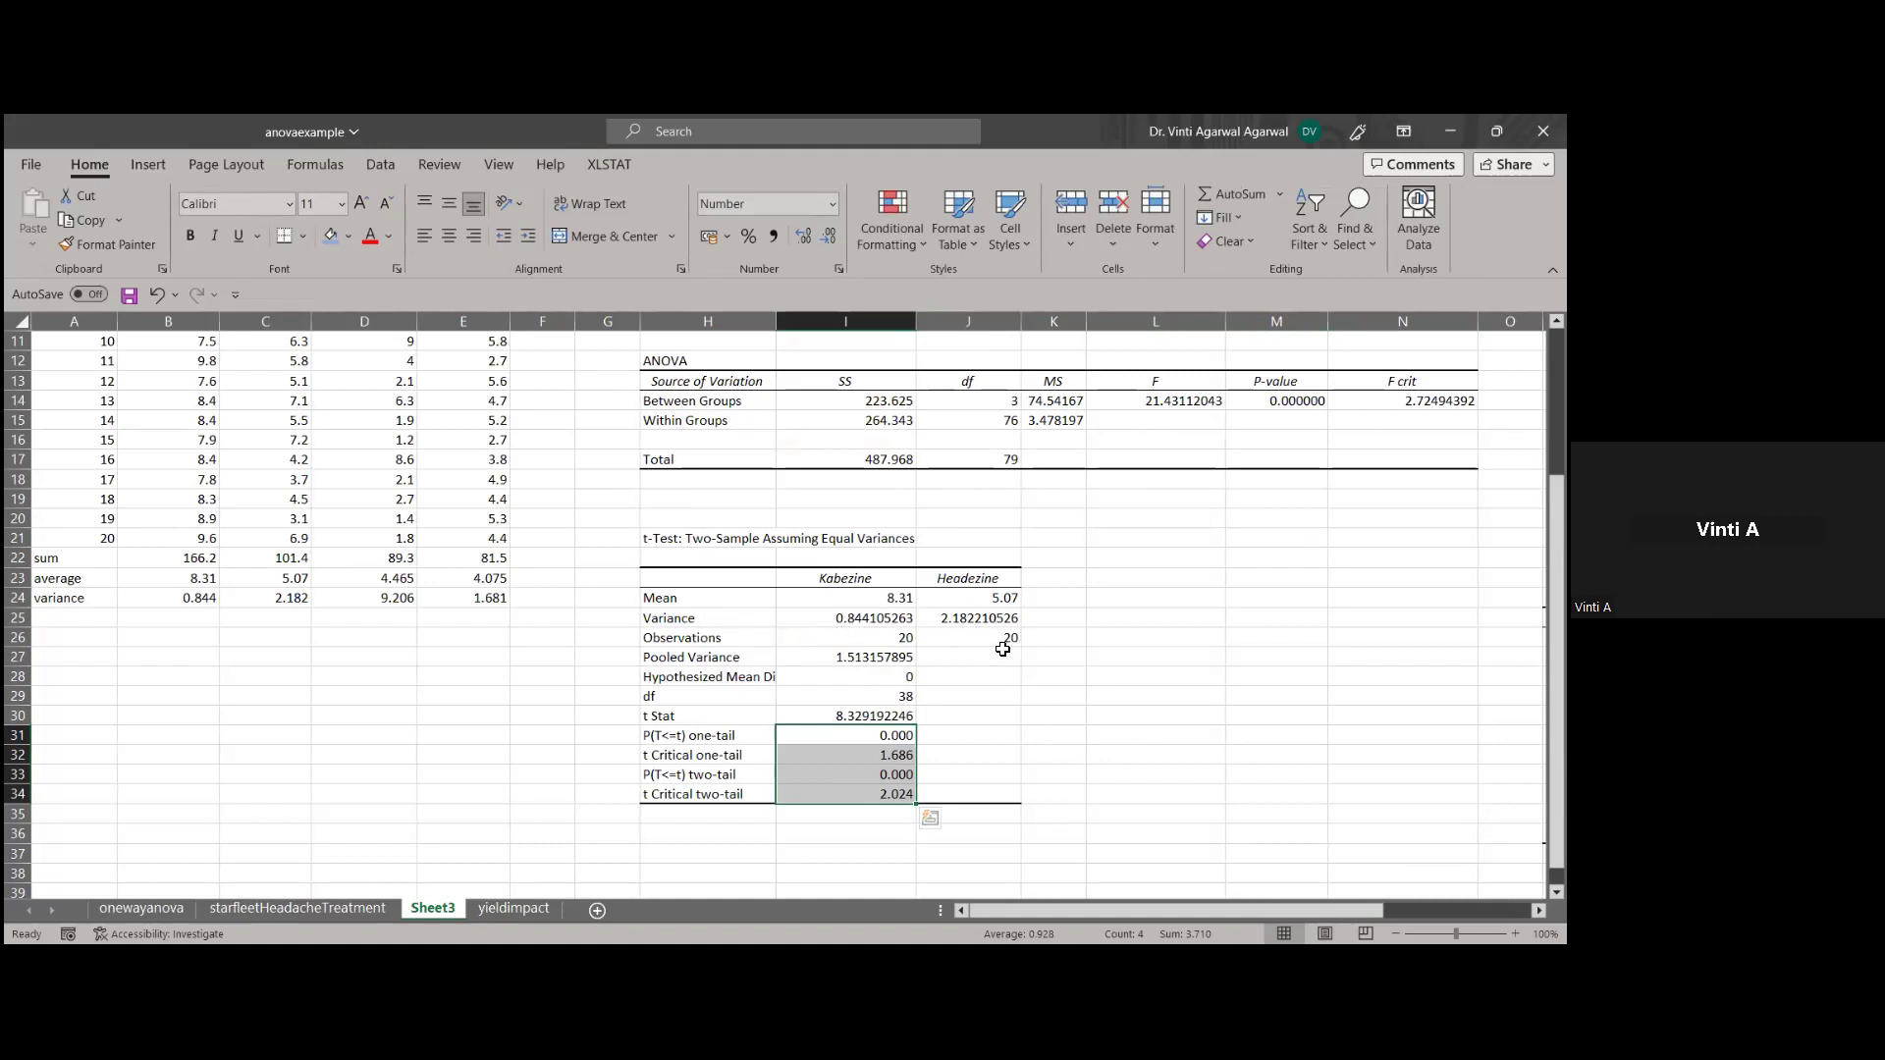
left_click(870, 660)
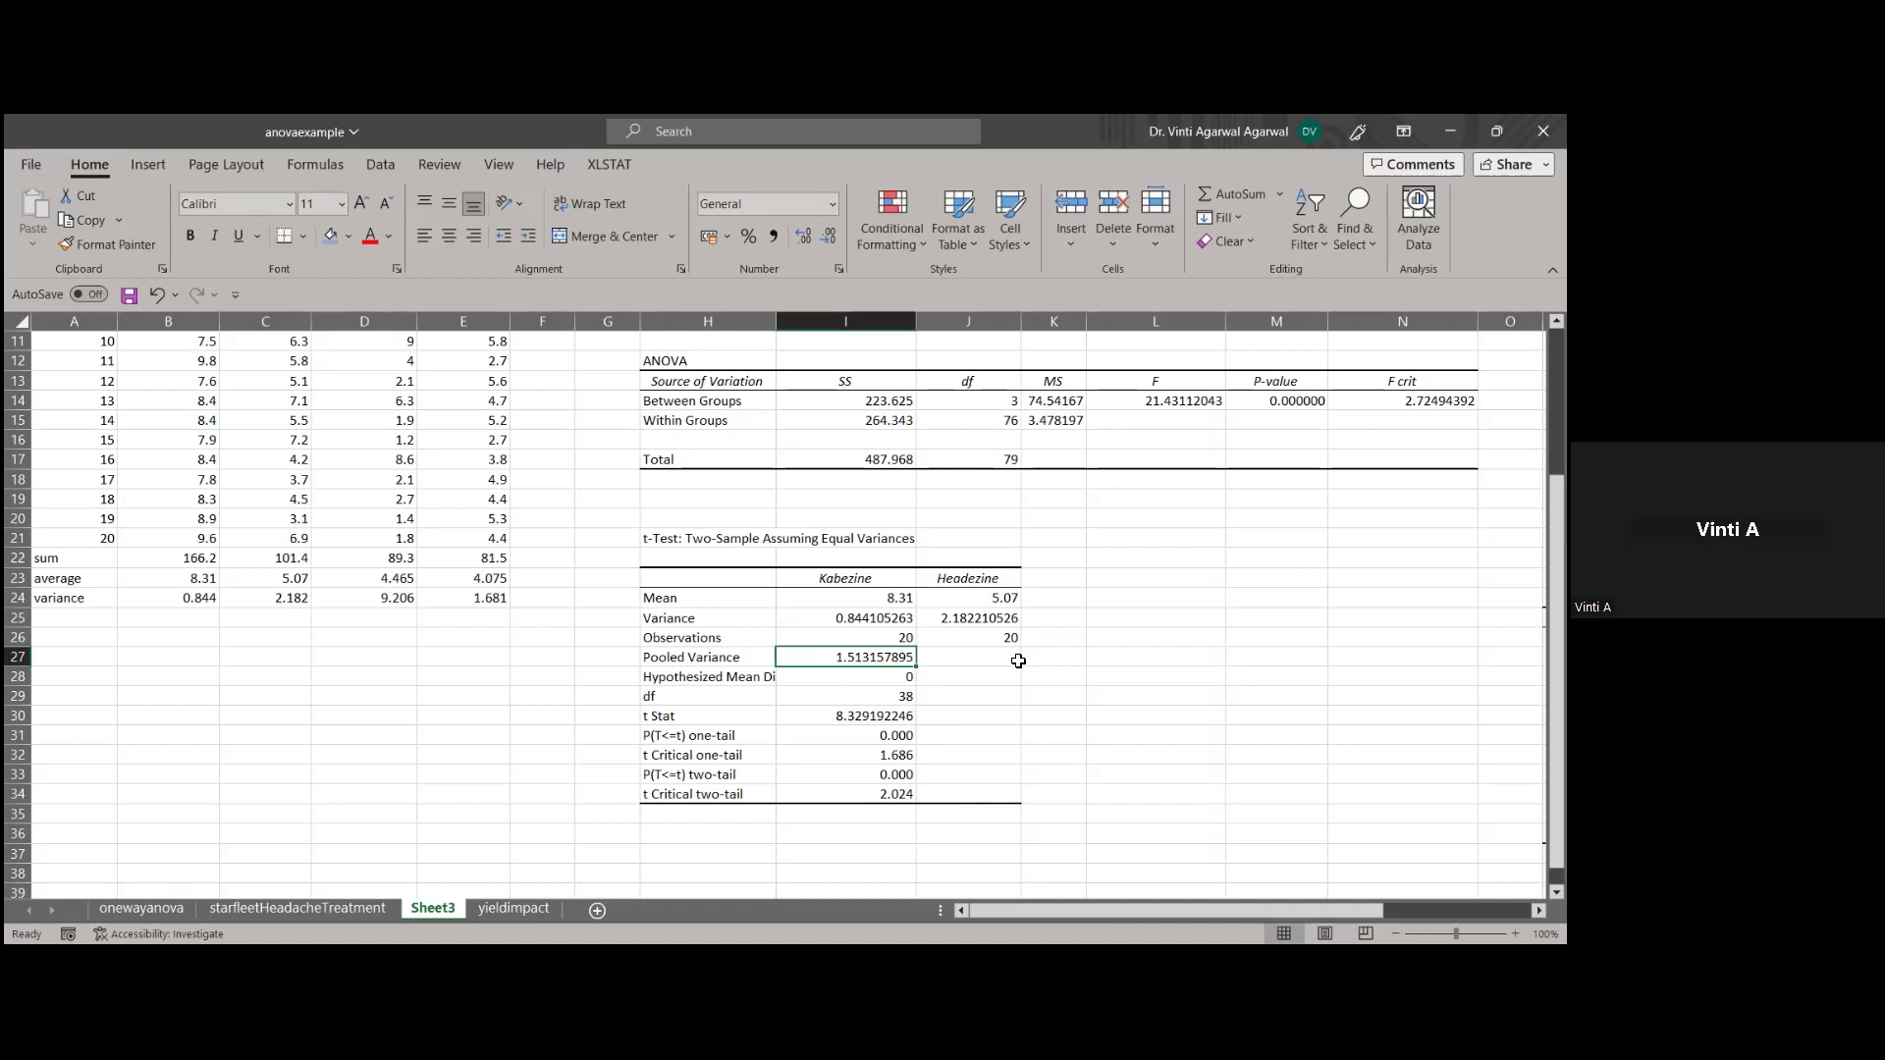
Start another t-Test: Two-Sample Assuming Equal Variances and move its dialog clear of the existing t-test results
left_click(1074, 538)
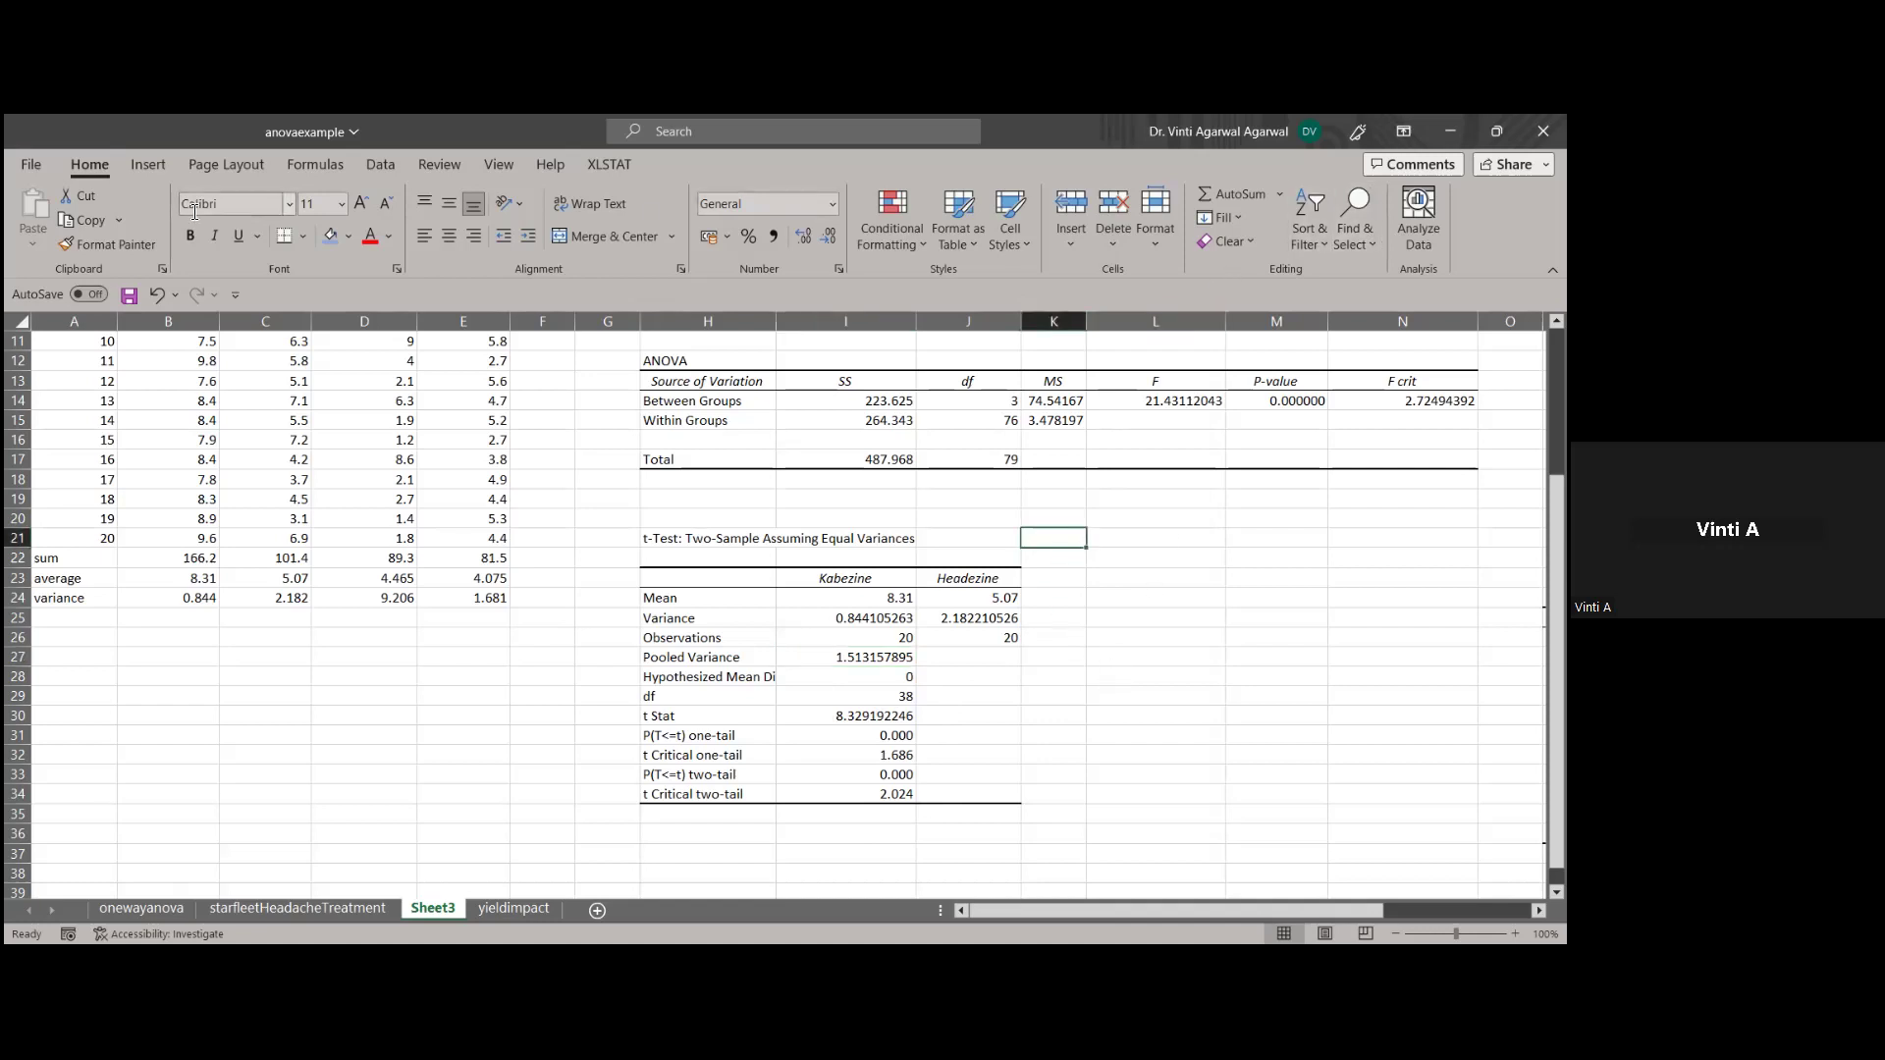
left_click(381, 165)
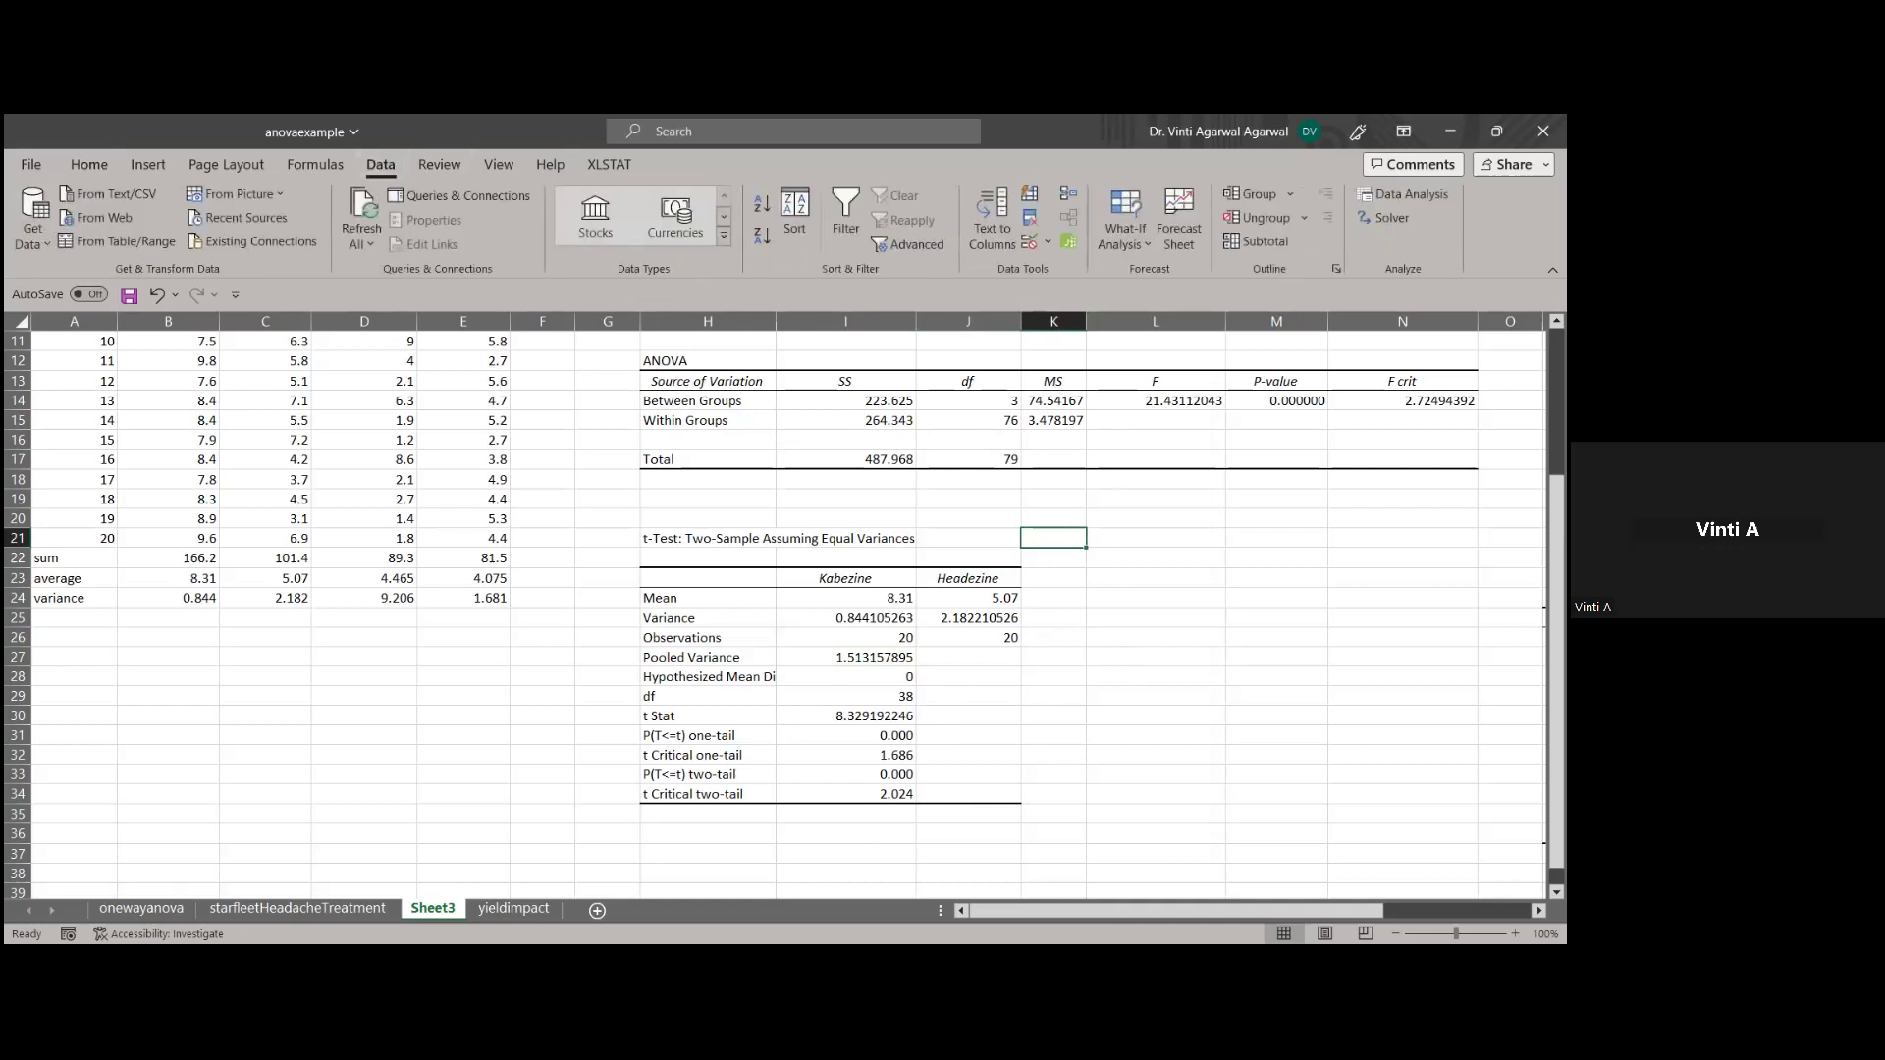
left_click(1404, 194)
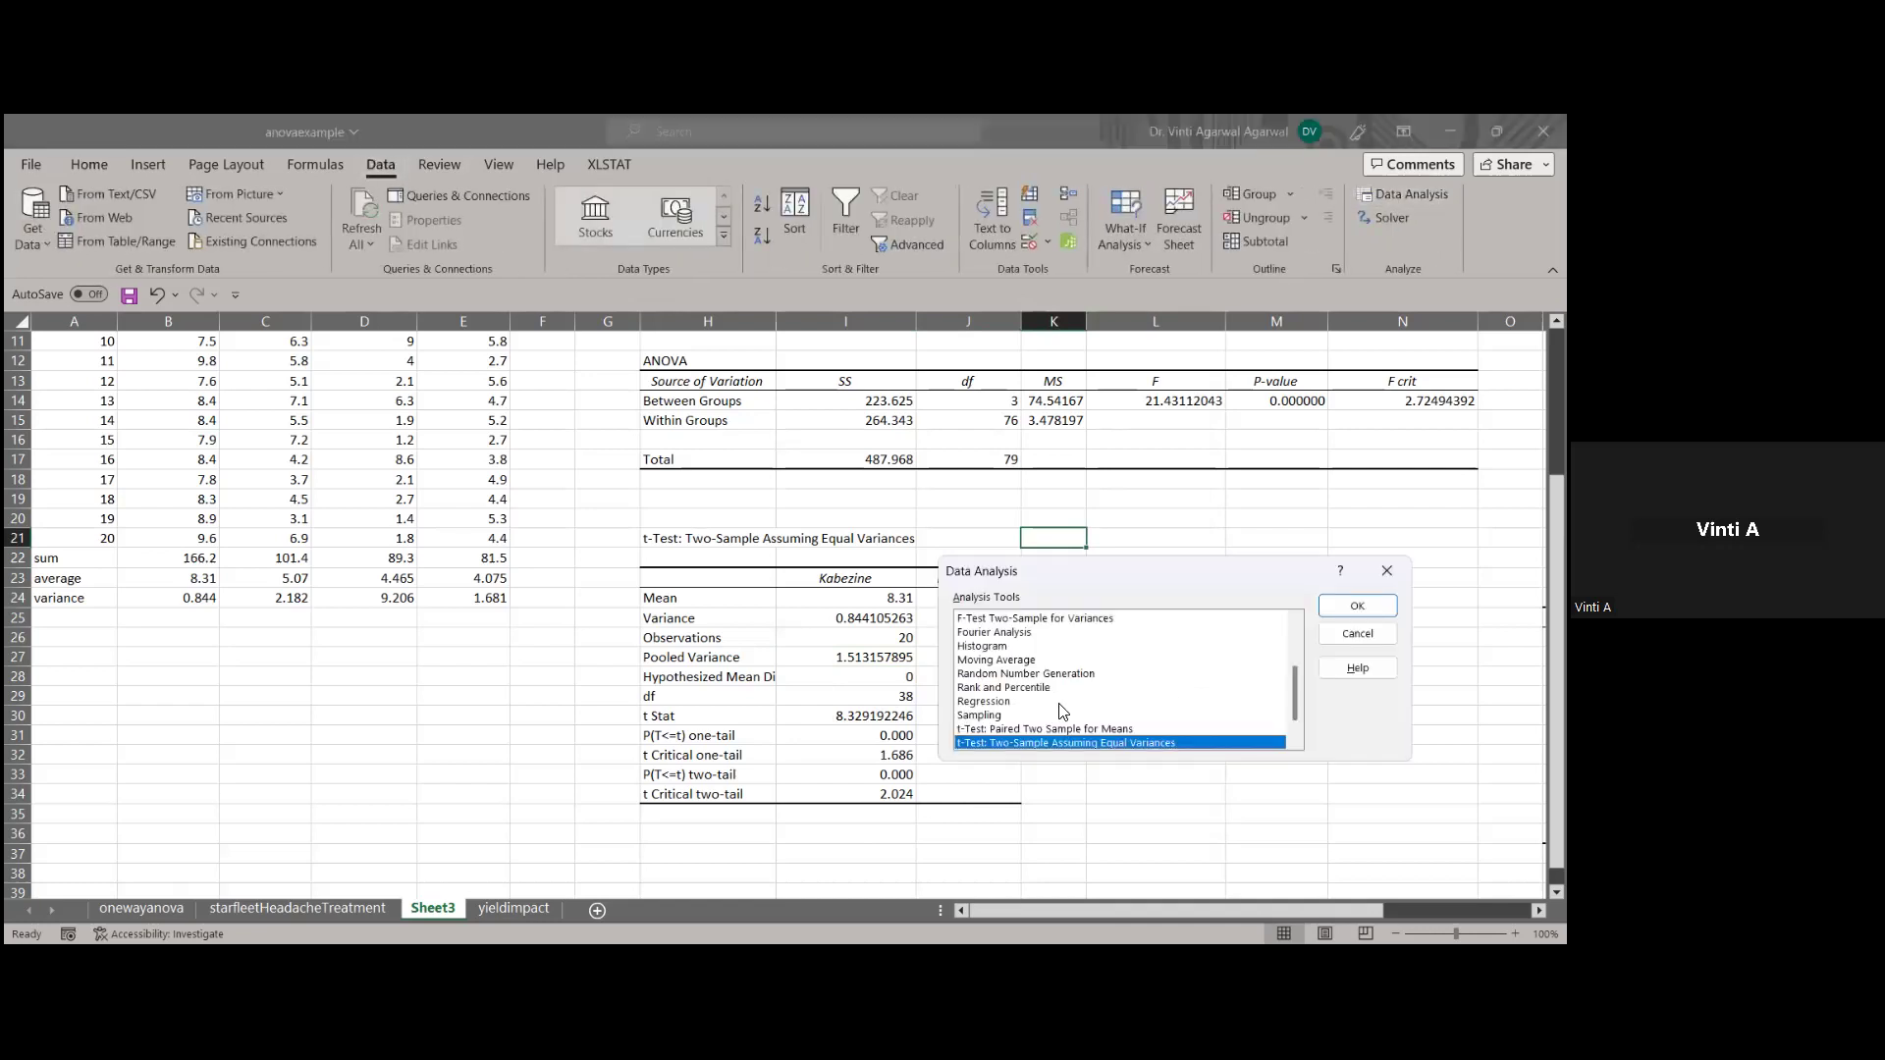
left_click(1045, 728)
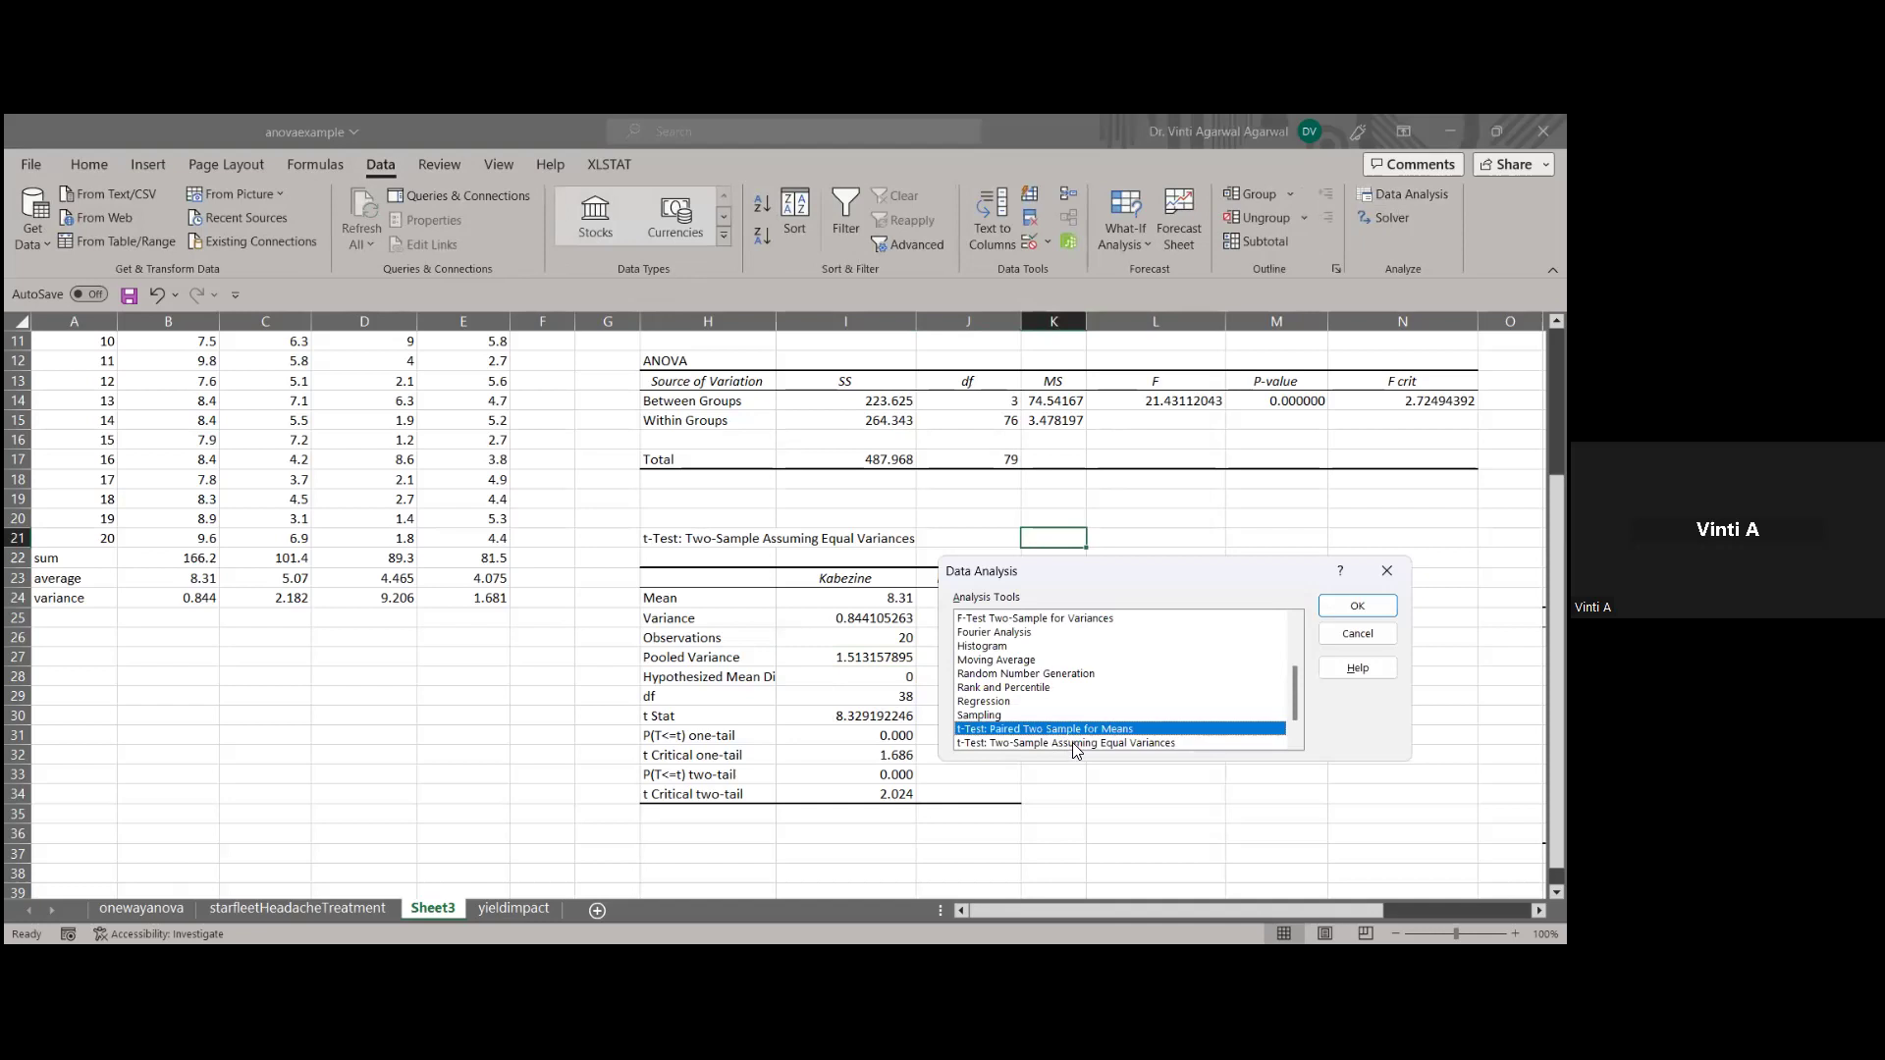
left_click(1072, 743)
left_click(1356, 606)
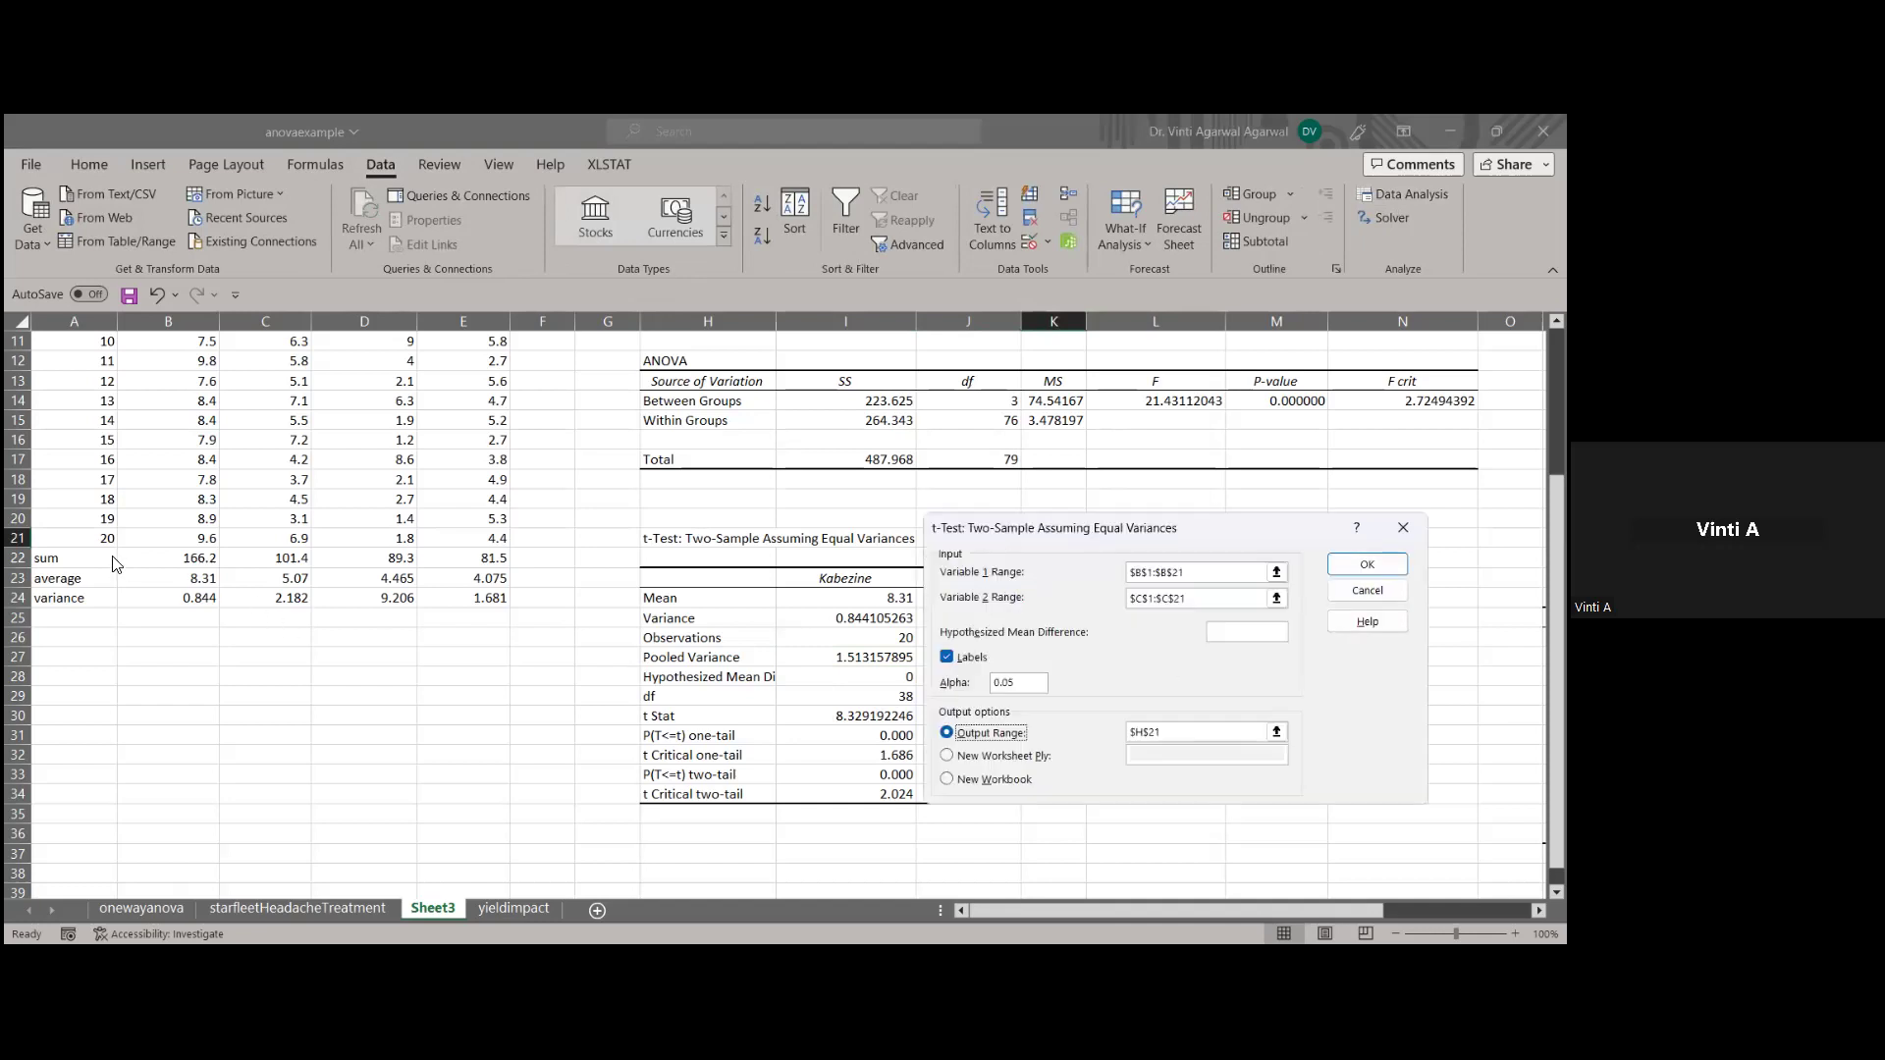
left_click_drag(1245, 527, 493, 642)
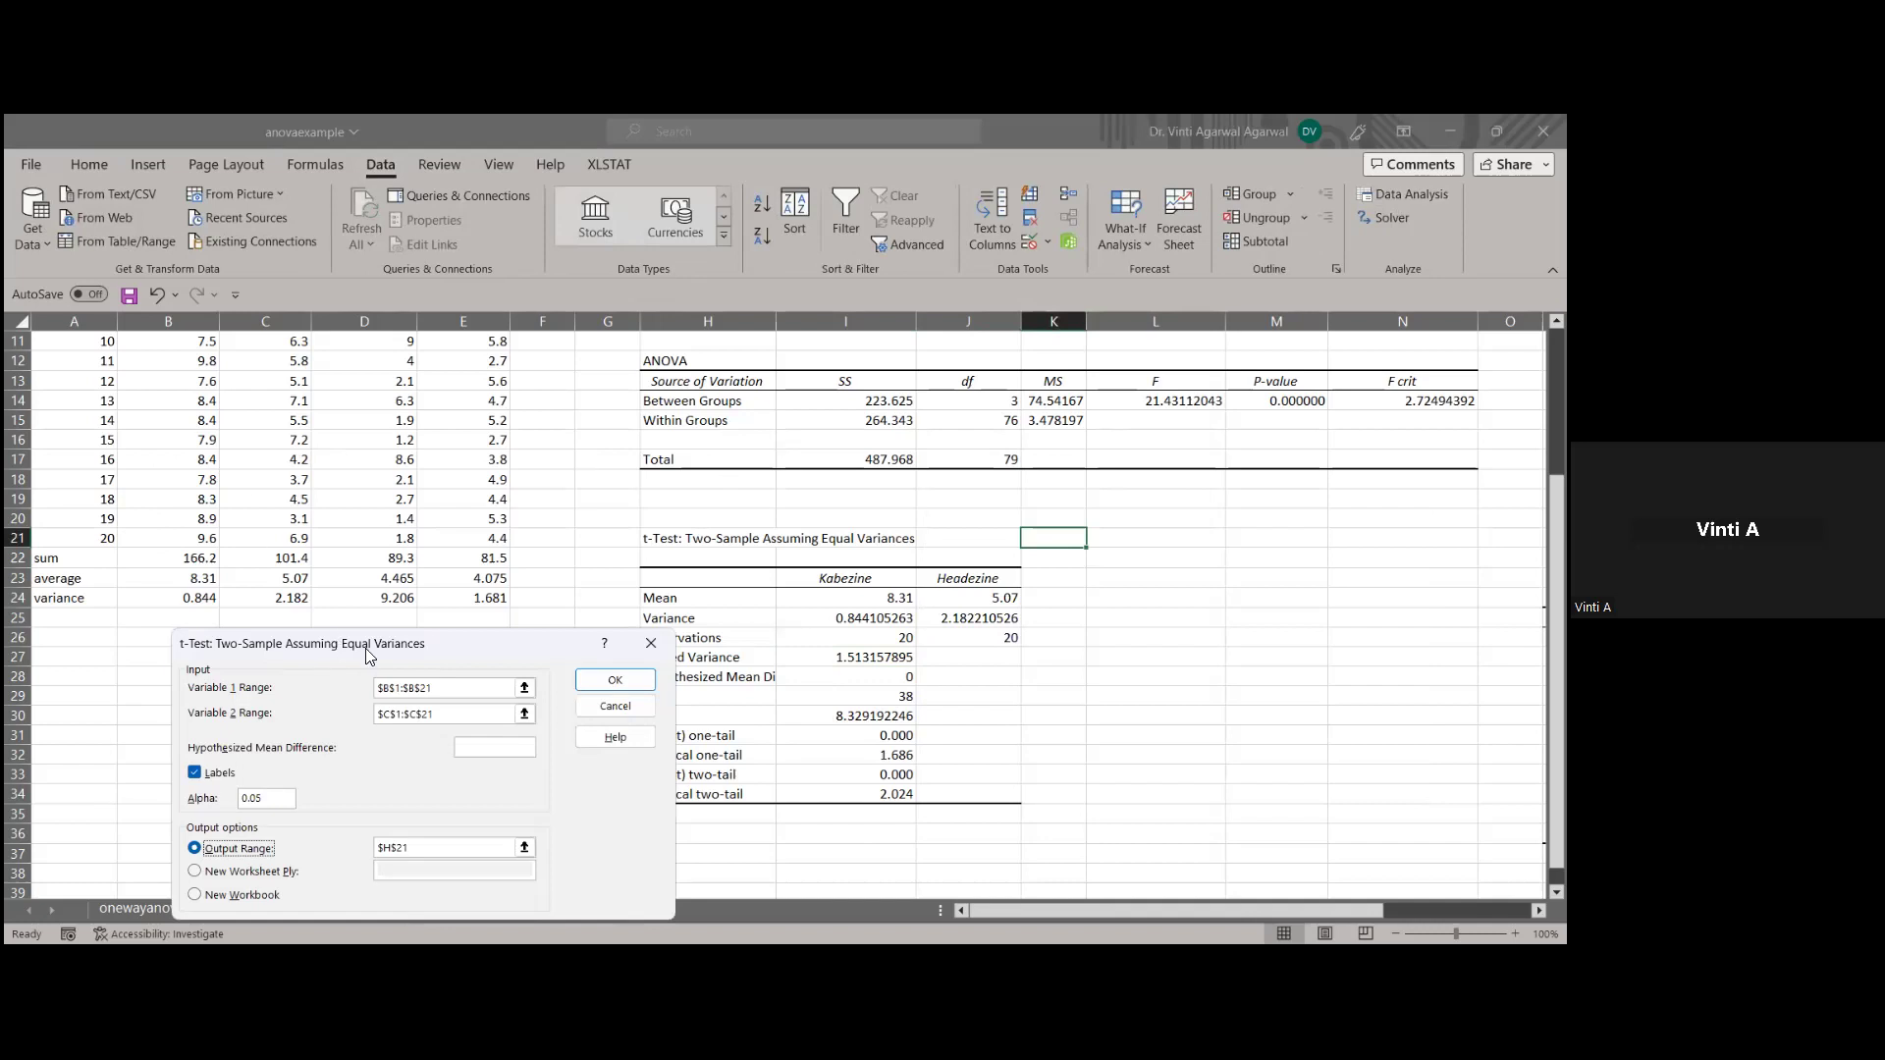
Clear the Variable 1 and Variable 2 ranges carried over from the previous t-test
left_click(446, 690)
left_click_drag(446, 690, 372, 689)
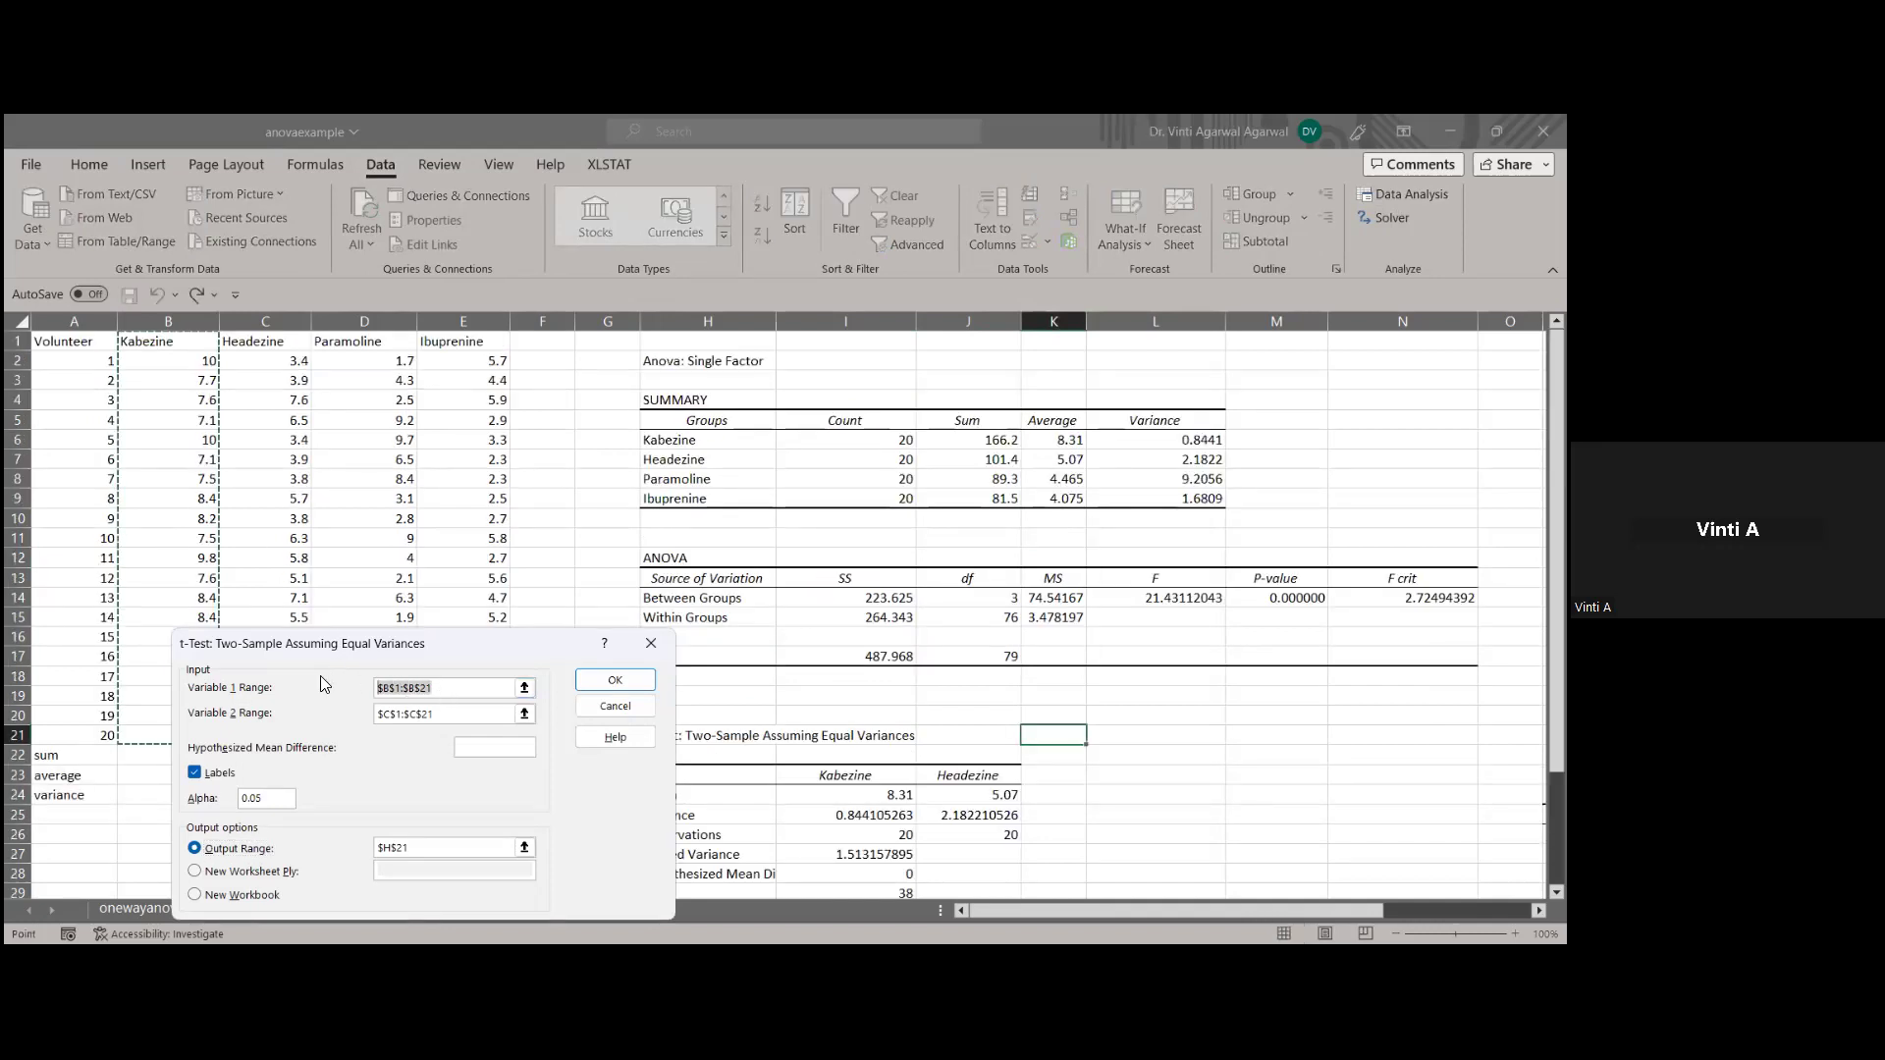
key("BackSpace")
left_click(460, 714)
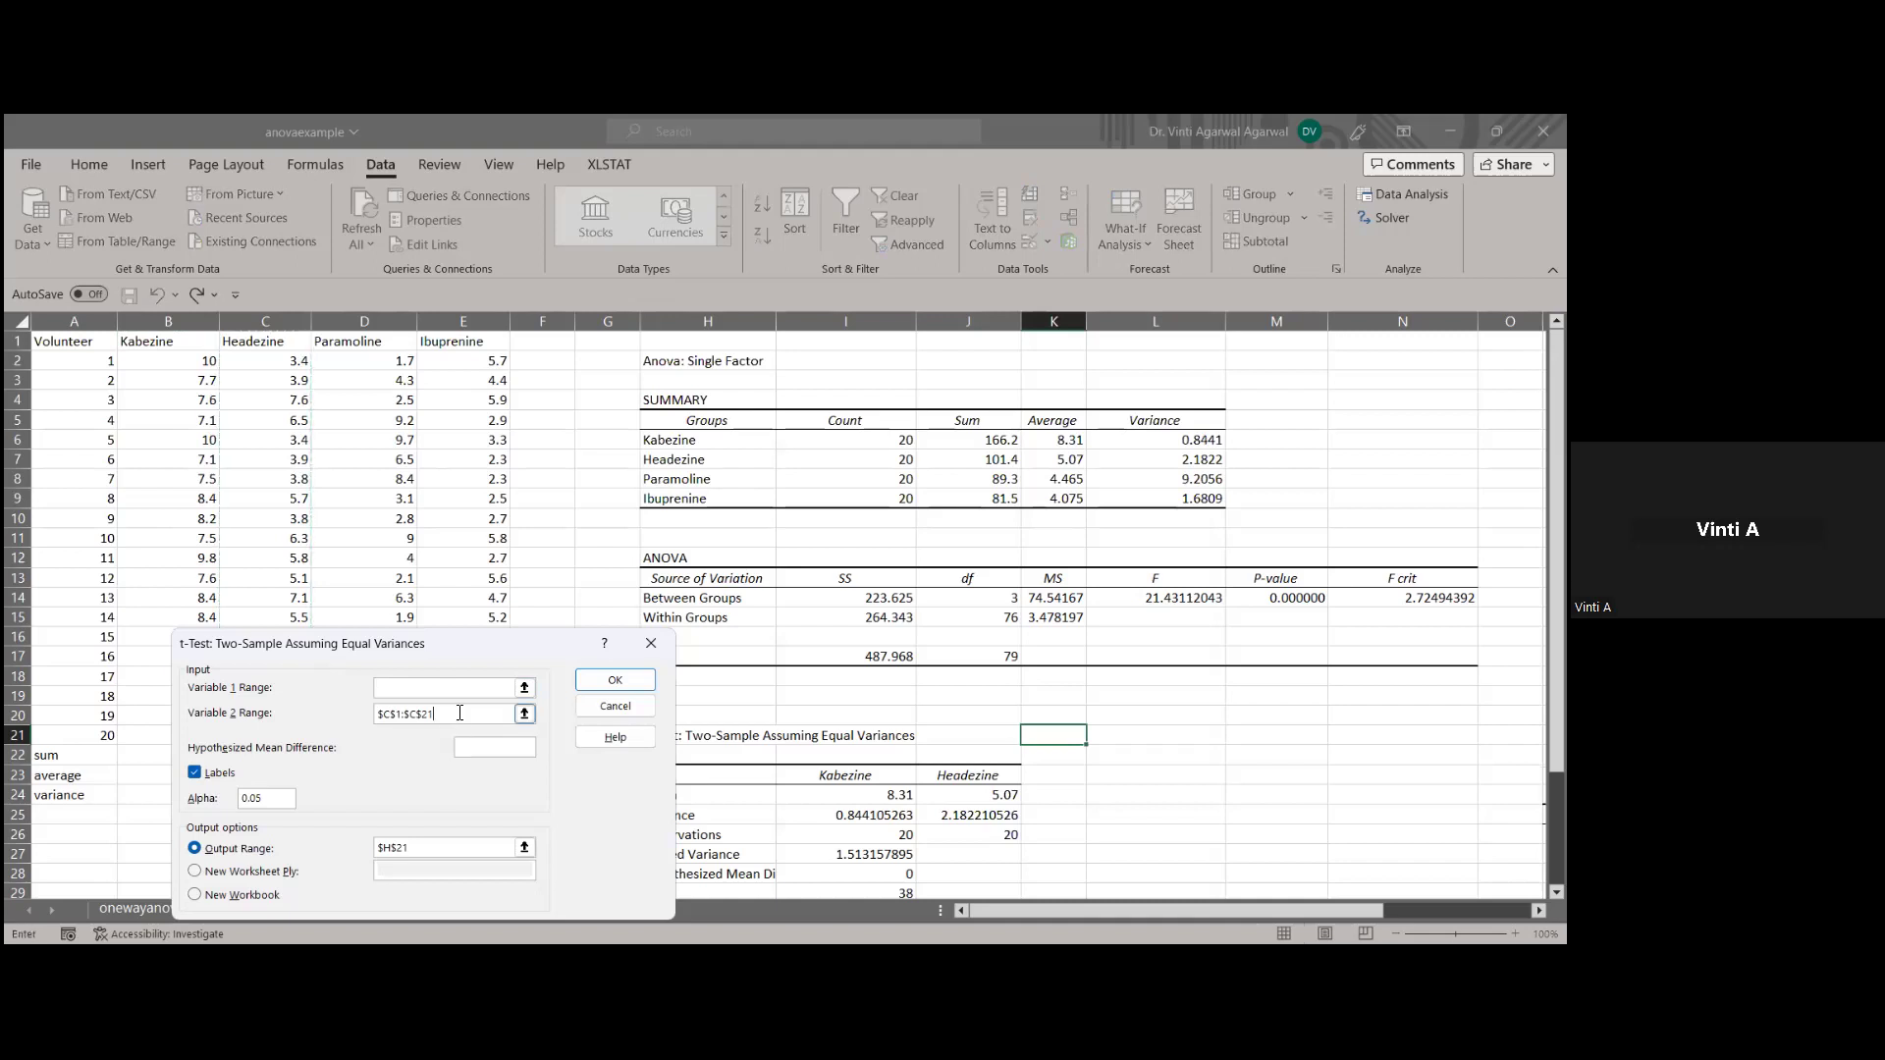
key("BackSpace")
key("BackSpace")
left_click(178, 343)
left_click_drag(178, 343, 159, 737)
left_click_drag(433, 714, 339, 701)
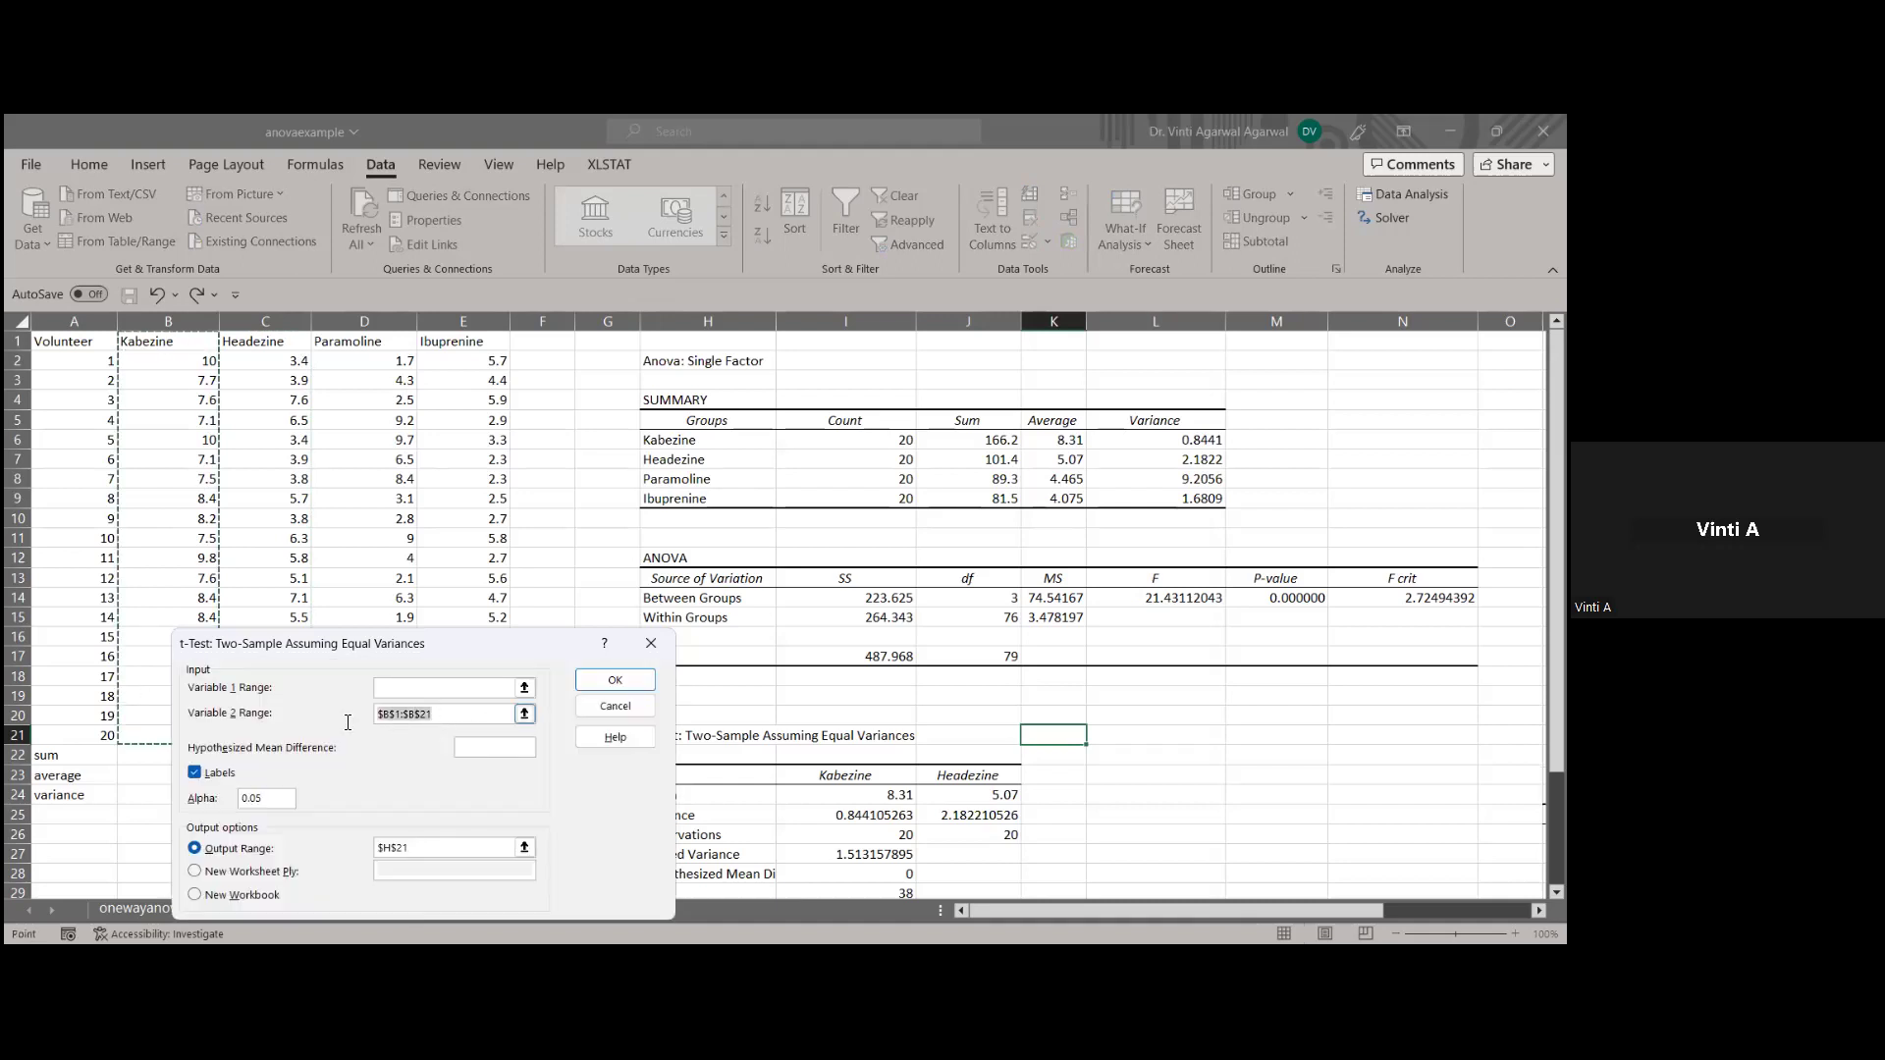
key("BackSpace")
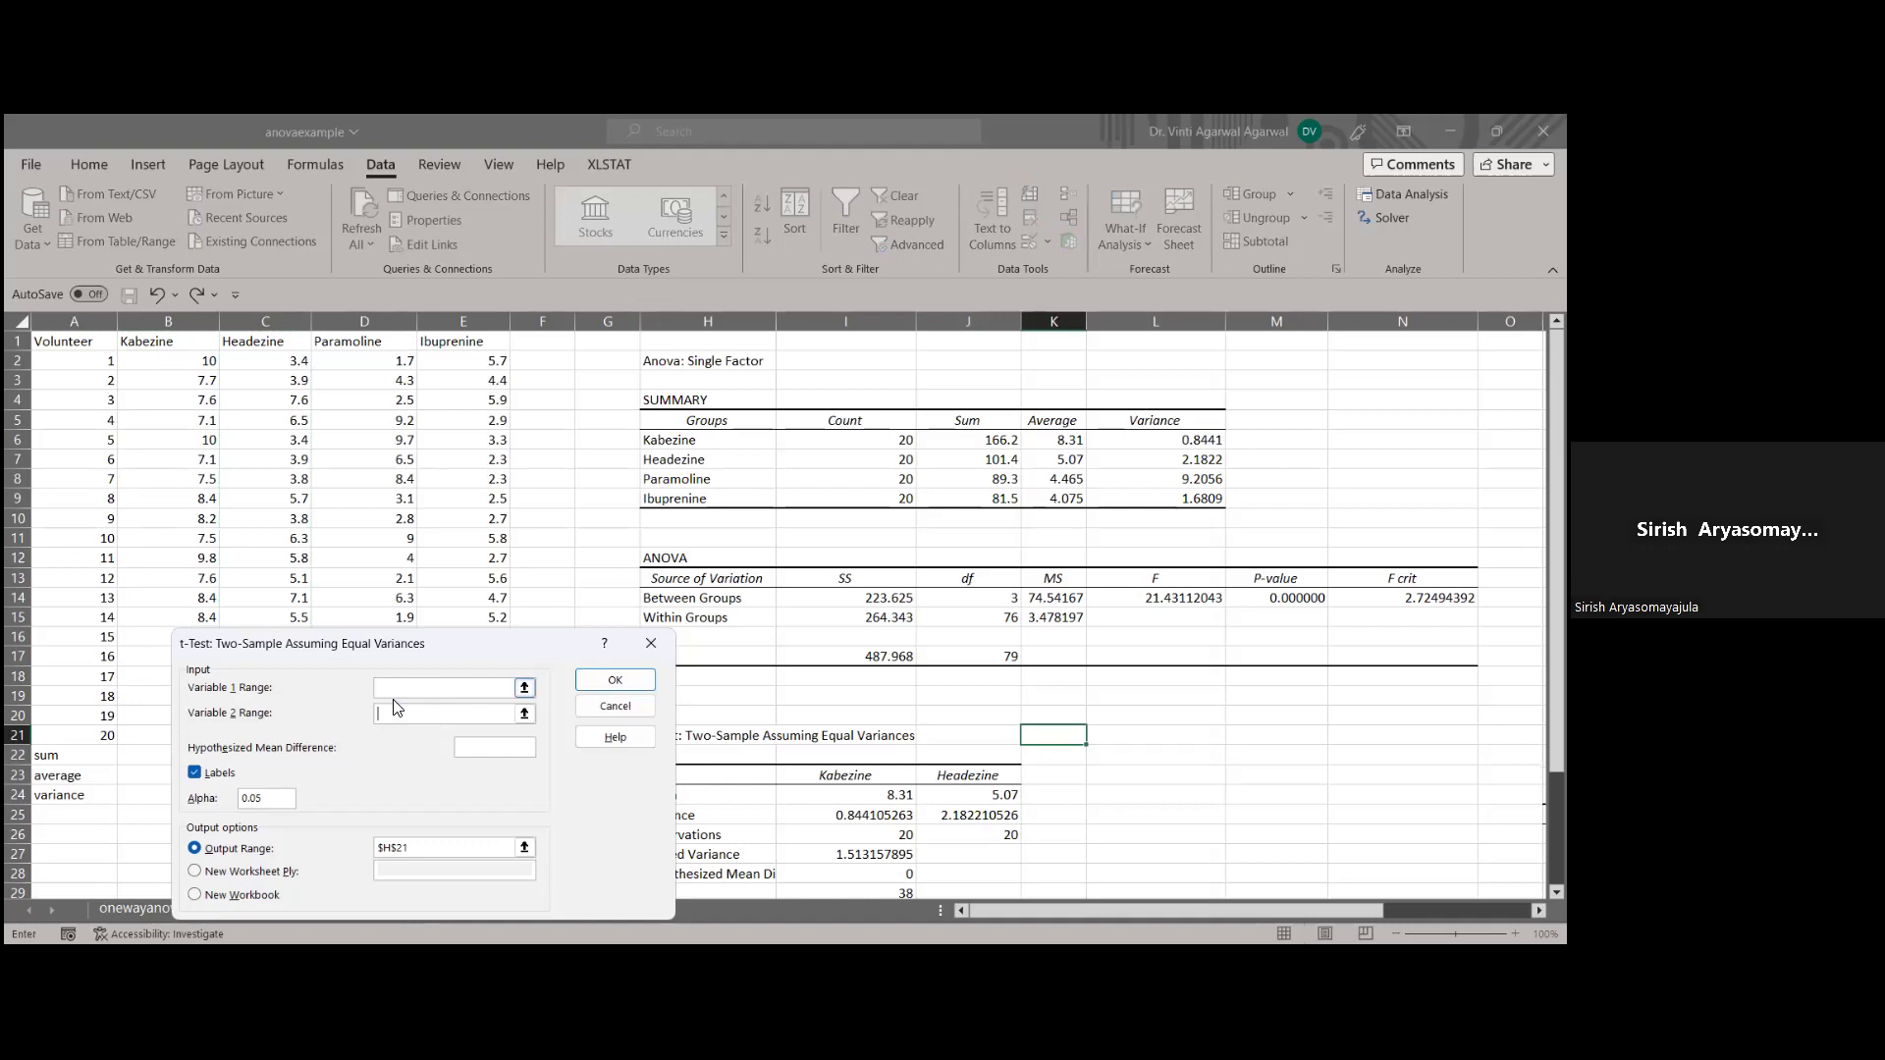
Set the t-test's Variable 1 range to the Kabezine column B1:B21 and Variable 2 to the Paramoline column D1:D21
left_click(180, 338)
left_click_drag(180, 338, 157, 737)
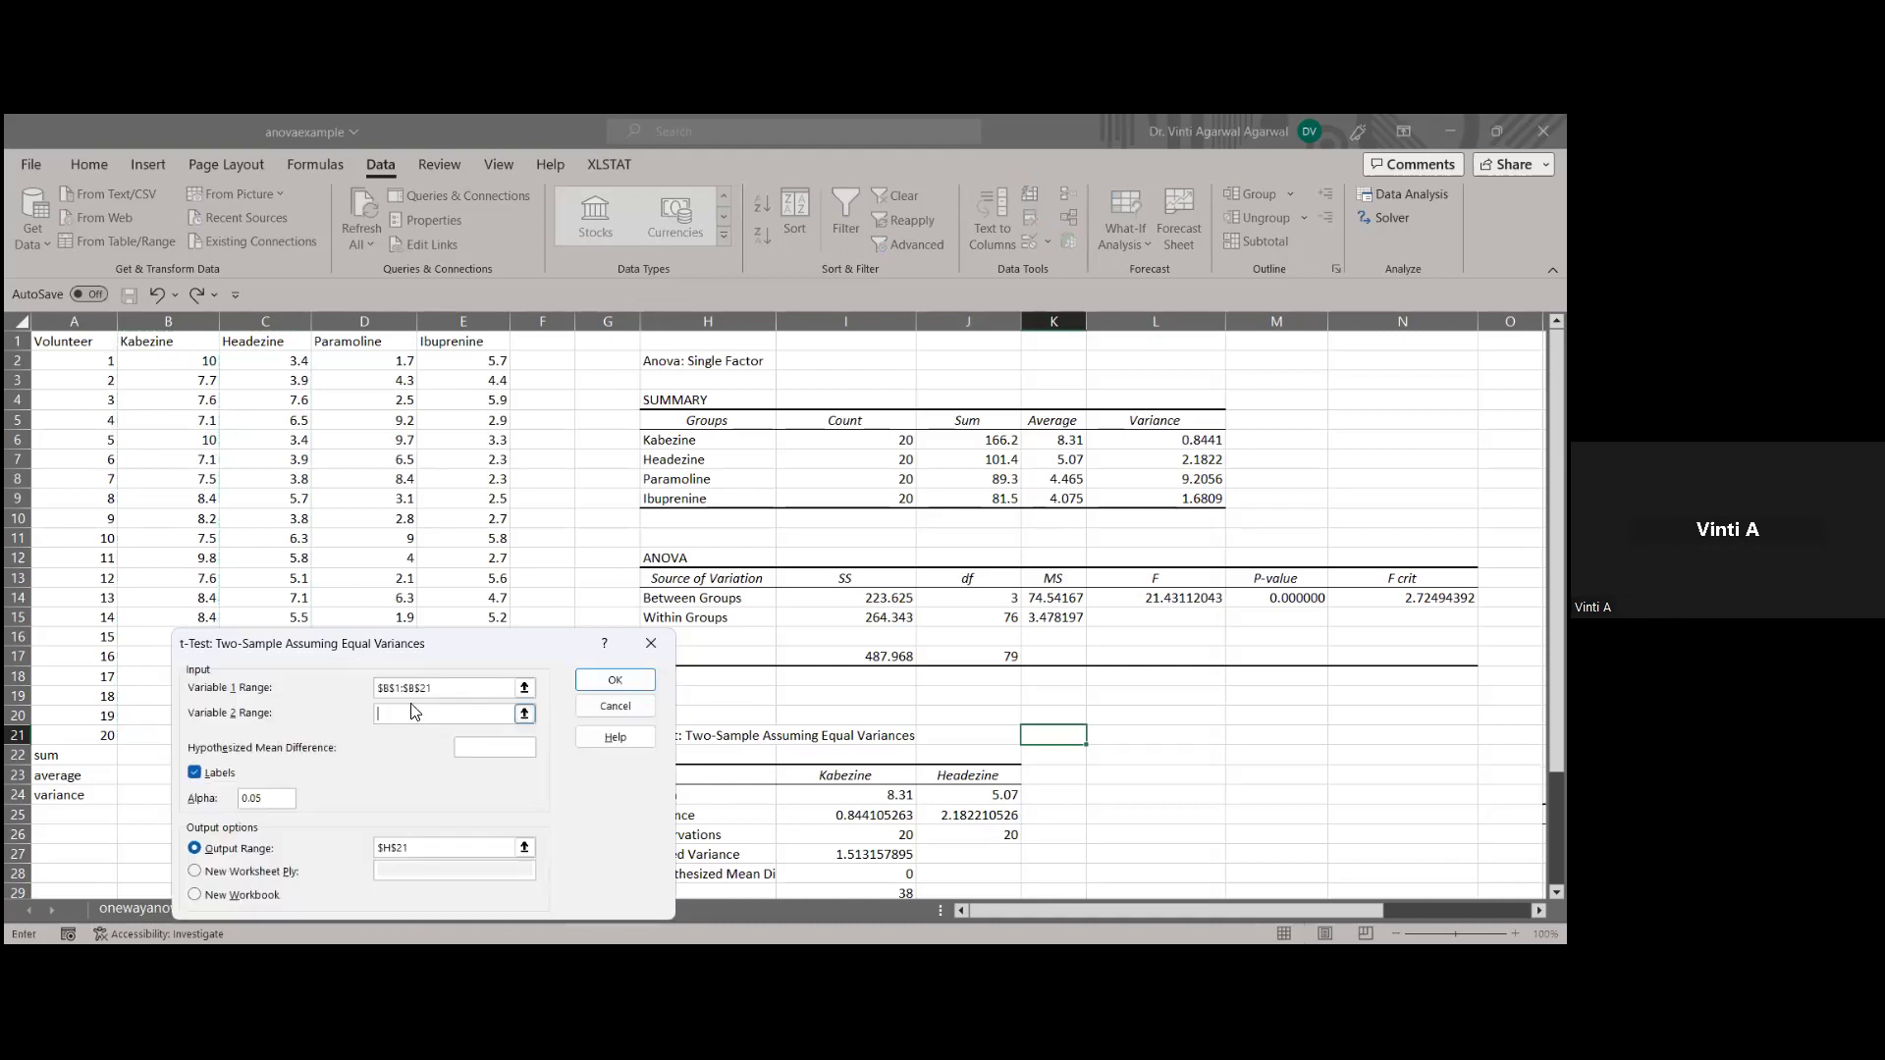
left_click_drag(349, 341, 376, 735)
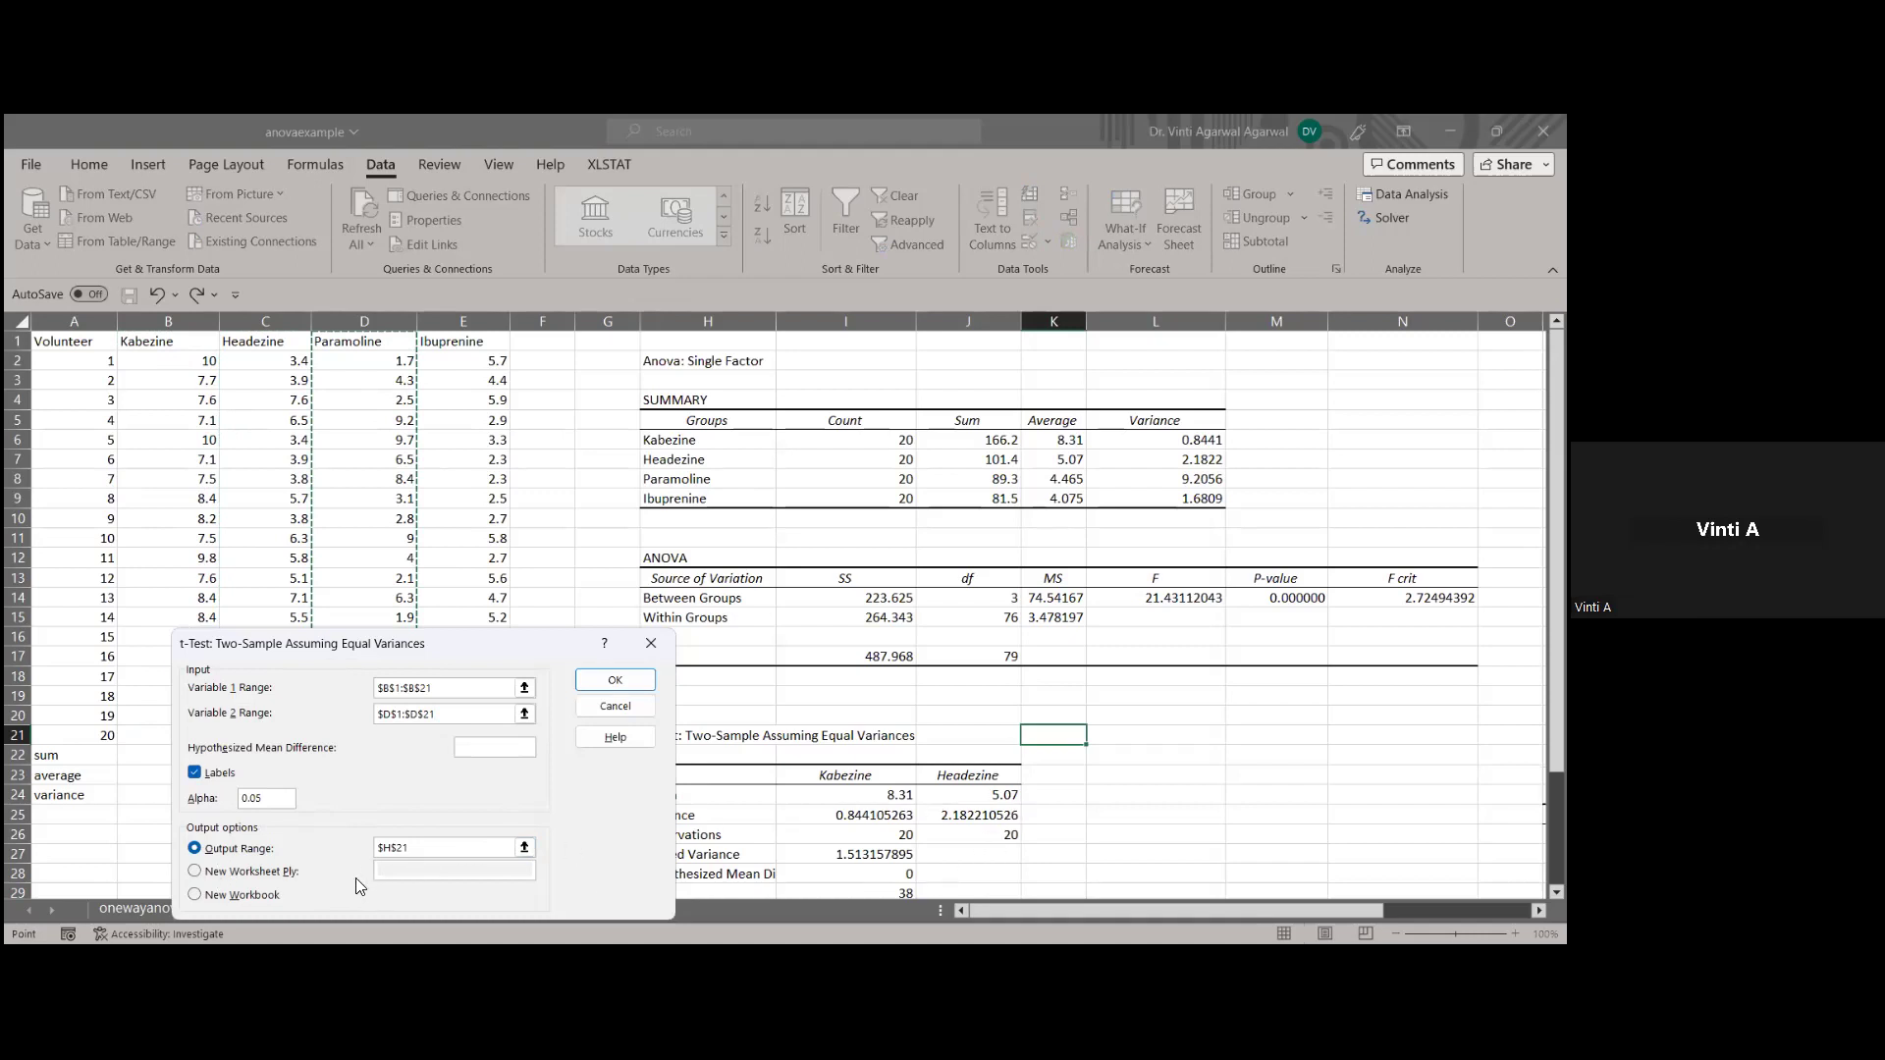
Set the Kabezine versus Paramoline t-test's output range to cell L21 and run the test
left_click(432, 850)
key("BackSpace")
key("BackSpace")
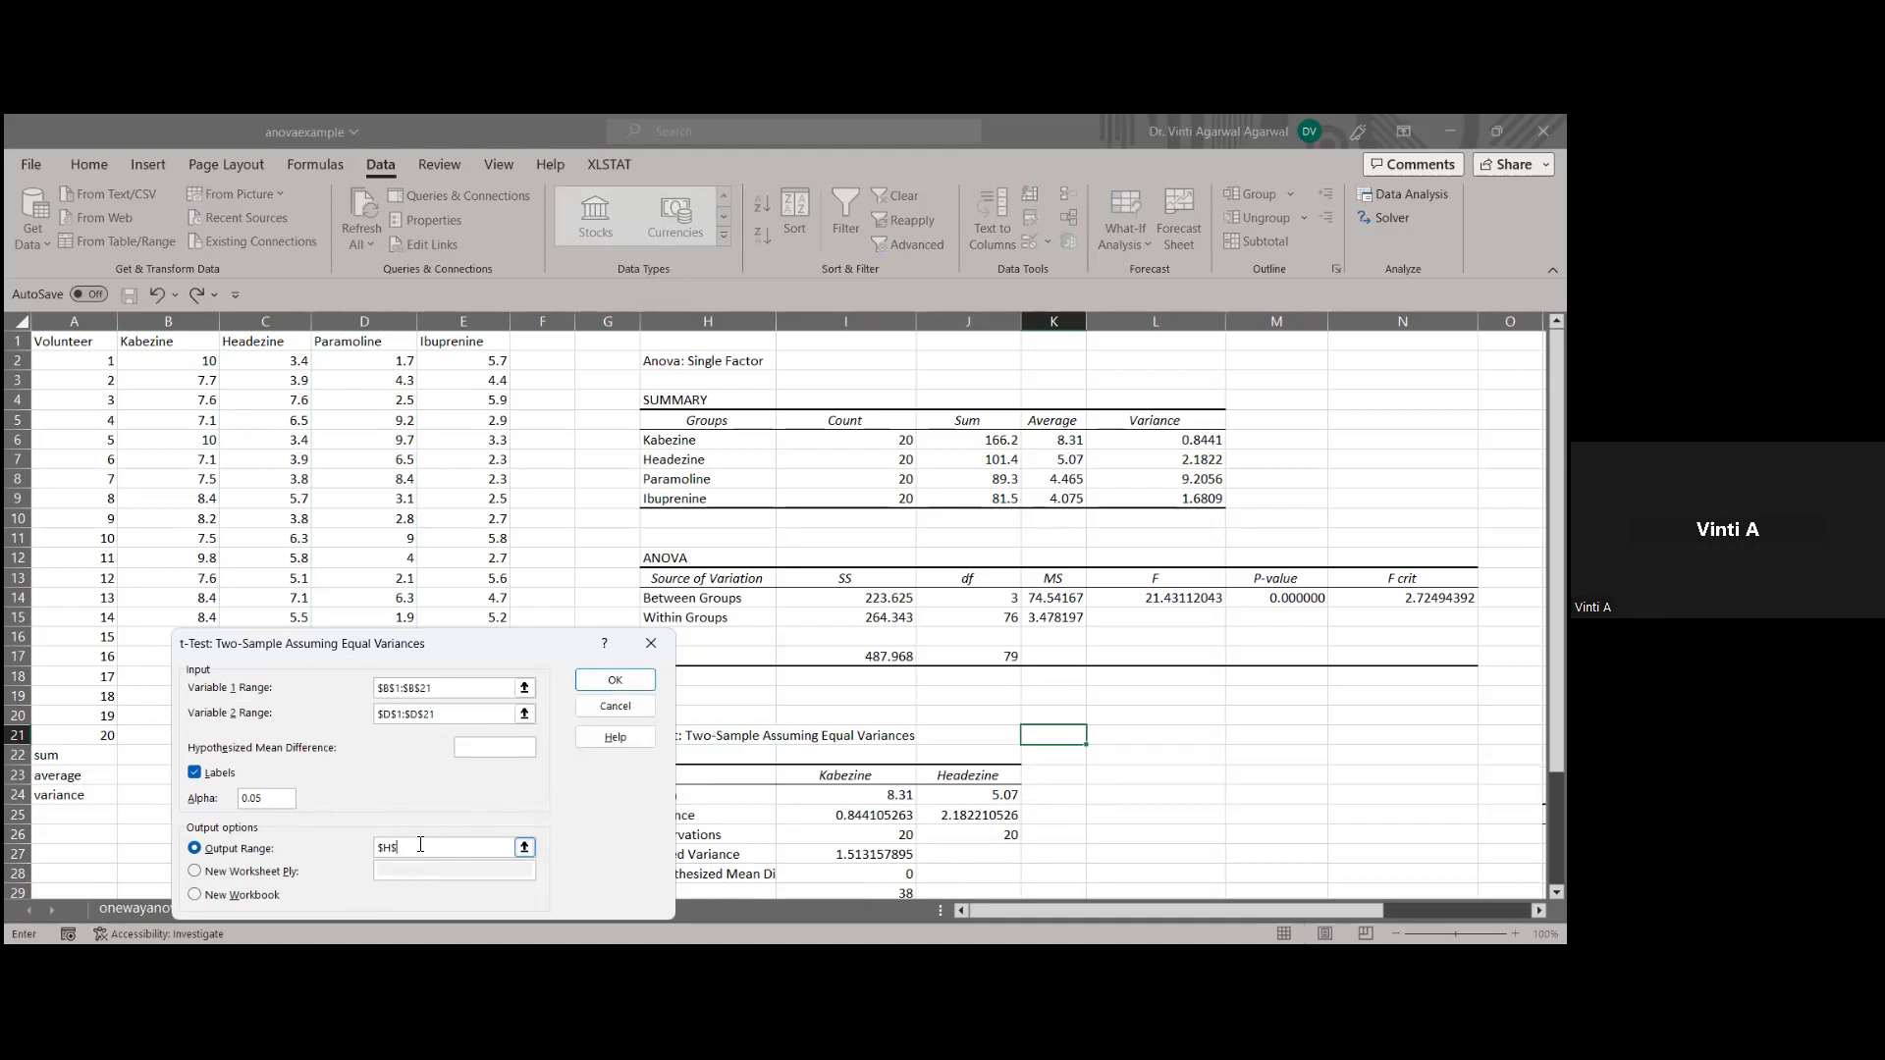
left_click(1131, 738)
left_click(605, 681)
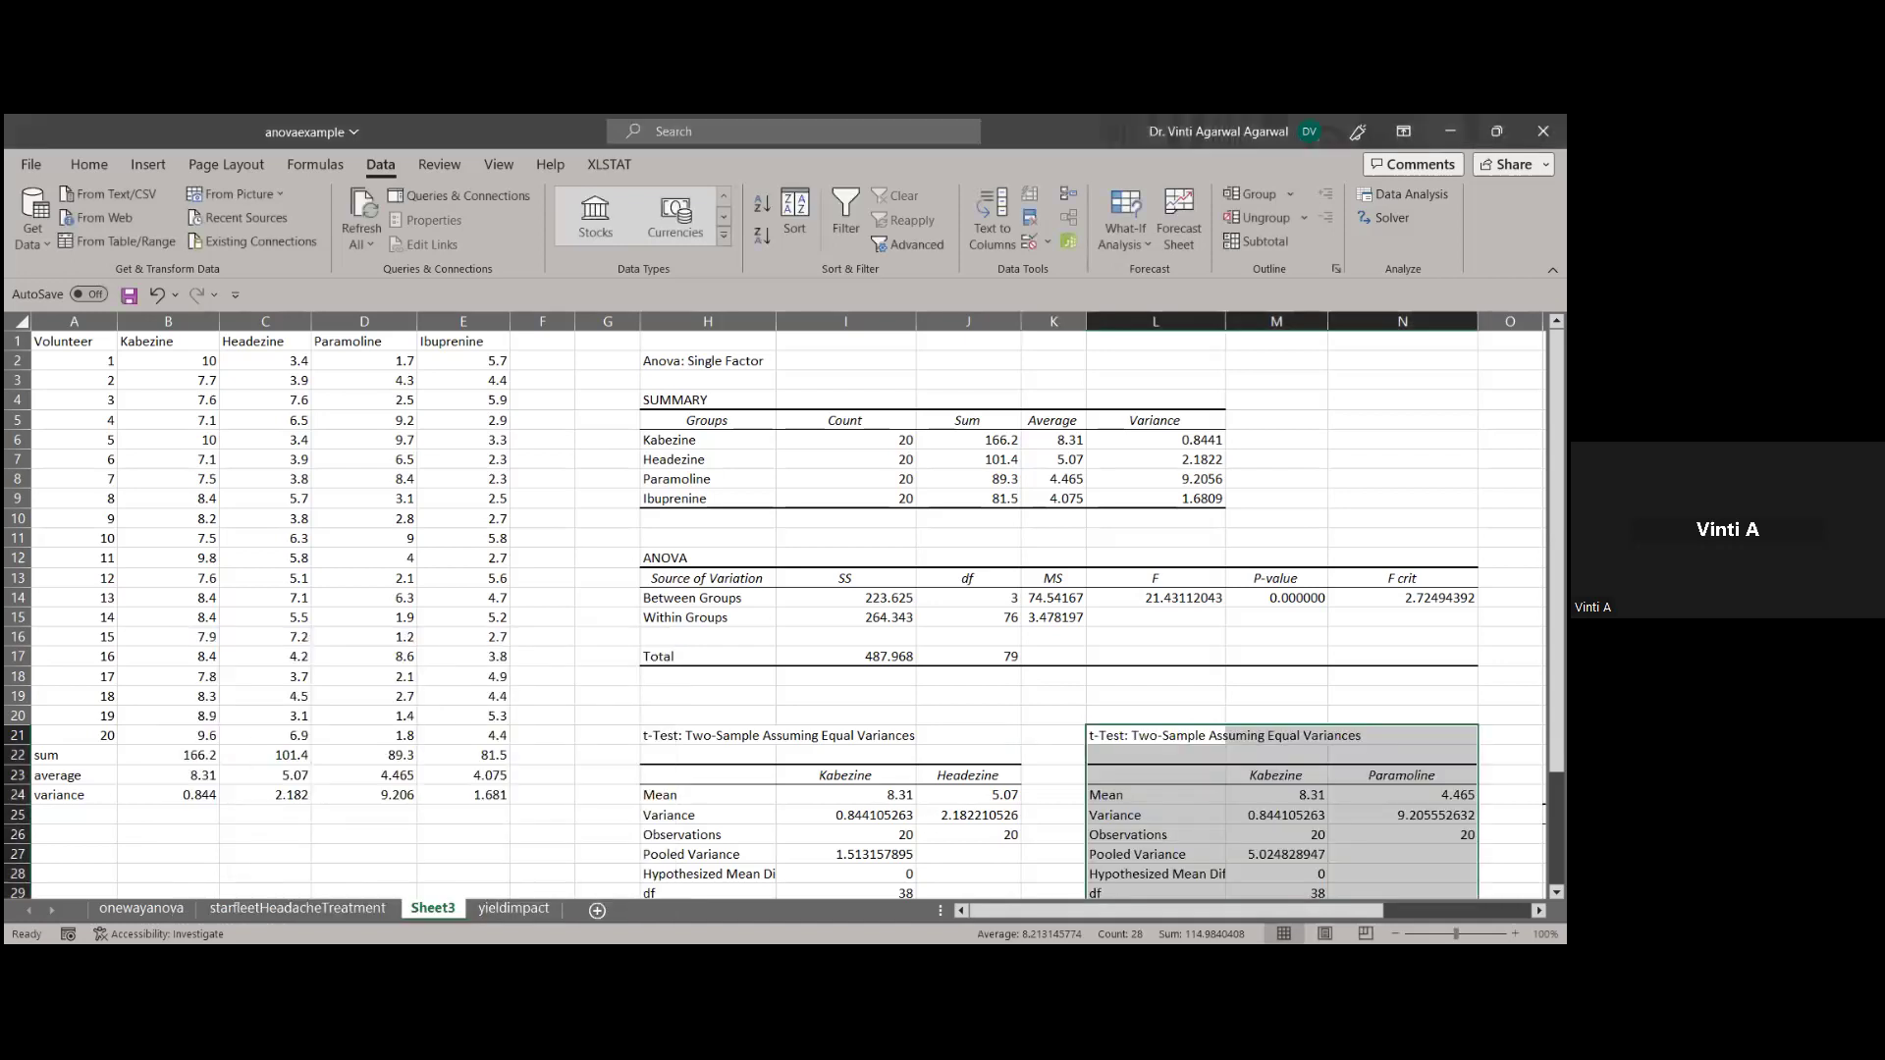
Format the Kabezine versus Paramoline t-test's P and t Critical values in M31:M34 as numbers with two decimal places
scroll(776, 615, "down", 1)
scroll(776, 615, "down", 3)
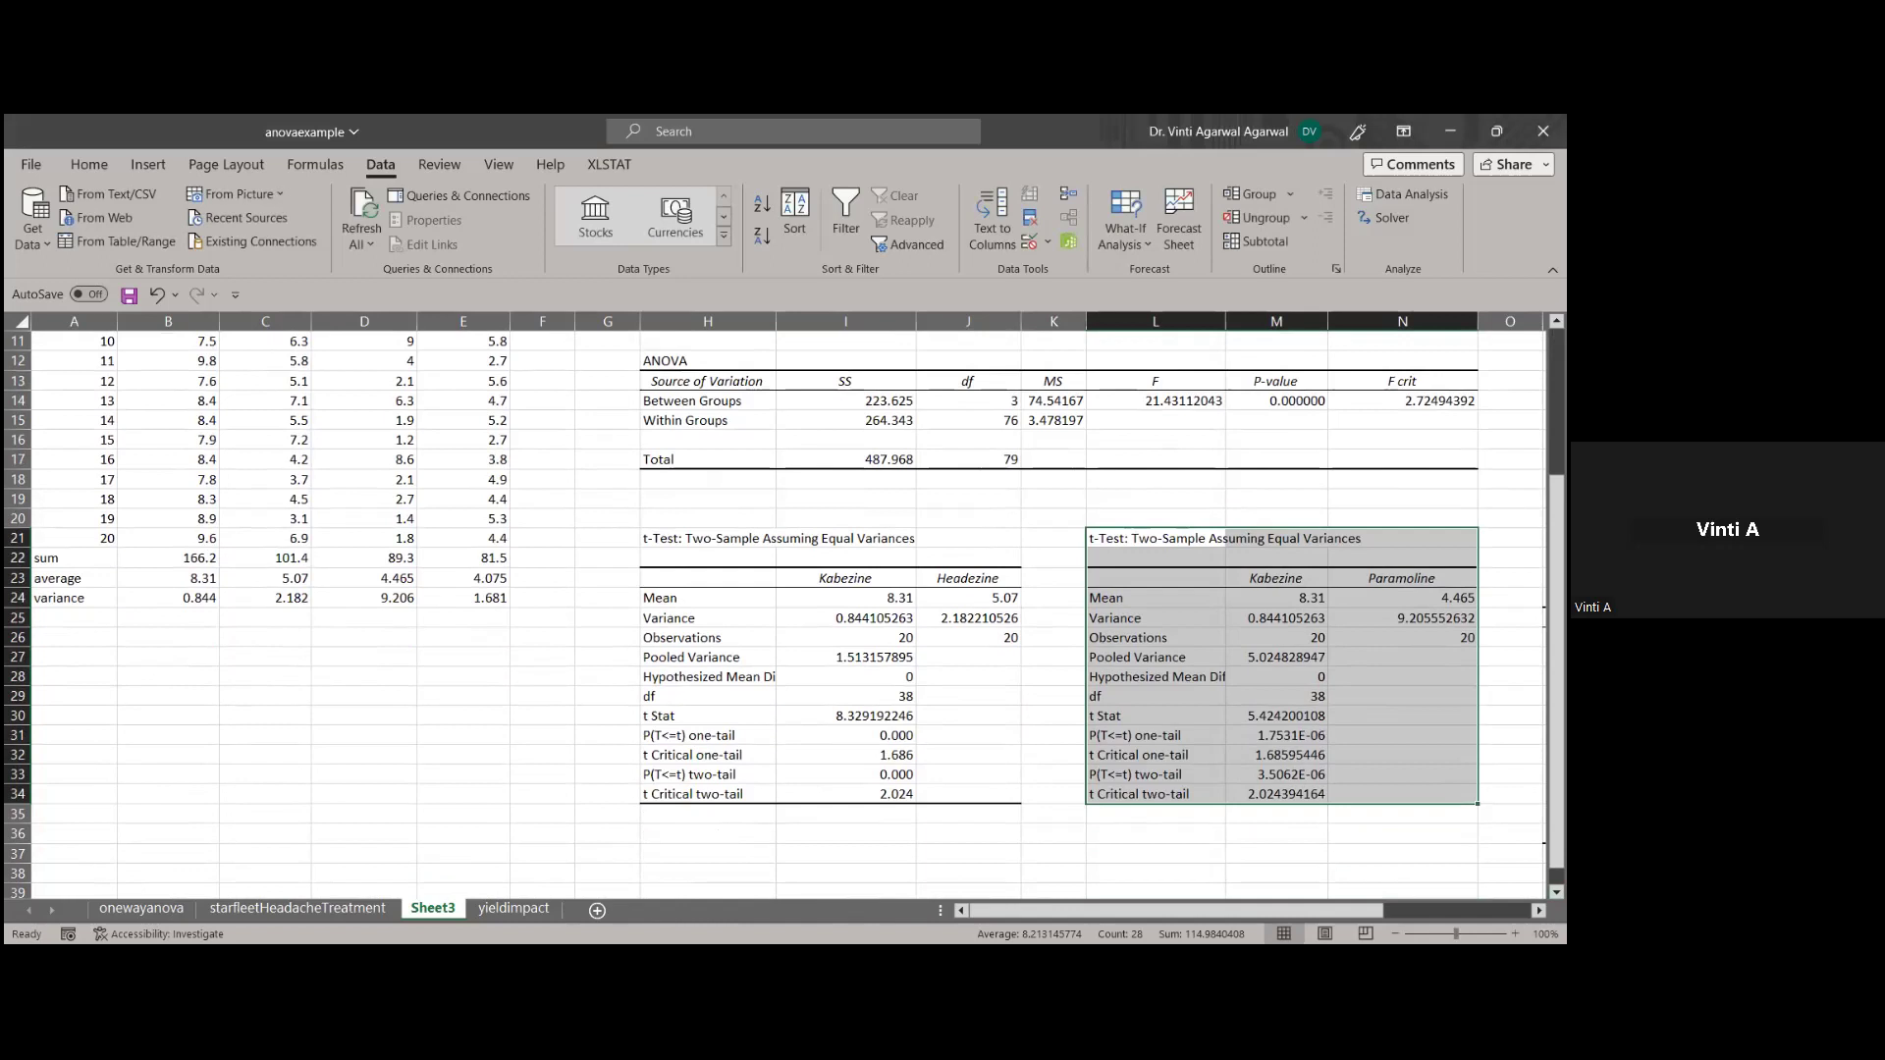
left_click_drag(1276, 735, 1277, 794)
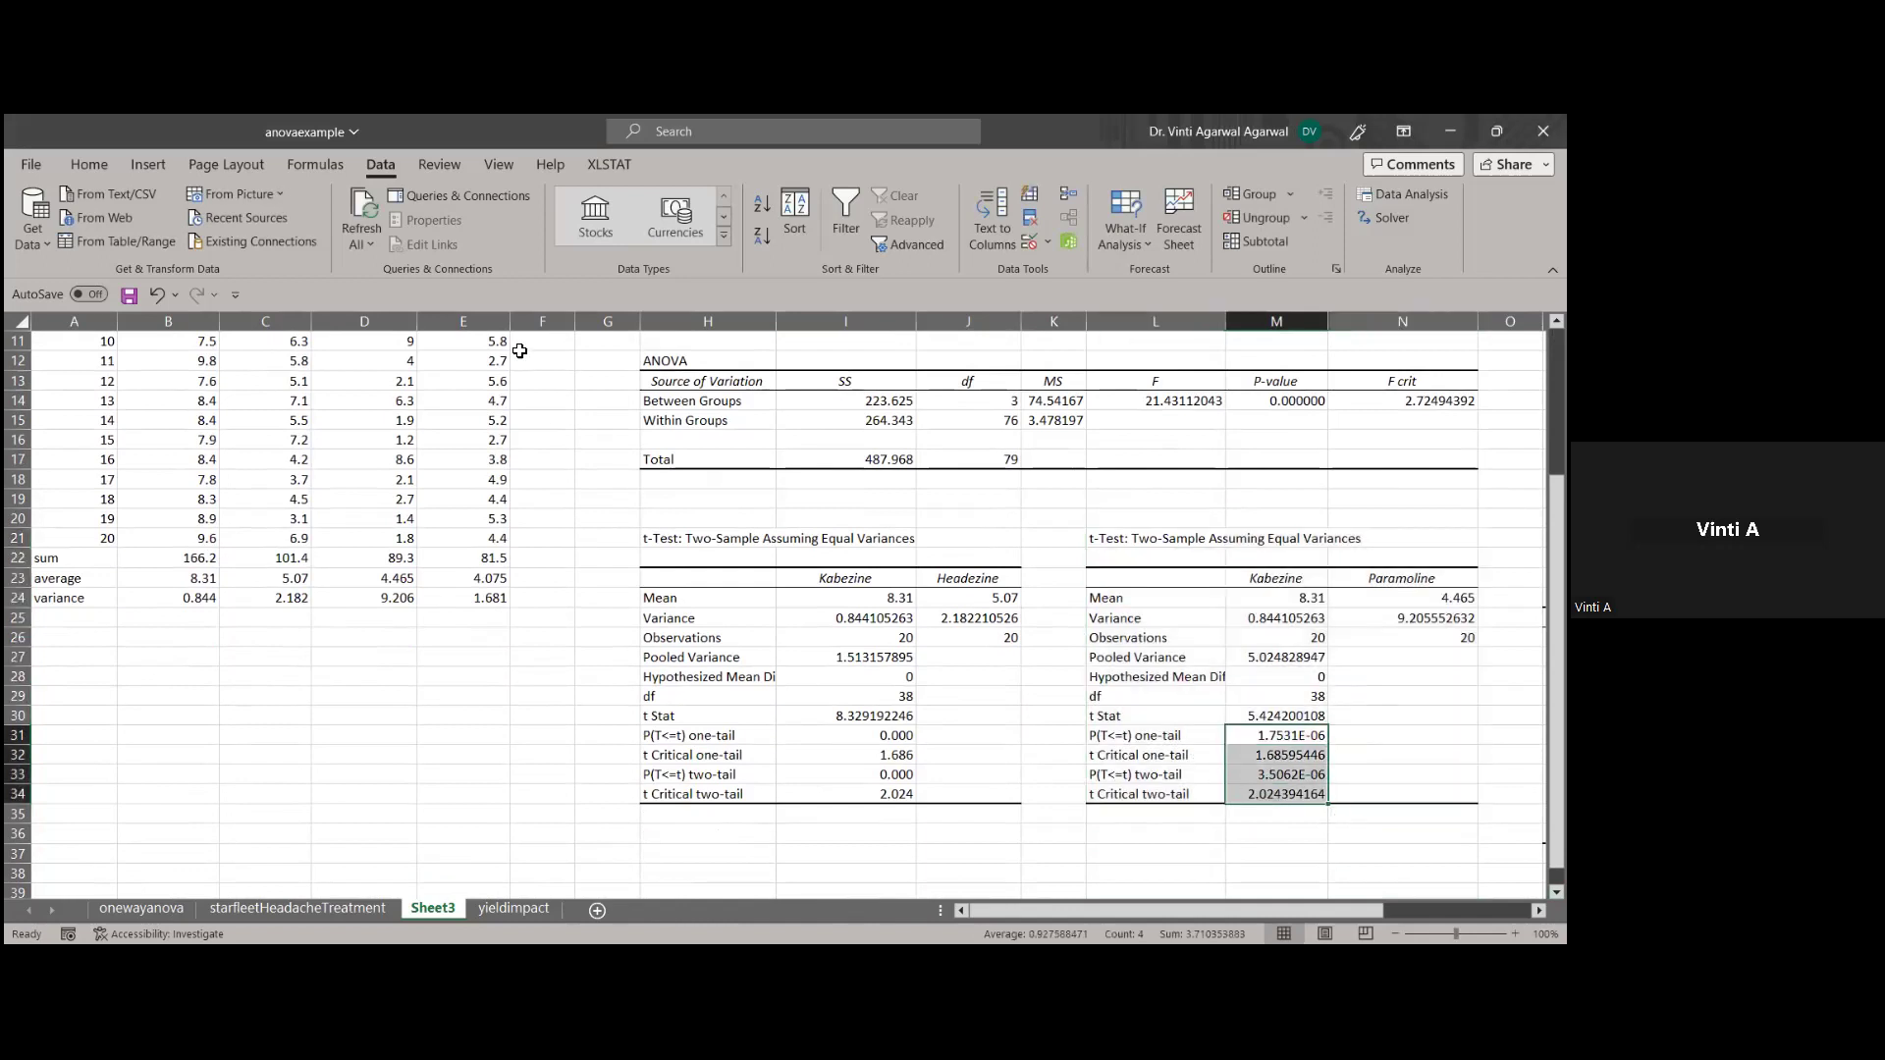
left_click(89, 164)
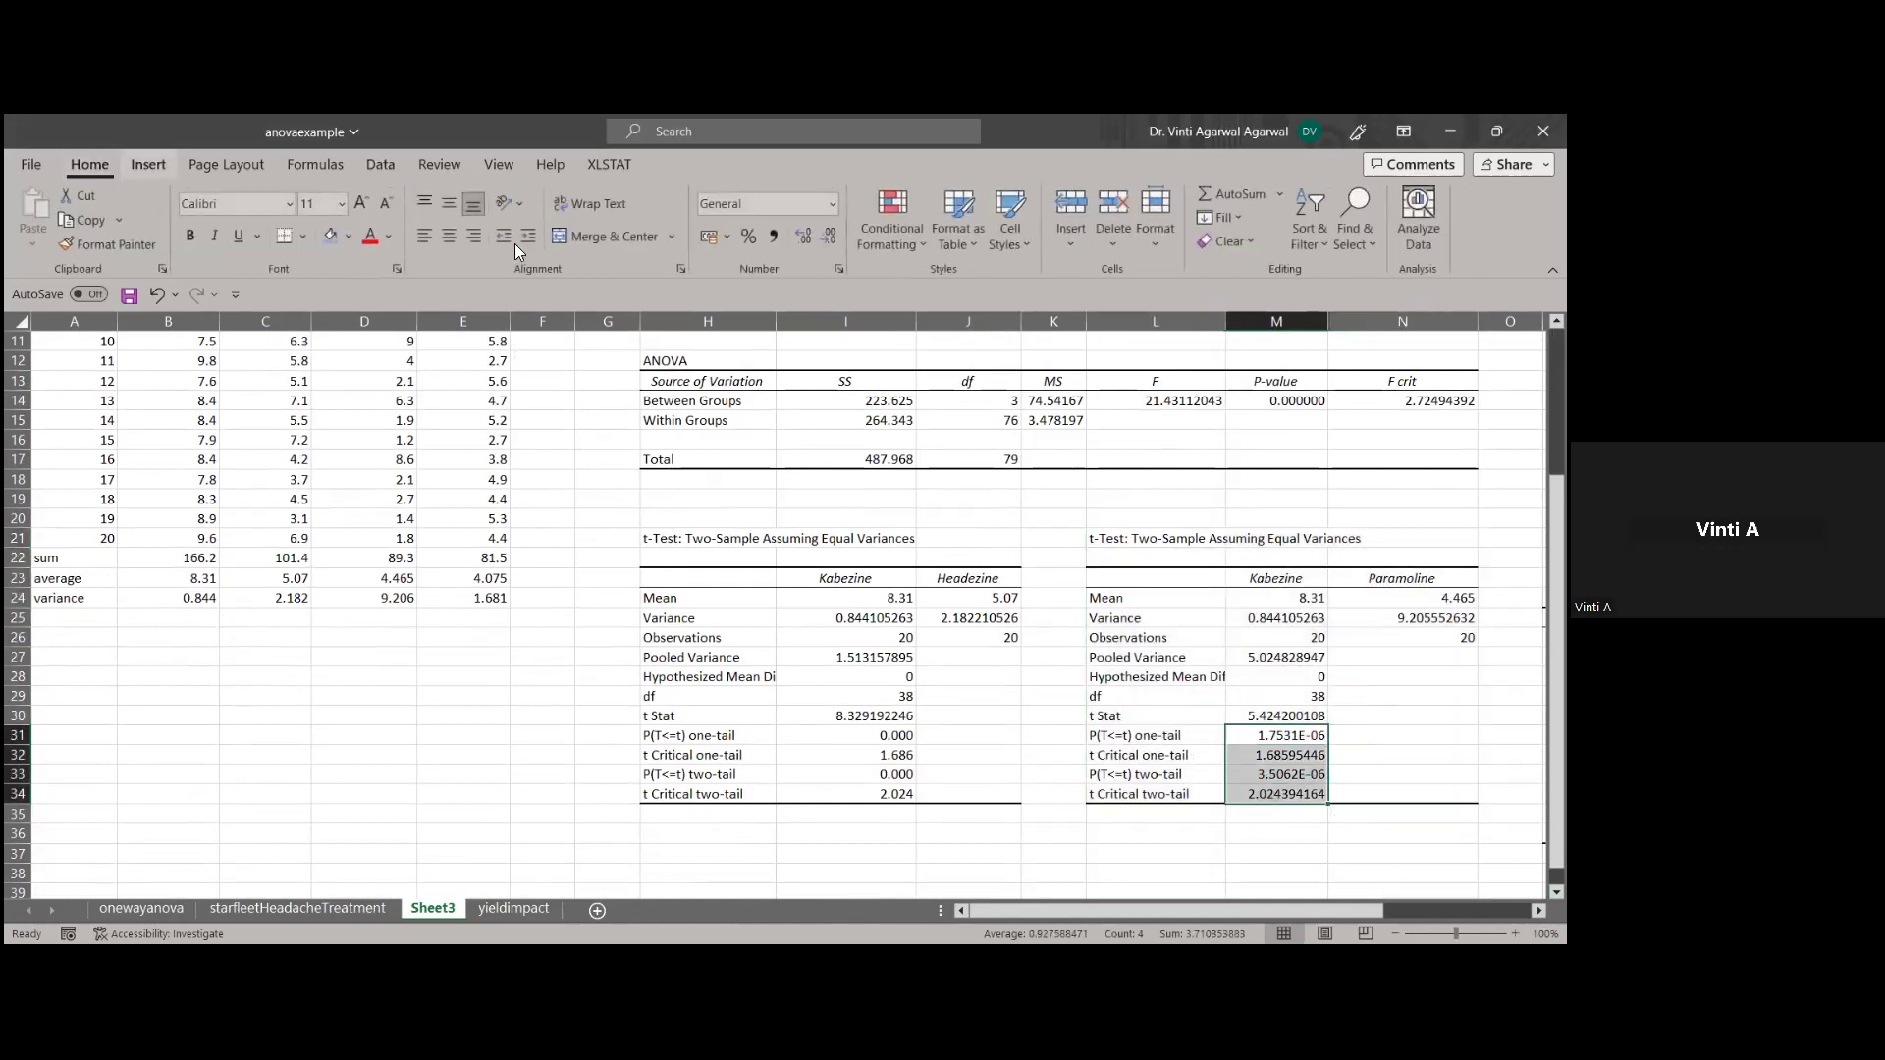
left_click(832, 210)
left_click(781, 286)
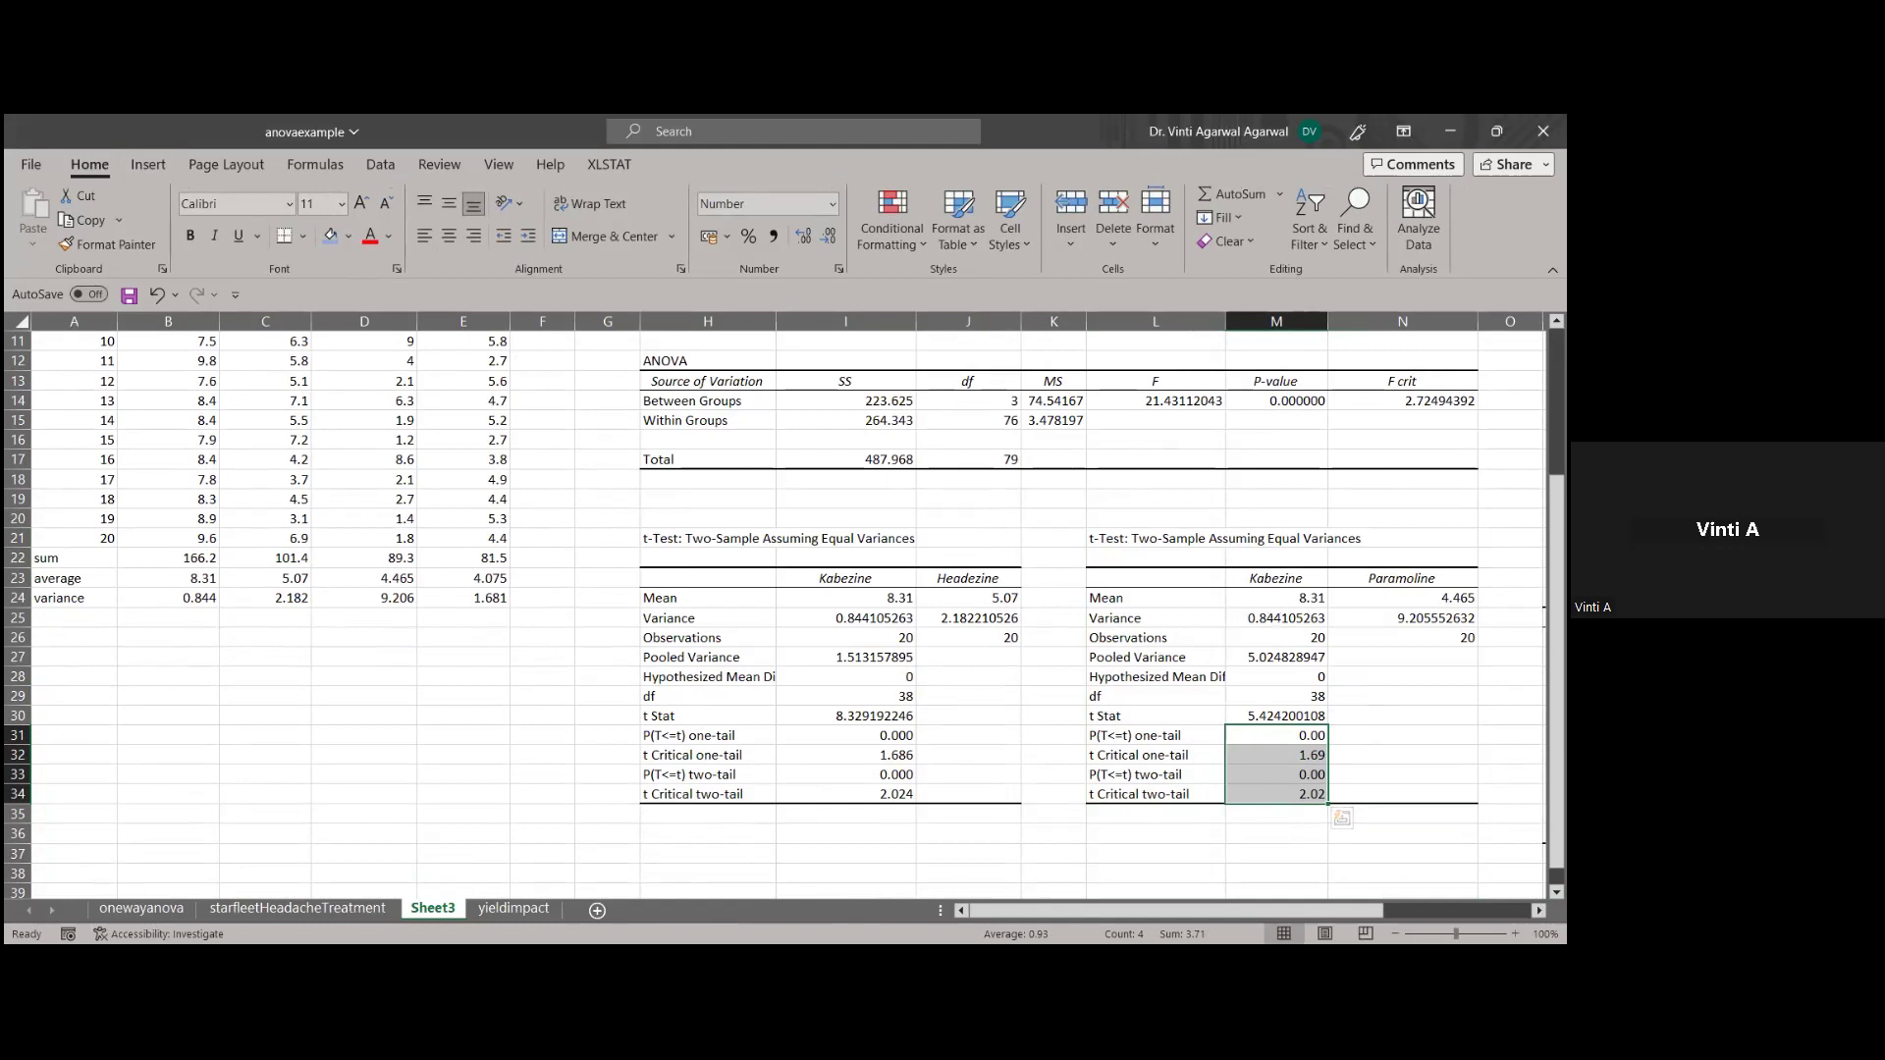
left_click_drag(1262, 911, 1346, 911)
left_click(1291, 577)
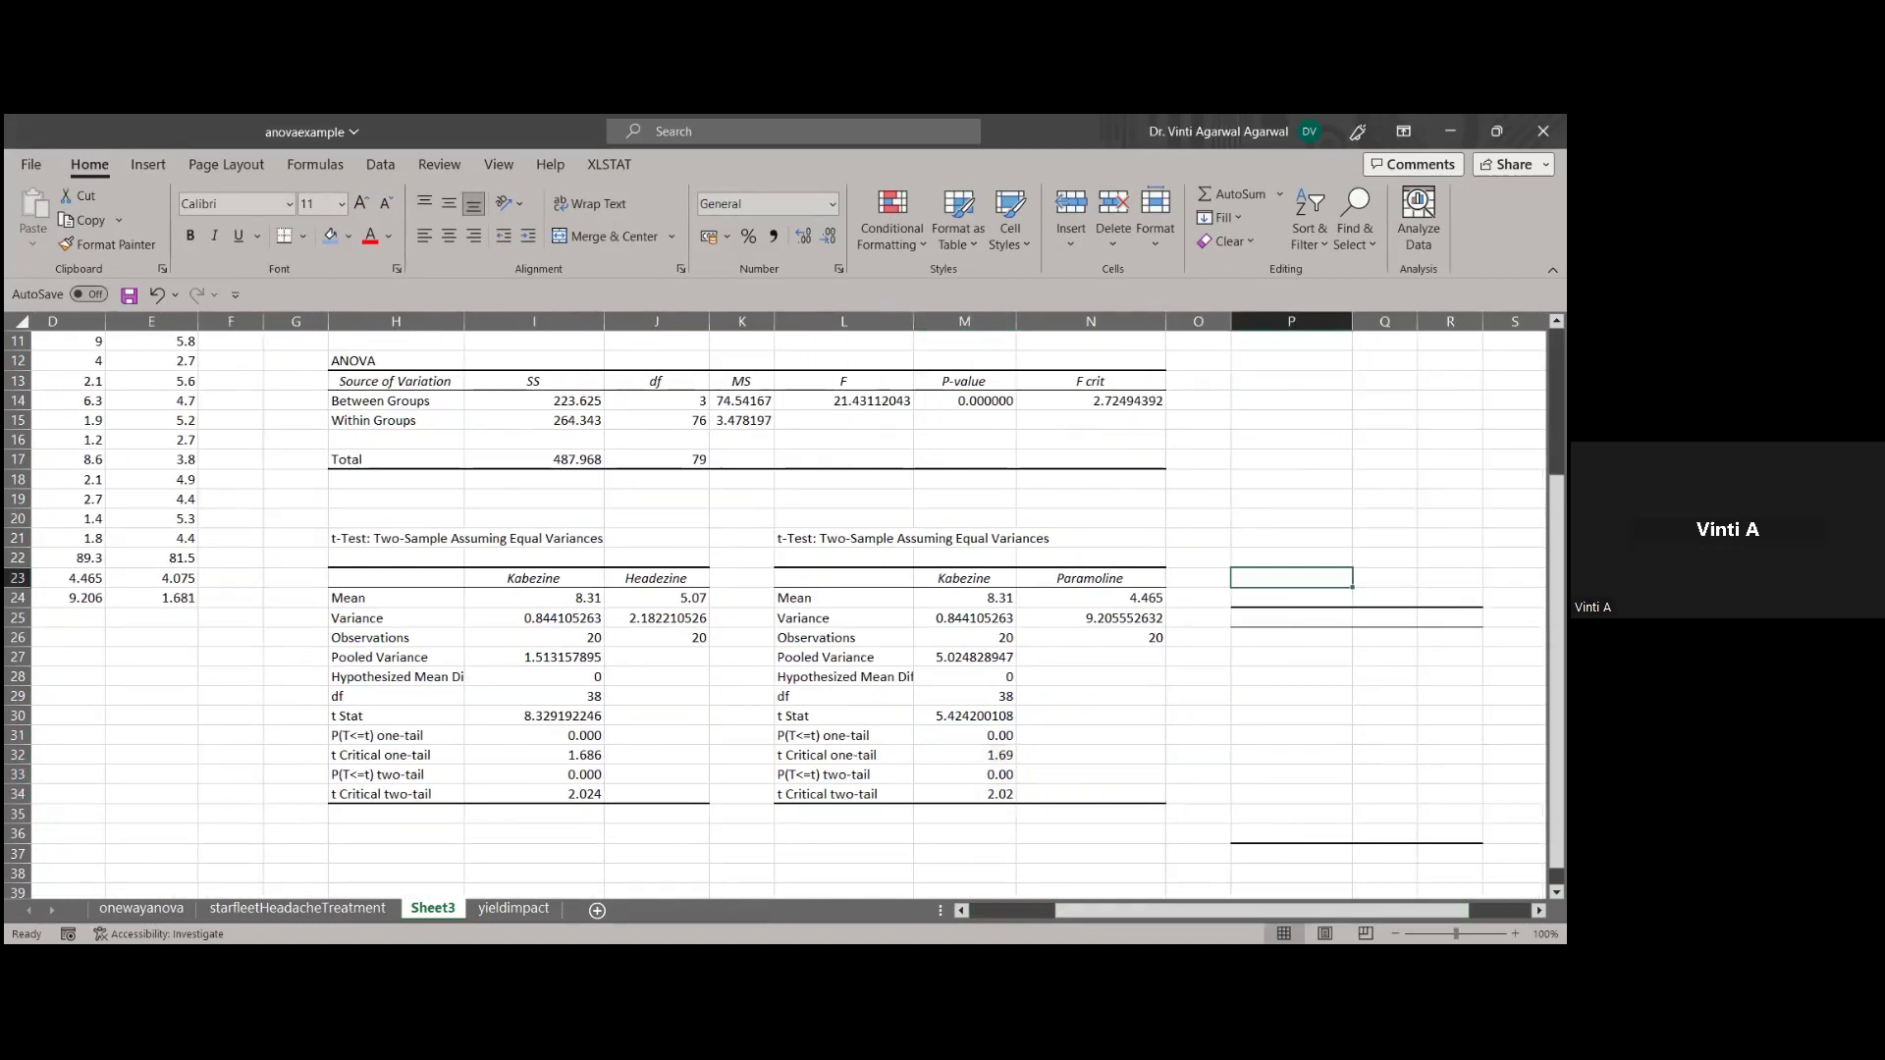
left_click_drag(1135, 913, 982, 911)
scroll(282, 354, "up", 4)
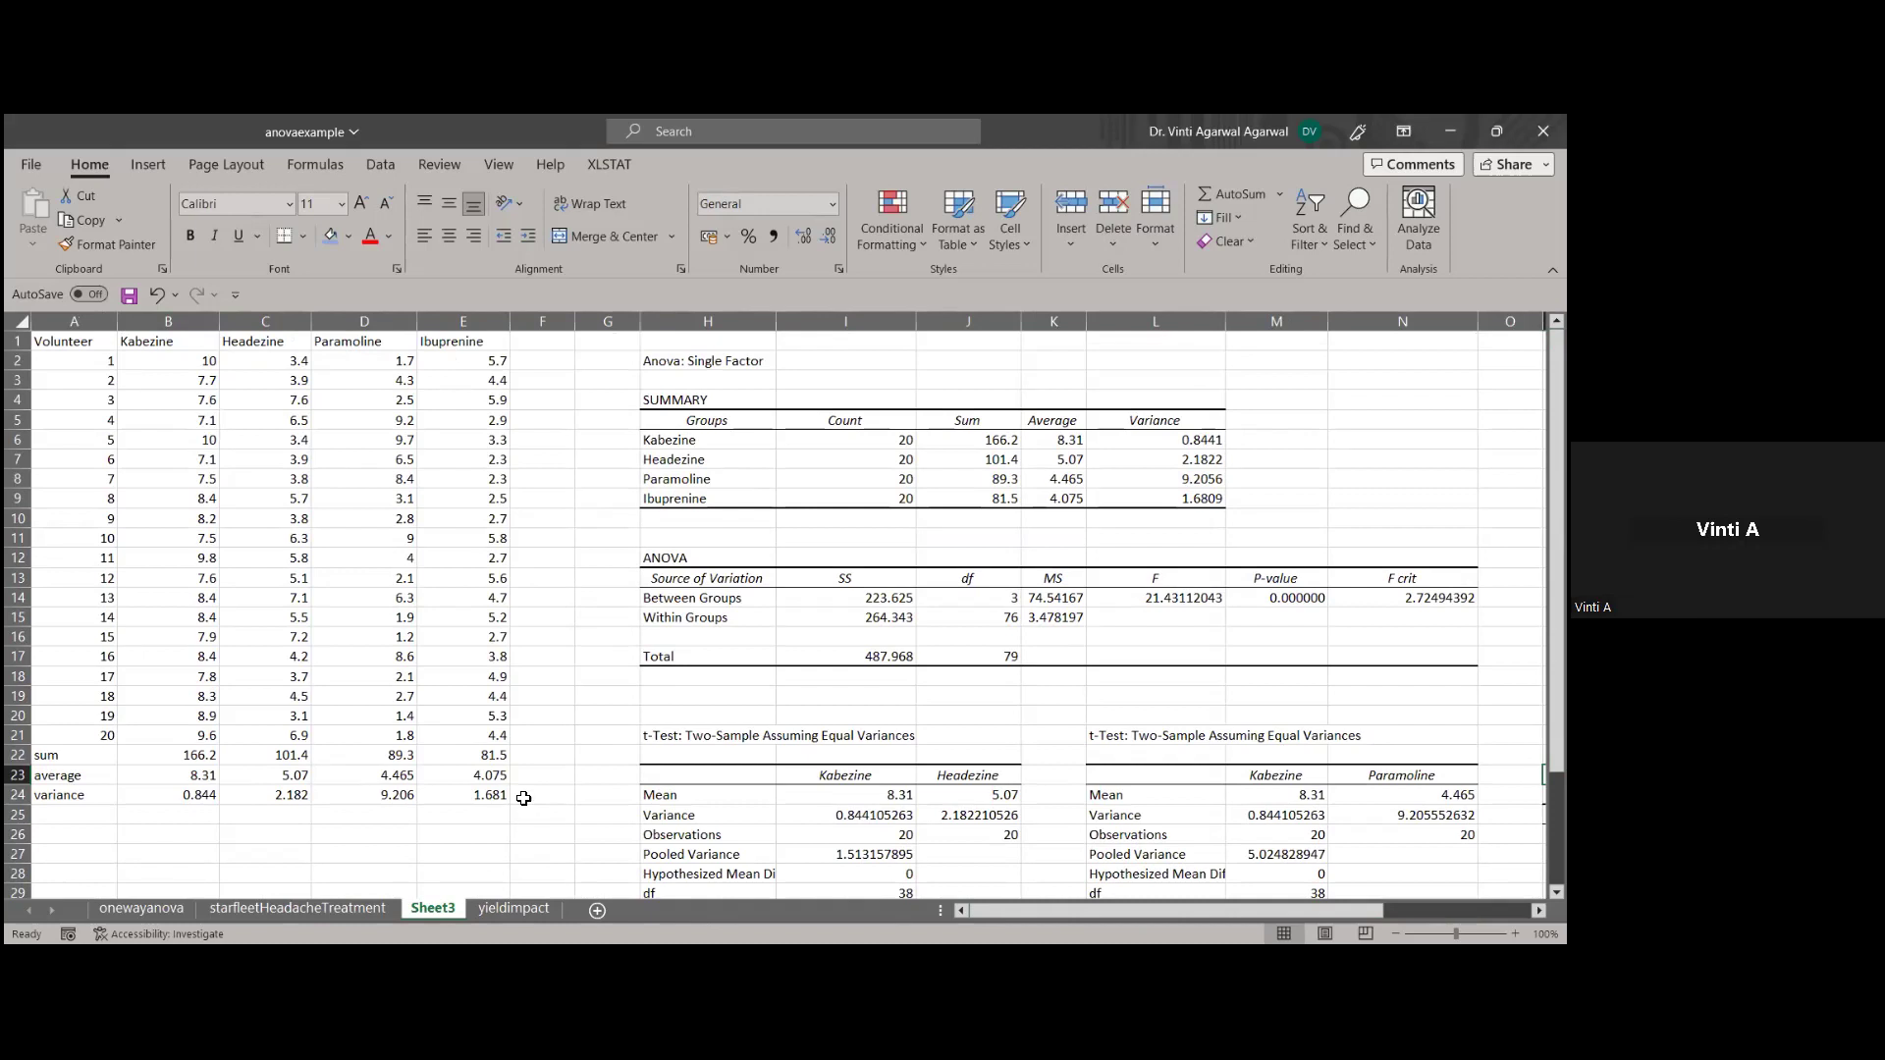
left_click(580, 697)
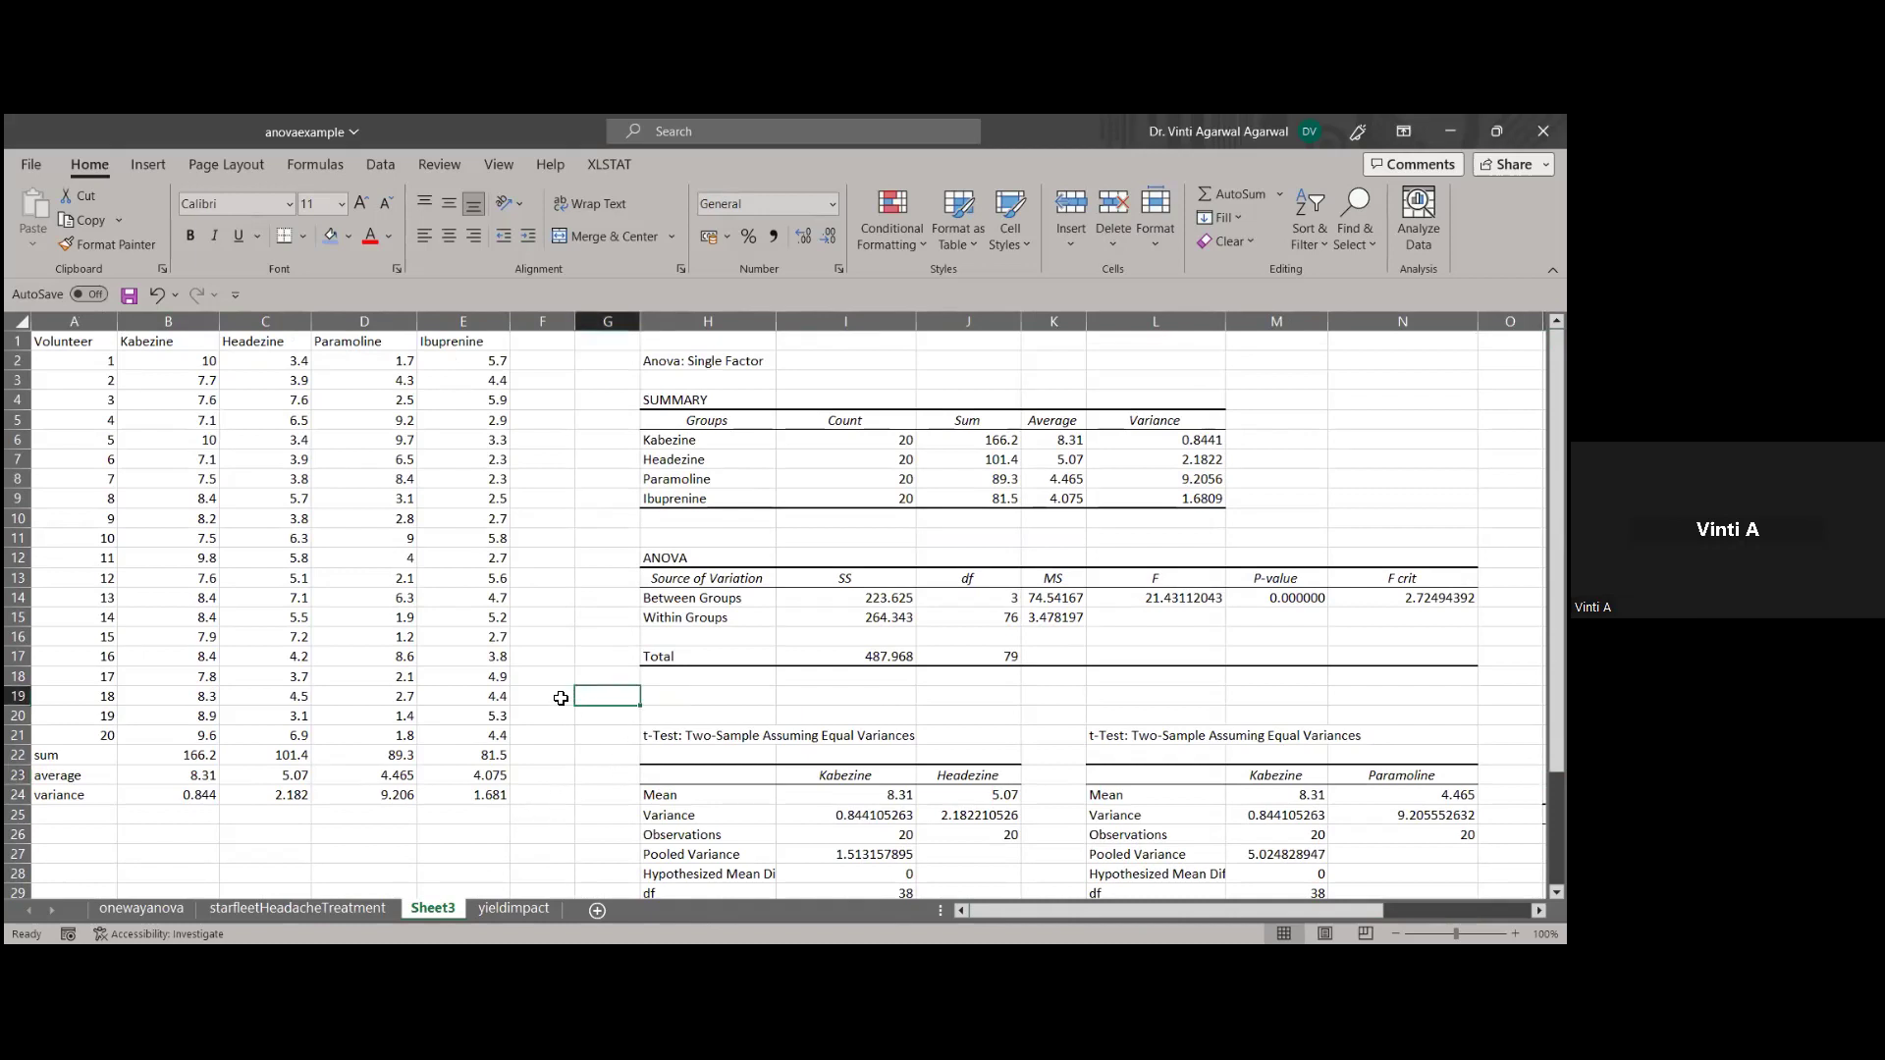
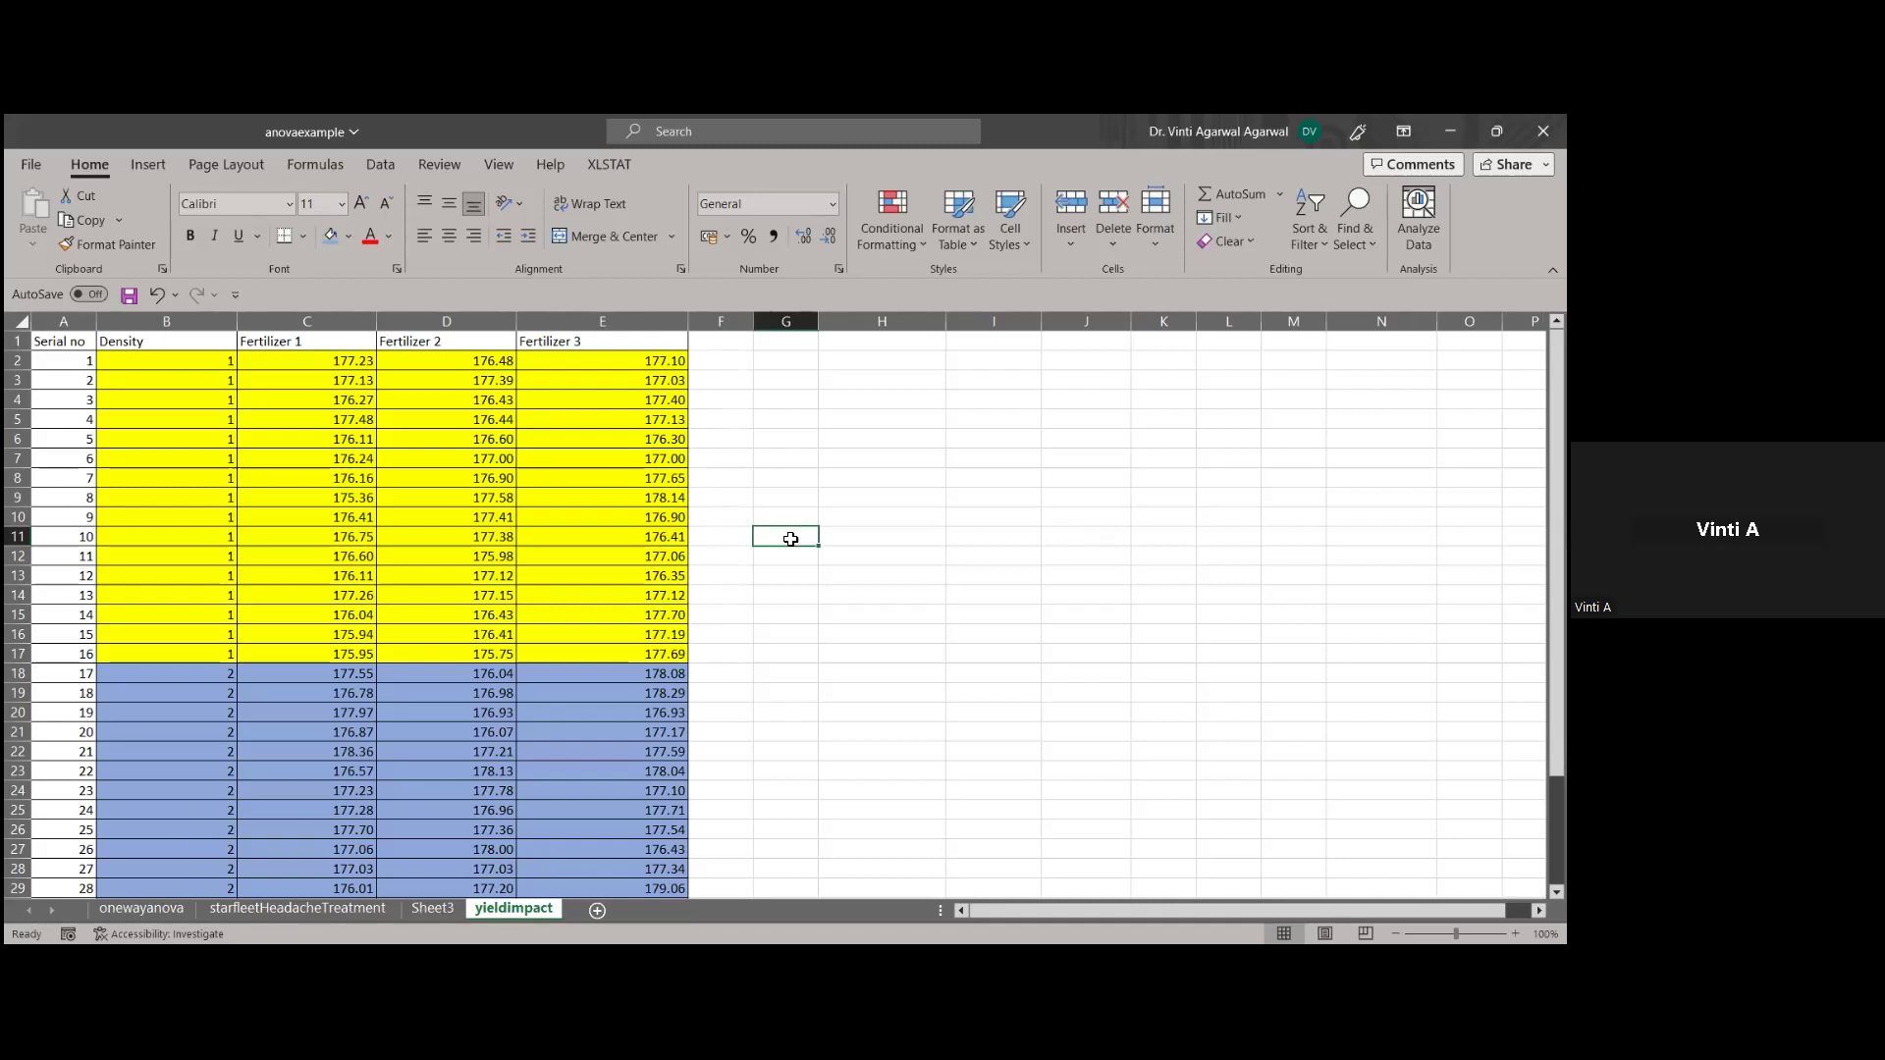
Examine how the yieldimpact data is laid out, with Fertilizer 1 to 3 yields grouped by density 1 and density 2
left_click_drag(307, 360, 635, 655)
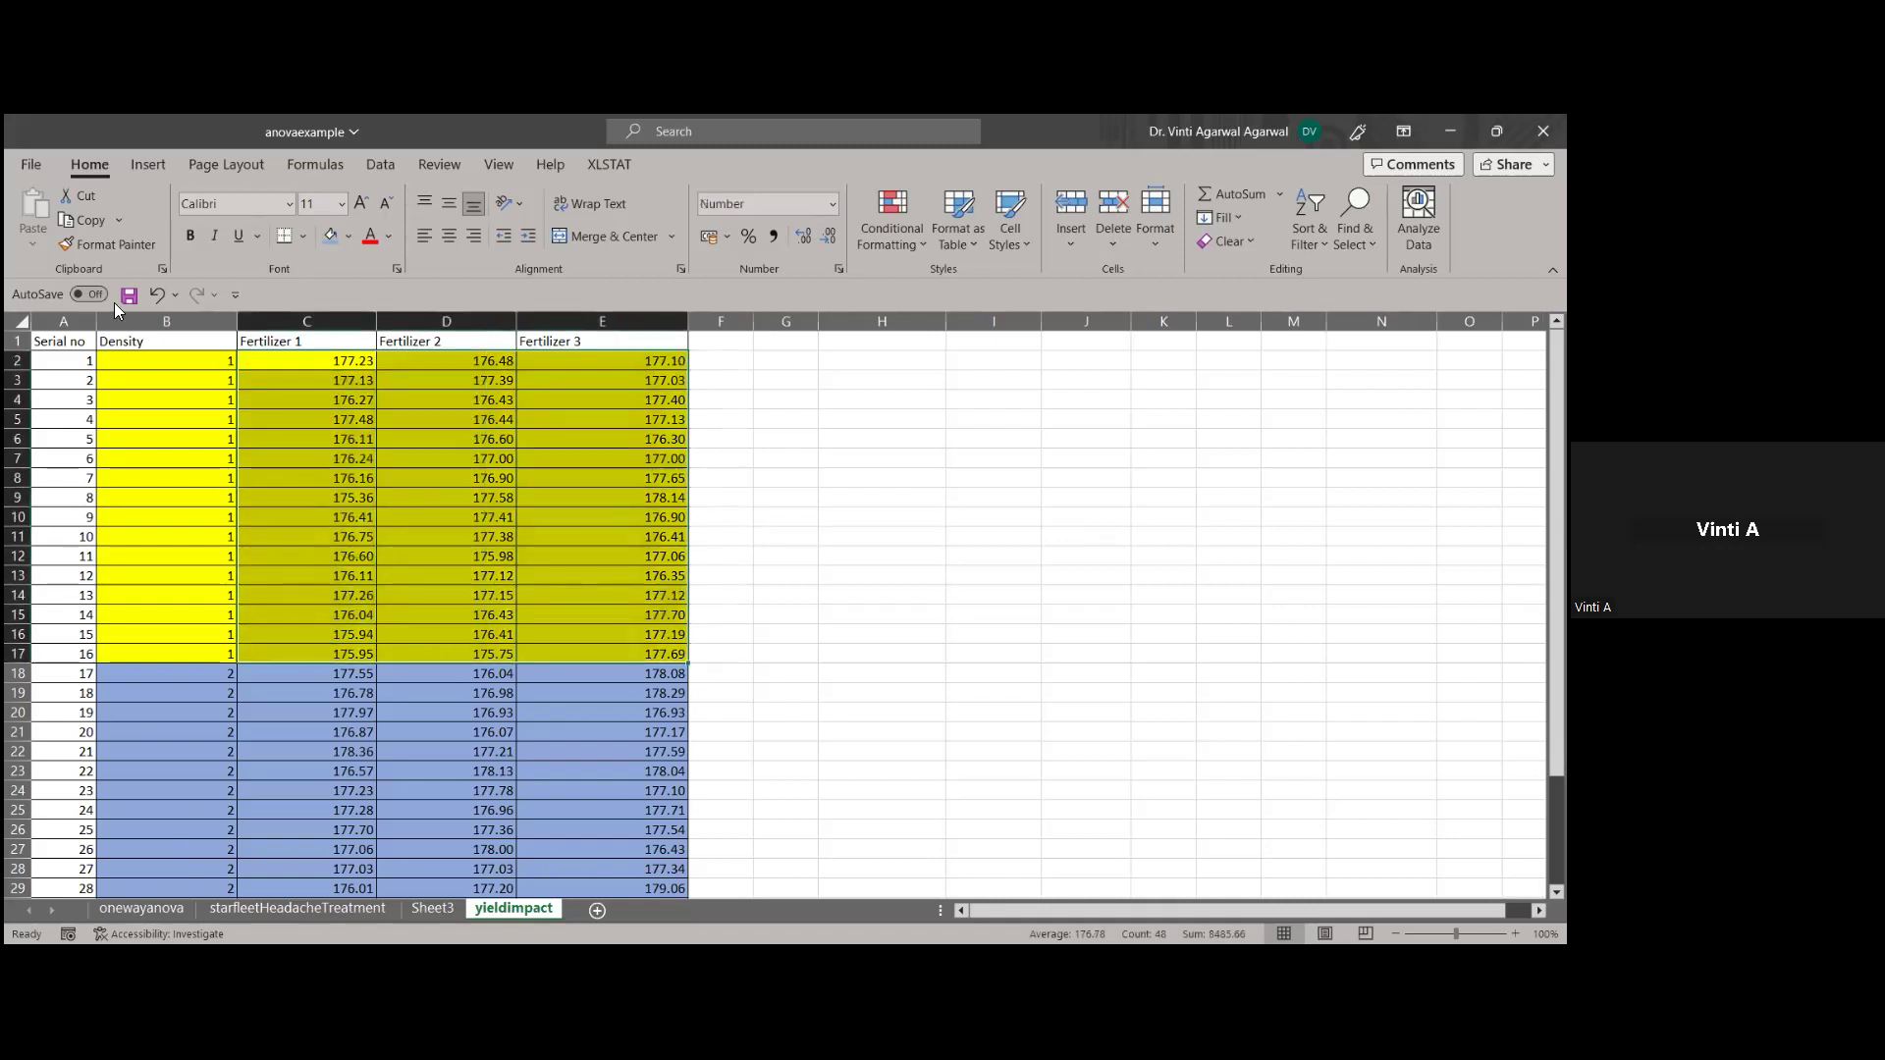
left_click(139, 364)
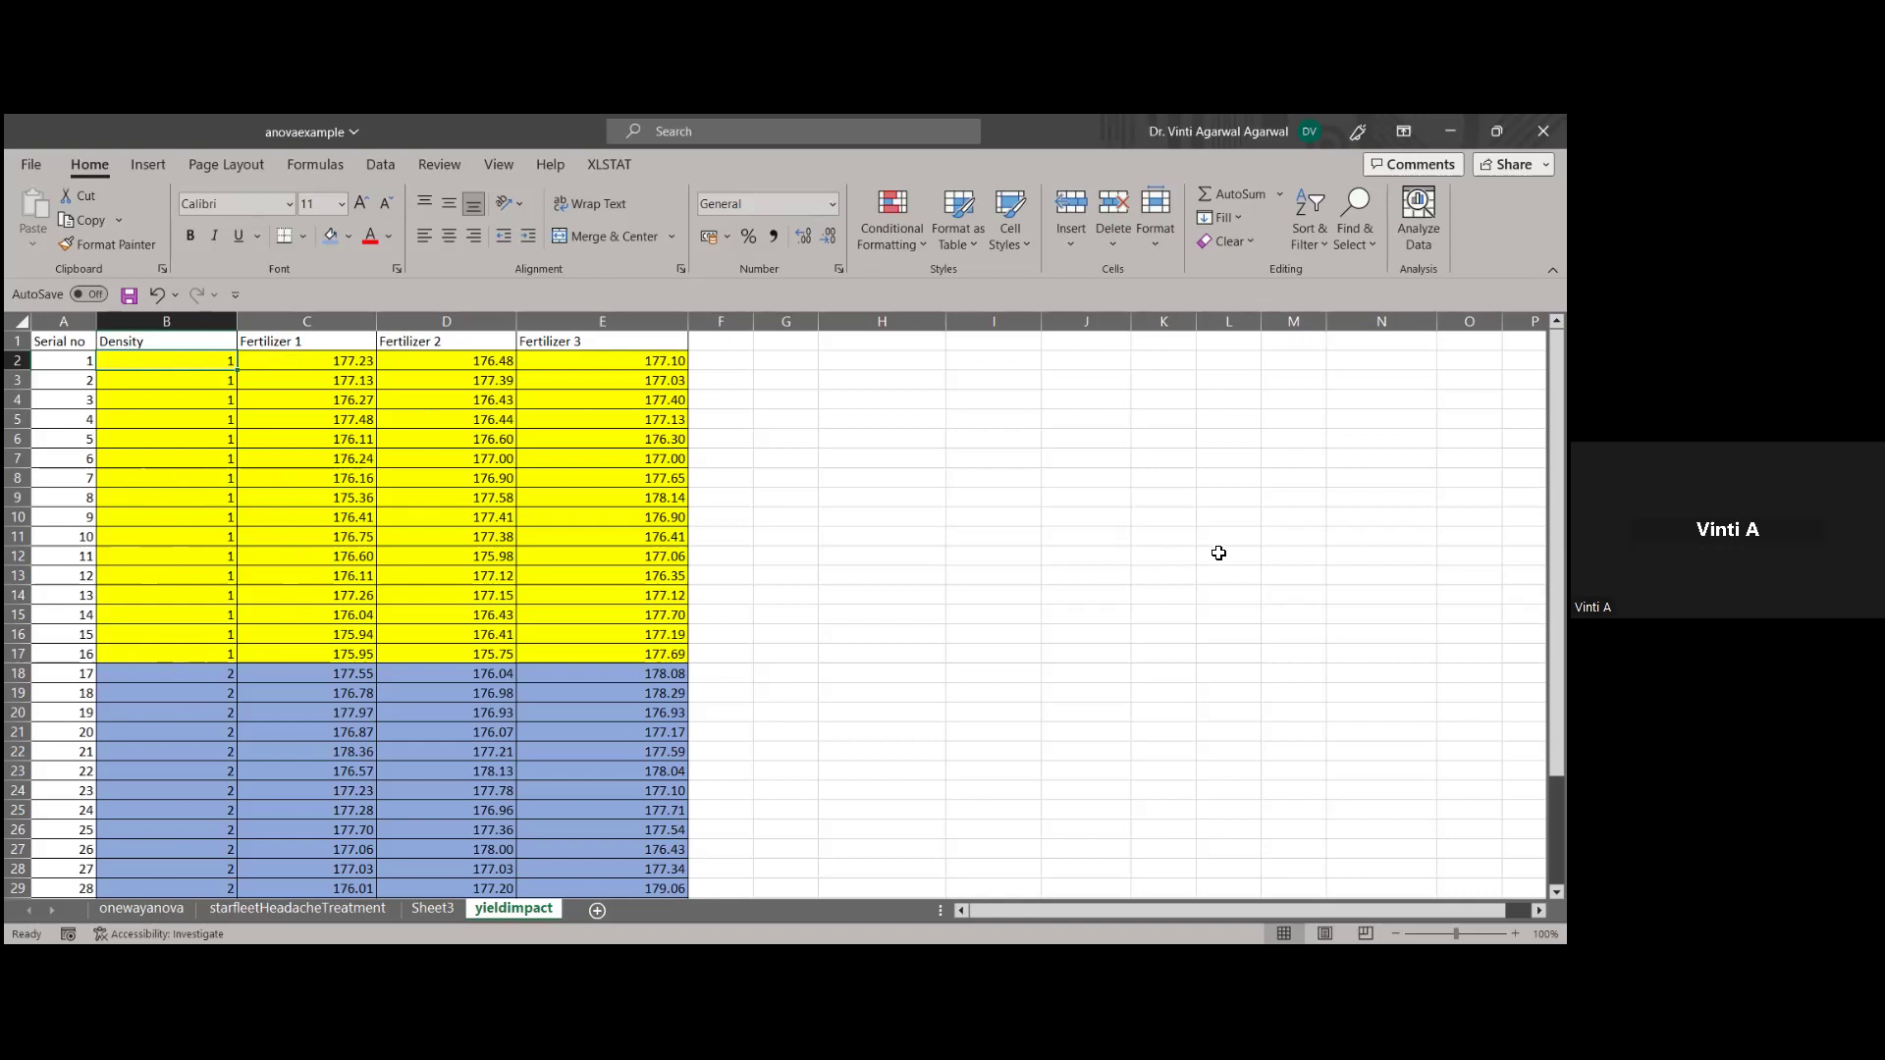
left_click_drag(1556, 486, 1557, 591)
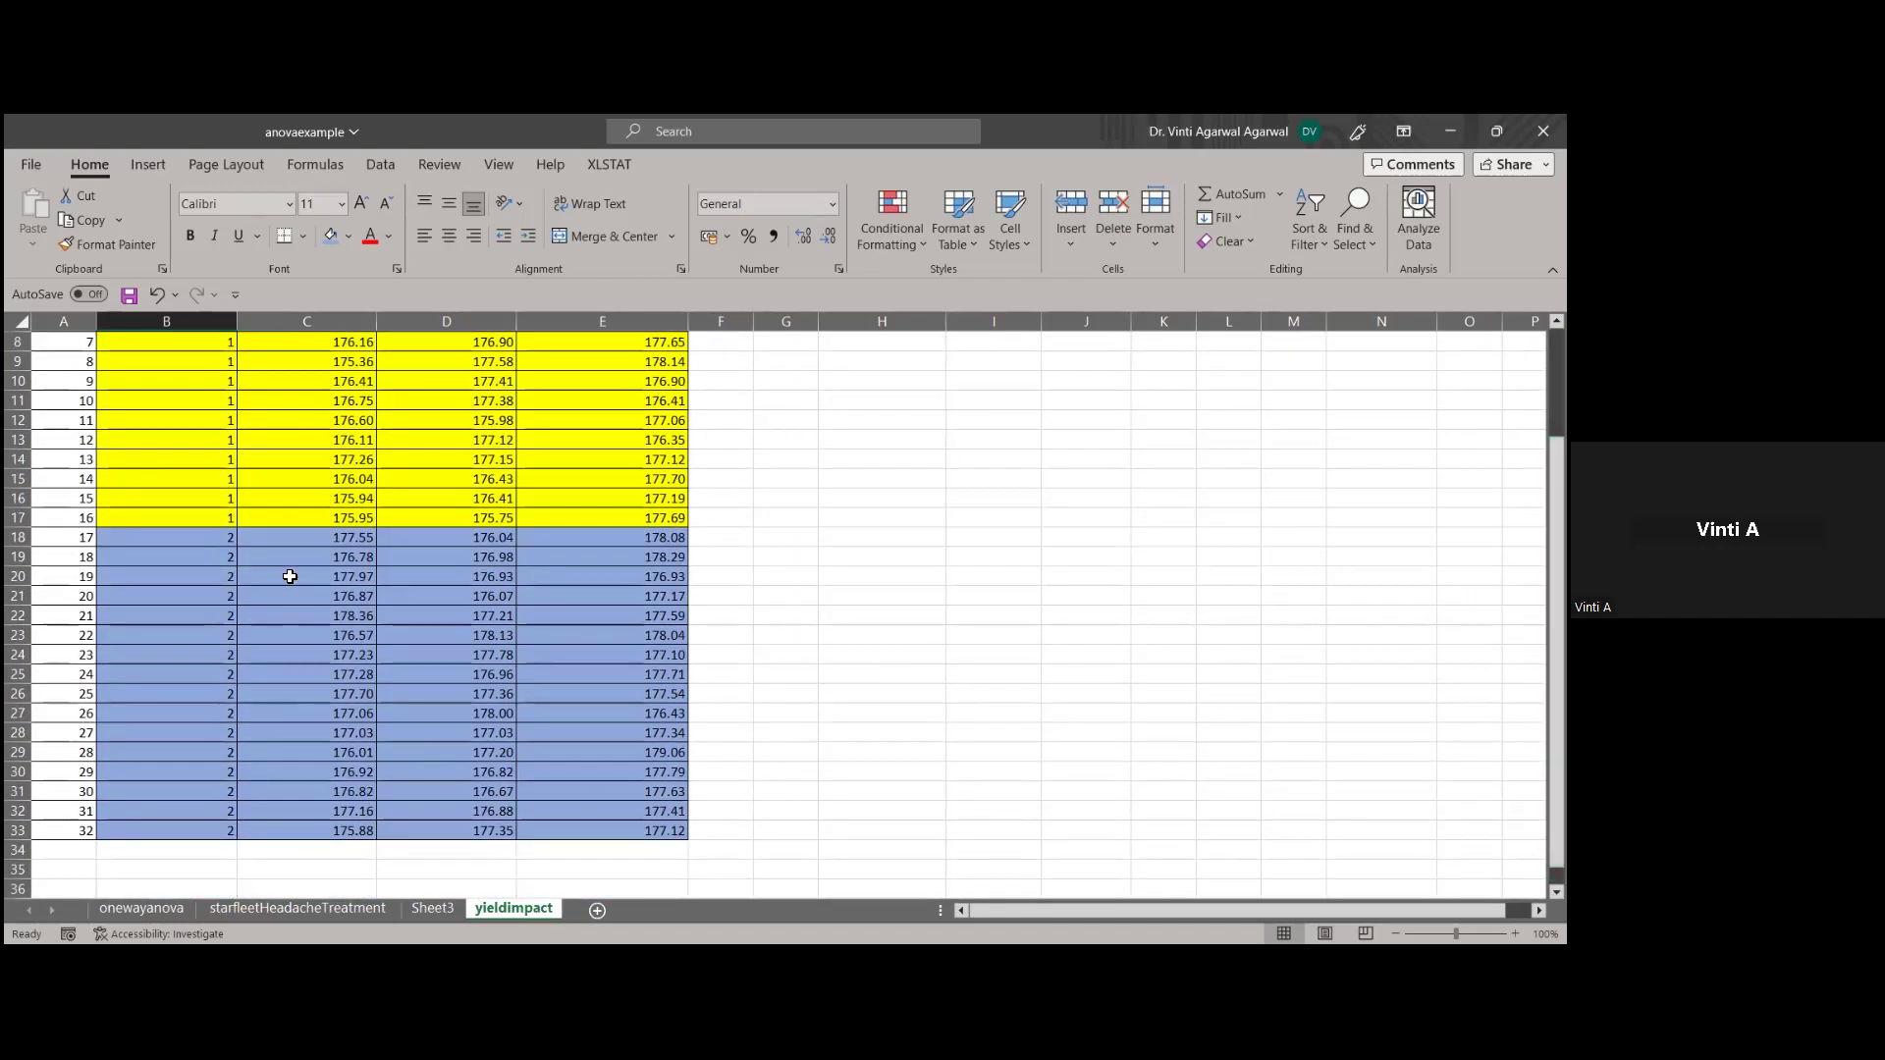
mouse_move(1556, 750)
left_mouse_down()
mouse_move(1557, 612)
mouse_move(1556, 716)
left_mouse_up()
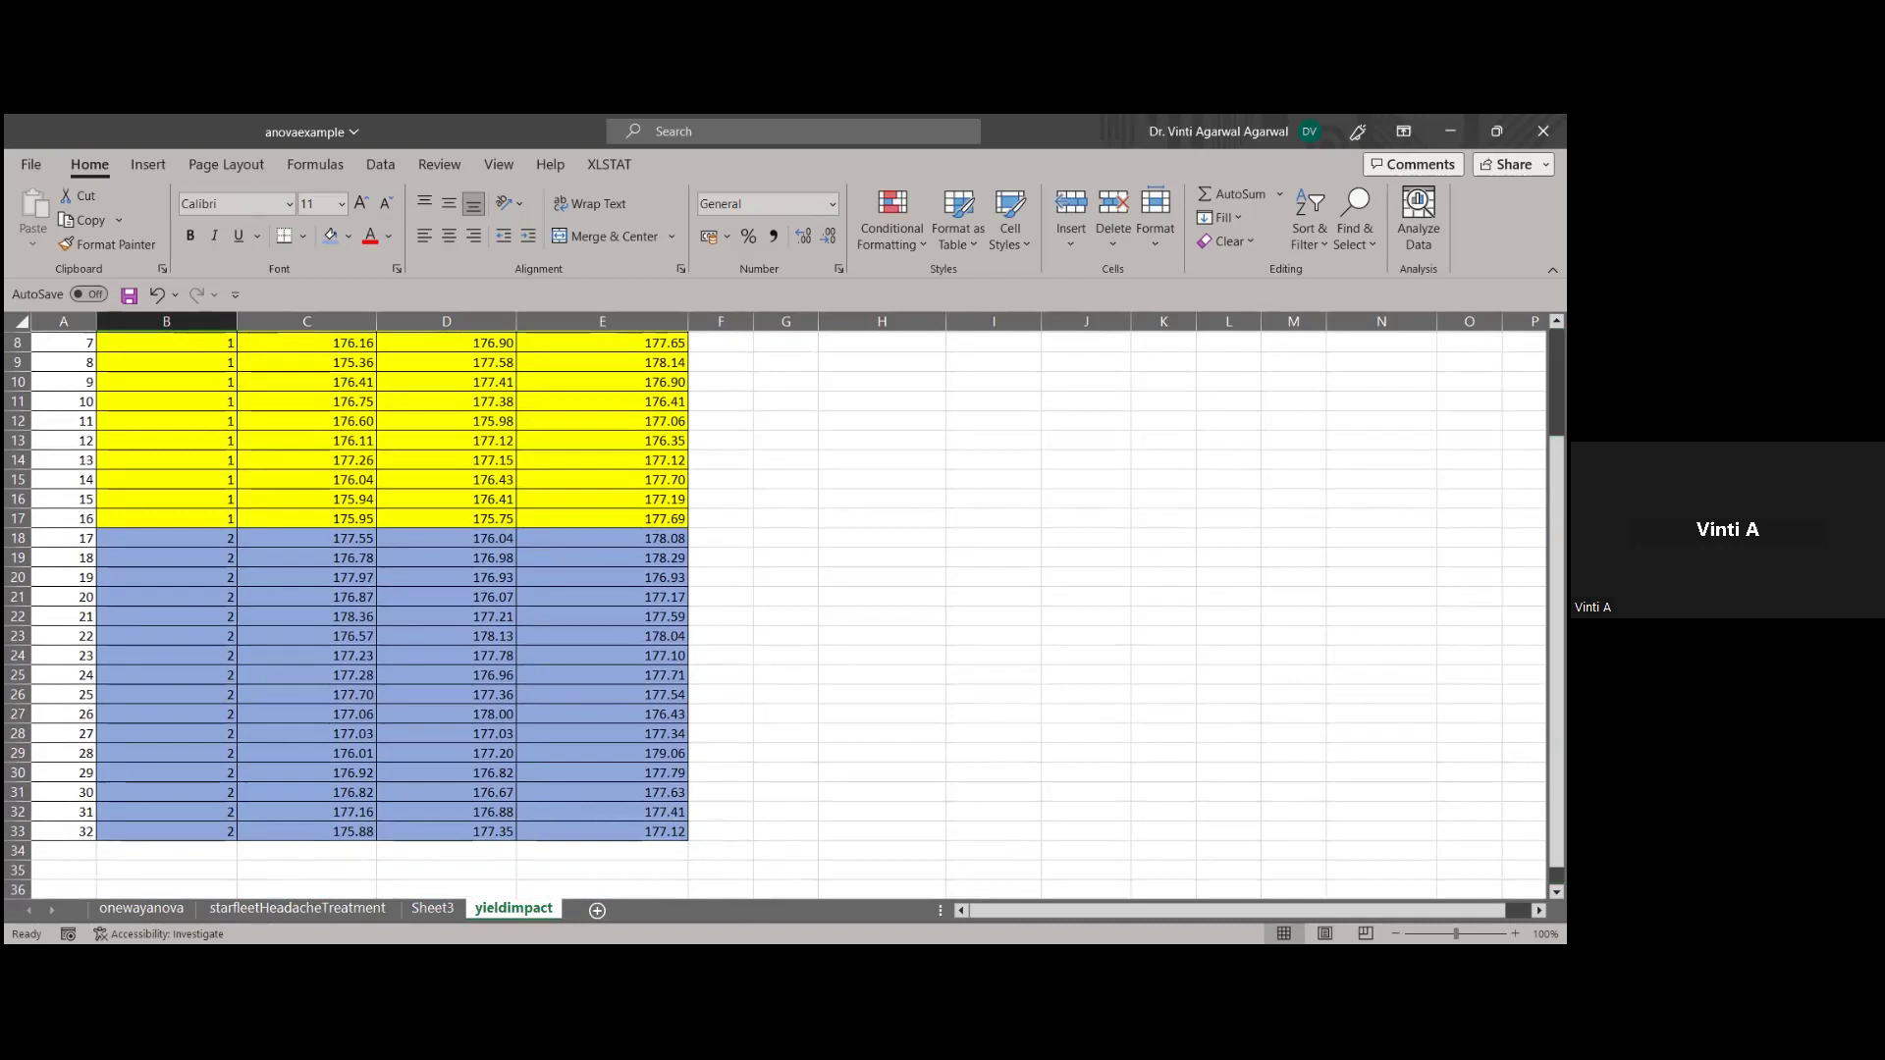
left_click_drag(1557, 687, 1556, 581)
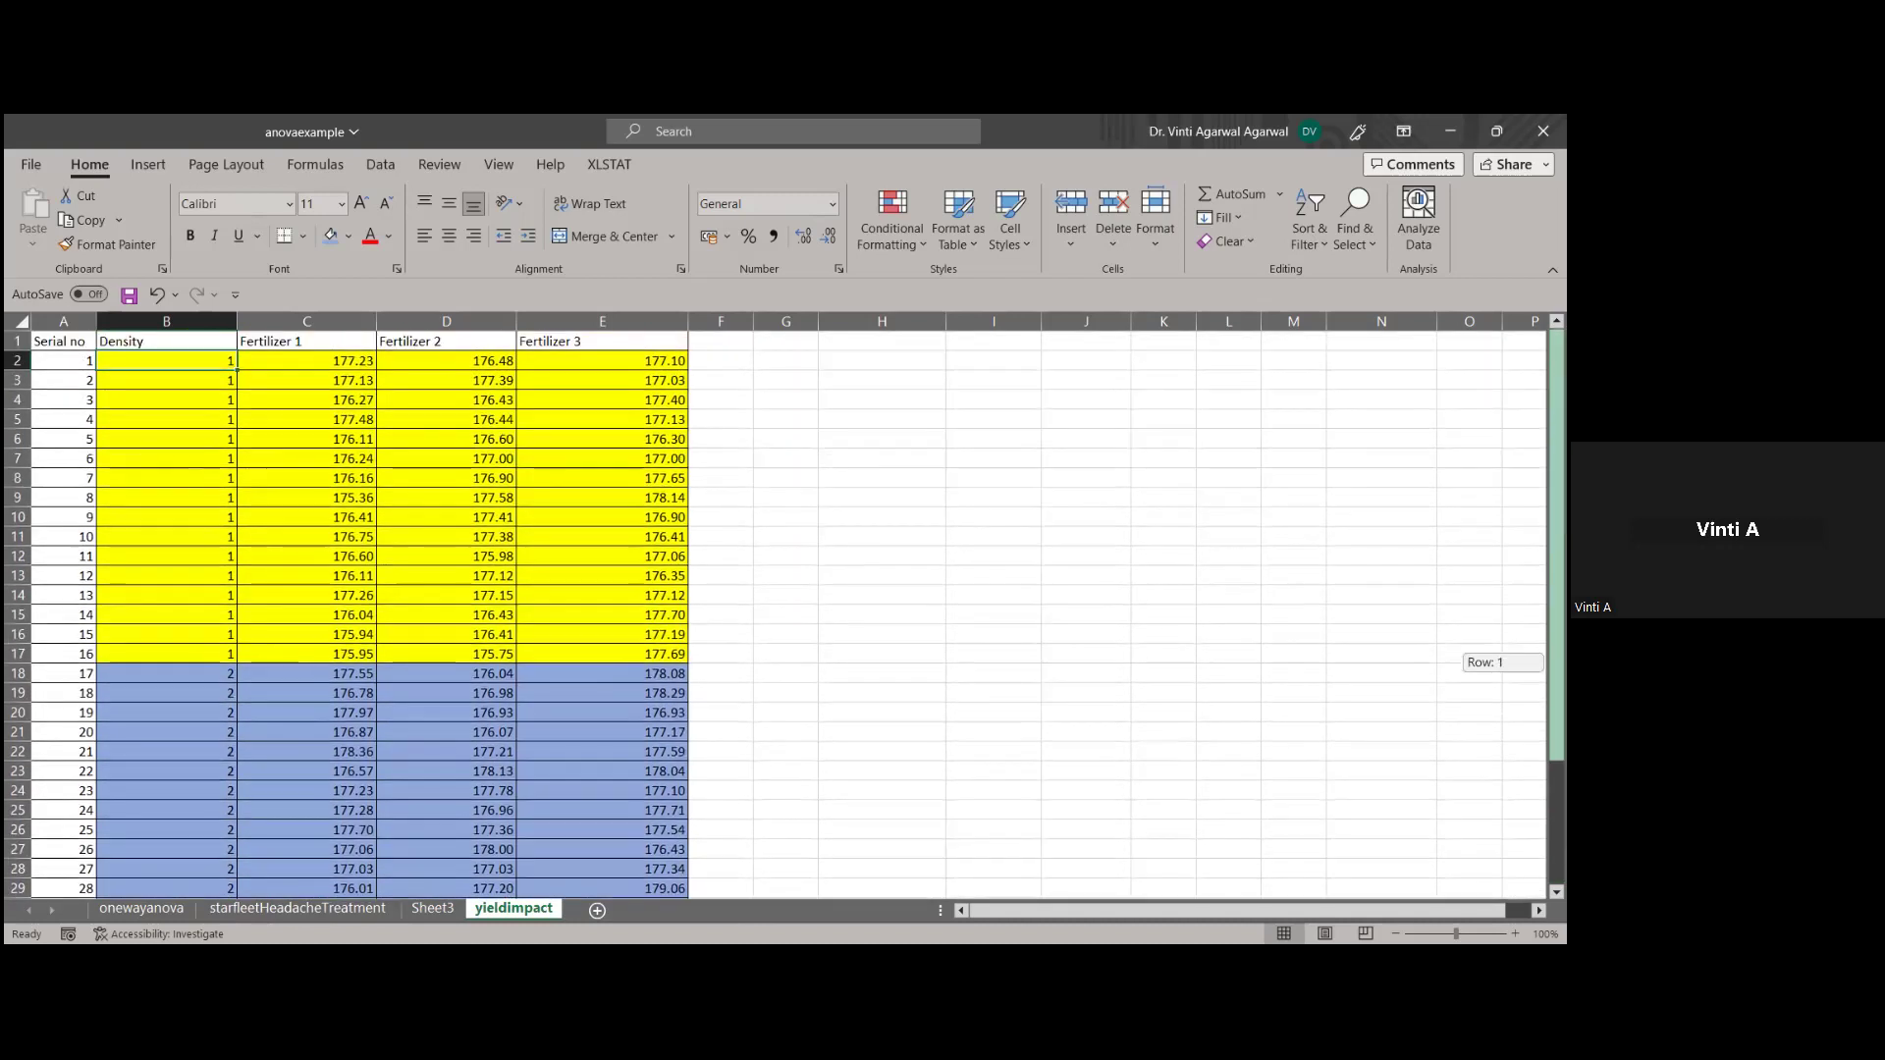
left_click_drag(202, 365, 195, 650)
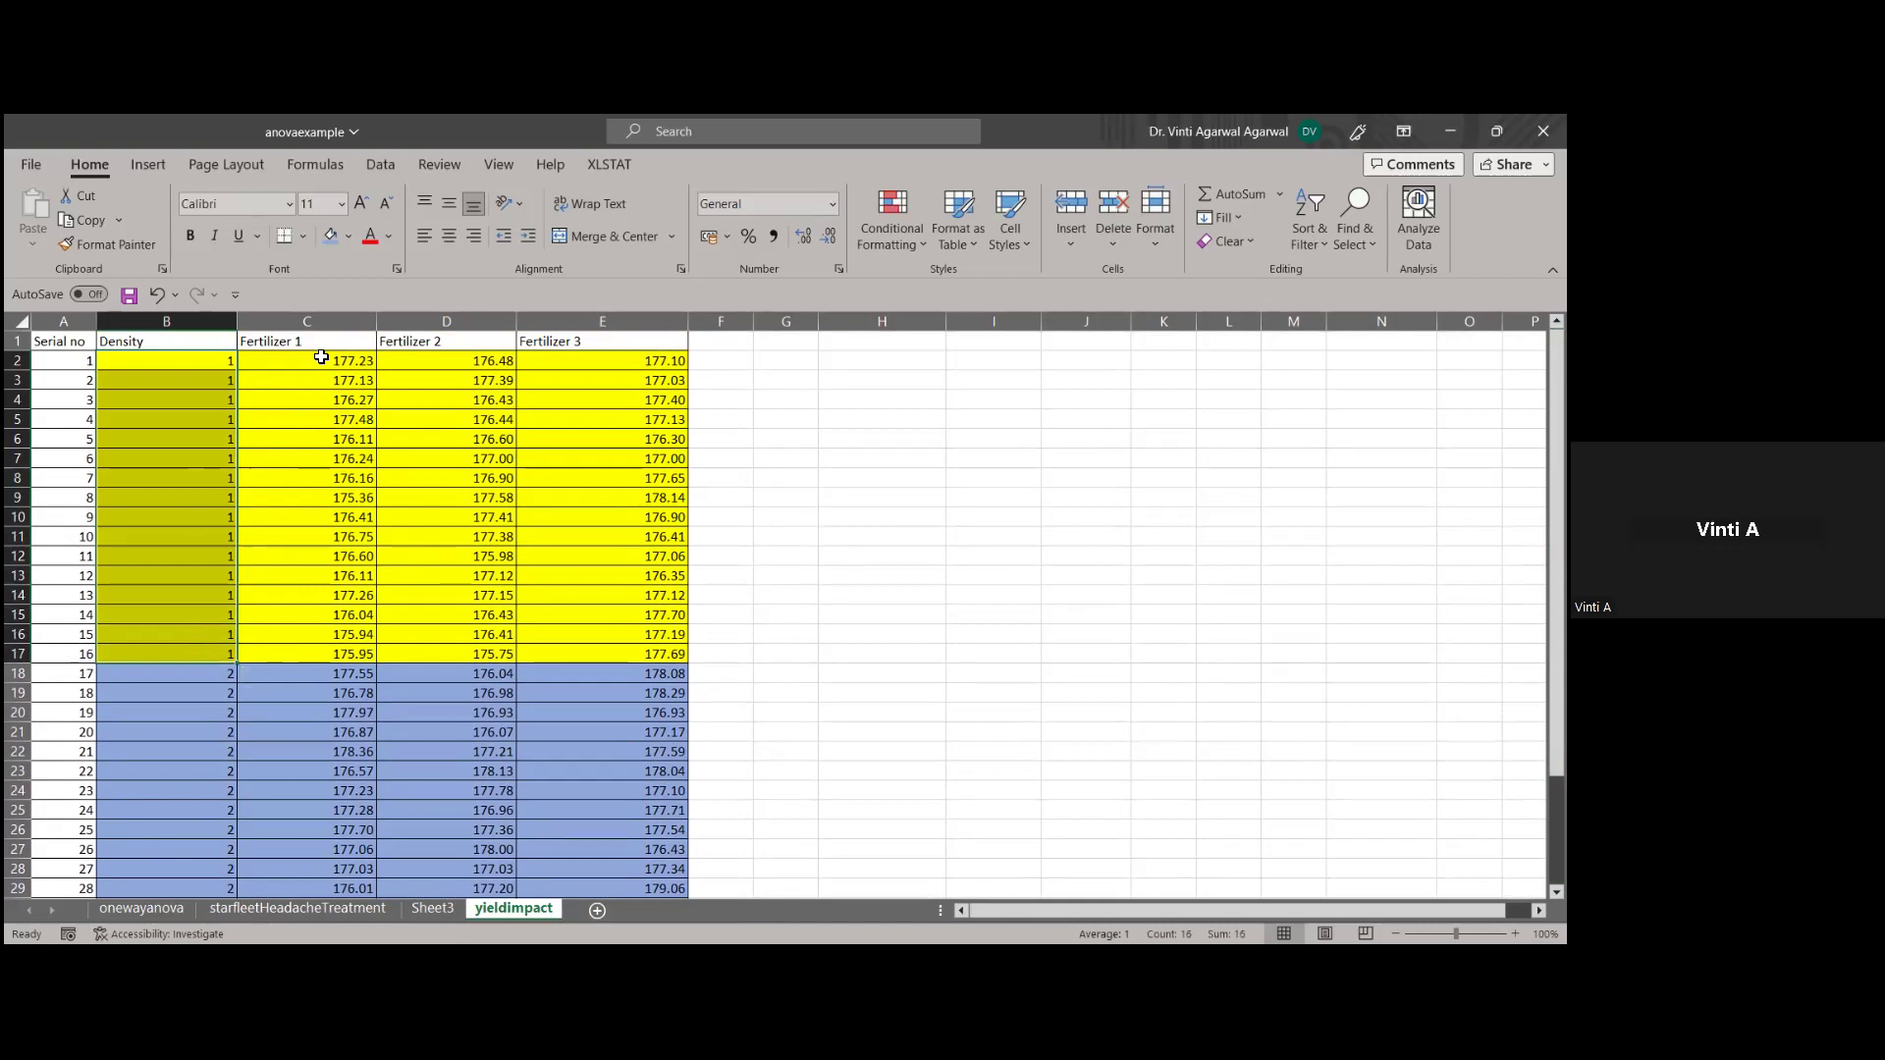
left_click(195, 677)
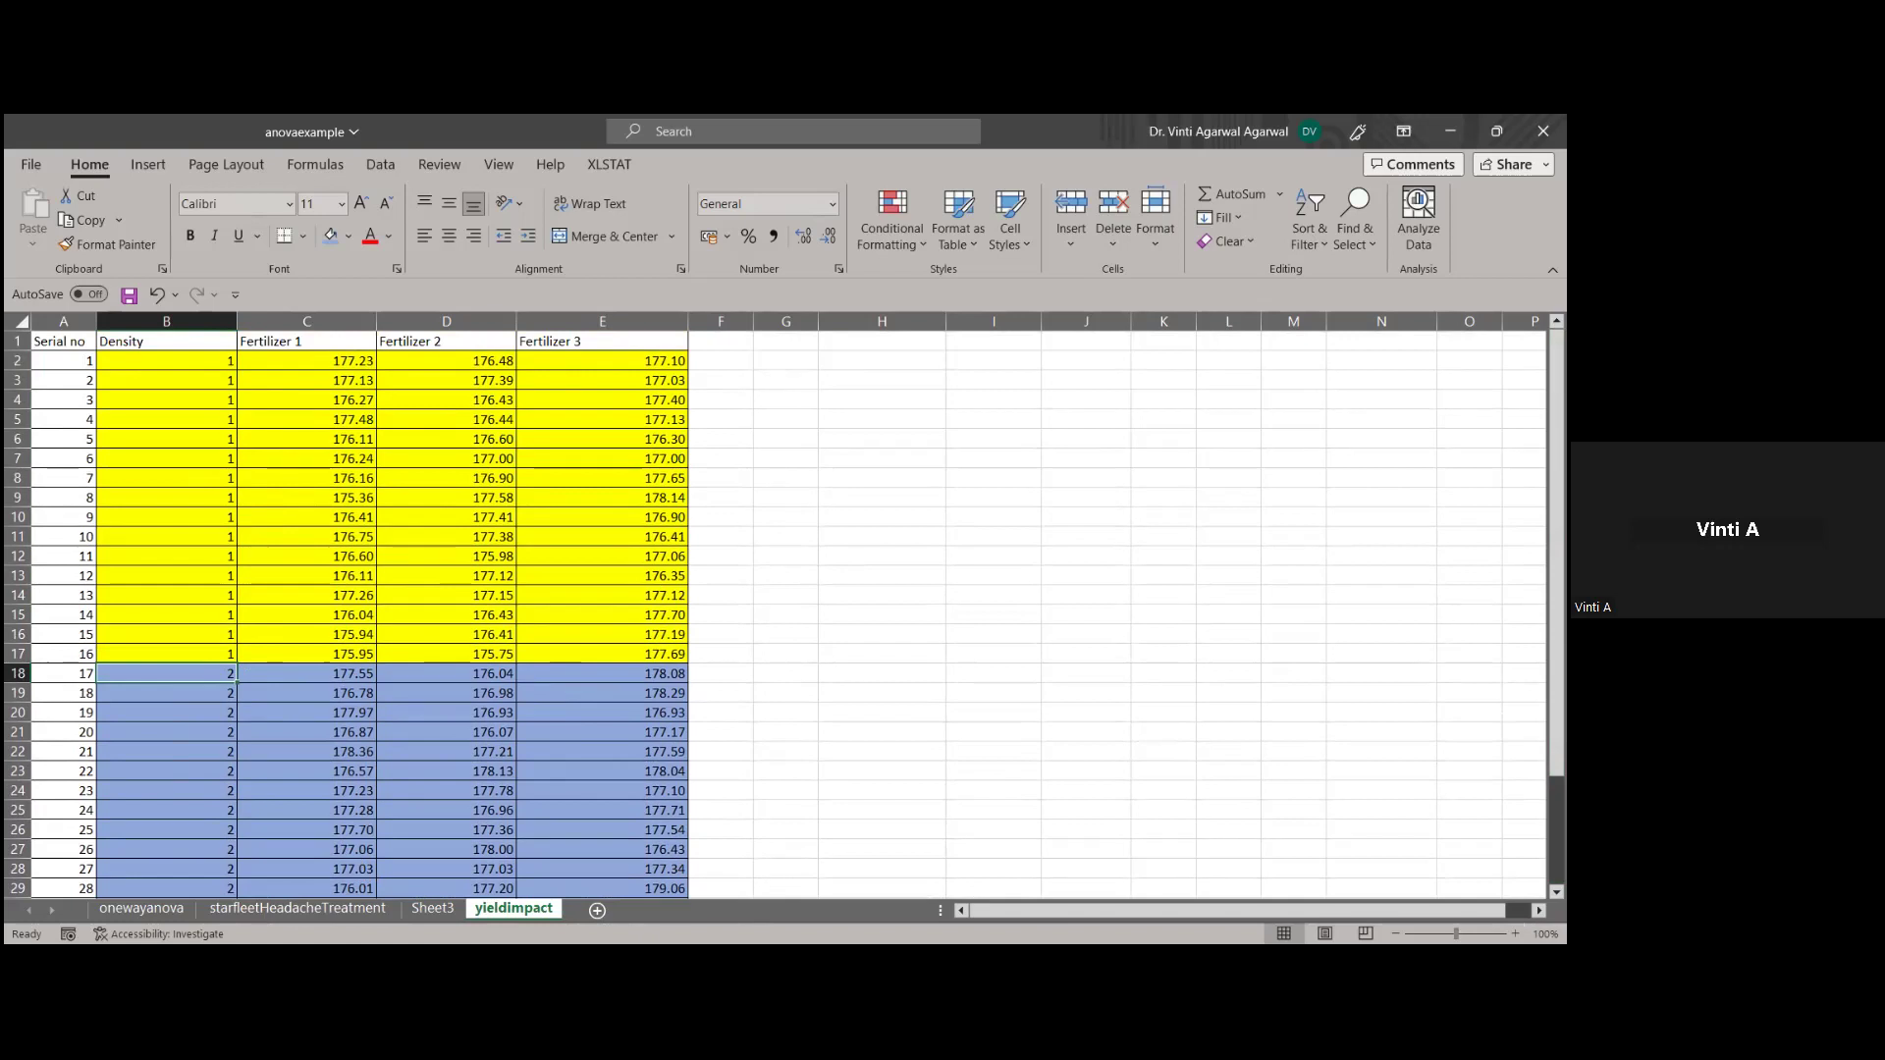
Enlarge the yieldimpact sheet to 170% and read through the Density column's rows for both density levels
scroll(776, 604, "up", 5, "ctrl")
scroll(520, 368, "up", 2)
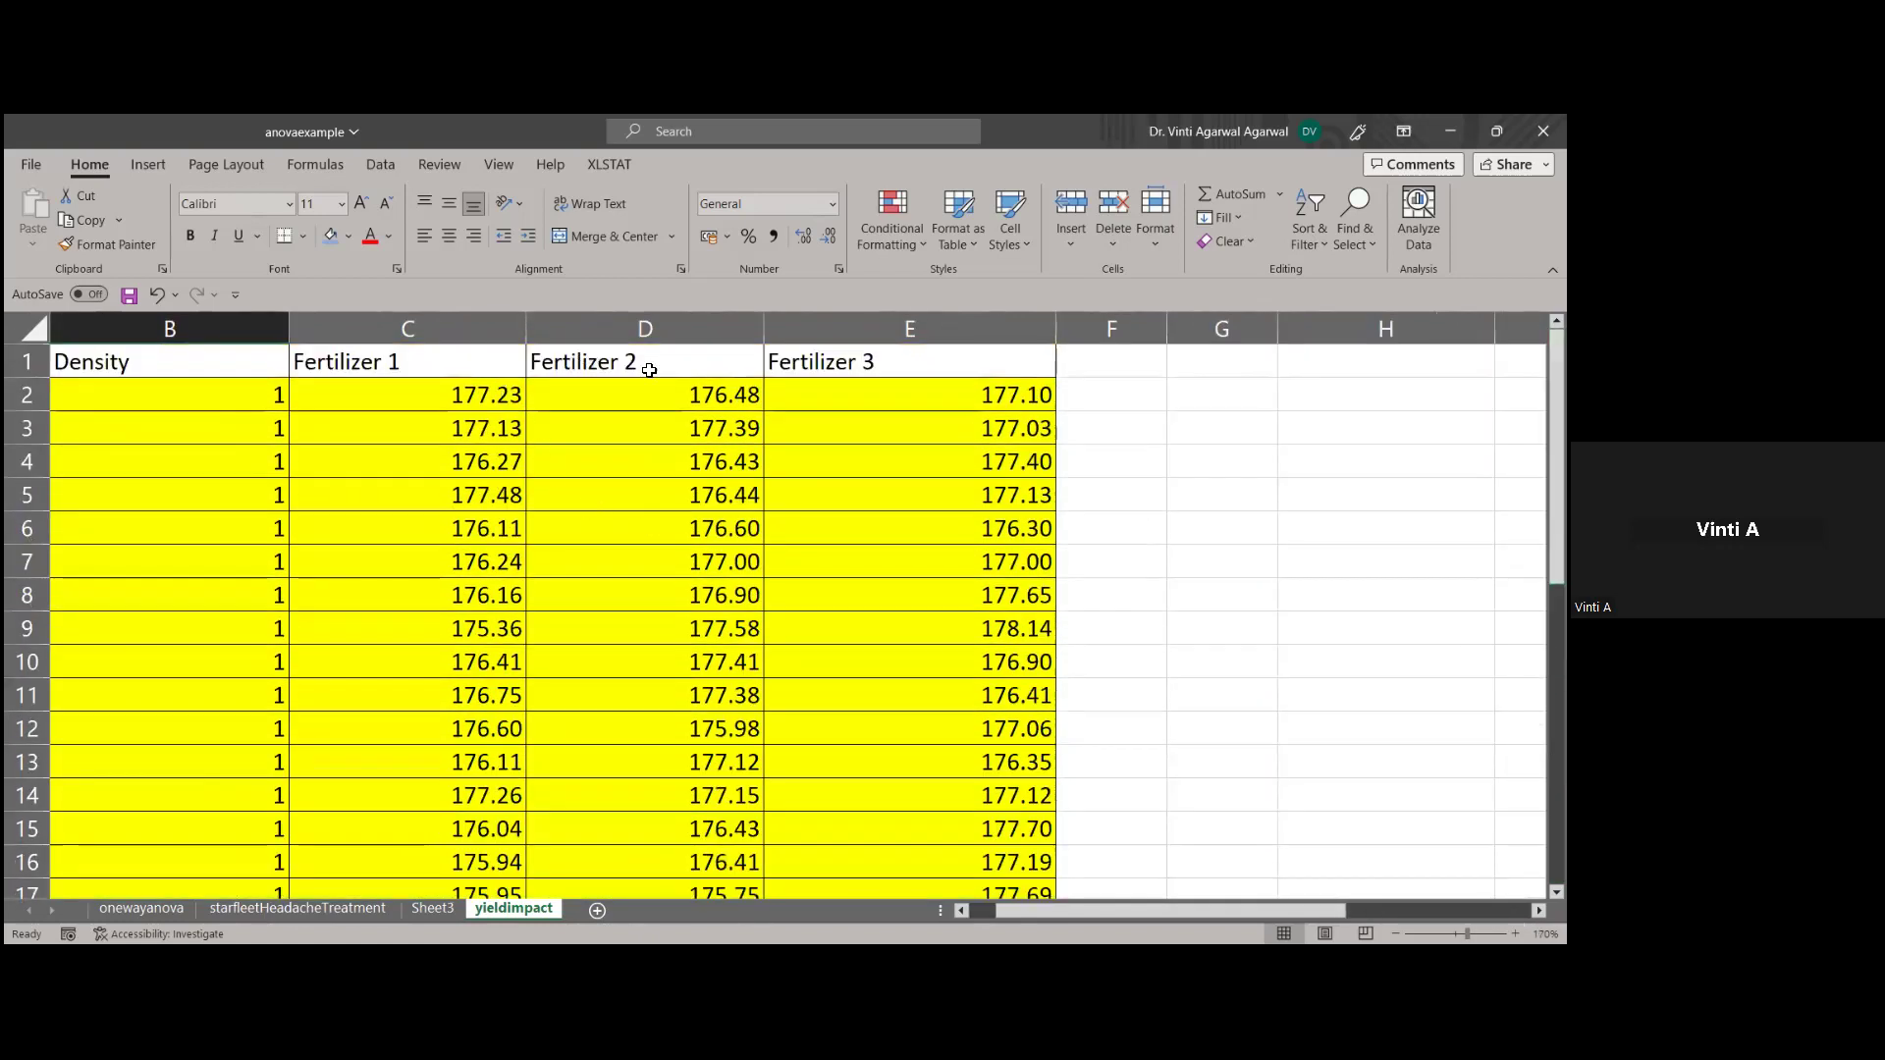
key("Down")
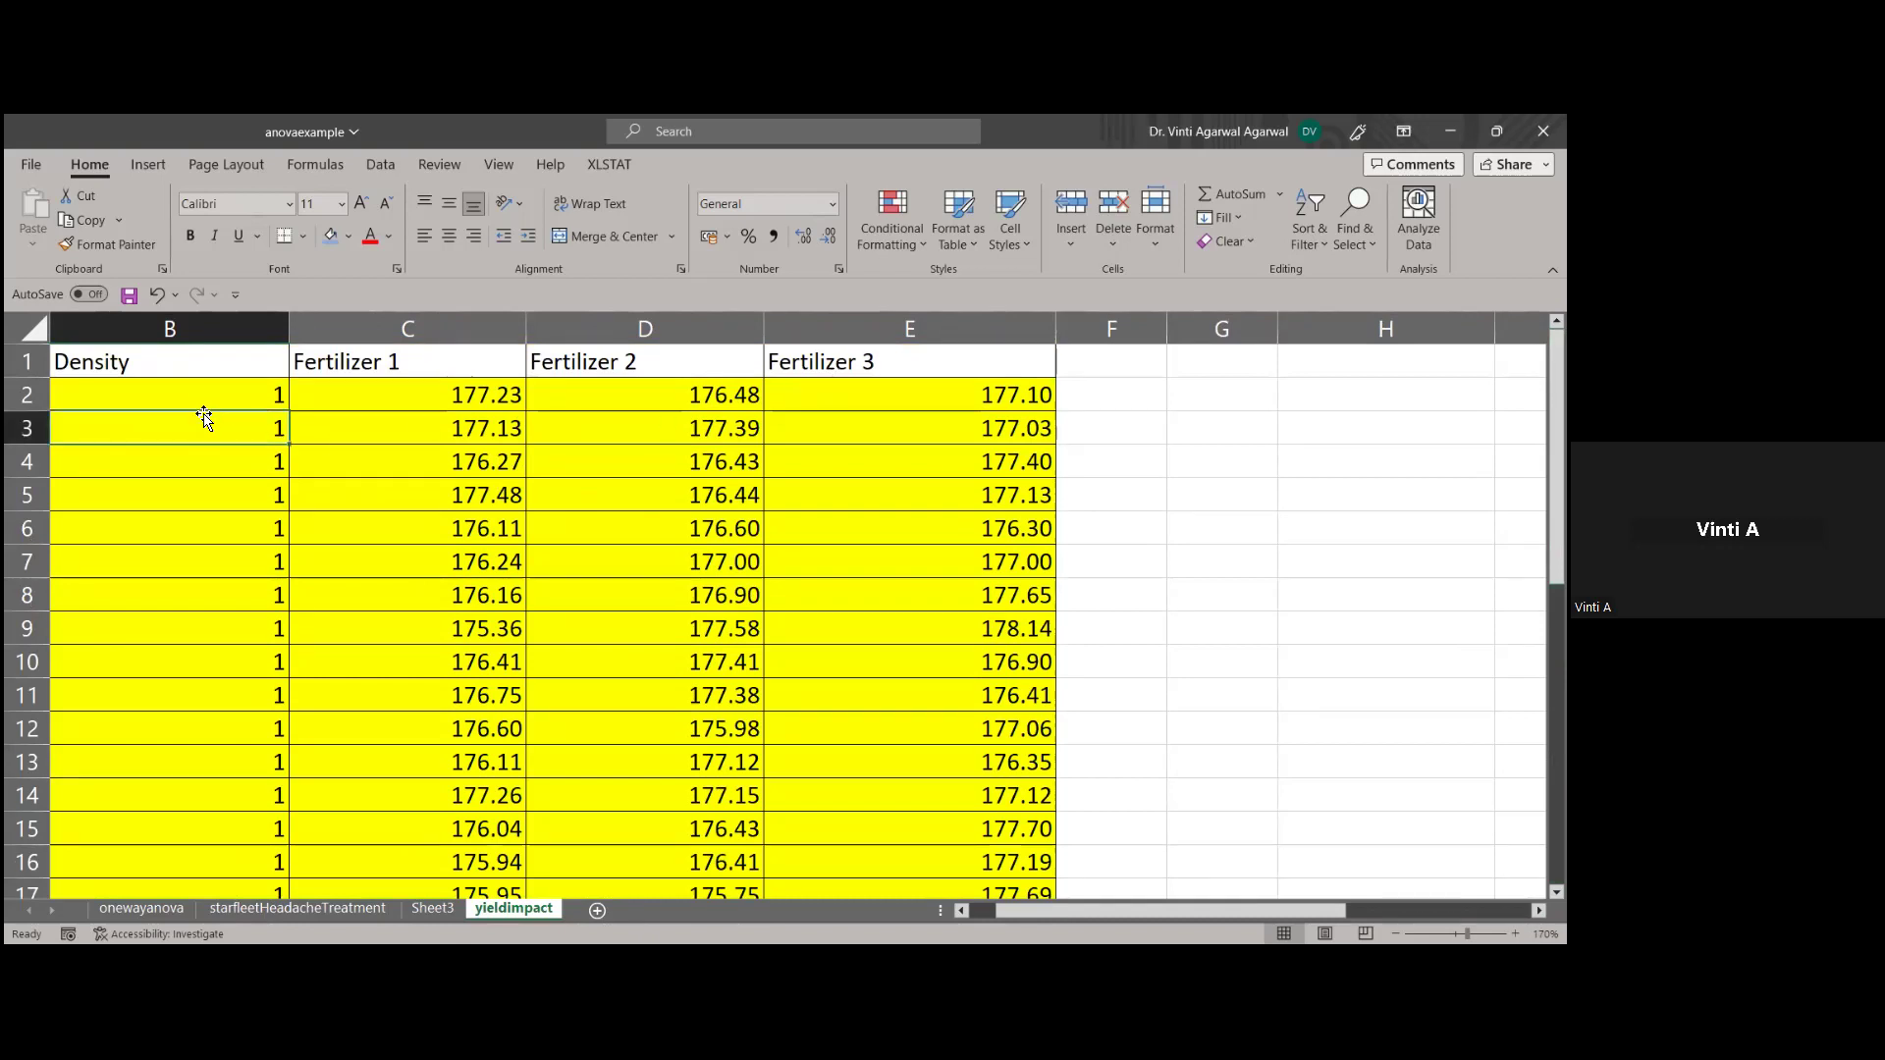
key("Down")
key("Down")
key("Down")
key("Down")
key("Down")
key("Down")
key("Down")
key("Down")
key("Down")
key("Down")
key("Down")
key("Down")
key("Down")
key("Down")
key("Down")
key("Down")
key("Down")
key("Down")
key("Down")
key("Down")
key("Down")
key("Down")
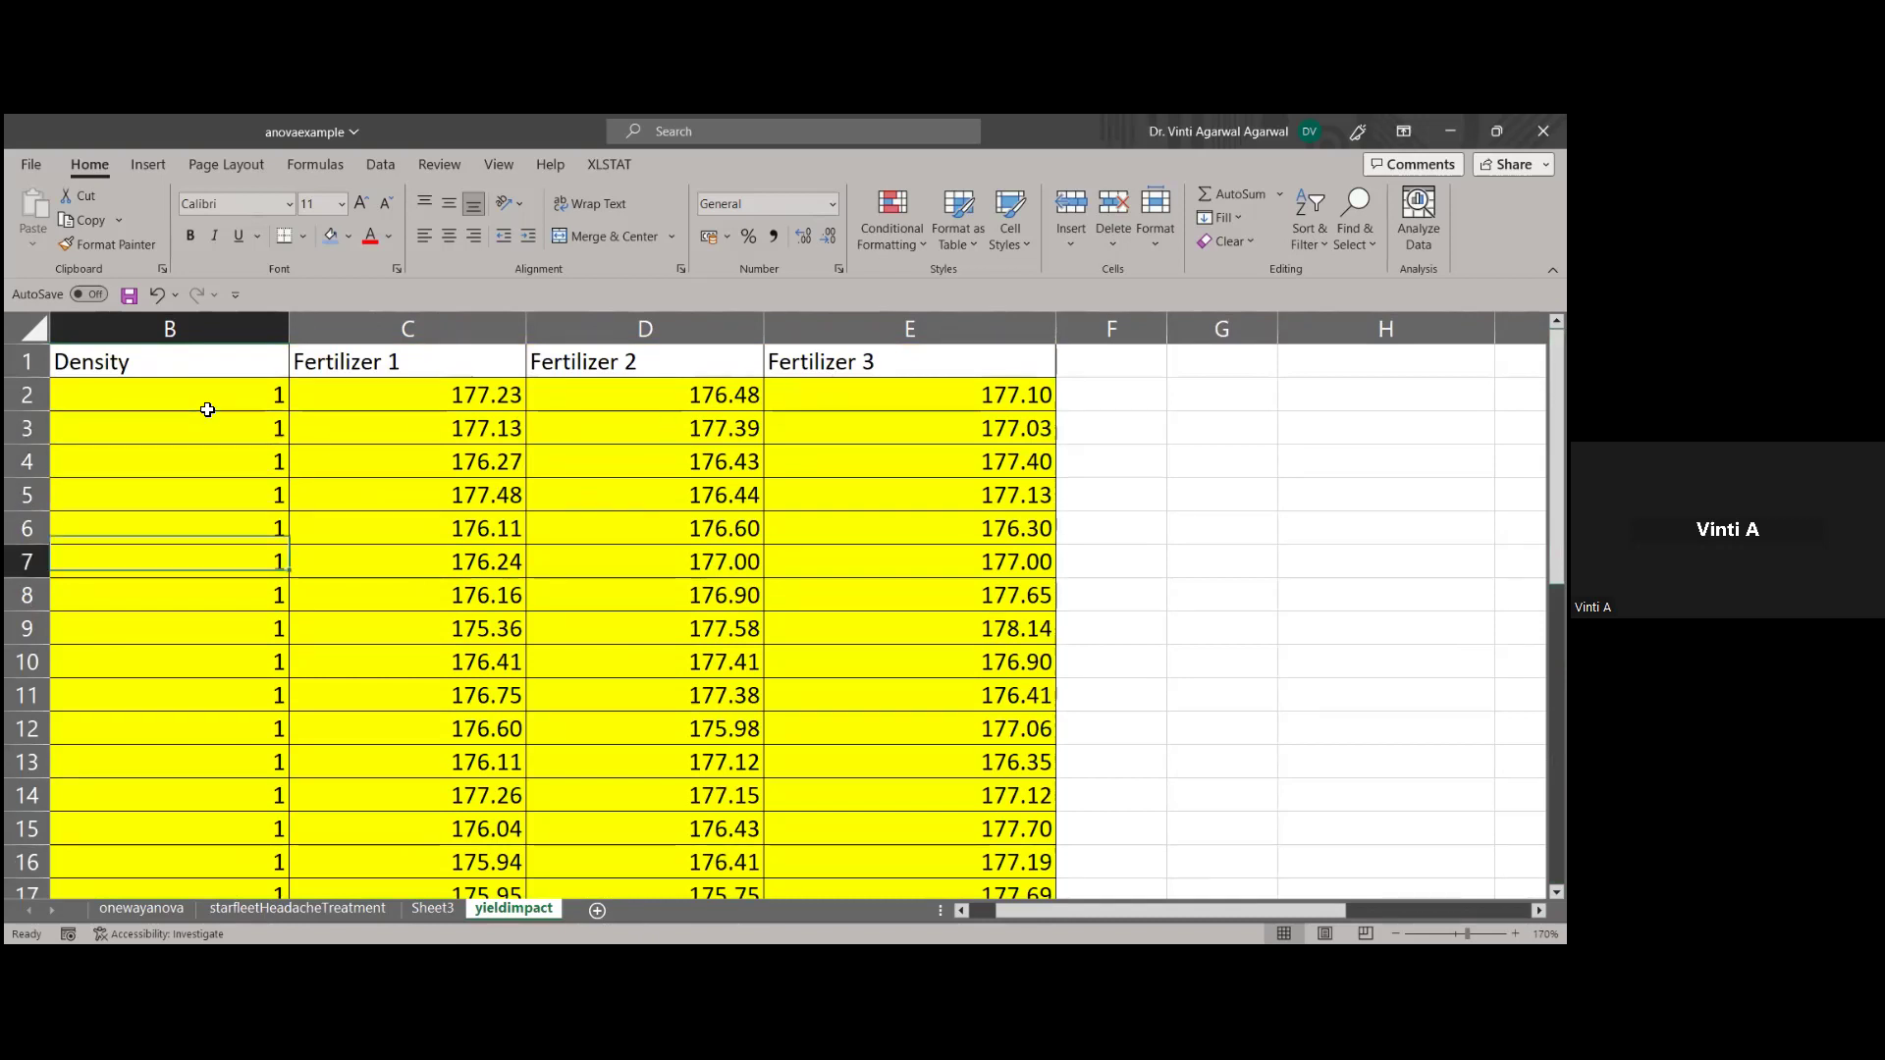
key("Down")
key("Down")
key("Down")
key("Down")
key("Down")
key("Down")
key("Down")
key("Down")
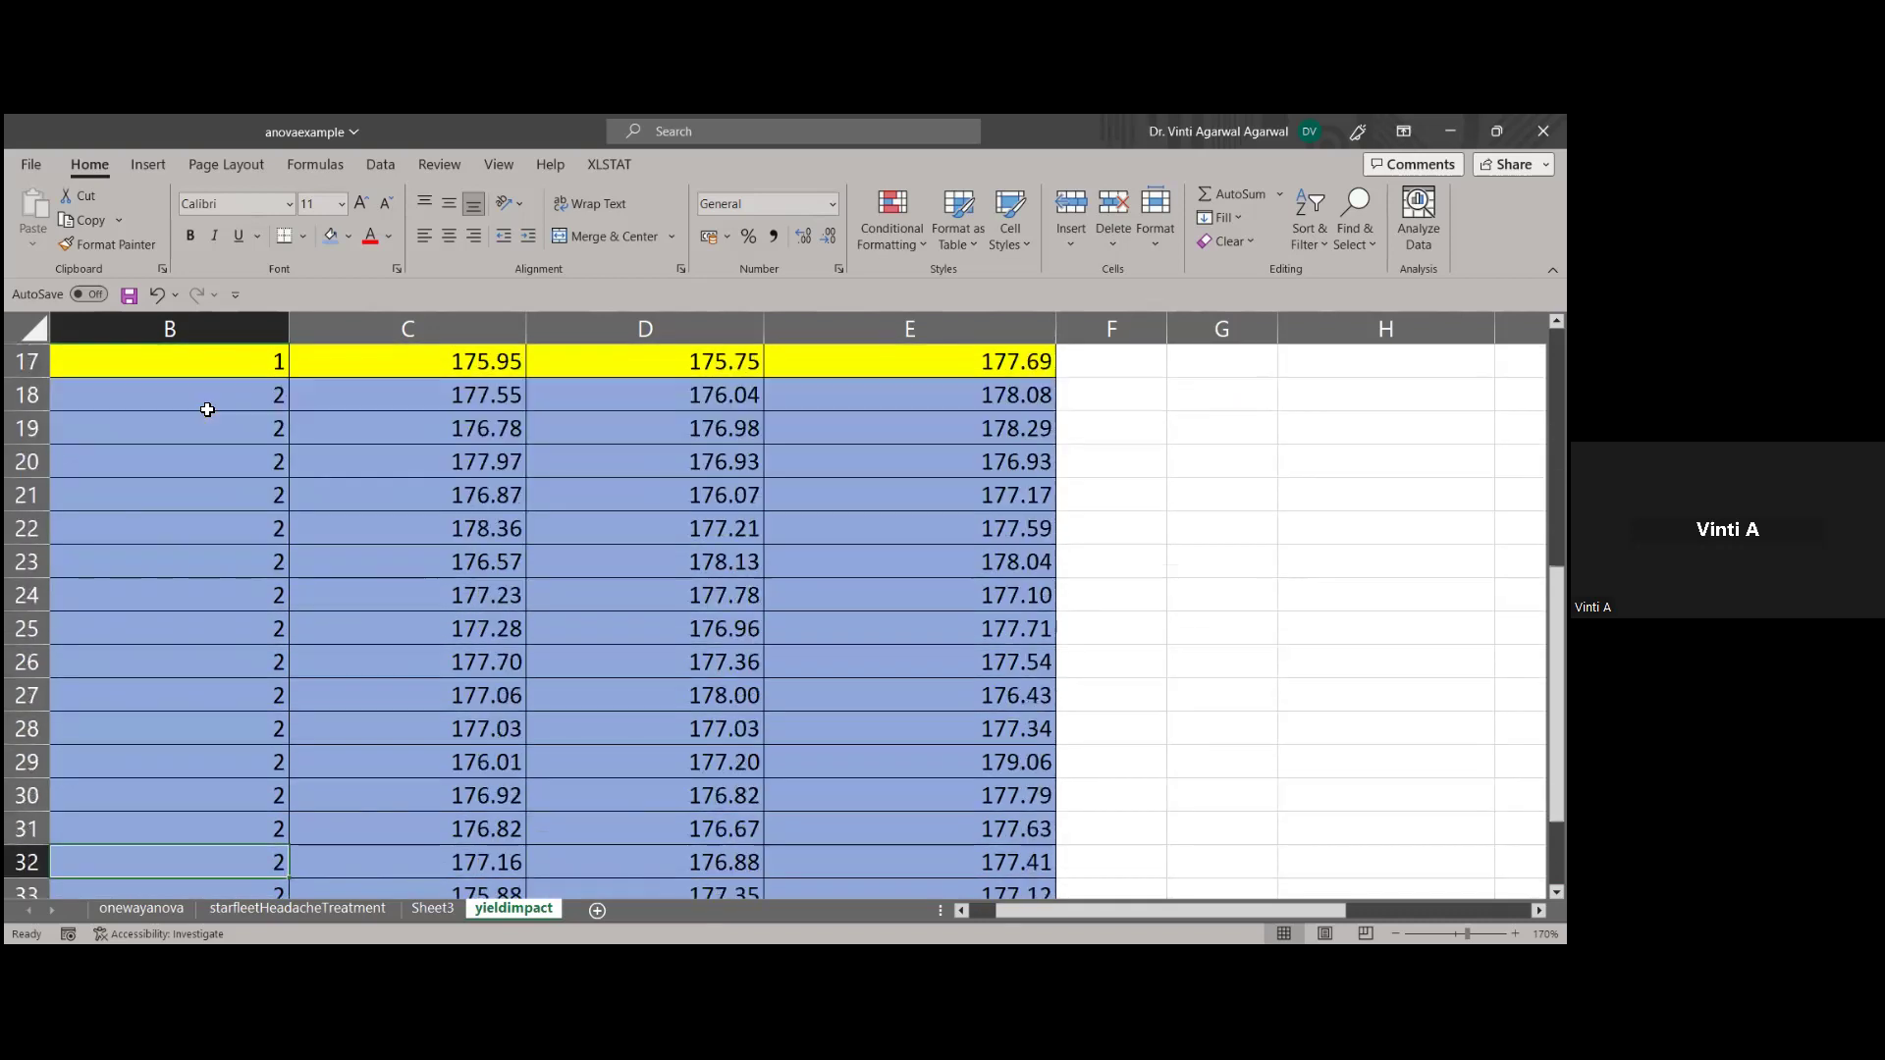
key("Up")
key("Up")
key("Up")
key("Up")
key("Up")
key("Up")
key("Up")
scroll(209, 410, "up", 7)
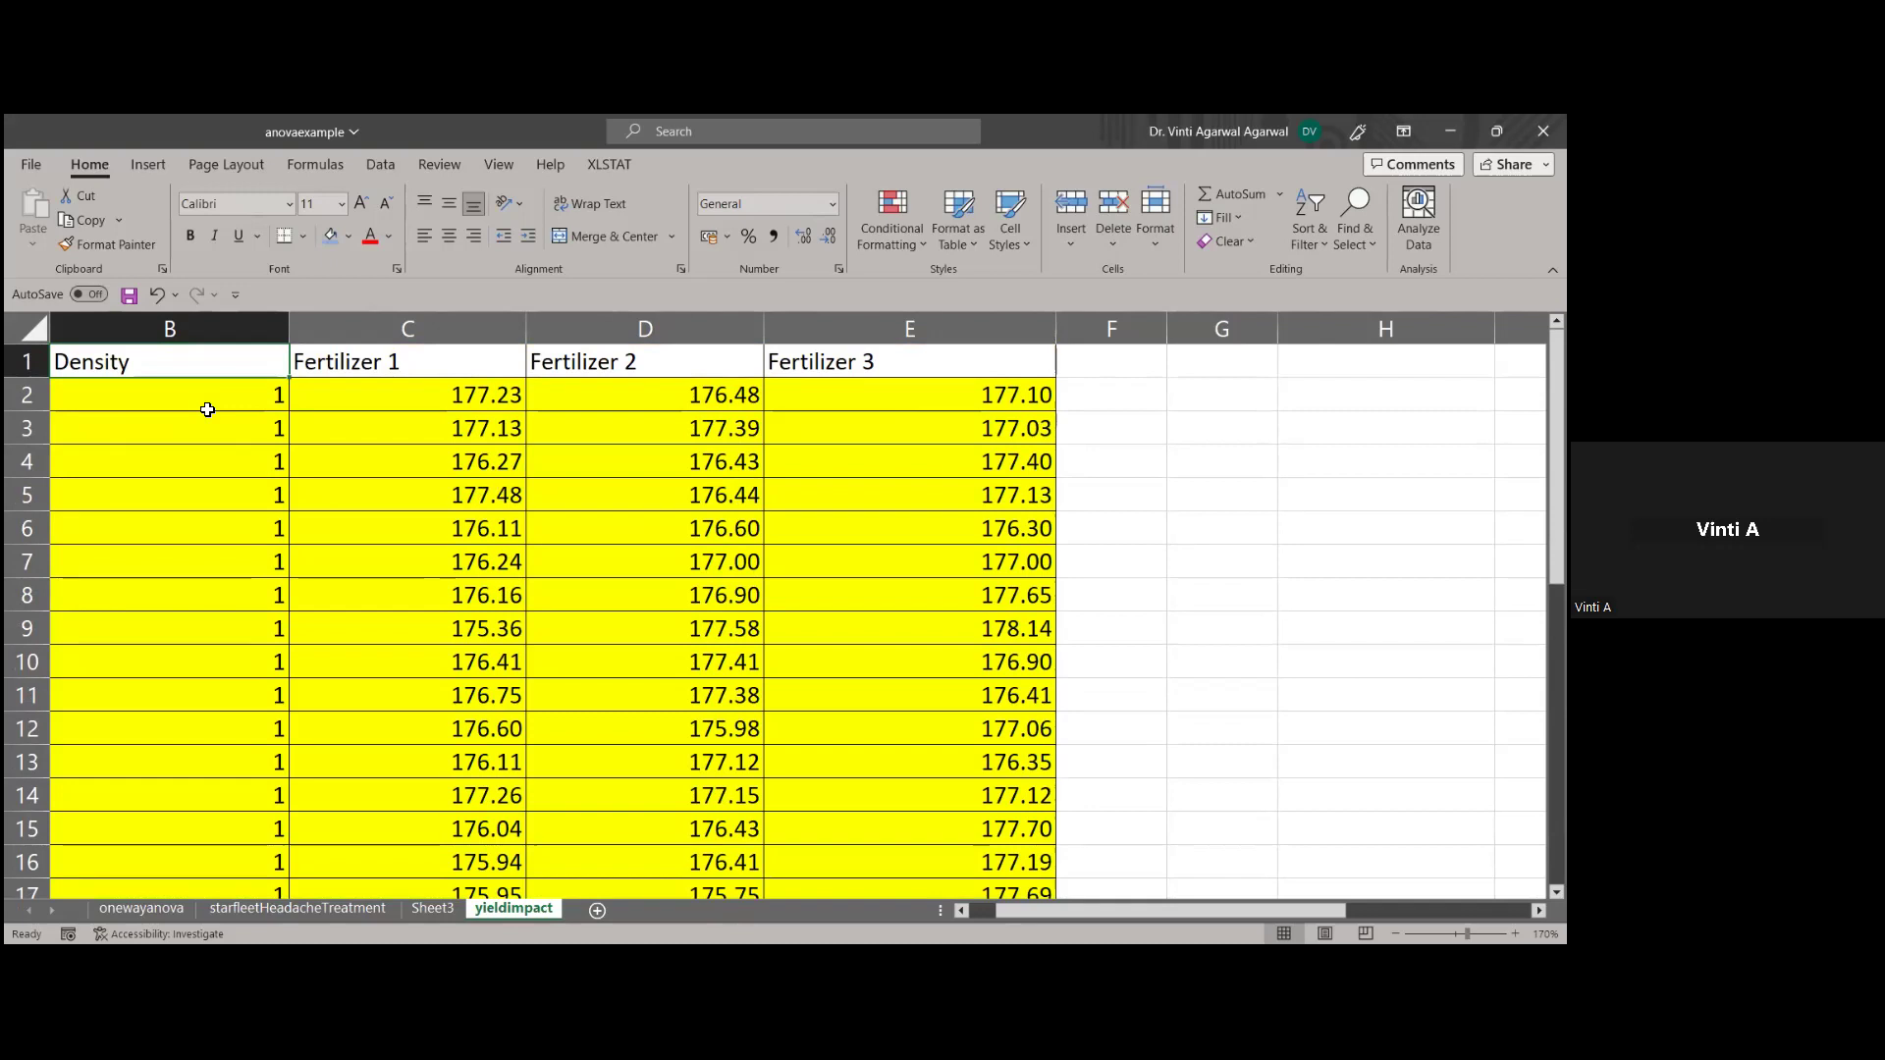
mouse_move(1556, 505)
left_mouse_down()
mouse_move(1556, 524)
mouse_move(1557, 506)
left_mouse_up()
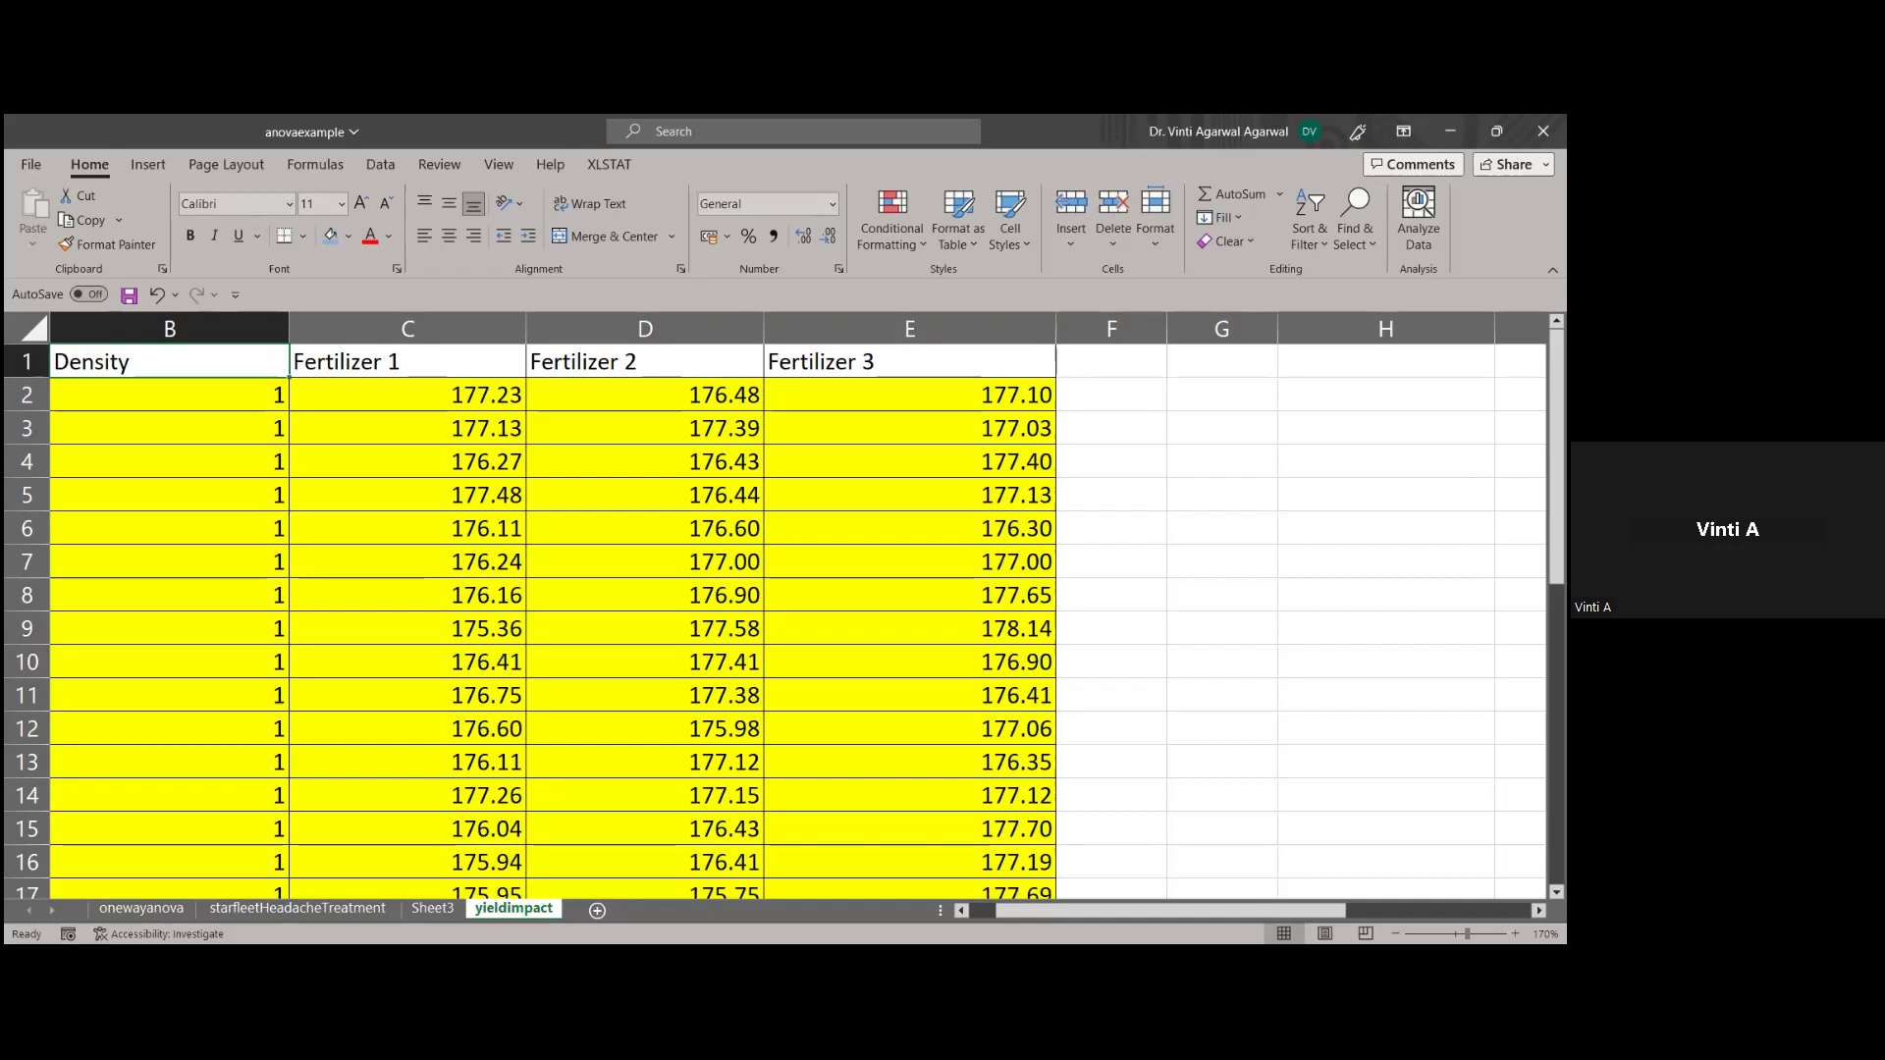
Narrow the Fertilizer 1, Fertilizer 2 and Fertilizer 3 columns to free space beside the data
left_click(1191, 469)
left_click_drag(1056, 336, 943, 336)
left_click_drag(764, 336, 640, 354)
left_click_drag(527, 338, 391, 346)
left_click_drag(685, 339, 593, 340)
left_click(926, 427)
left_click(932, 394)
left_click(380, 164)
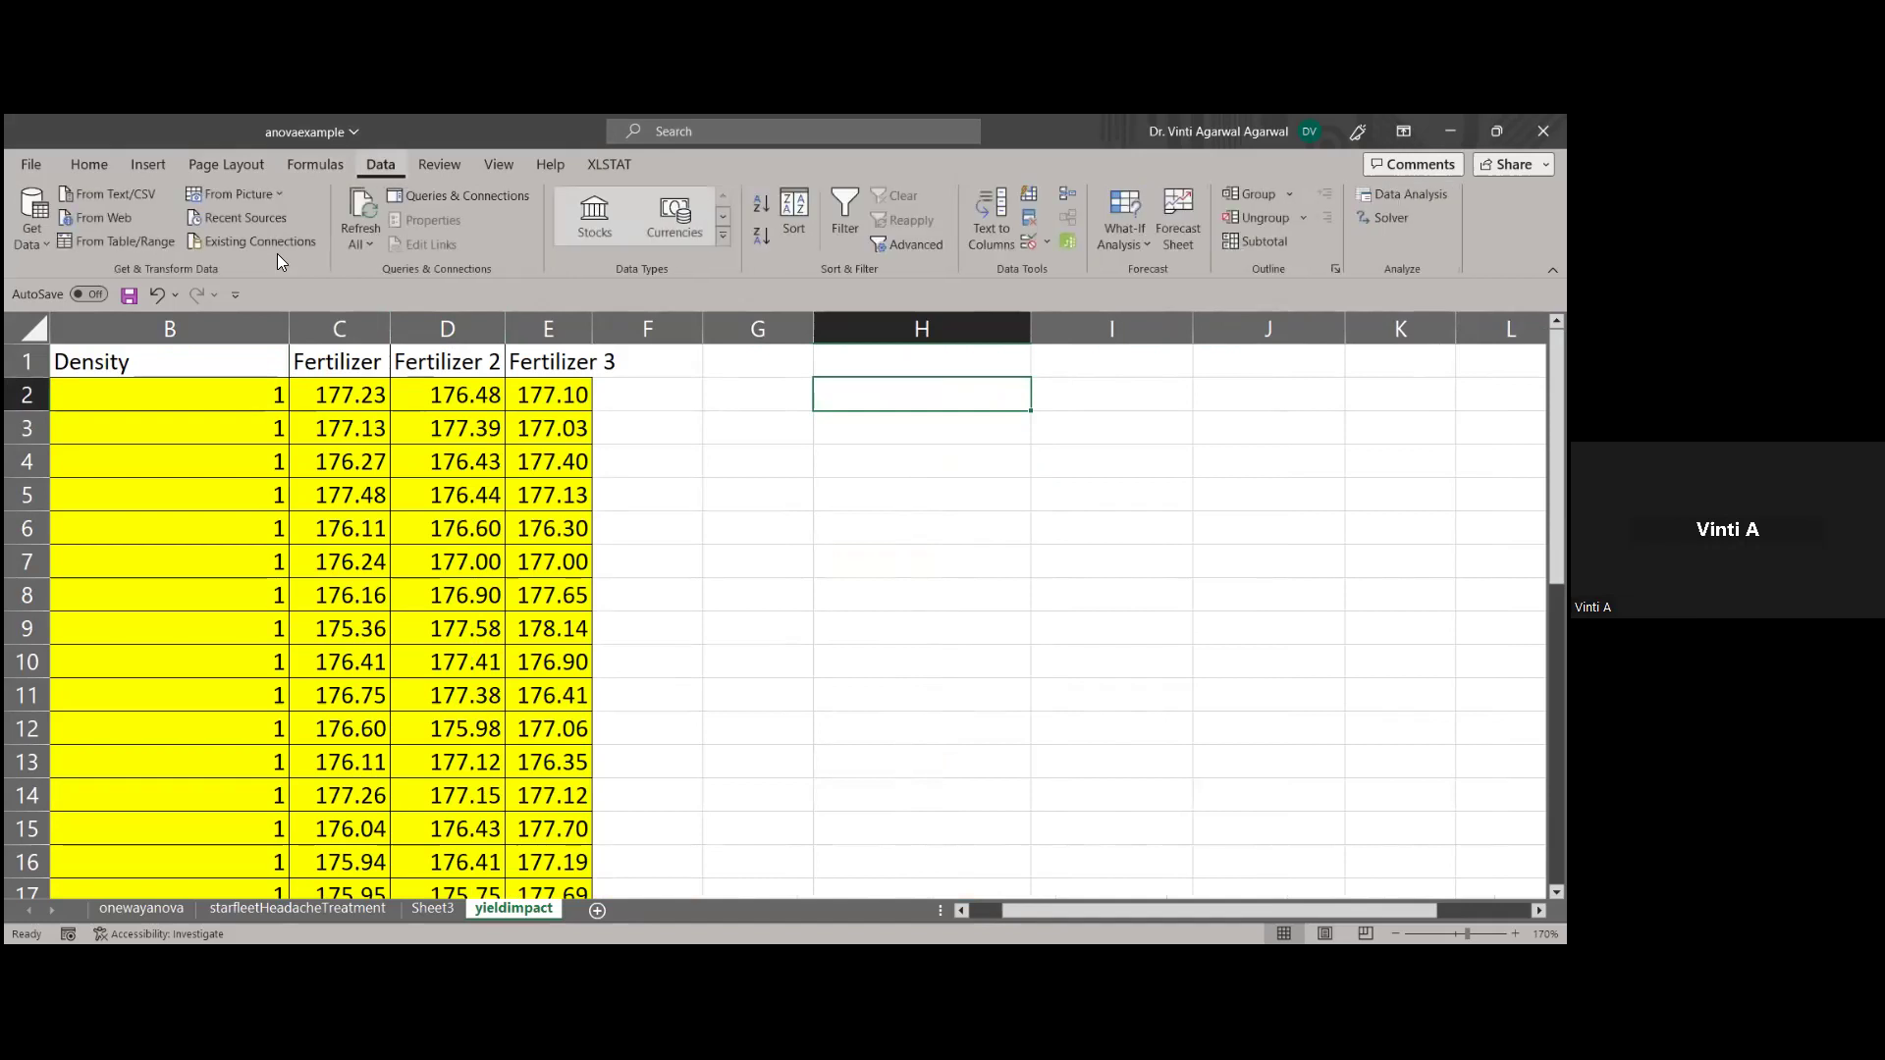
left_click(1404, 194)
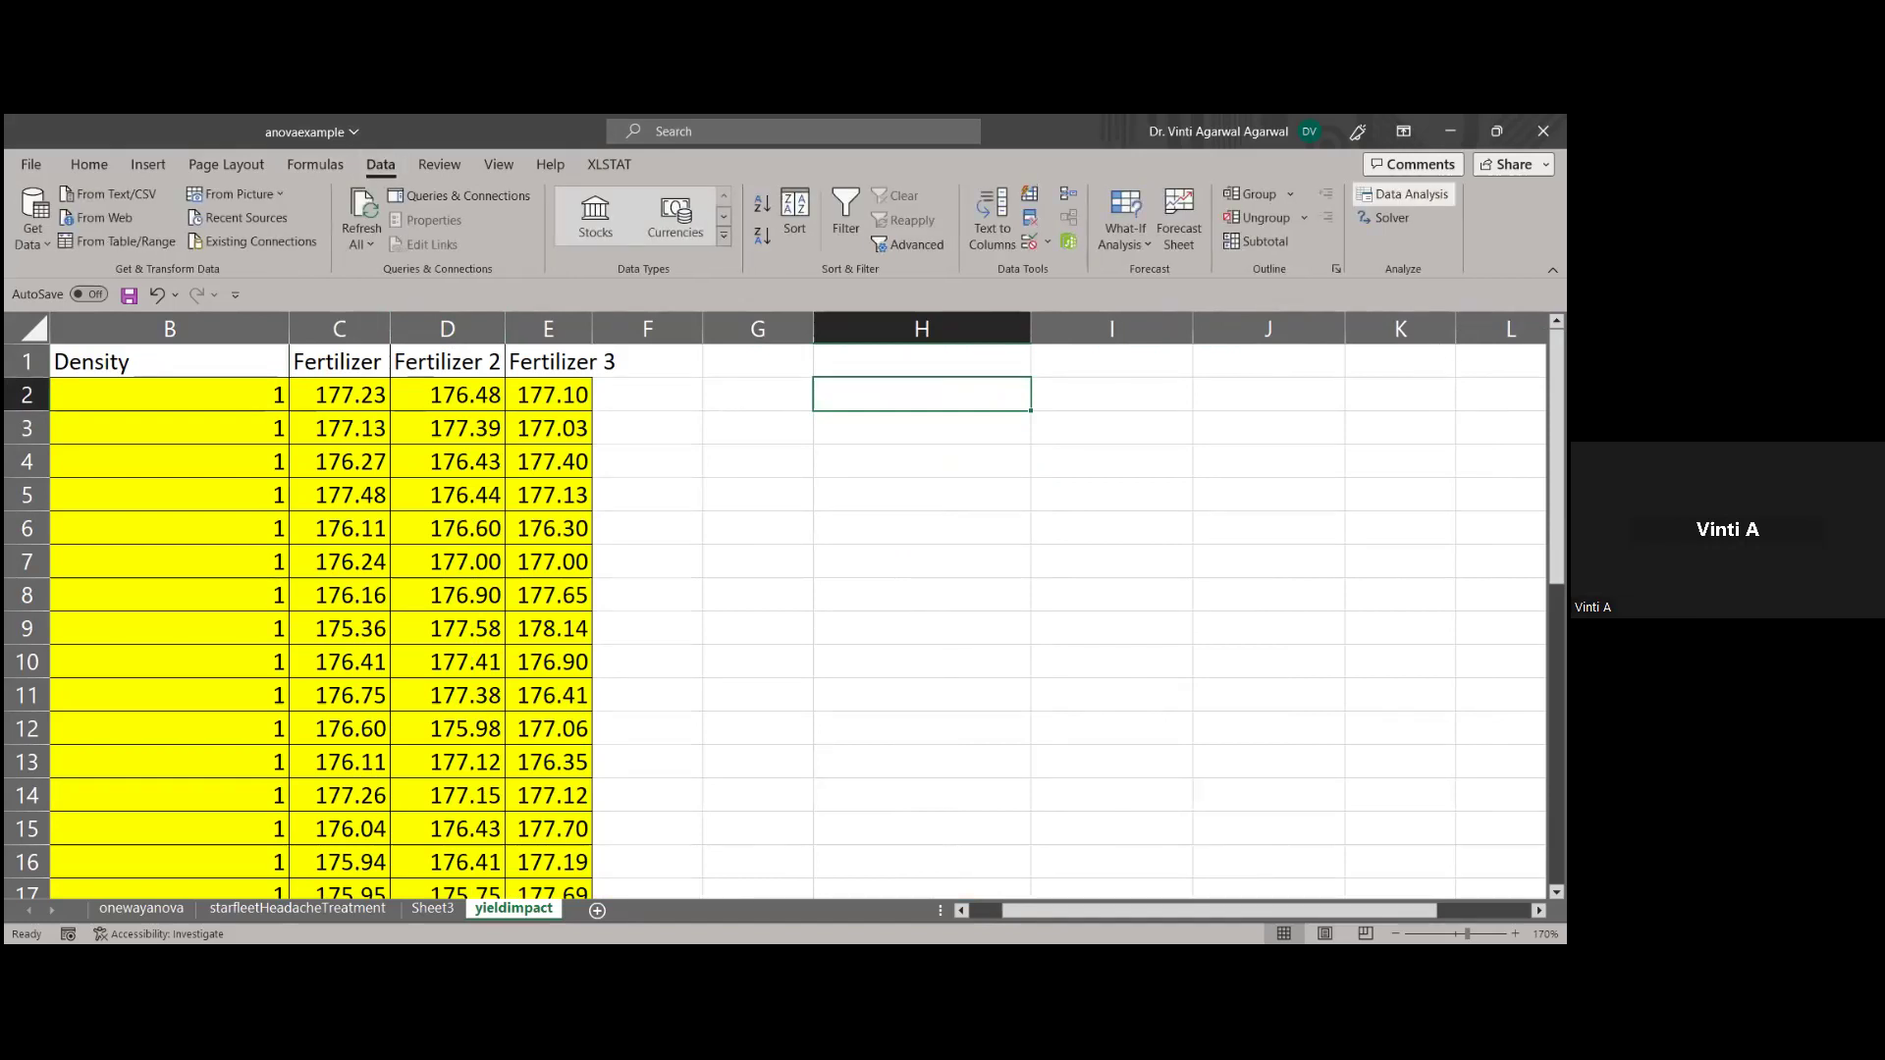
mouse_move(542, 791)
left_mouse_down()
mouse_move(542, 811)
mouse_move(539, 754)
left_mouse_up()
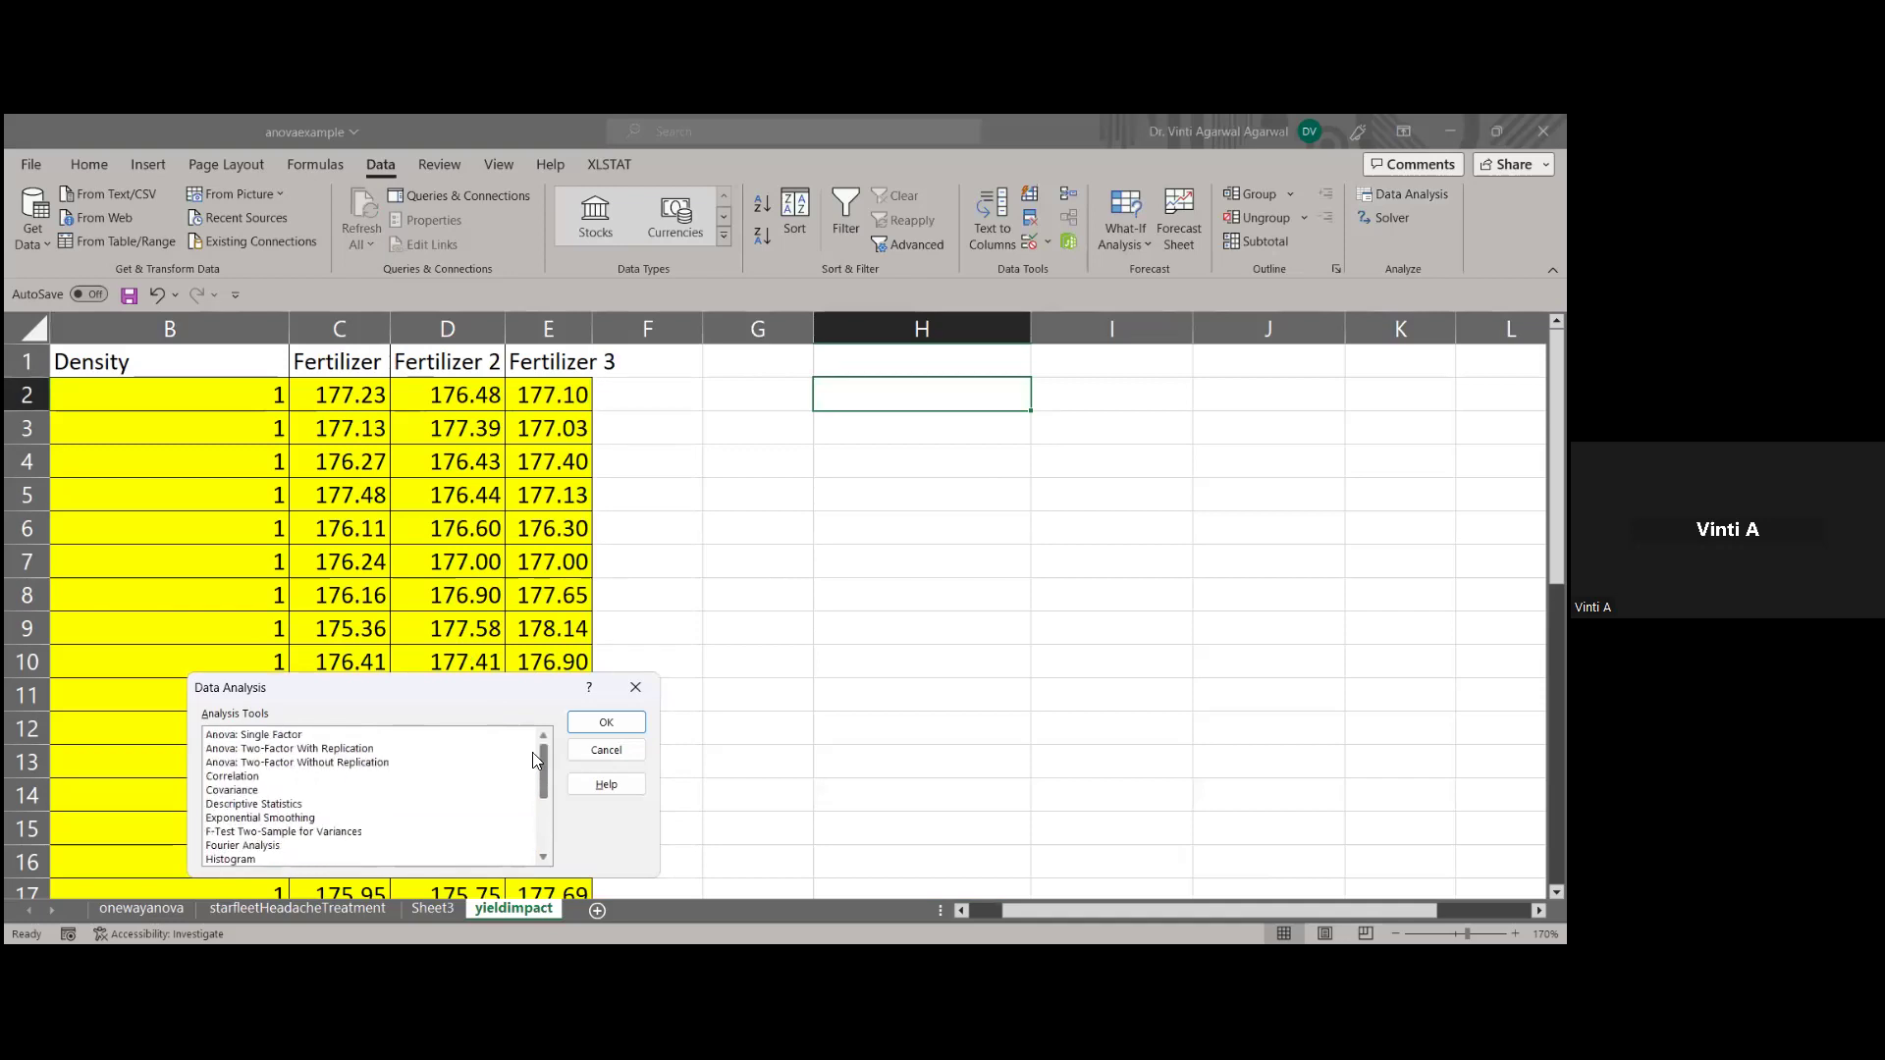
left_click(227, 751)
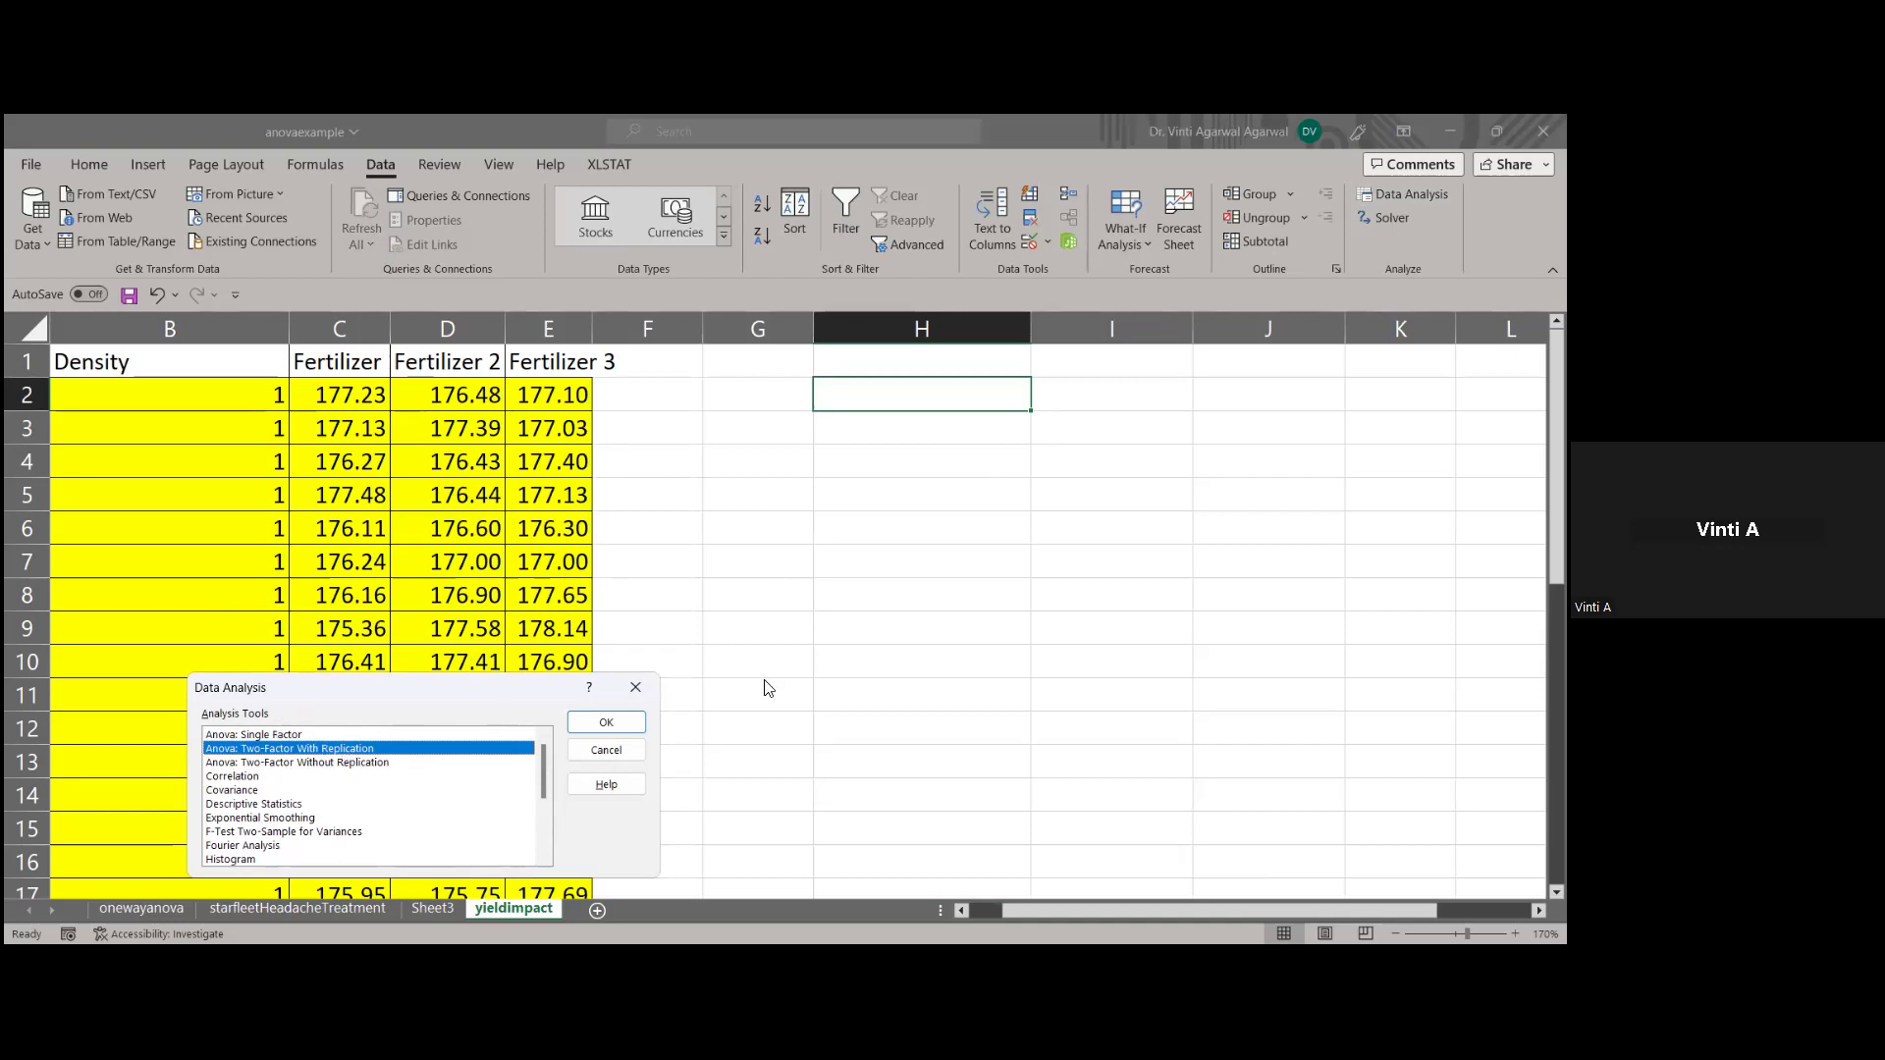
left_click_drag(767, 688, 768, 668)
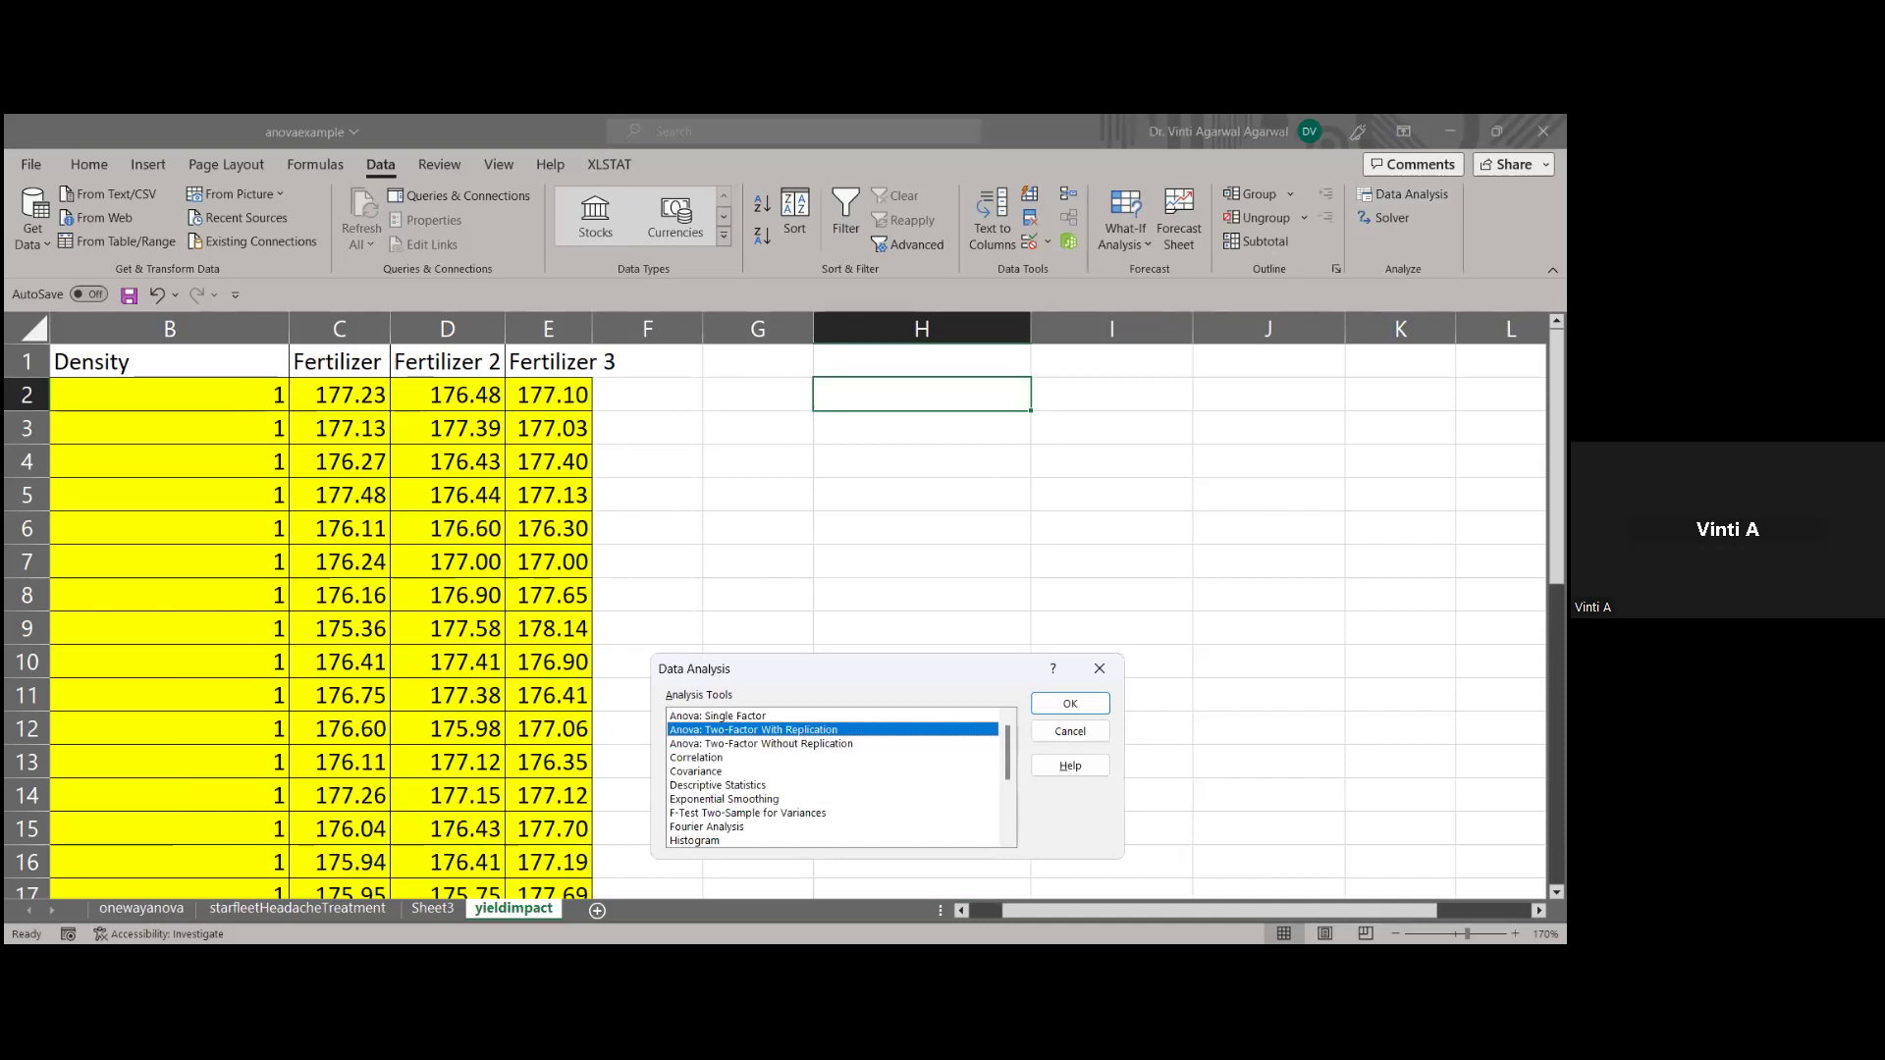
left_click(1070, 732)
Check the Density column down to row 33 and widen the fertilizer columns C to E so their full headings fit
left_click_drag(251, 393, 255, 827)
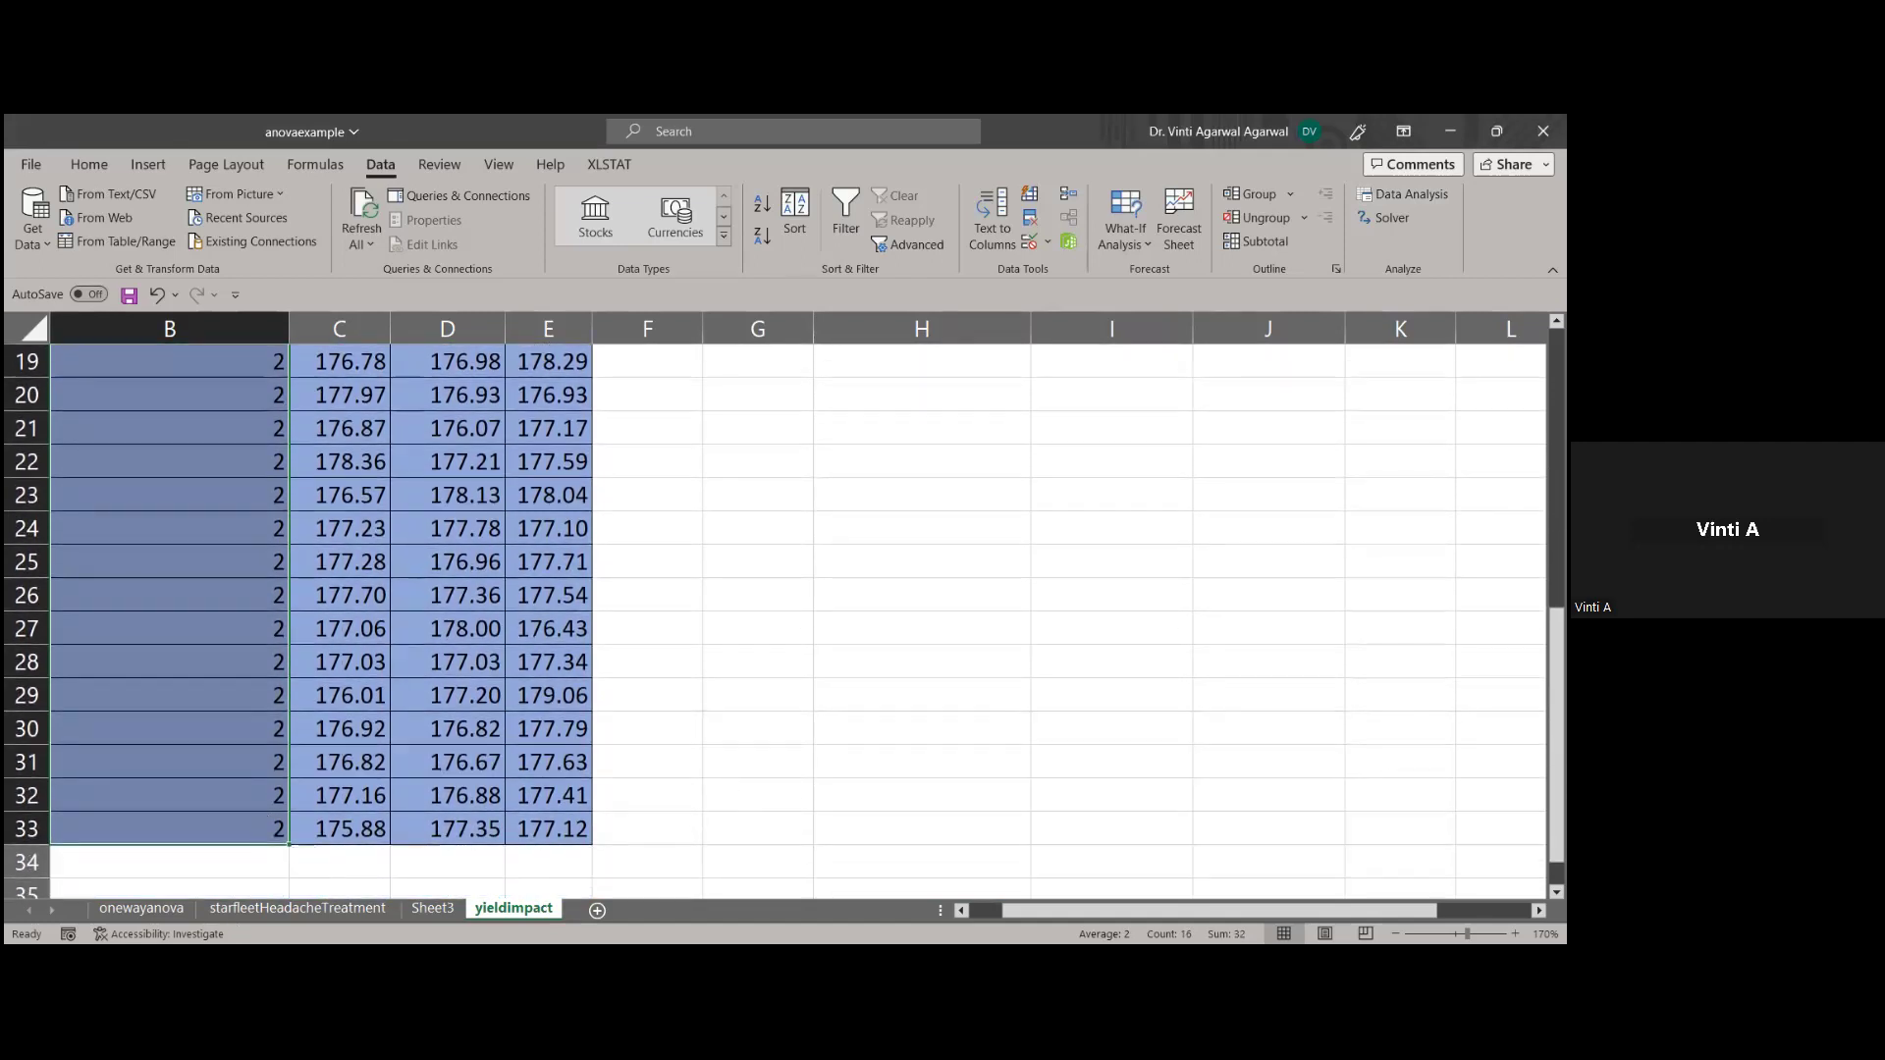
left_click_drag(1556, 692, 1557, 412)
left_click_drag(390, 324, 421, 324)
left_click_drag(536, 327, 698, 326)
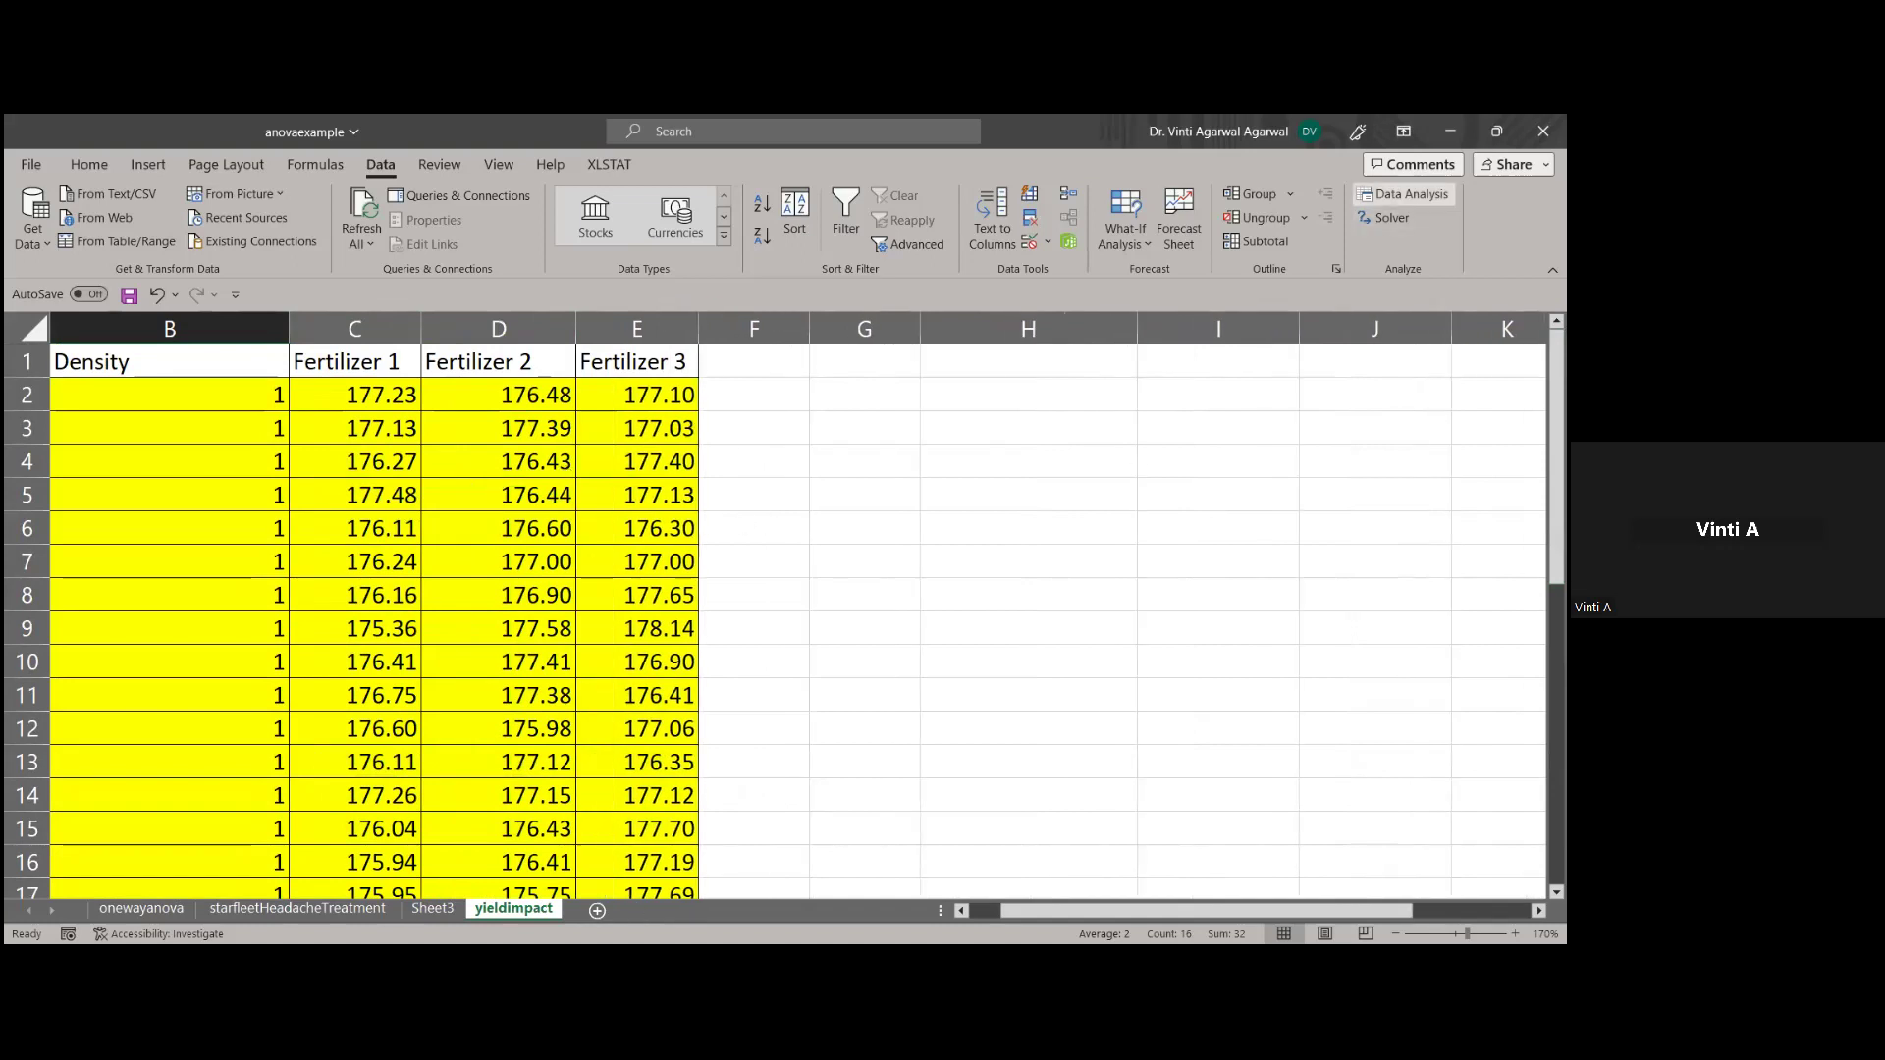
Start Anova: Two-Factor With Replication, move its dialog clear of the data and clear the carried-over input range
left_click(1404, 194)
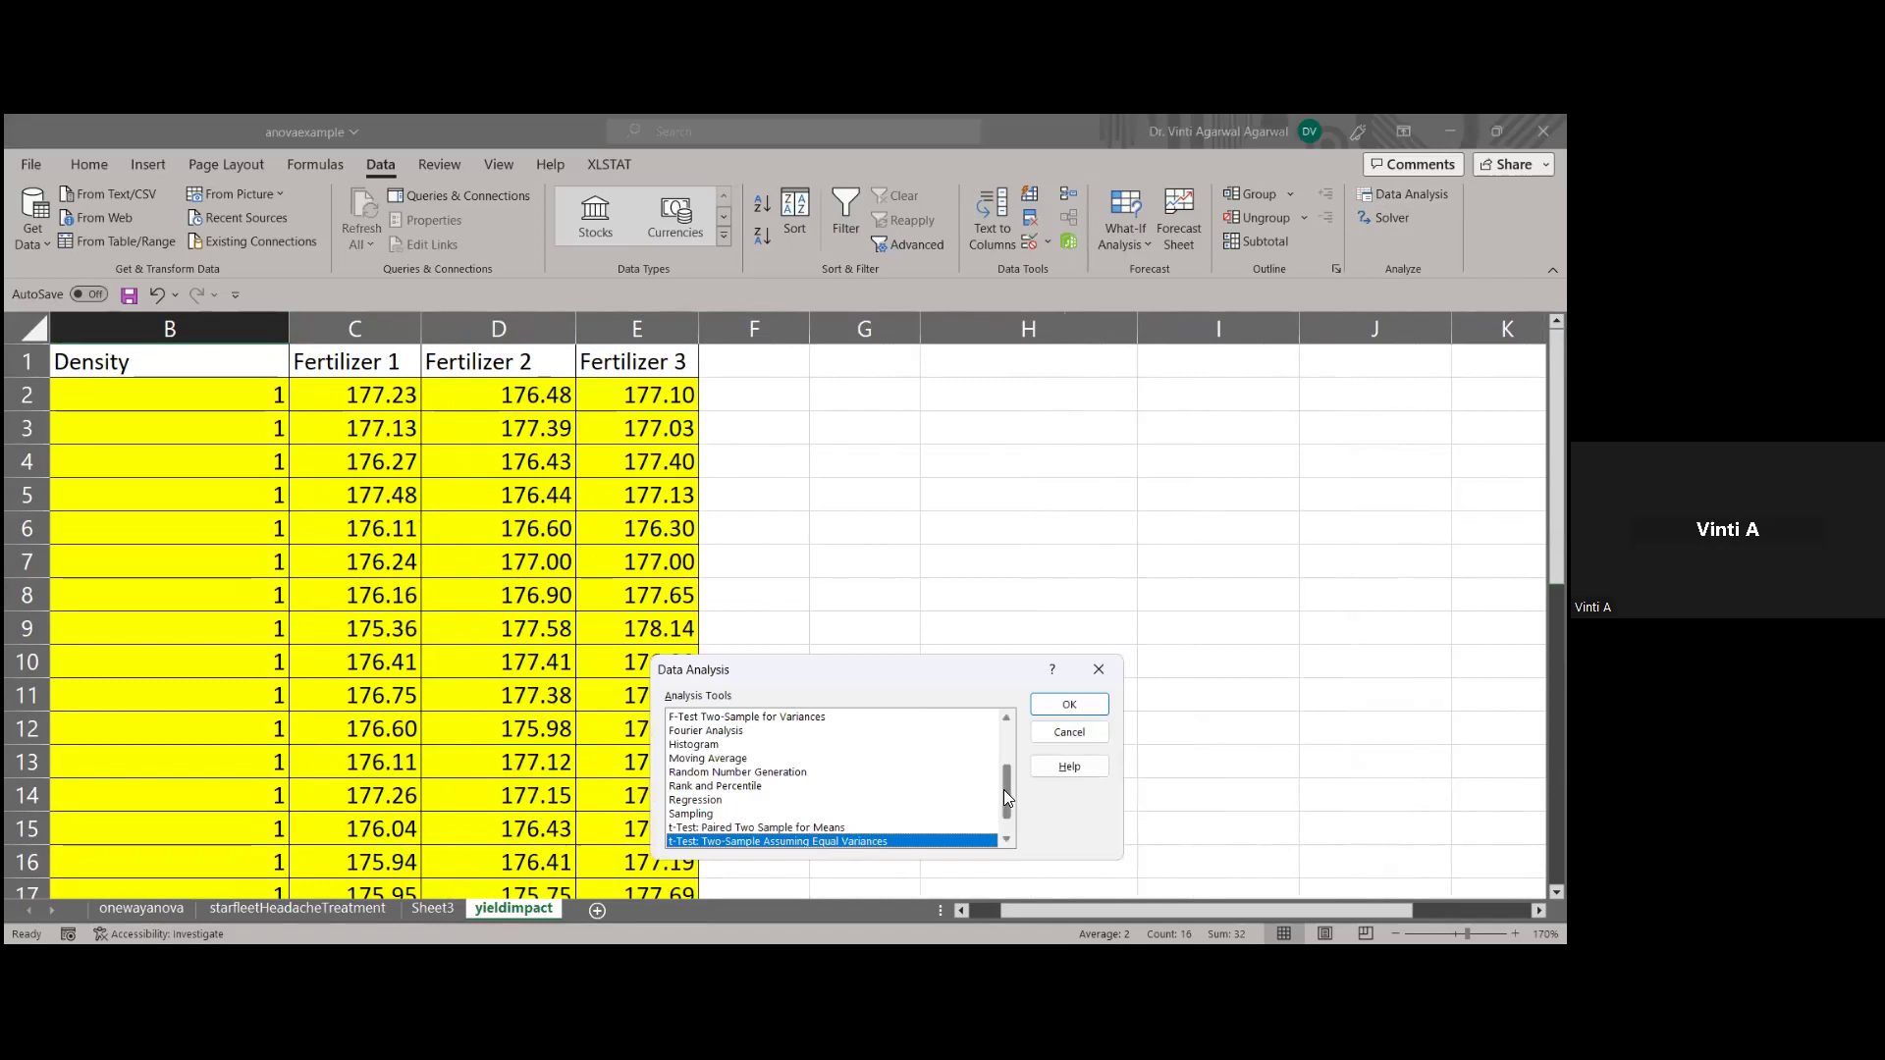
left_click_drag(1006, 797, 1011, 704)
left_click(812, 733)
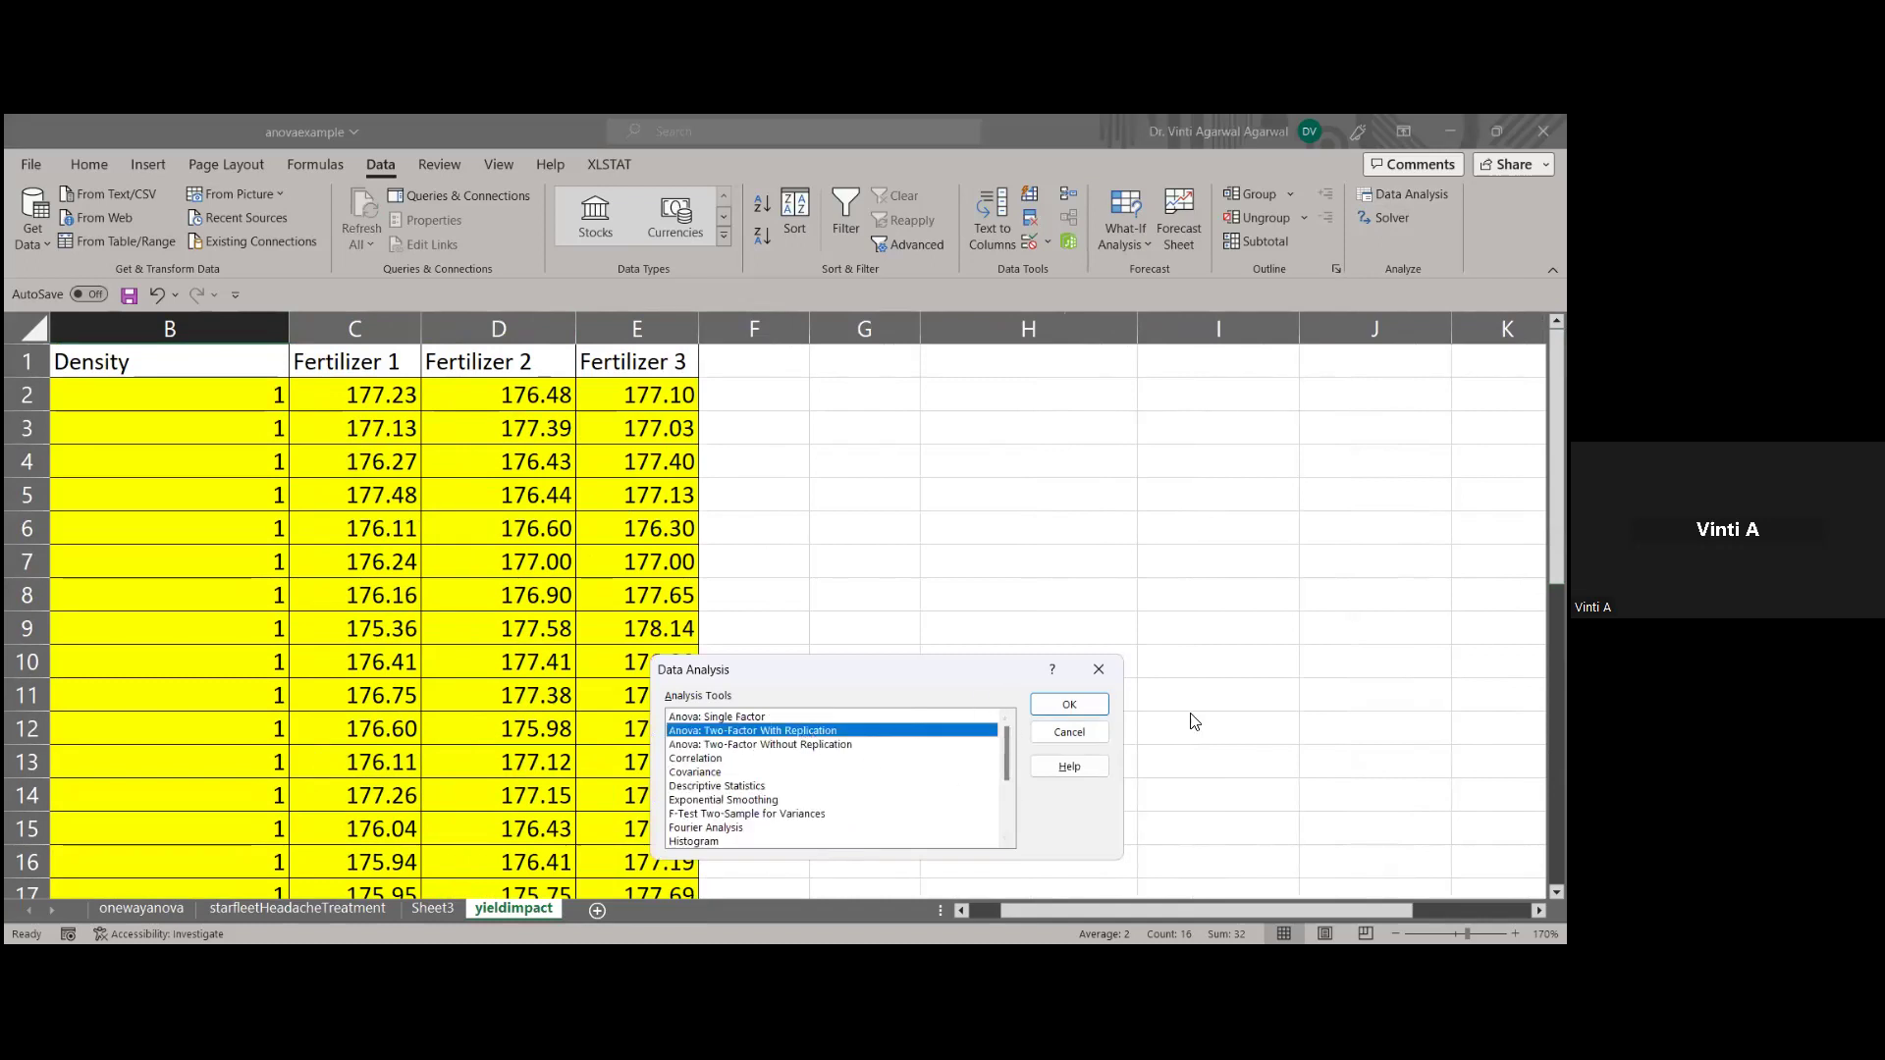
left_click(1070, 704)
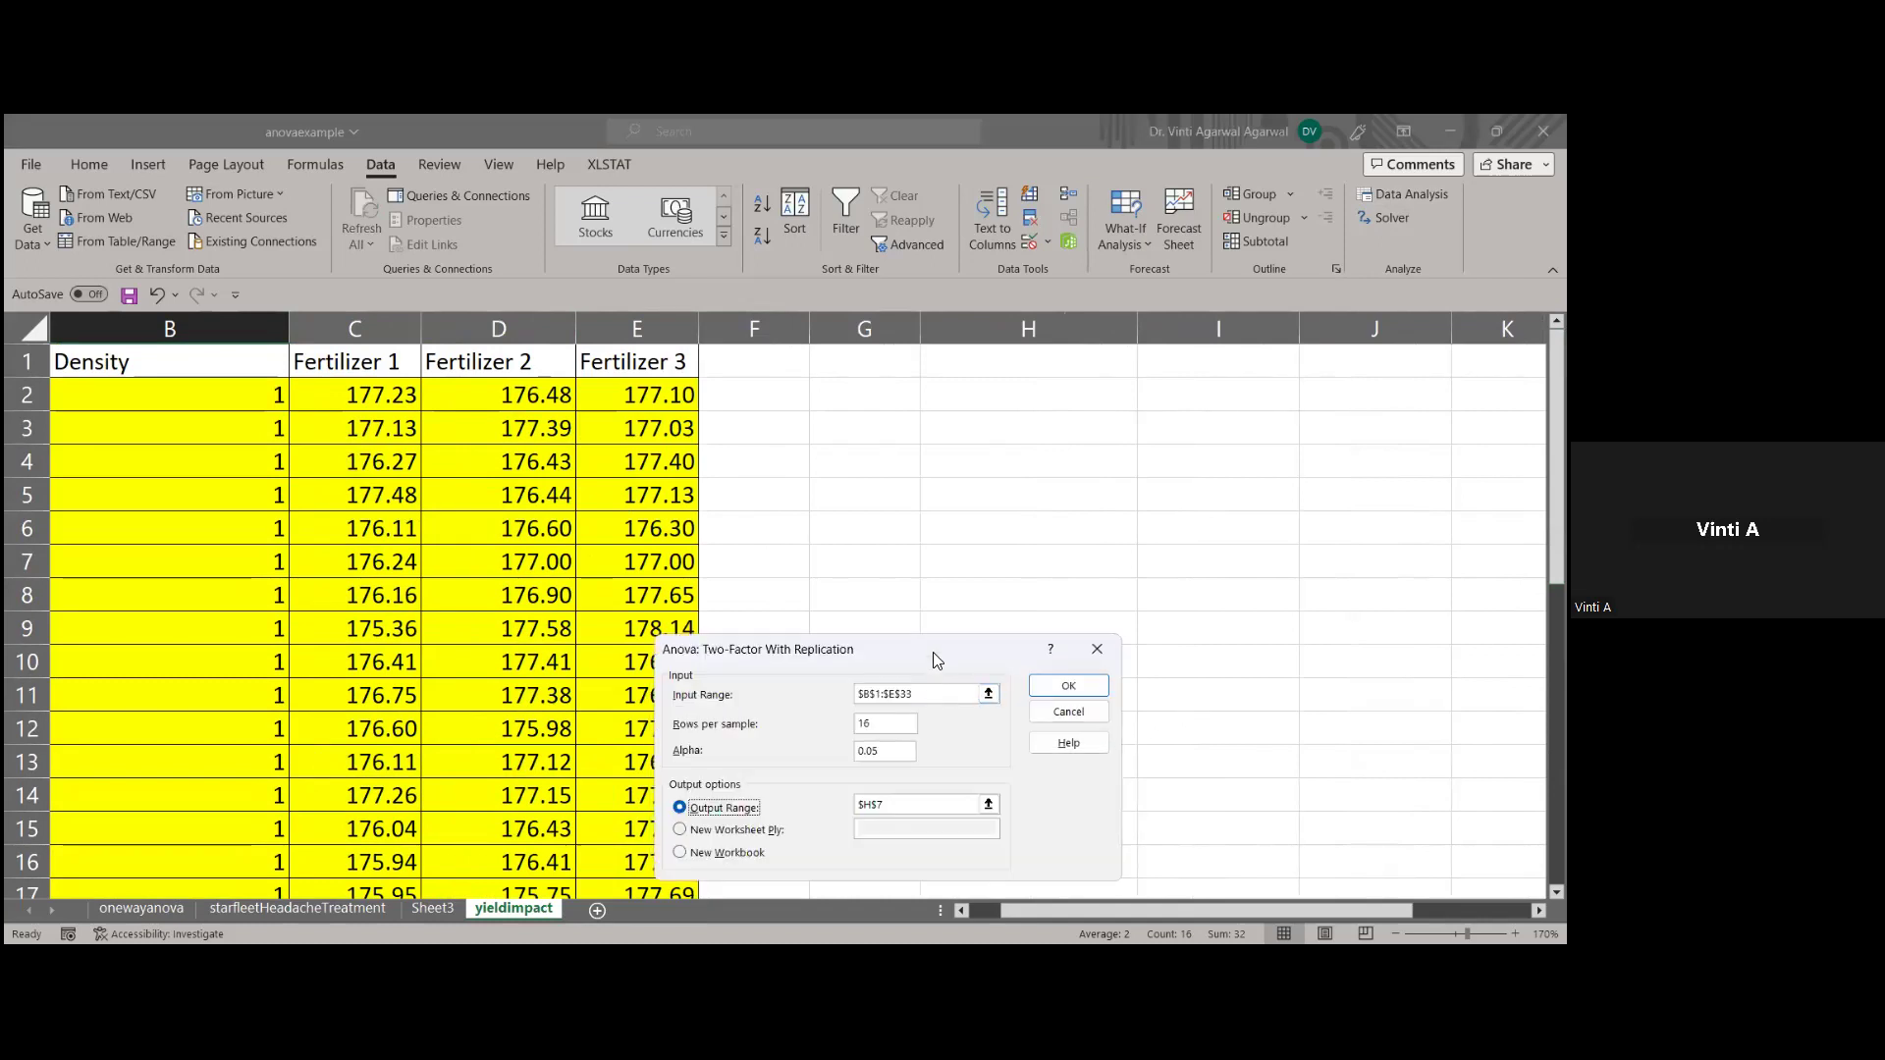
left_click_drag(933, 652, 1095, 604)
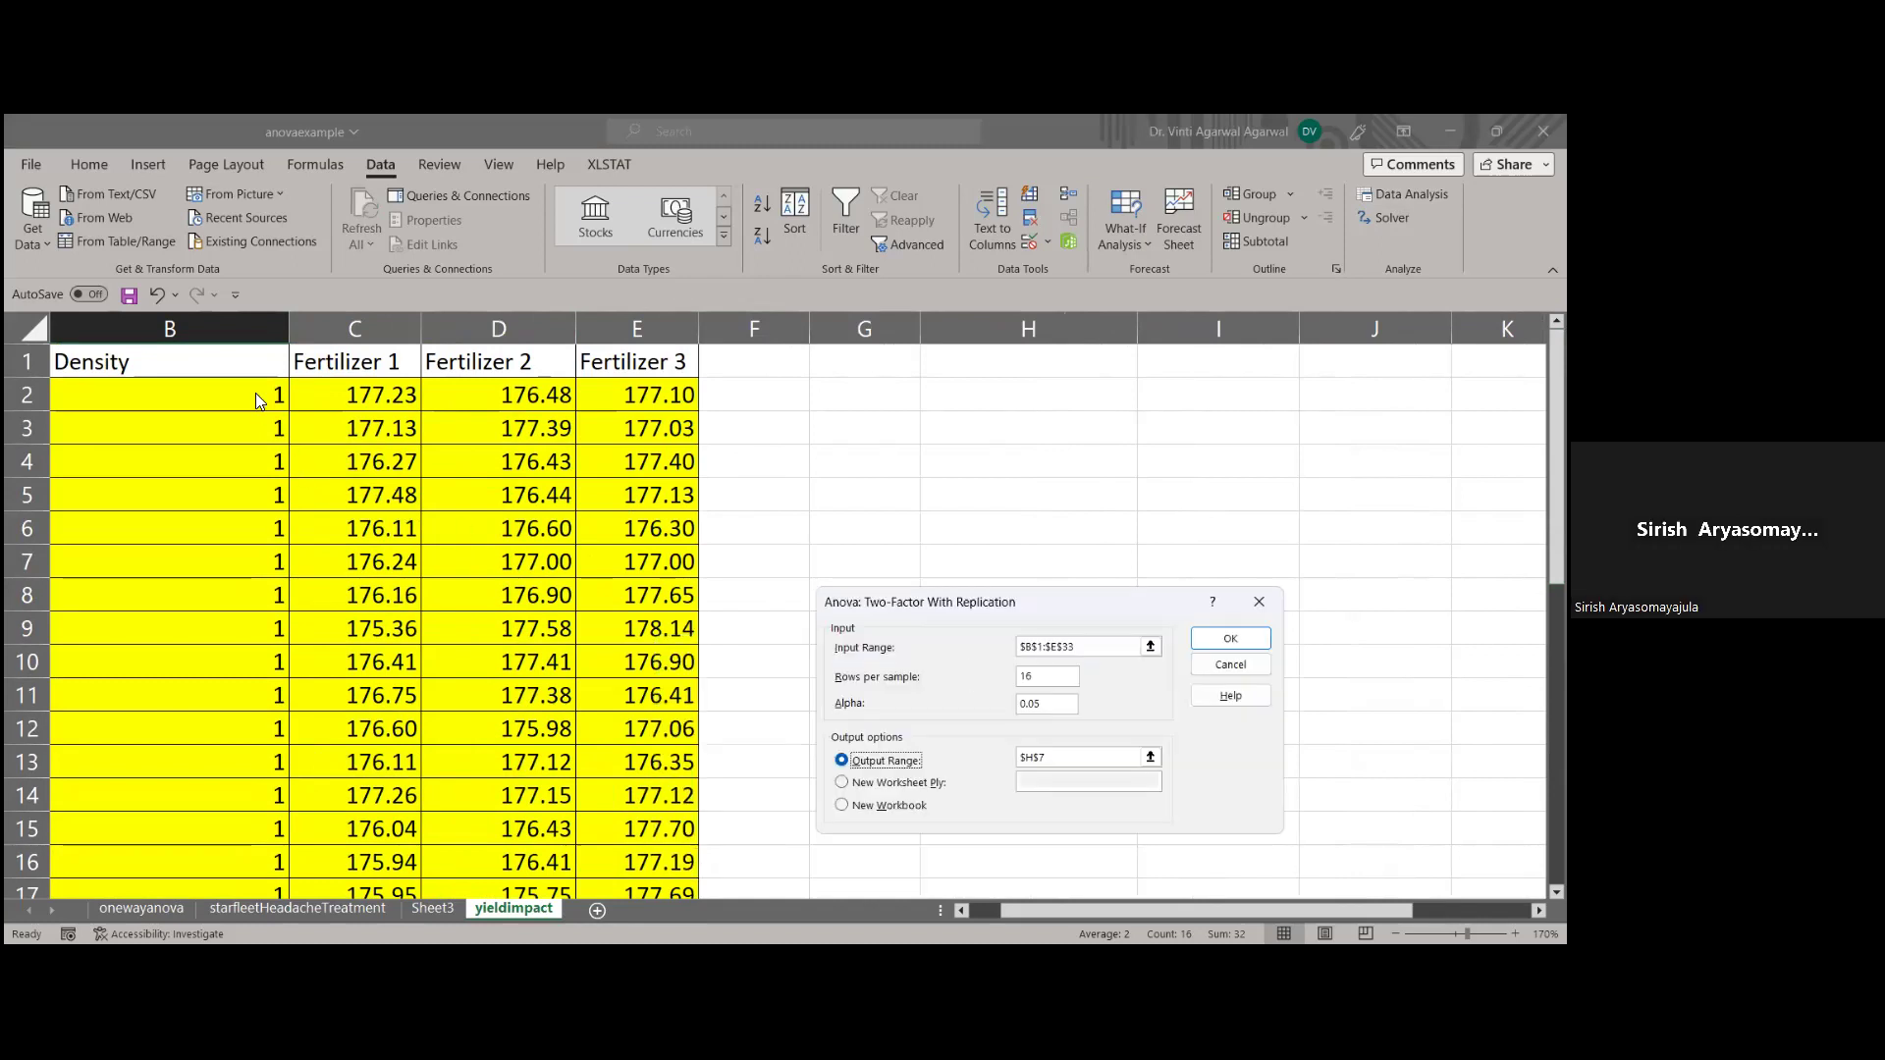
left_click_drag(1080, 646, 967, 646)
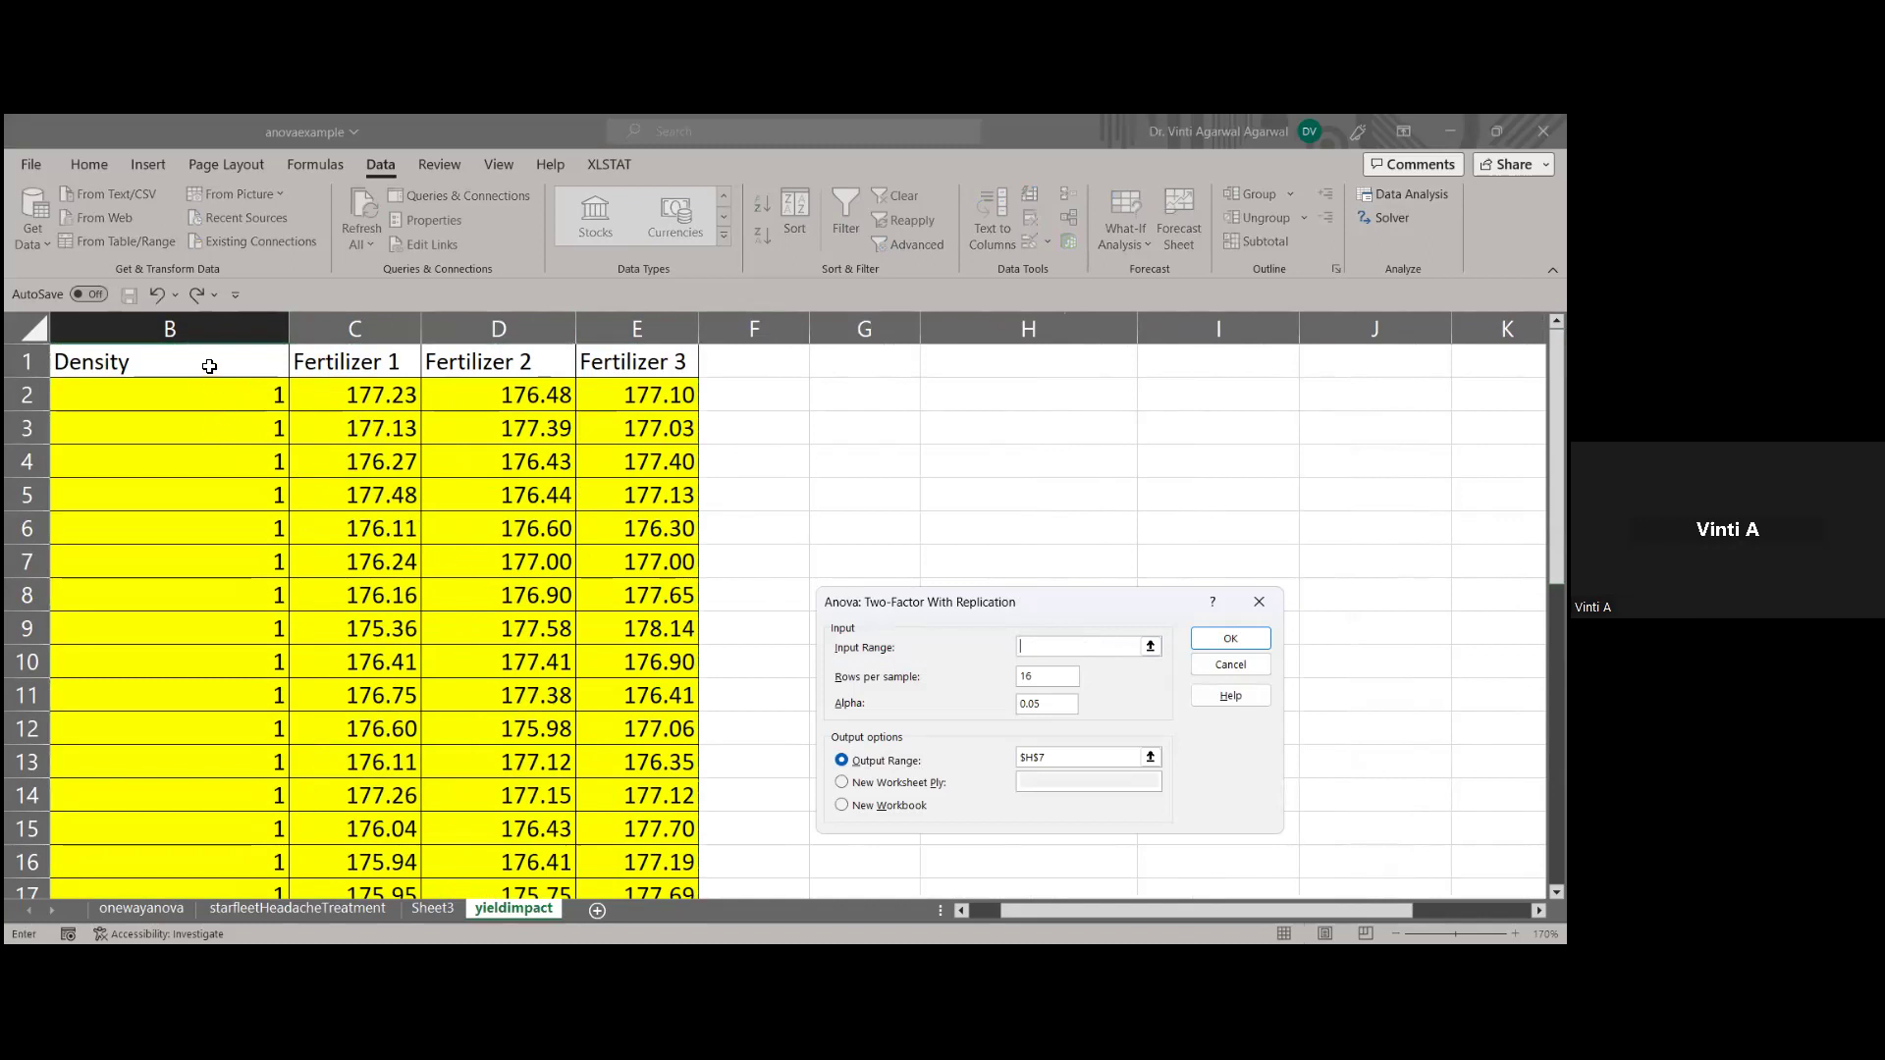
Set the Anova input range to $B$1:$E$33, headings included, with 16 rows per sample
left_click_drag(209, 366, 665, 823)
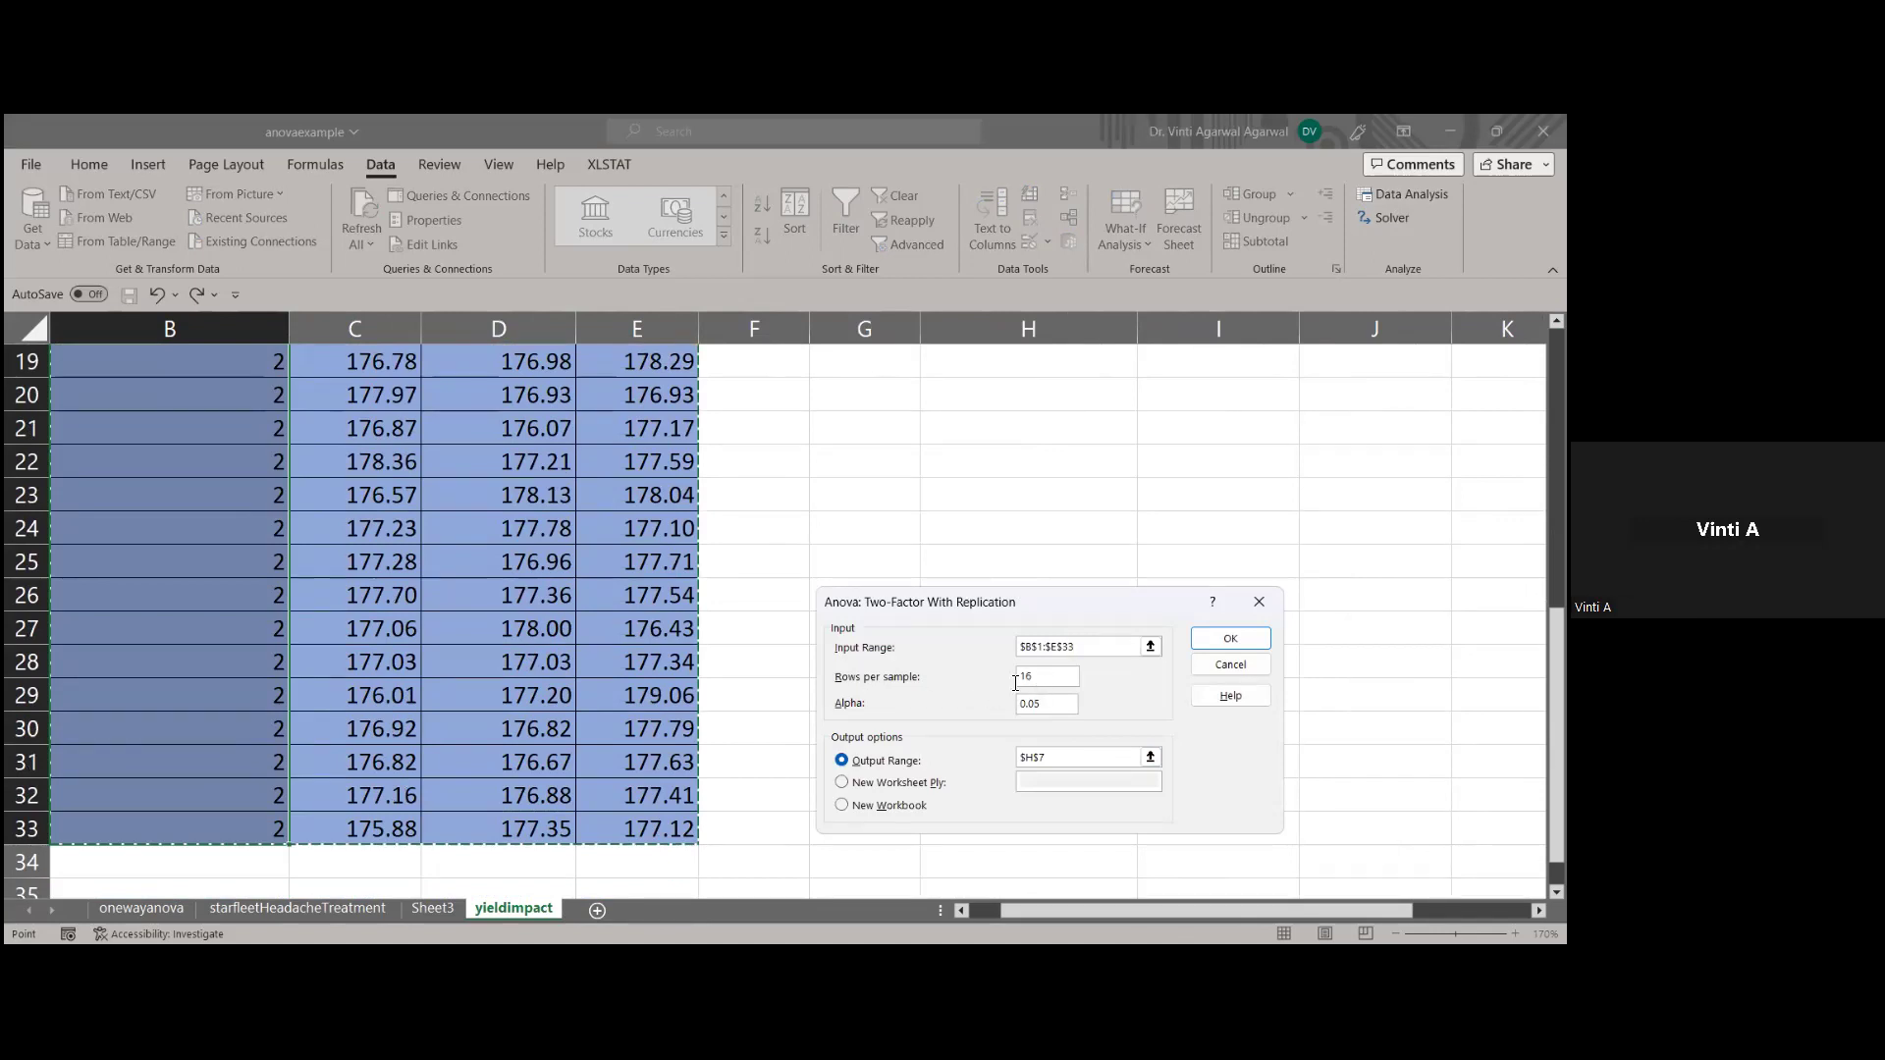
left_click_drag(1045, 675, 994, 682)
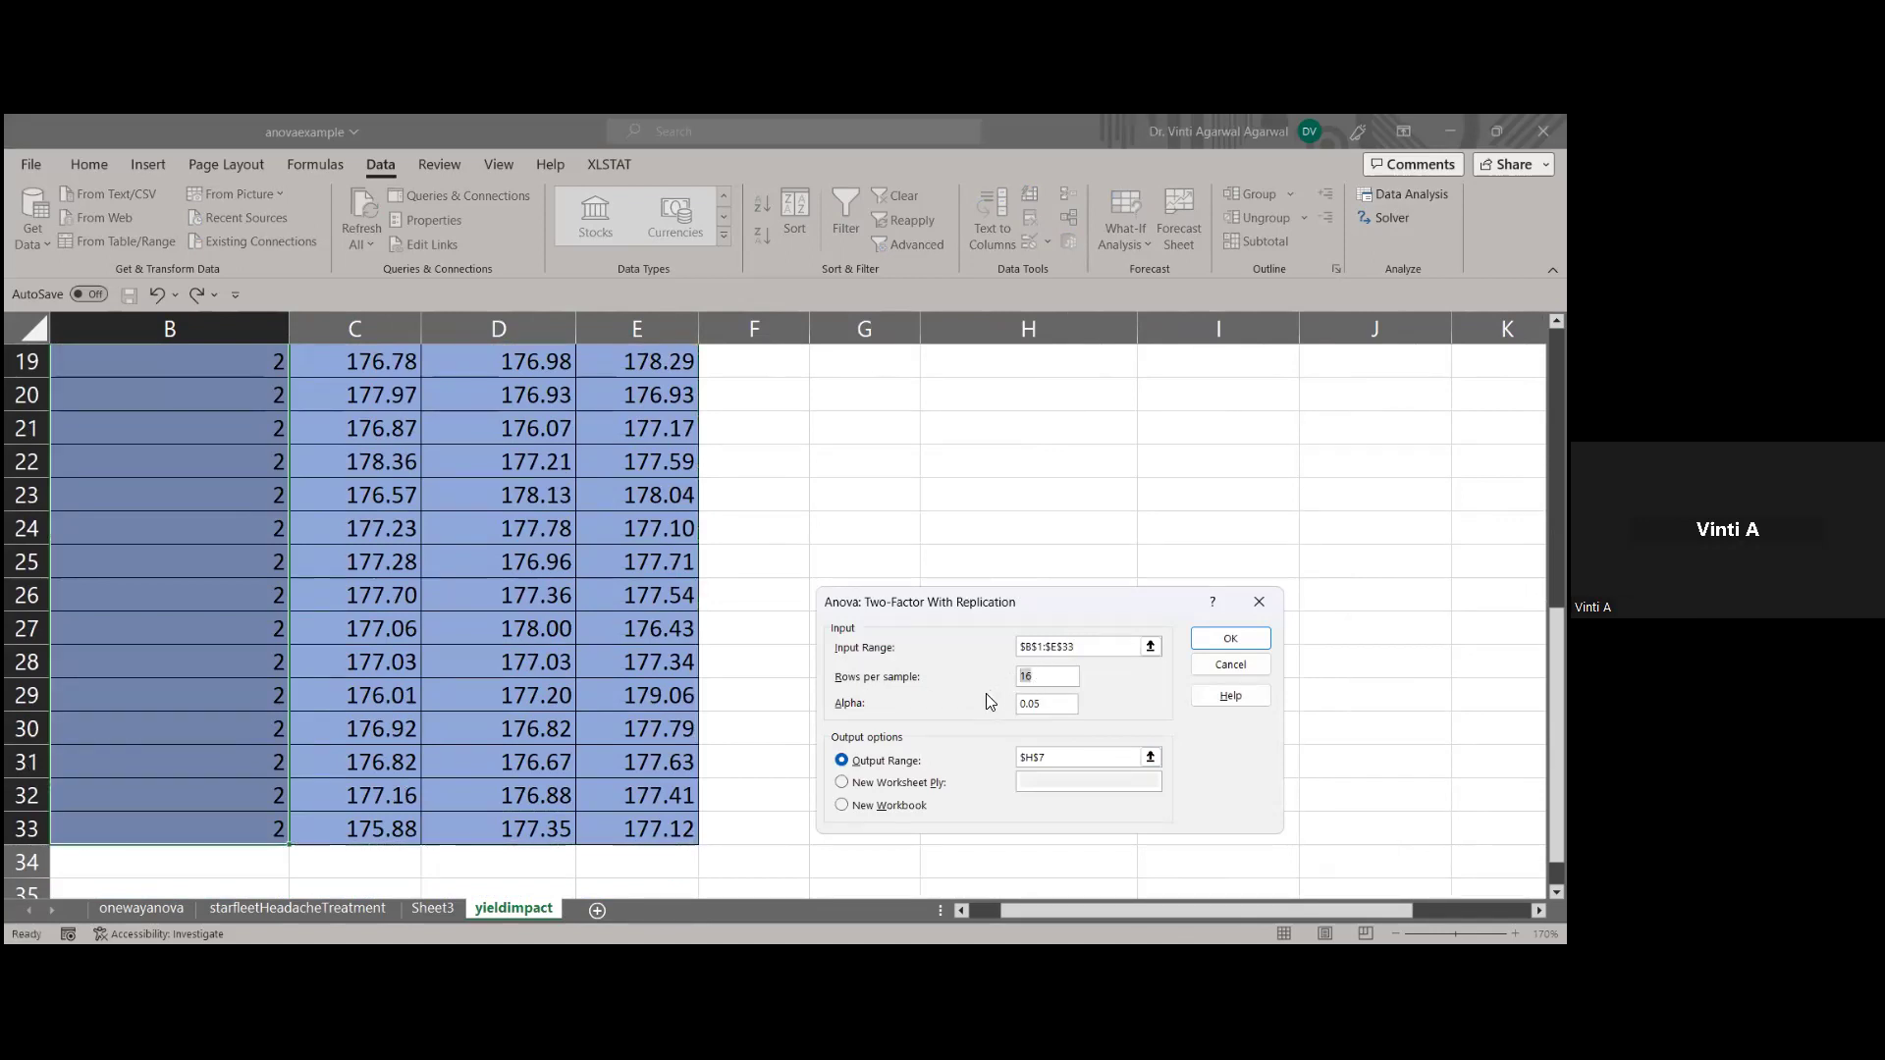
type("16")
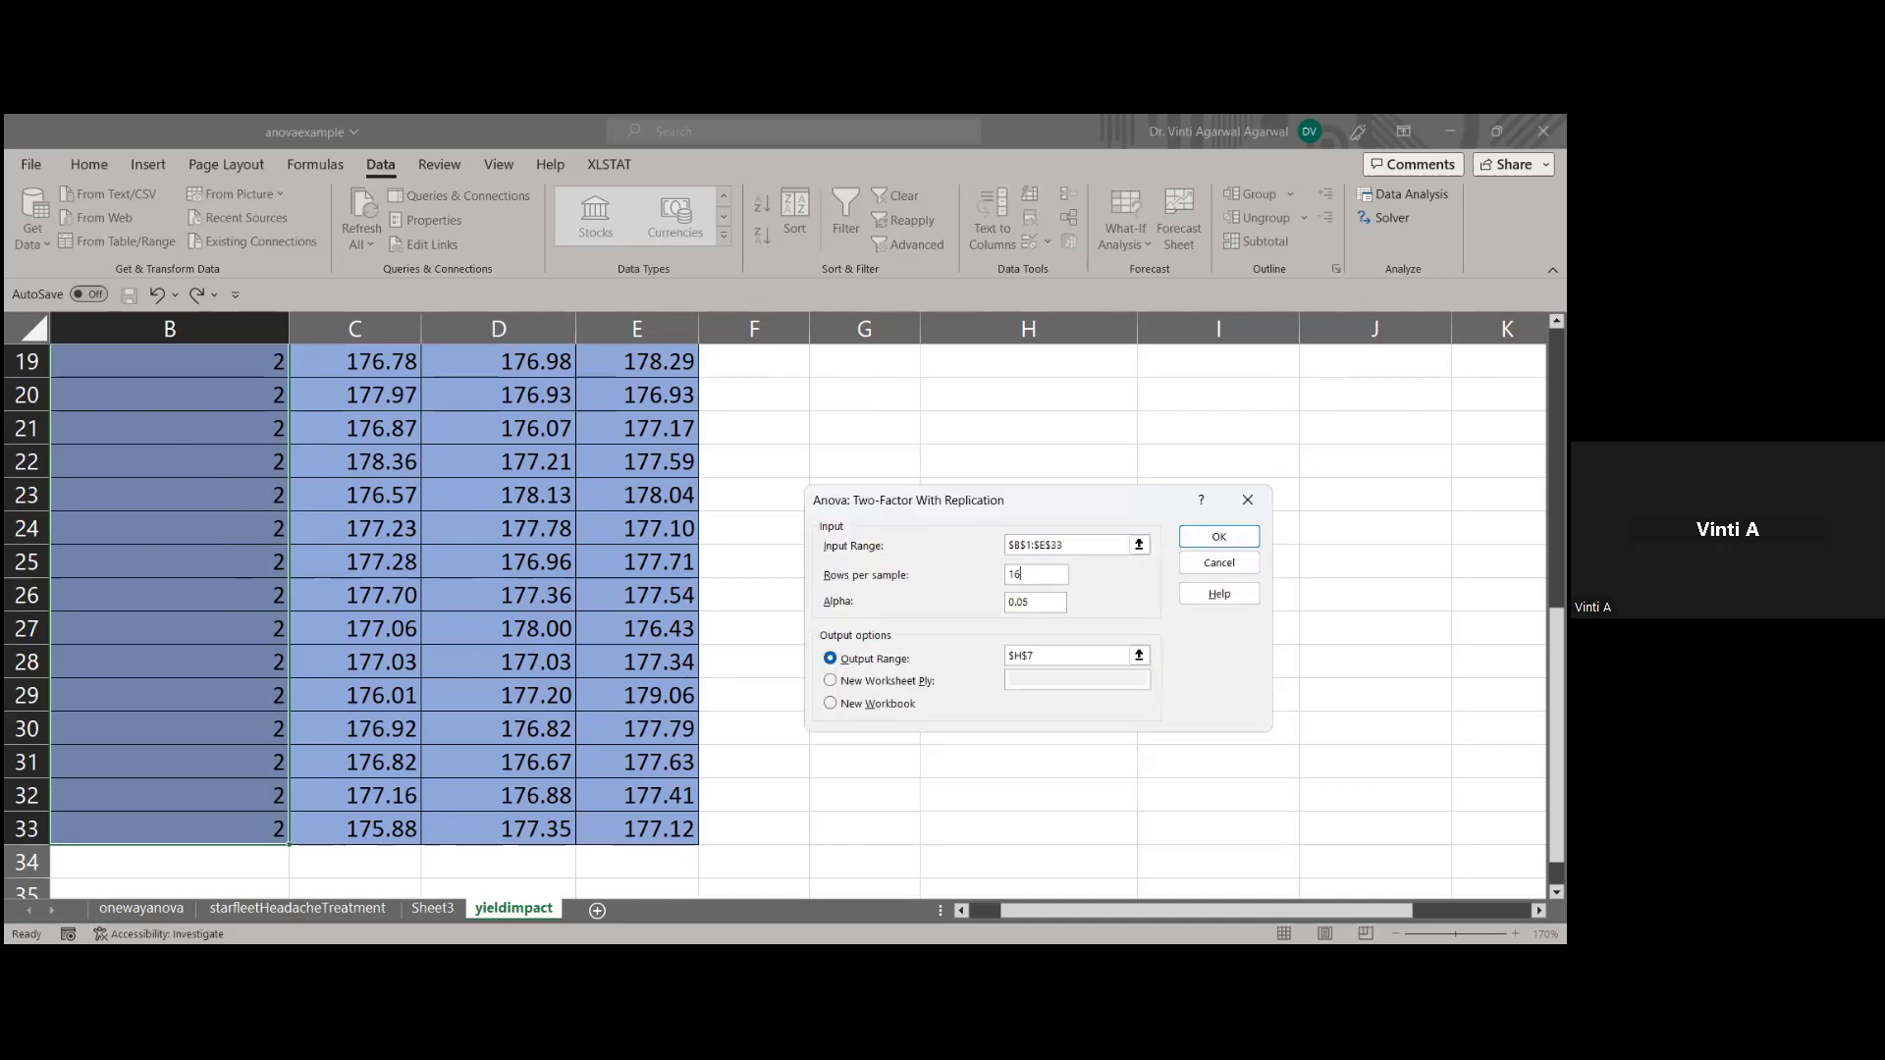
Direct the Anova output to cell $H$2 and run the two-factor analysis
left_click(1039, 659)
left_click_drag(1041, 659, 978, 650)
key("BackSpace")
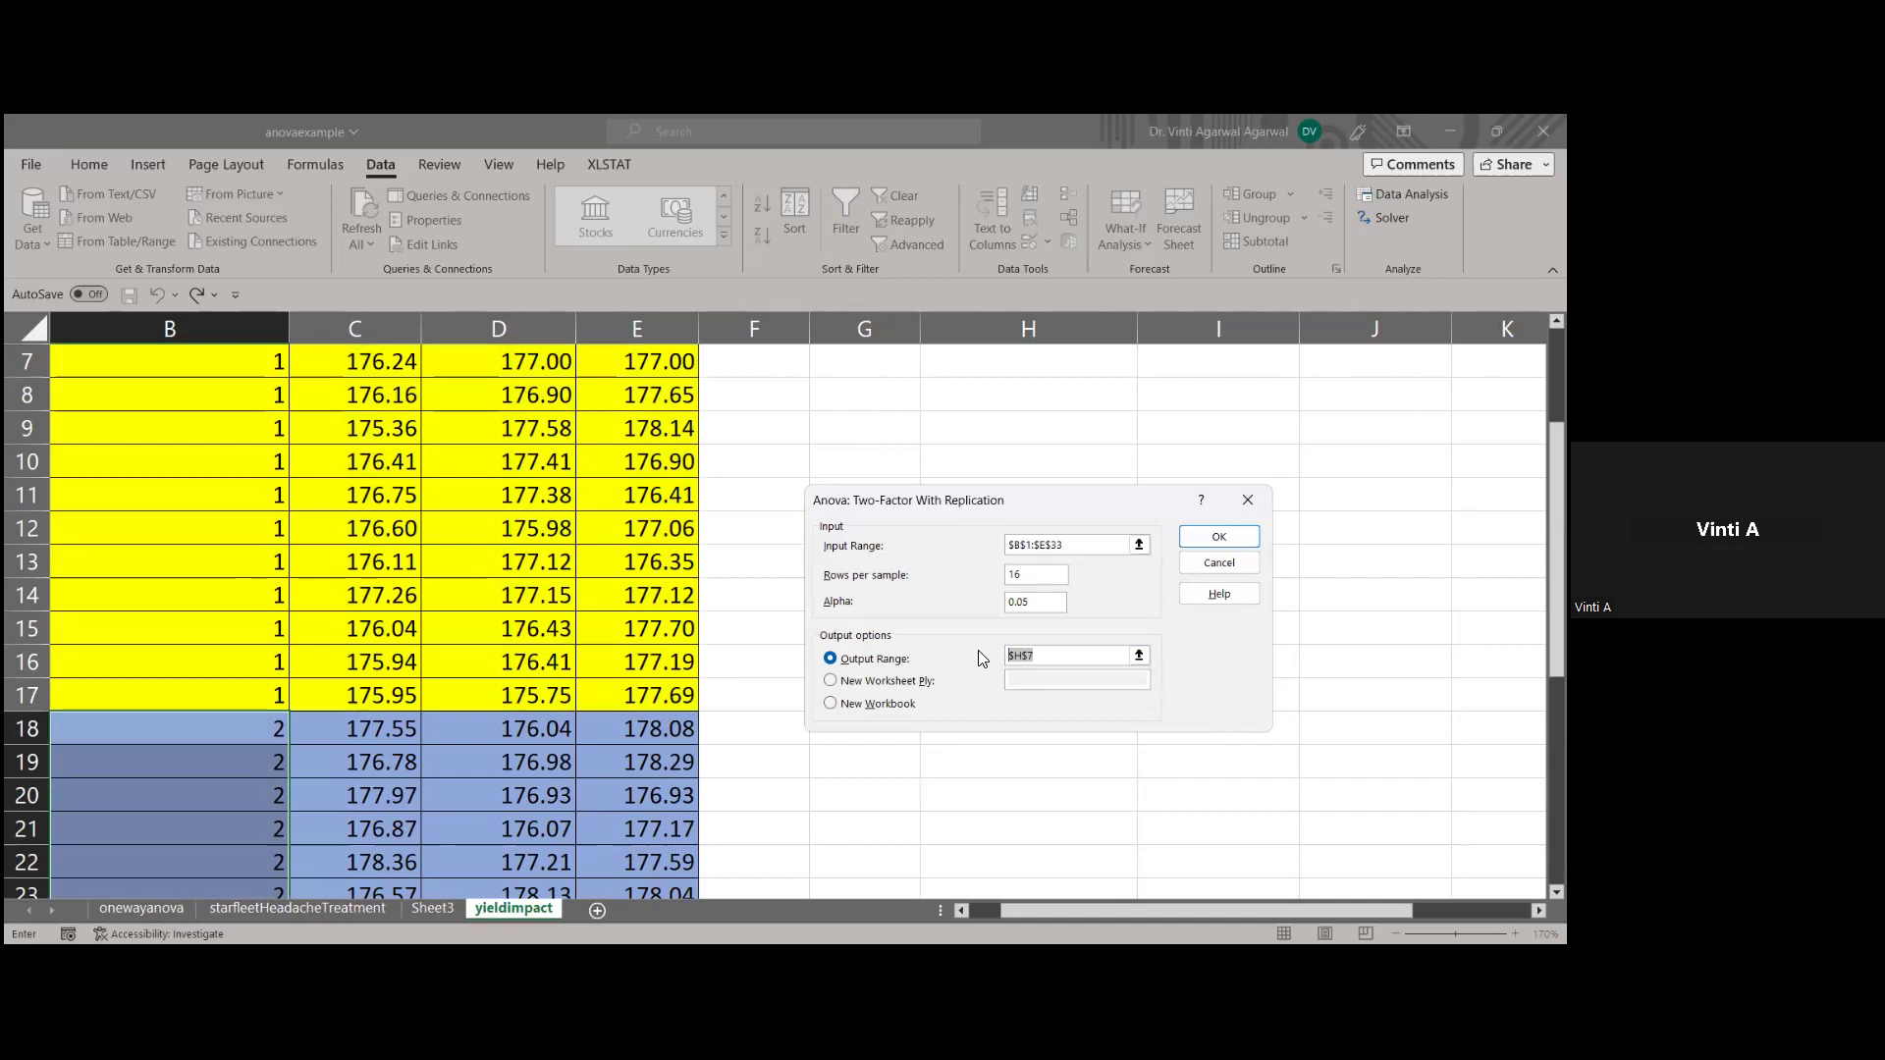
left_click_drag(1557, 550, 1557, 459)
left_click(968, 391)
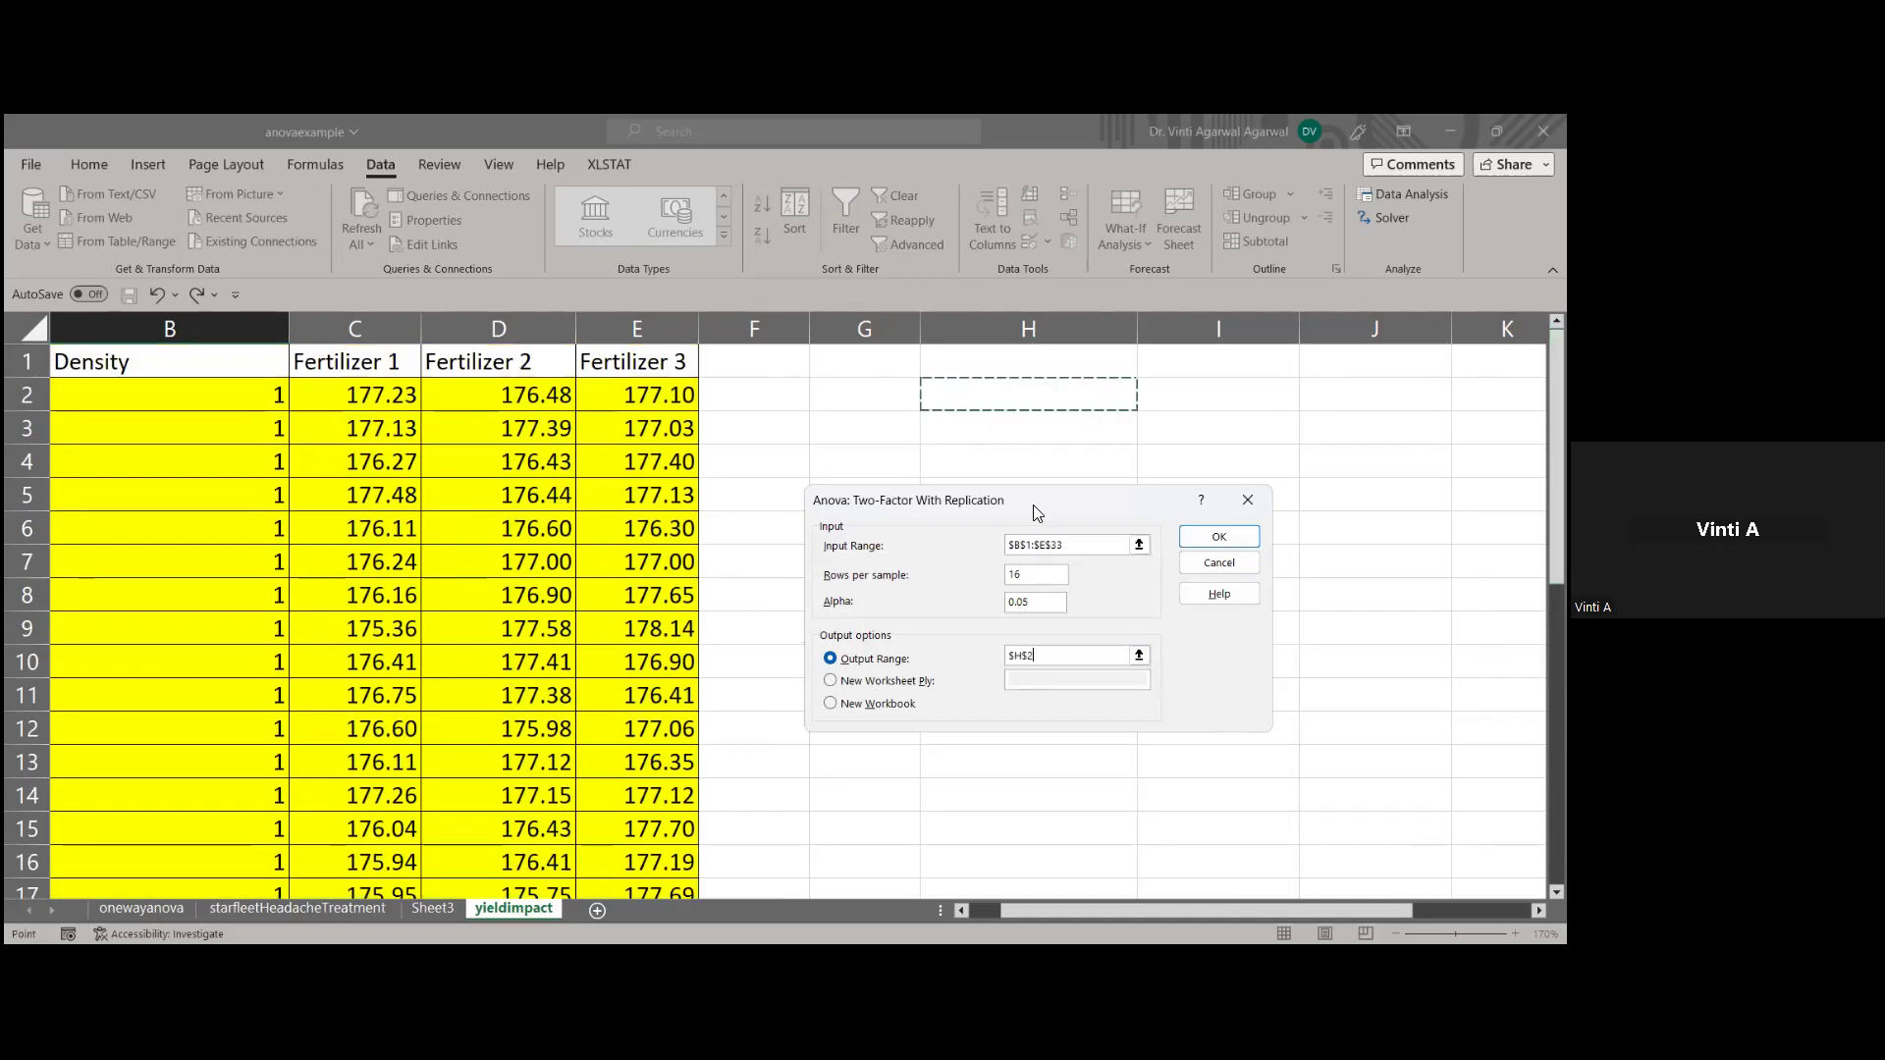
left_click(1221, 543)
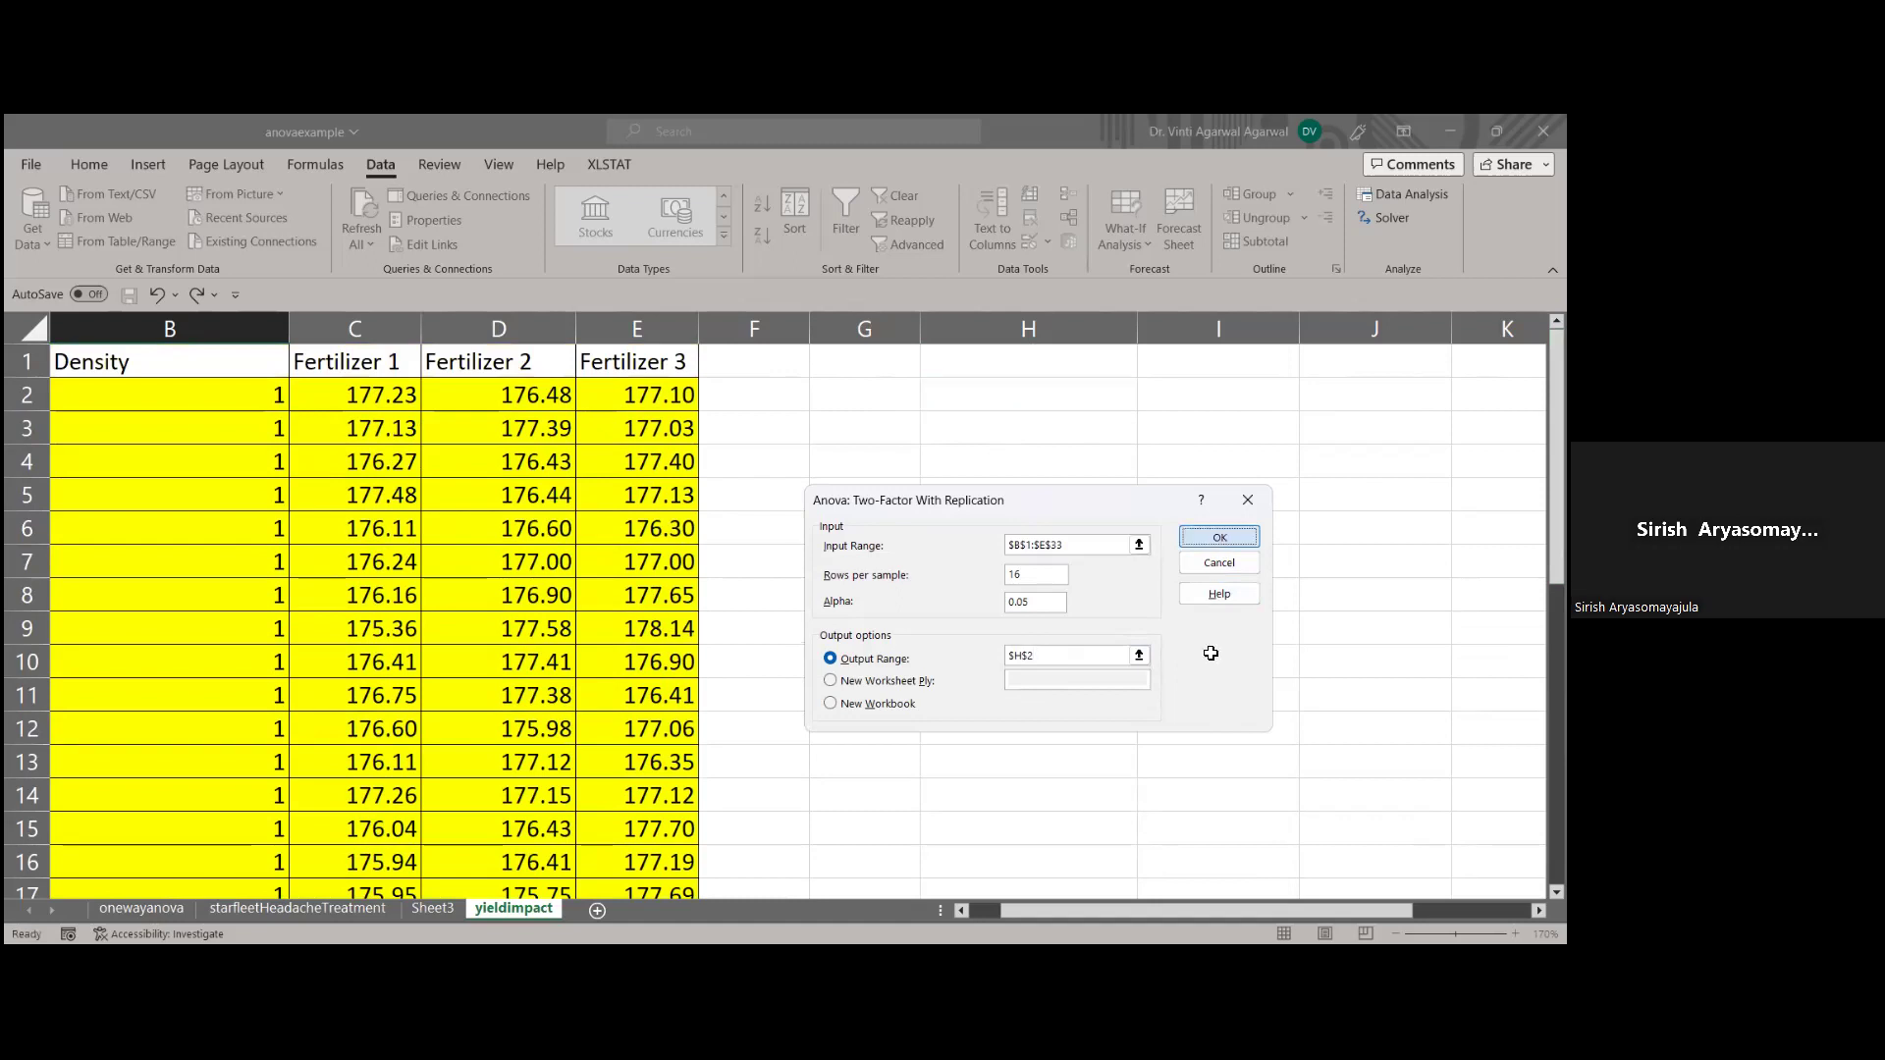
Examine the sum, average and variance of each fertilizer in the density 1 summary of the Anova output
left_click_drag(1100, 911, 1249, 909)
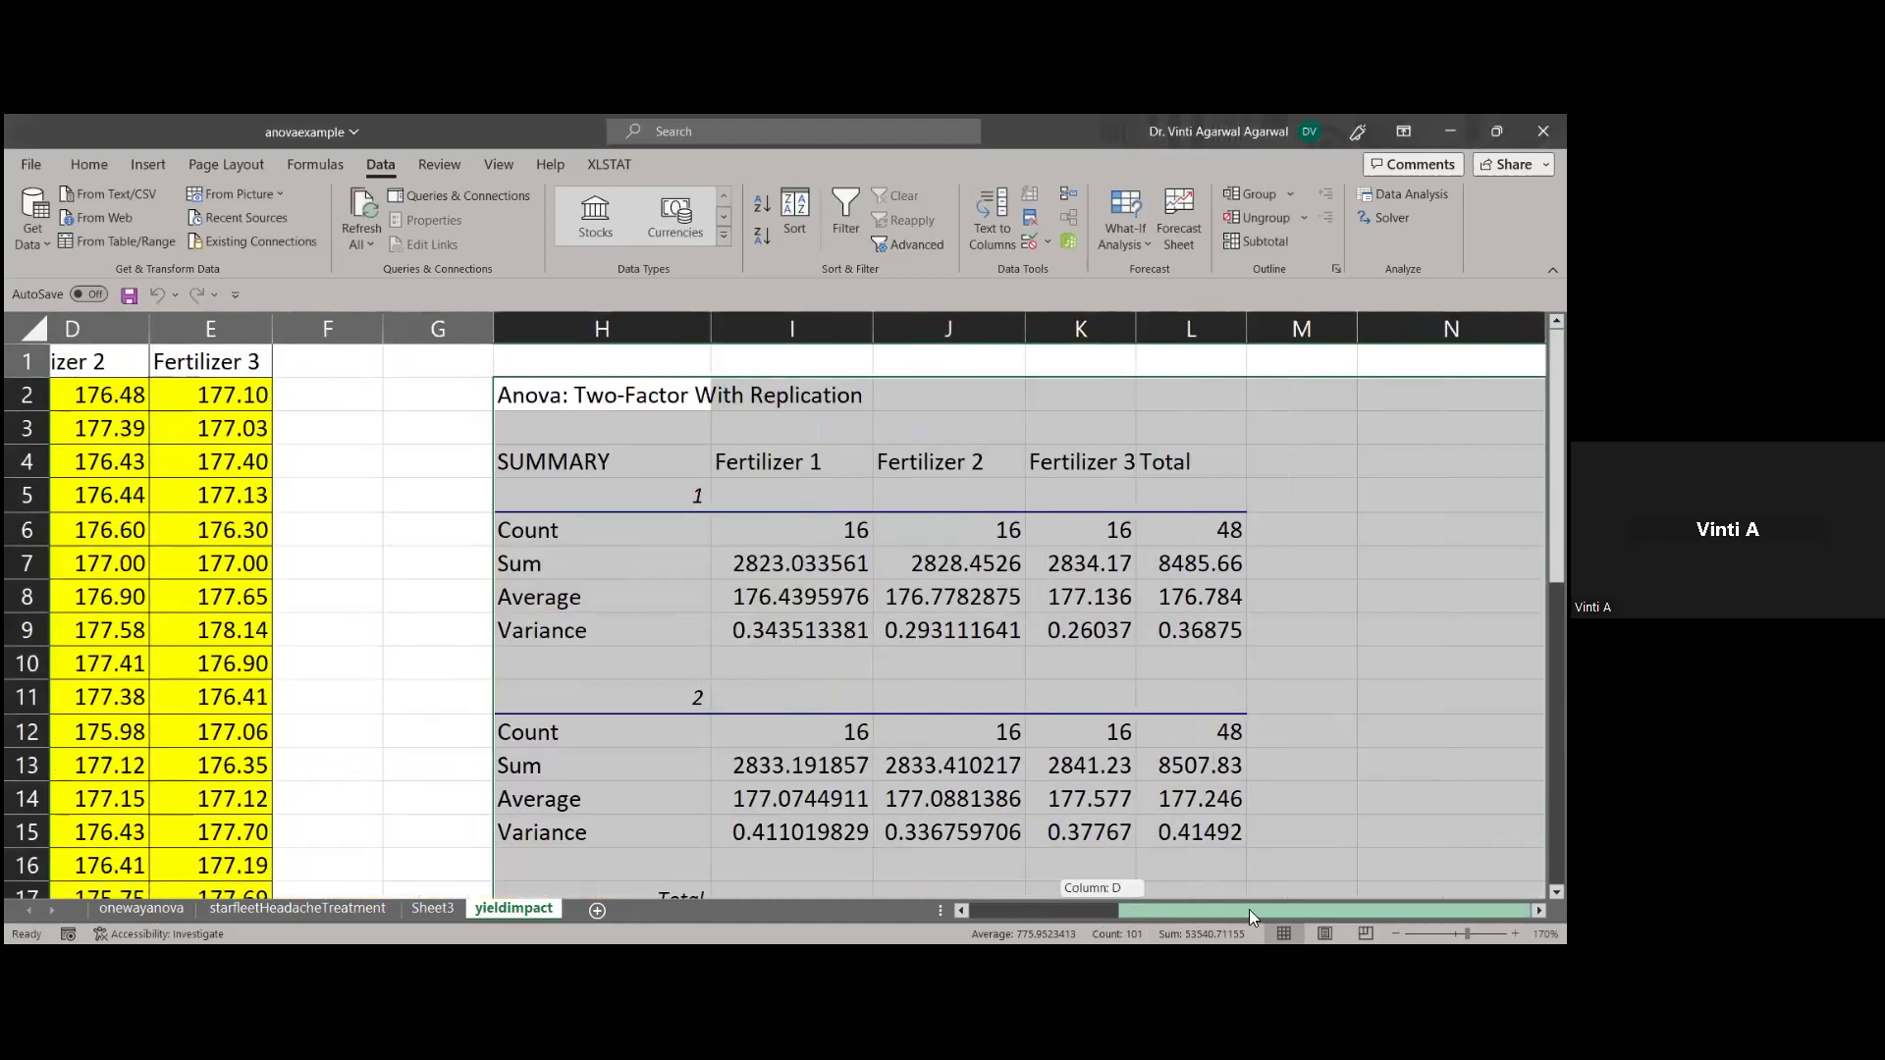
left_click_drag(1557, 536, 1557, 540)
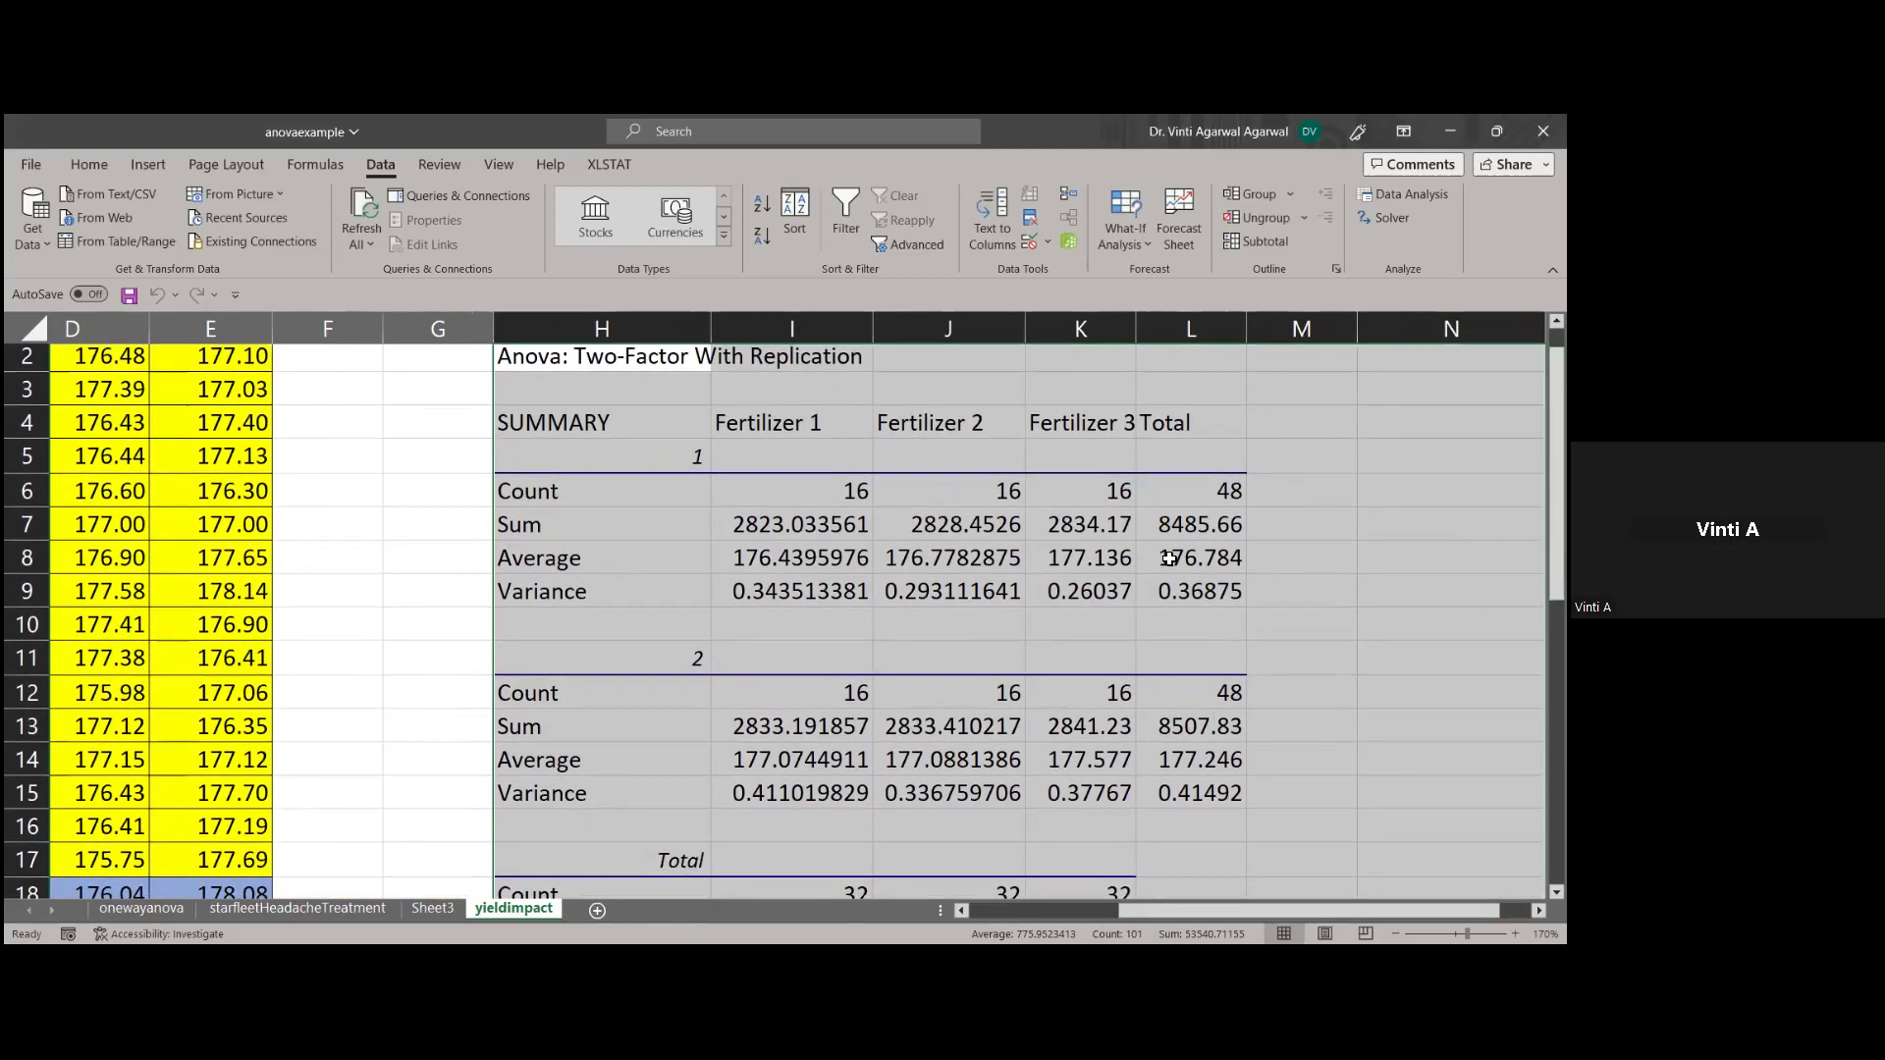
left_click(605, 454)
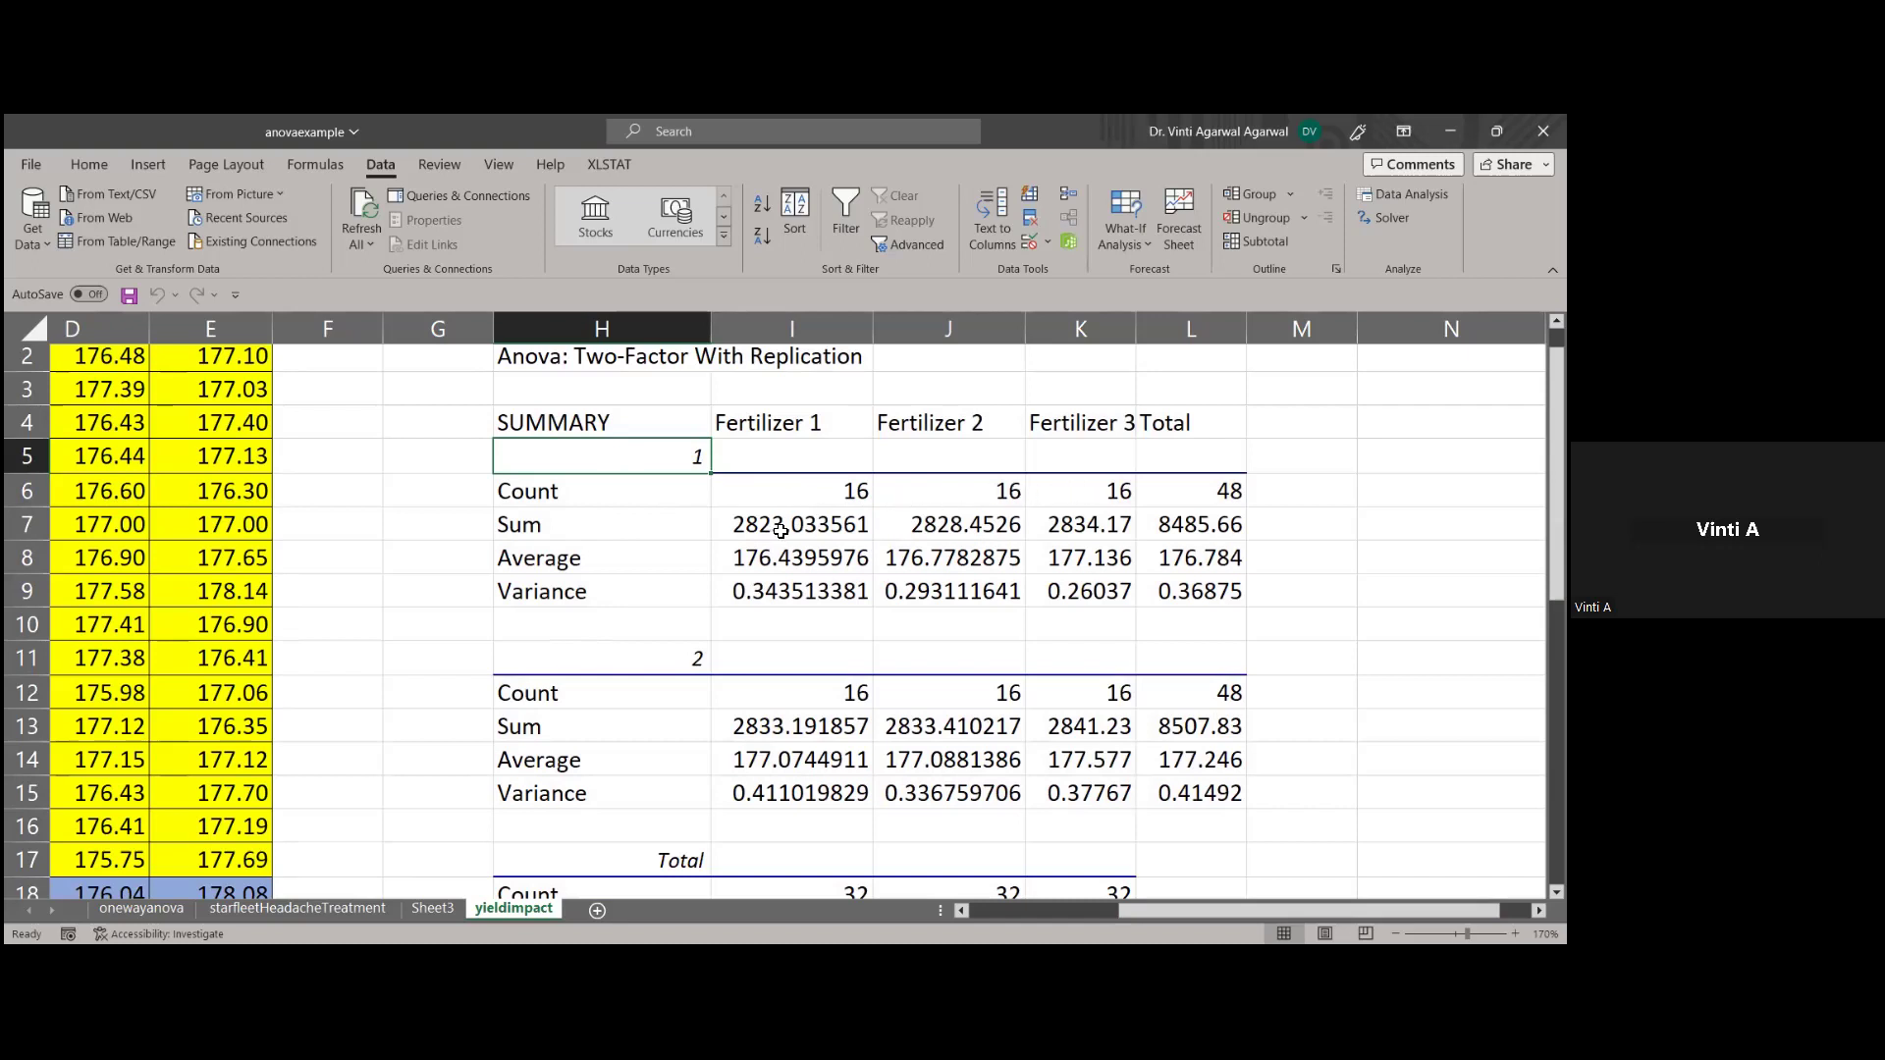
left_click(1117, 537)
left_click_drag(867, 567, 974, 565)
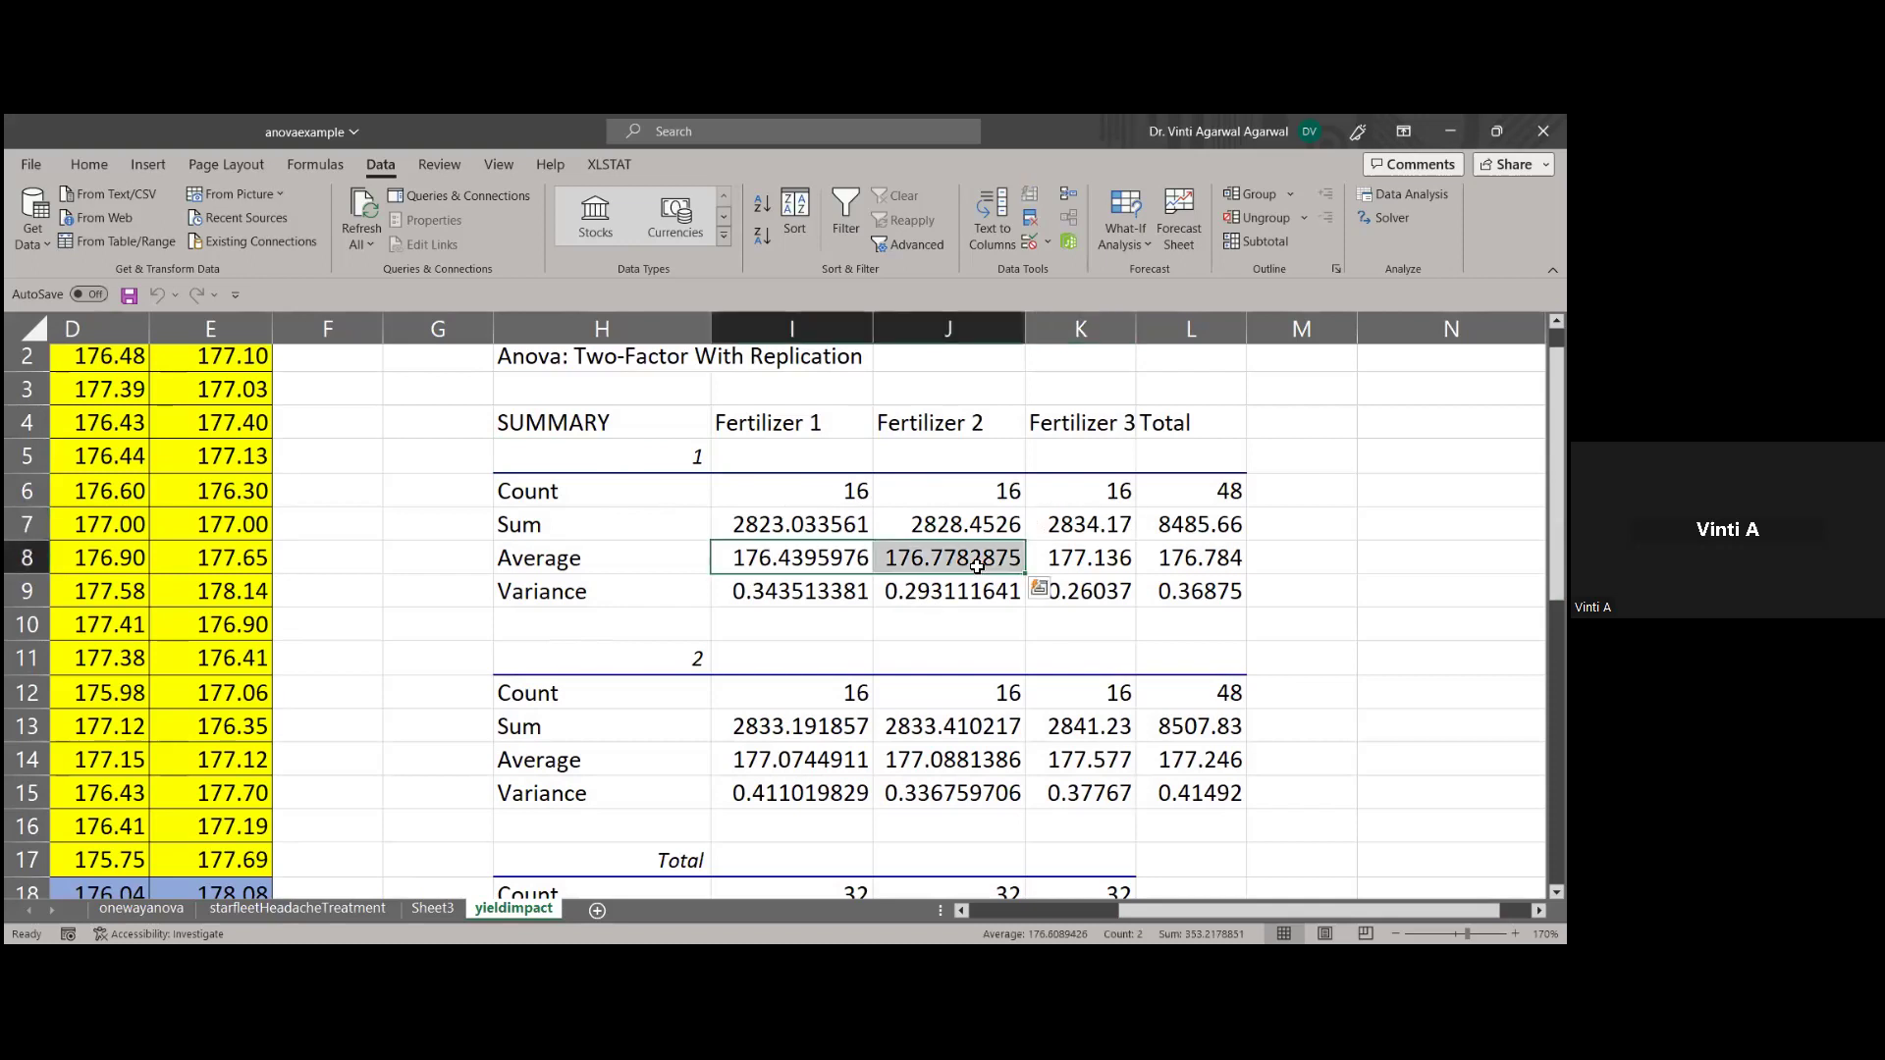
left_click(1043, 568)
left_click(818, 590)
left_click(921, 593)
key("Tab")
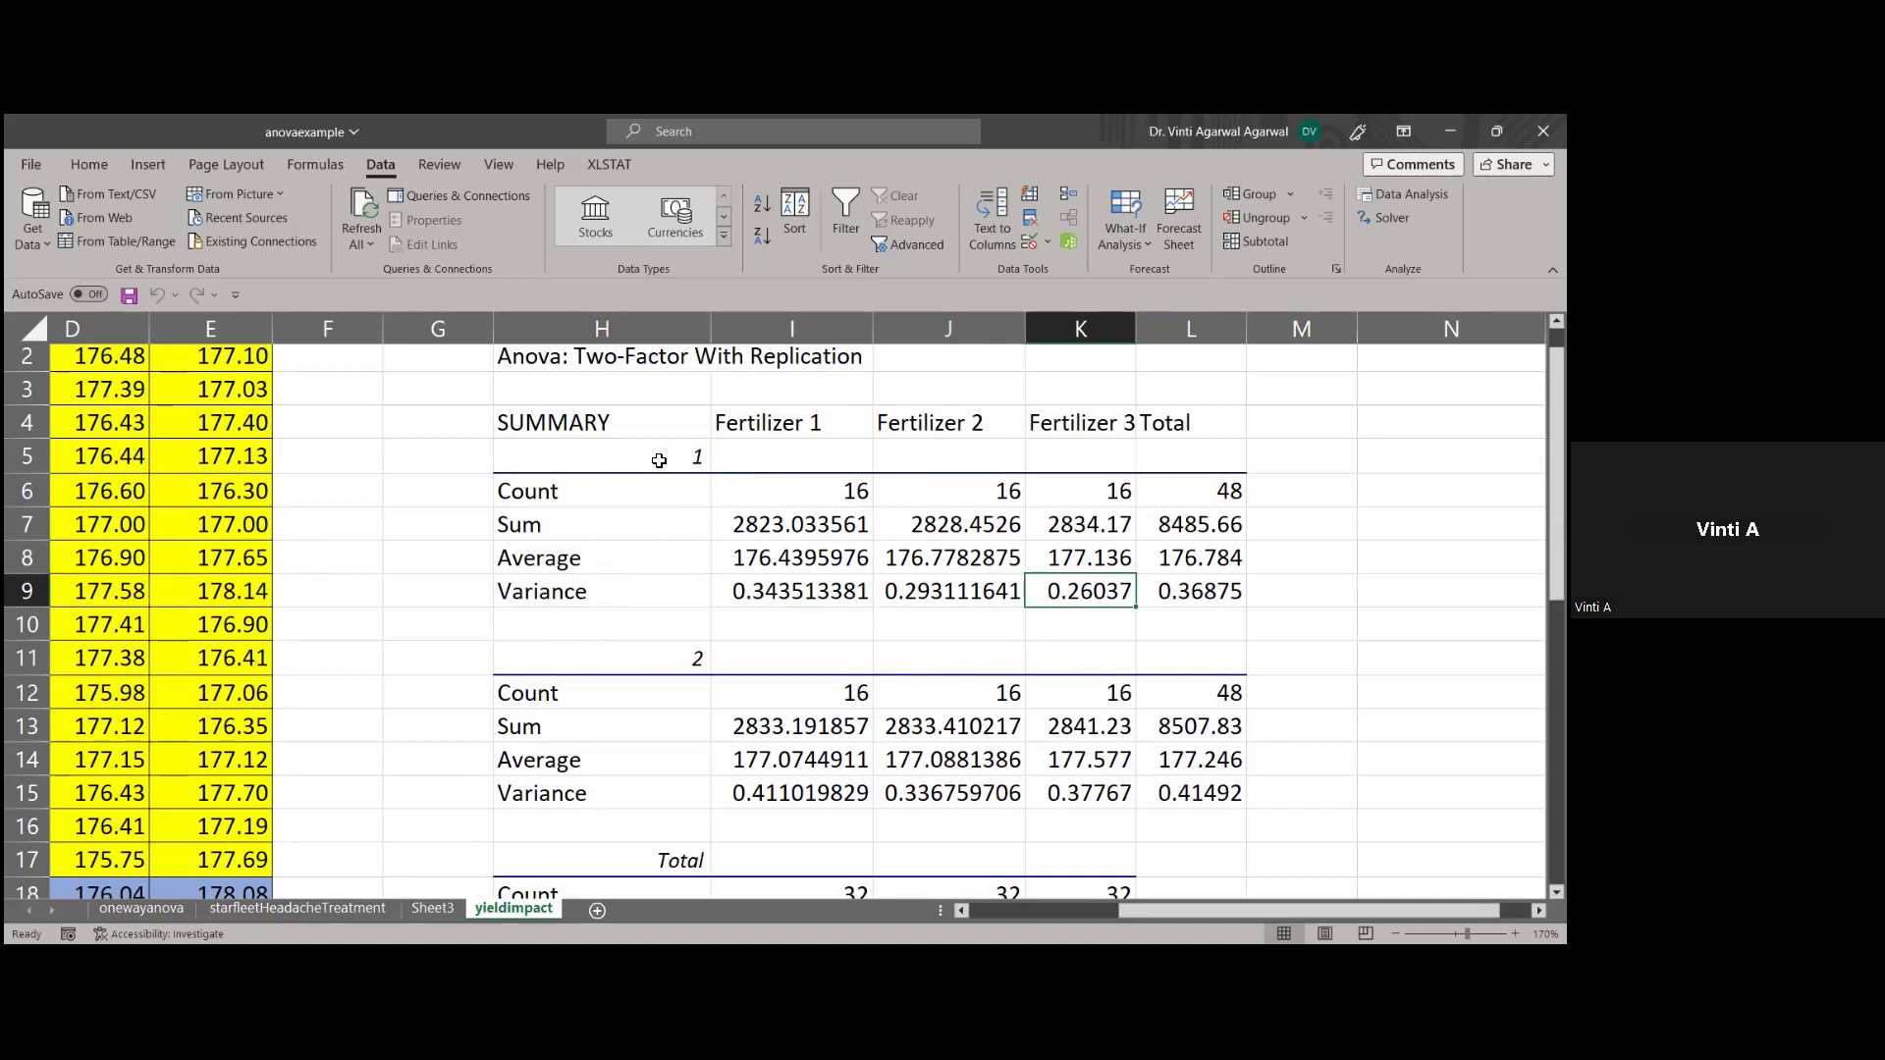
Read down the density 2 summary and the Total block as far as the ANOVA heading
left_click(651, 666)
key("Down")
key("Down")
key("Down")
key("Down")
key("Down")
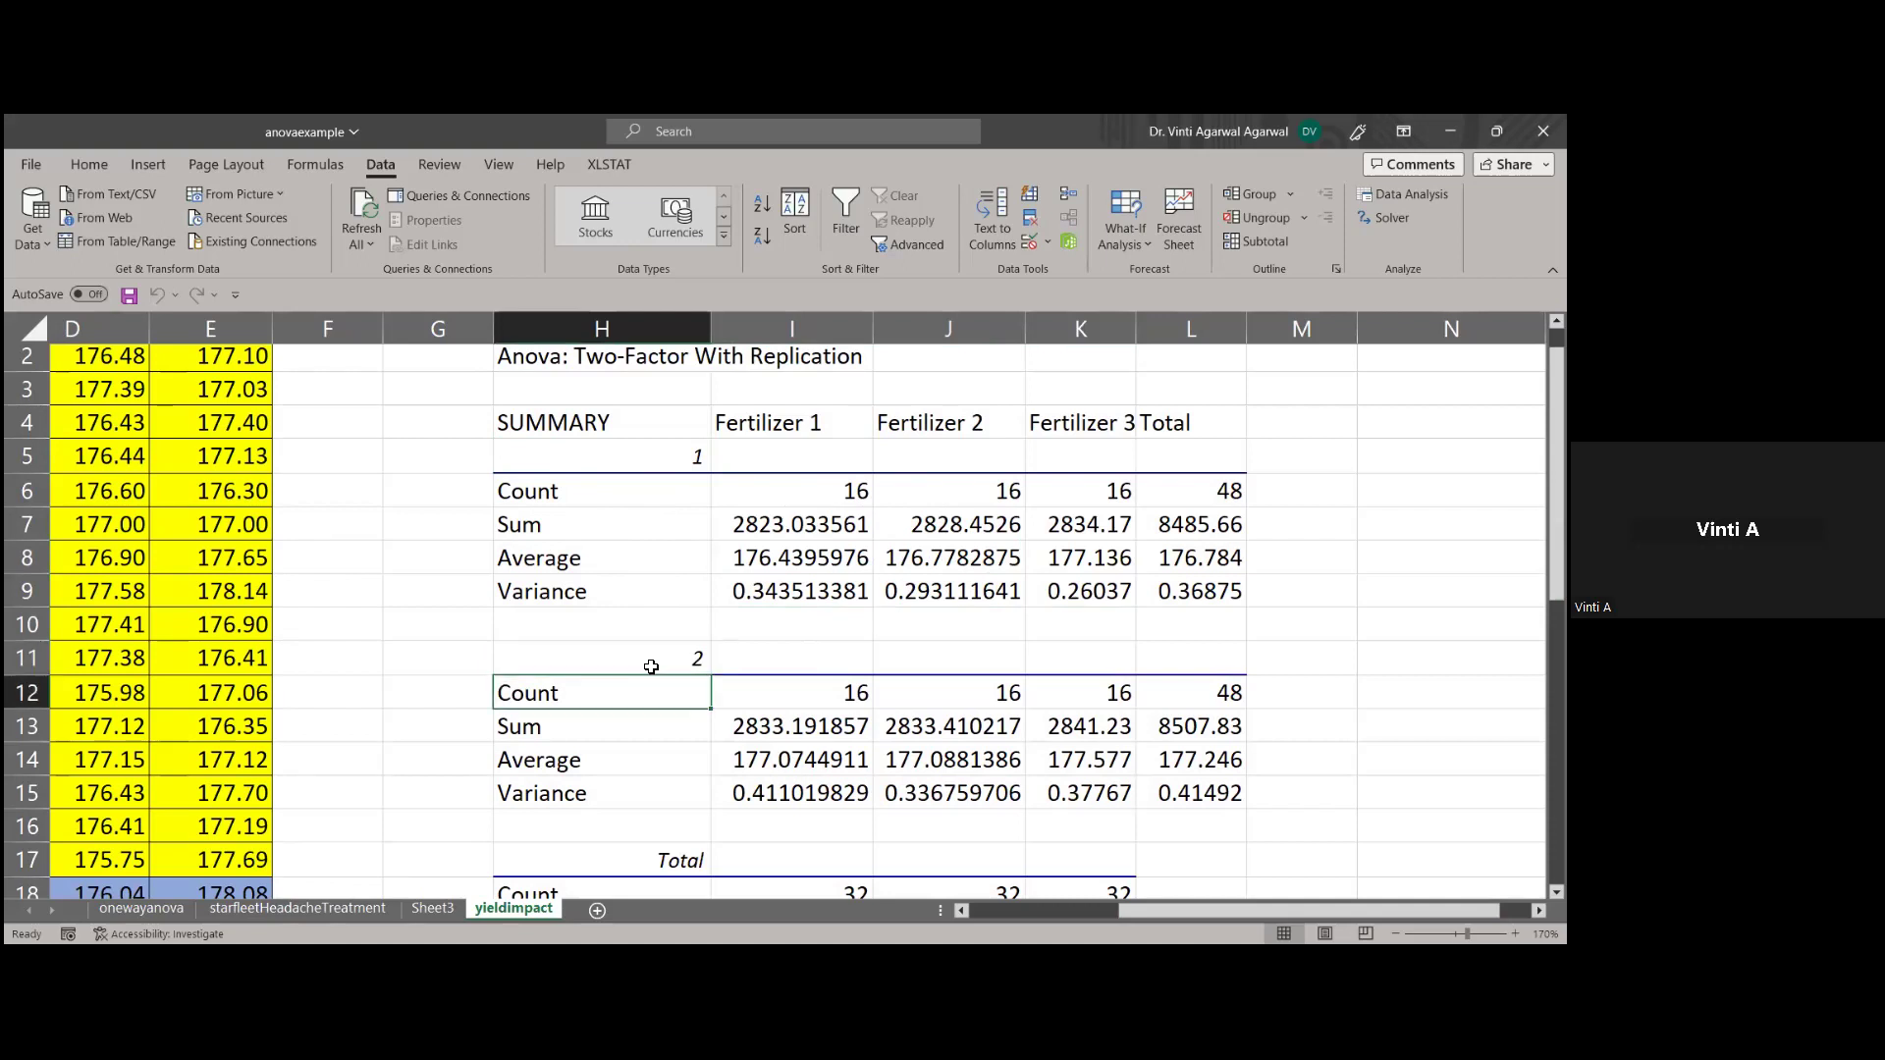
key("Down")
key("Down")
key("Down")
key("Down")
key("Down")
key("Down")
key("Down")
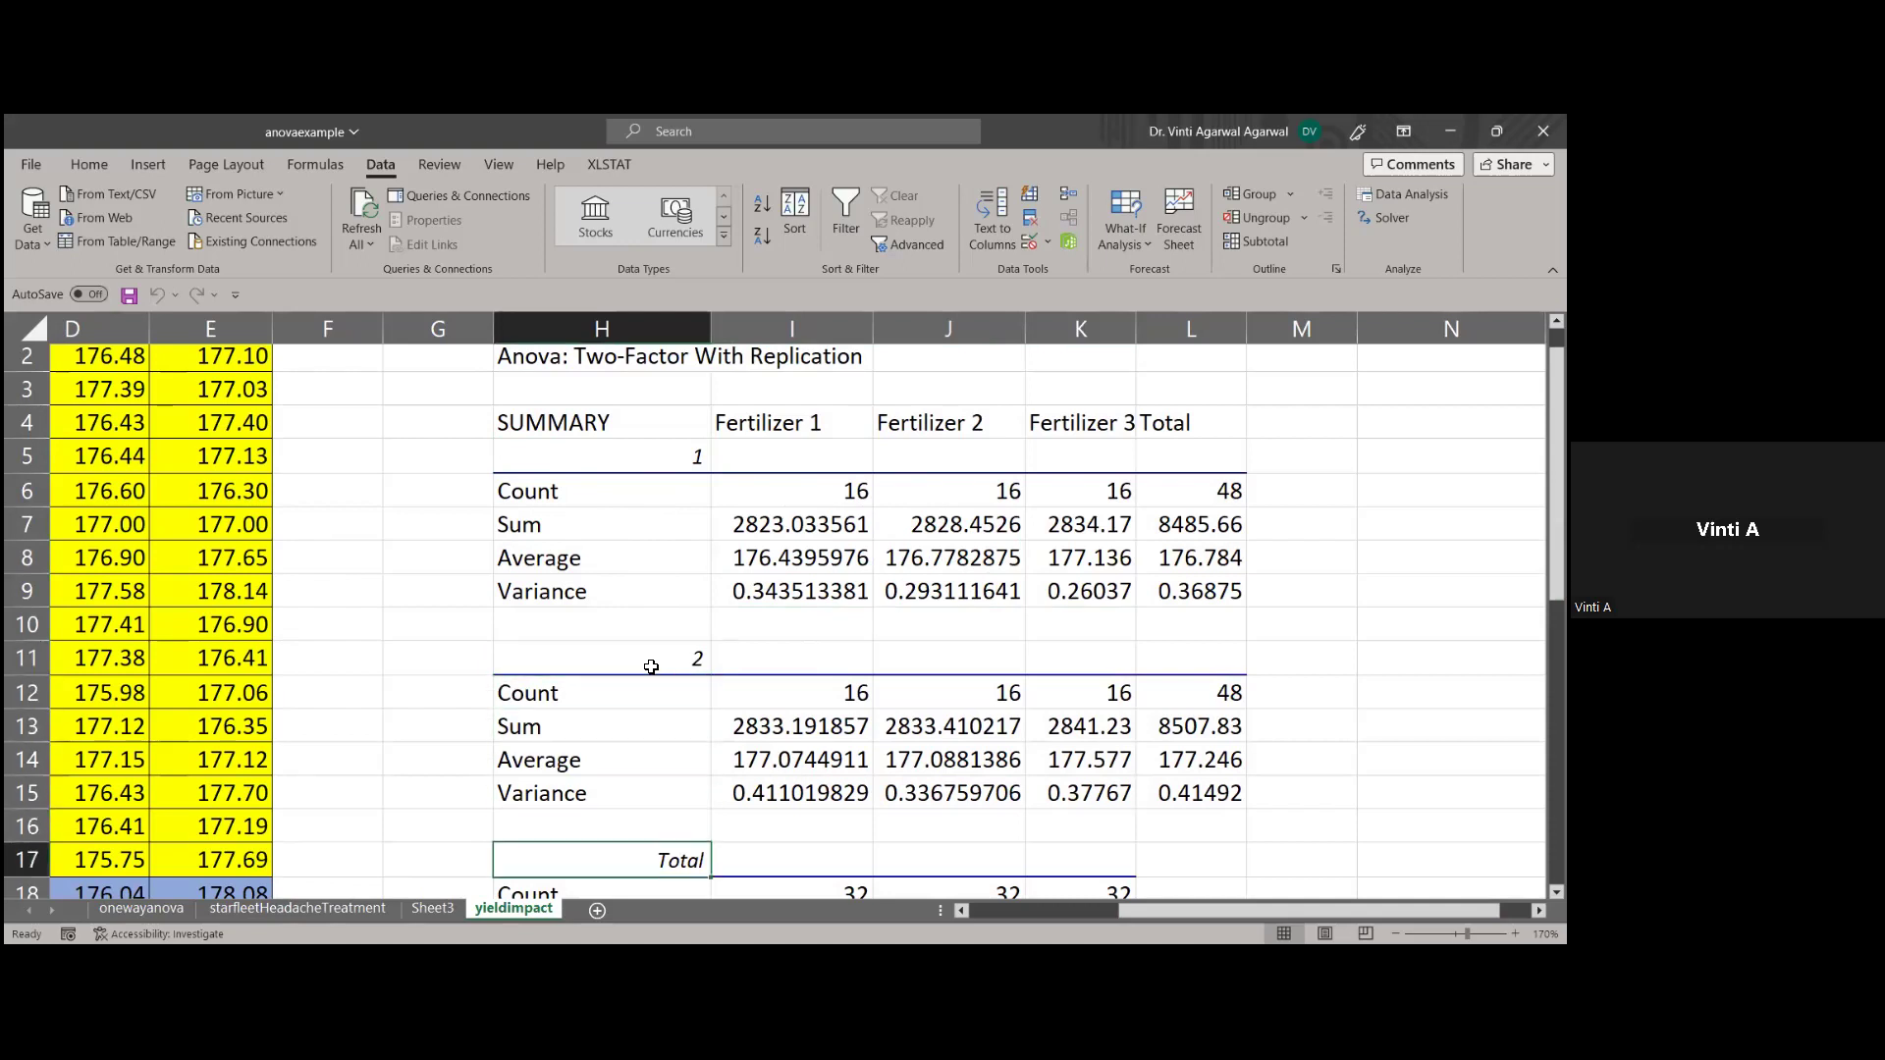
key("Down")
key("Down")
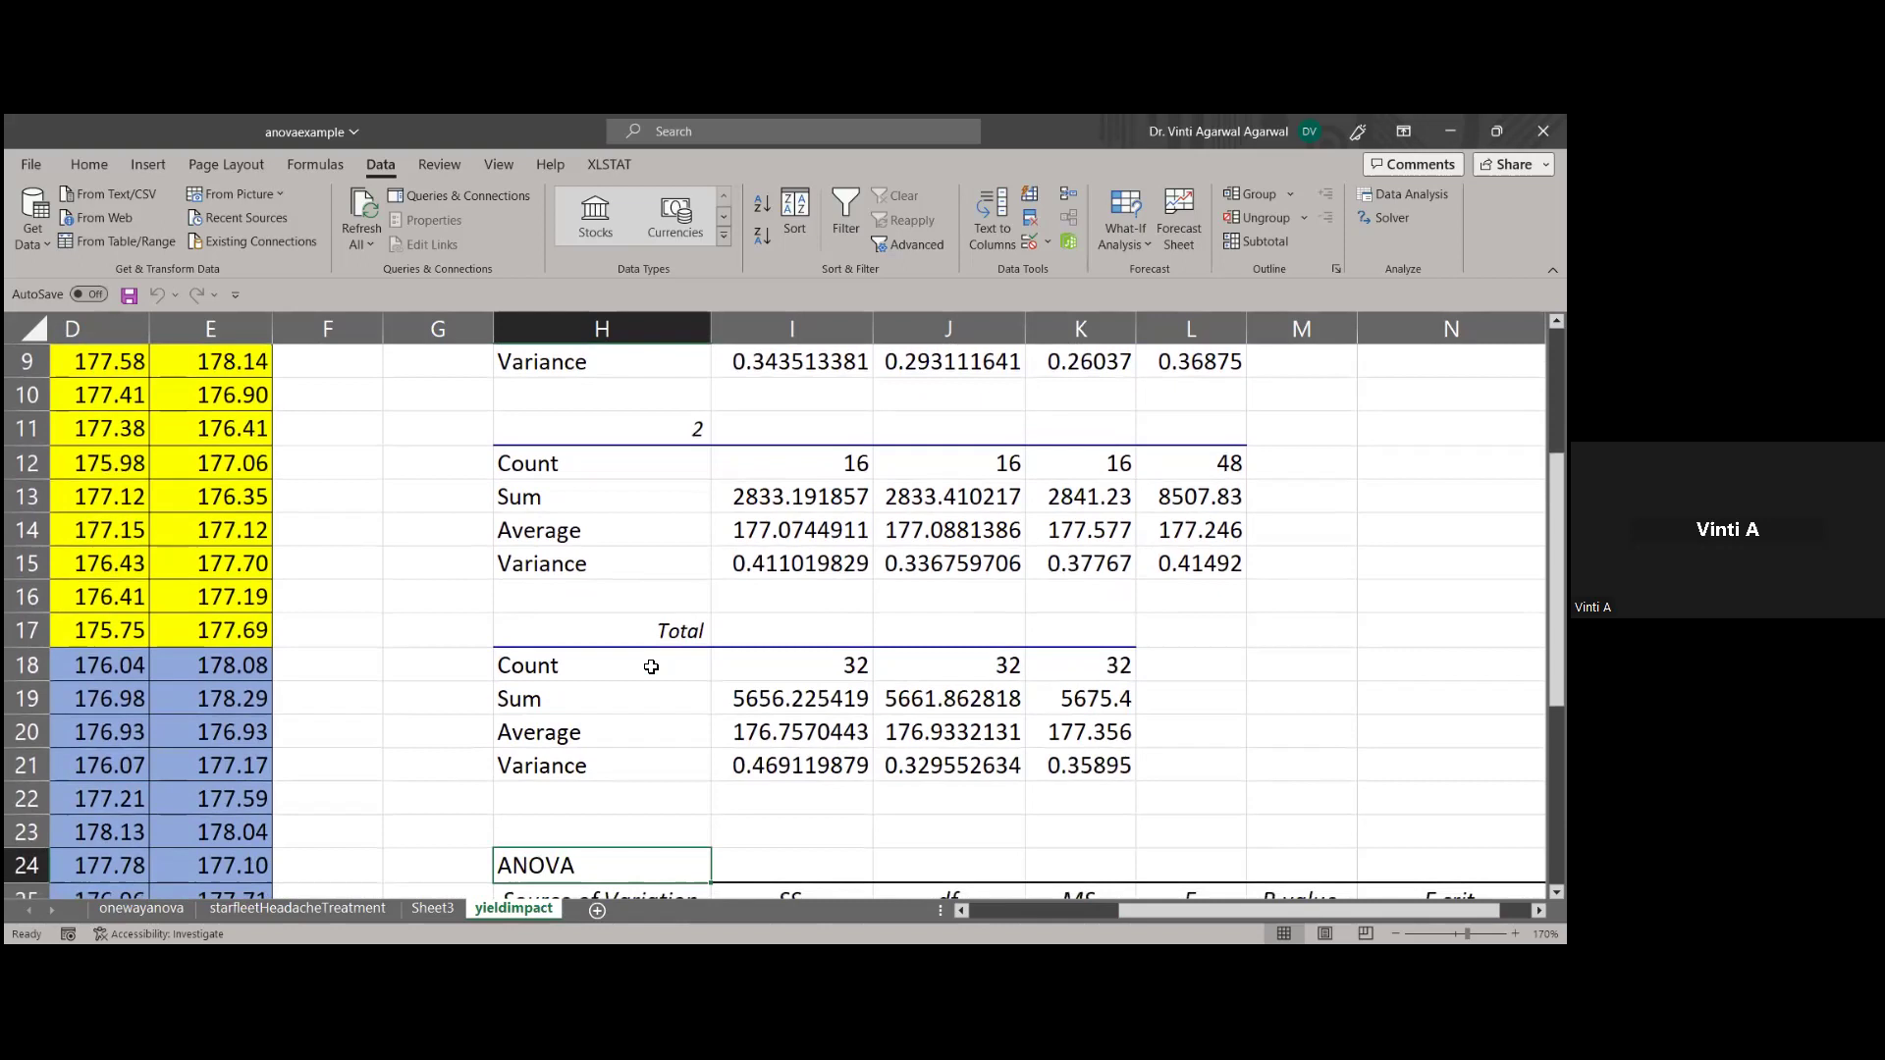
Go back to the Total block and review the combined sum and average per fertilizer
key("Up")
key("Up")
key("Up")
key("Up")
key("Up")
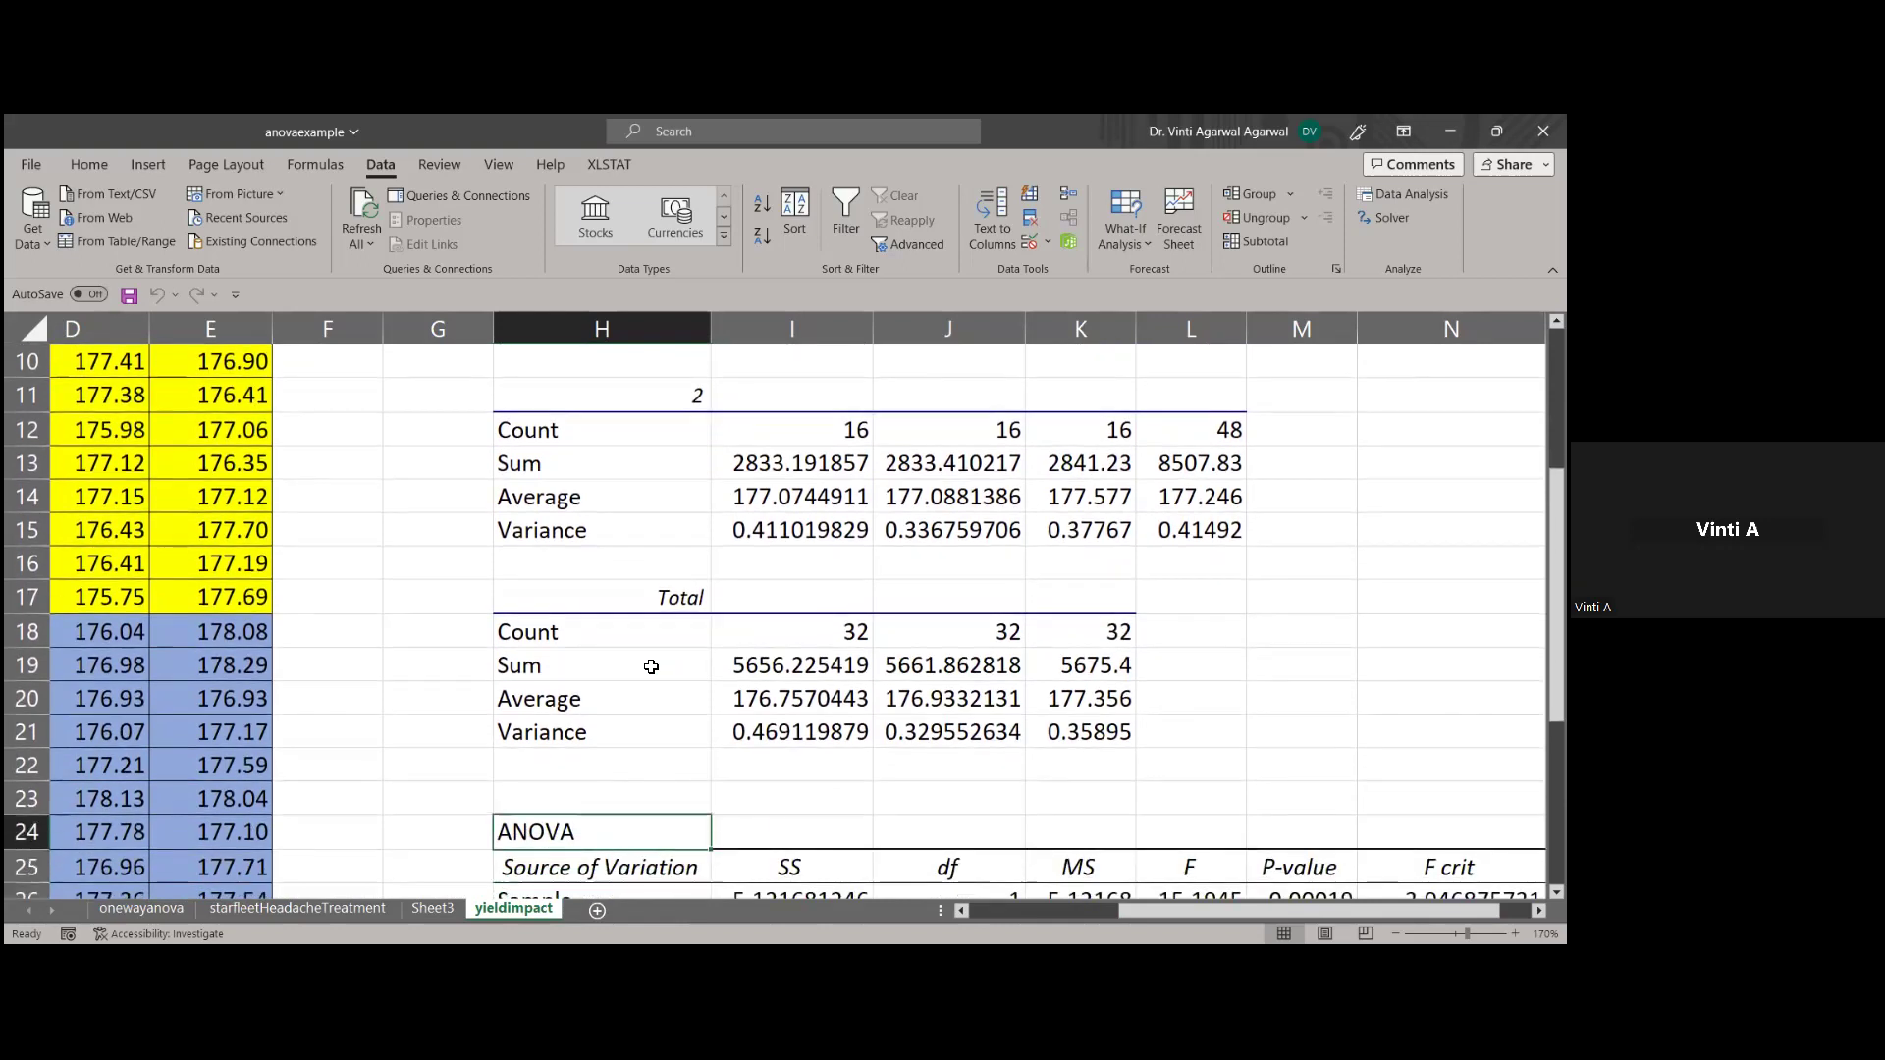
key("Up")
key("Up")
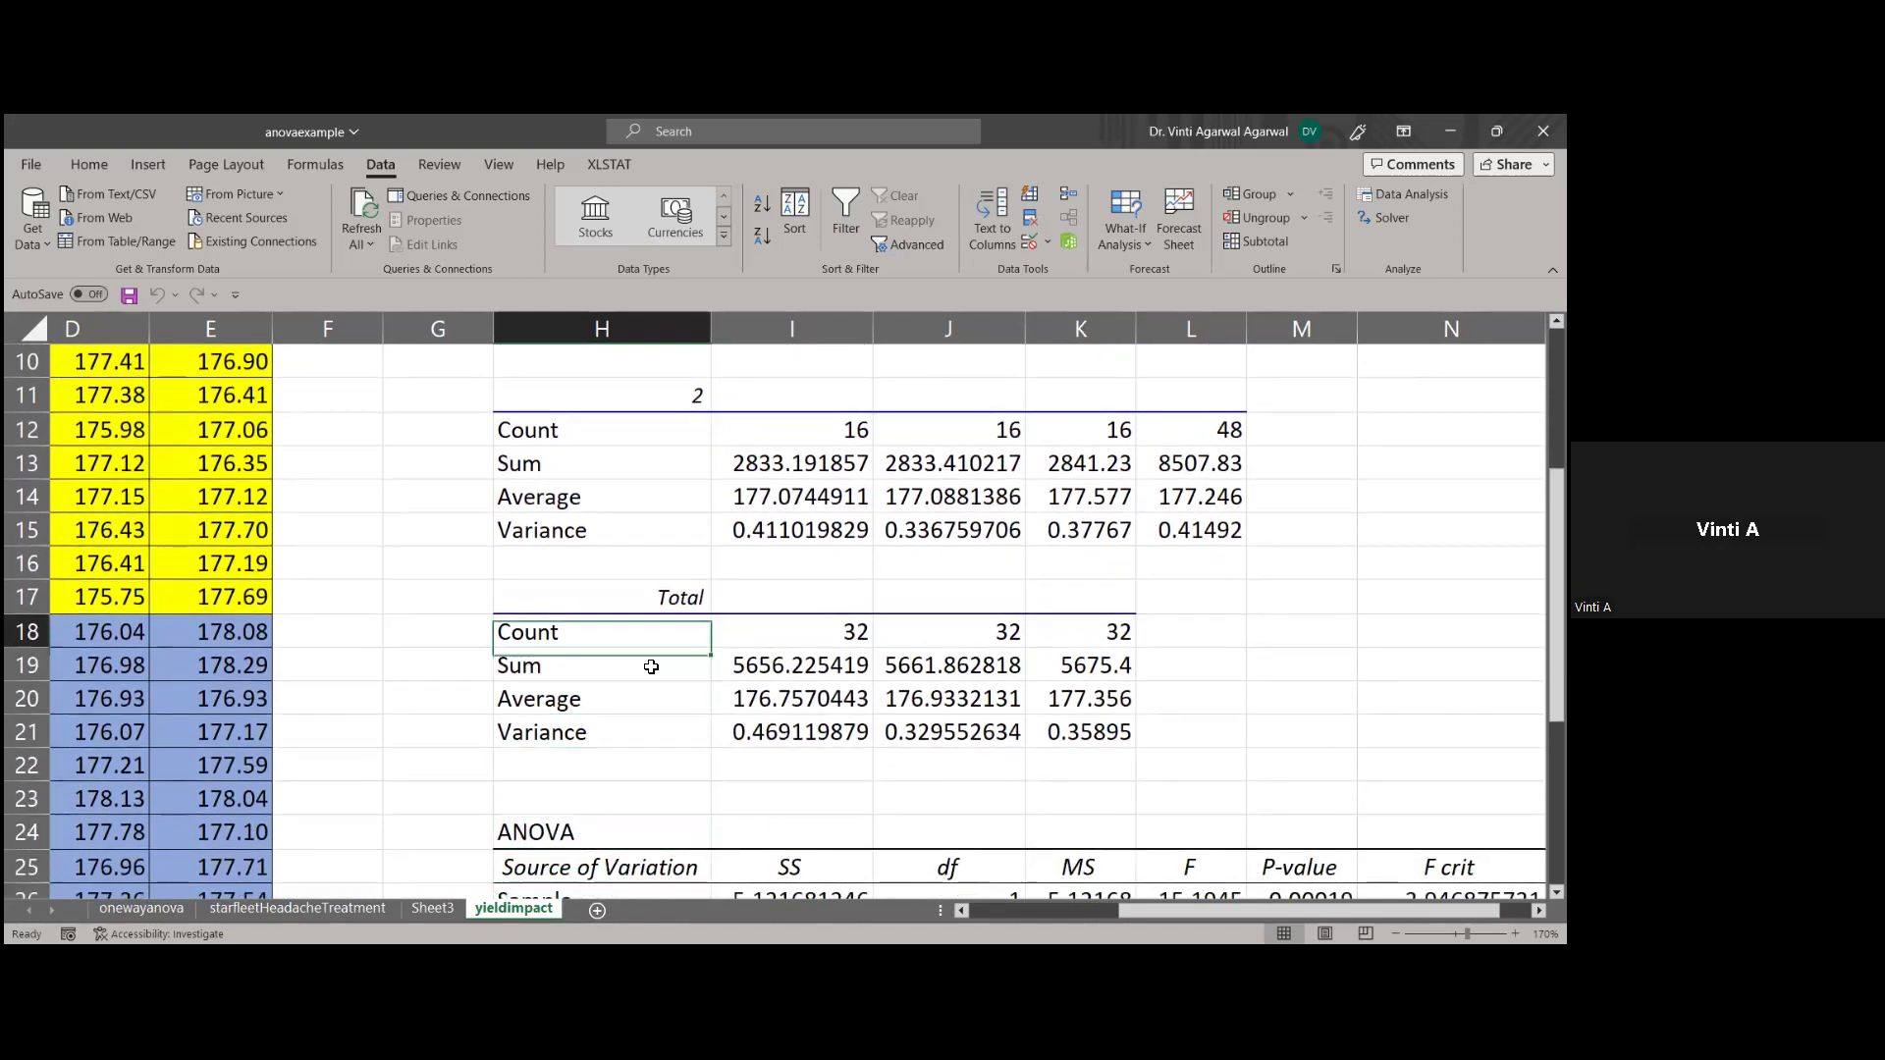
key("Down")
key("Right")
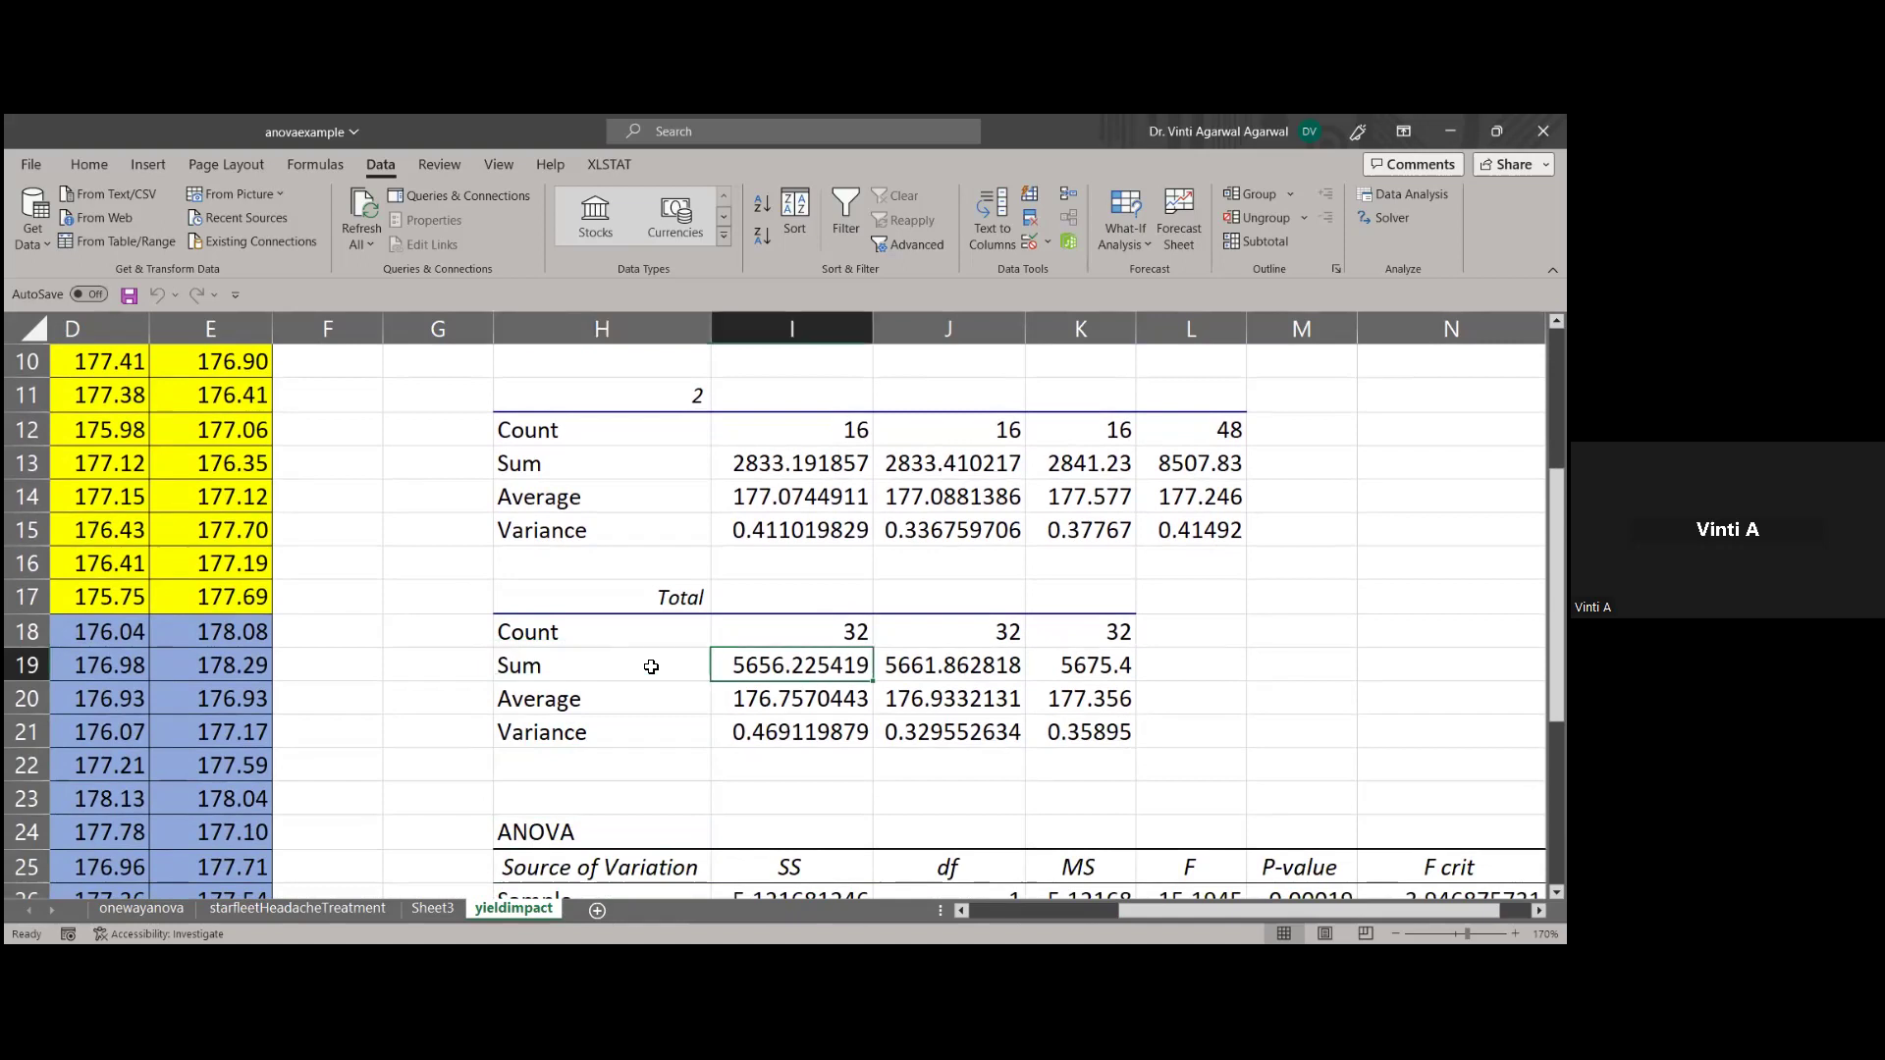
key("Right")
key("Down")
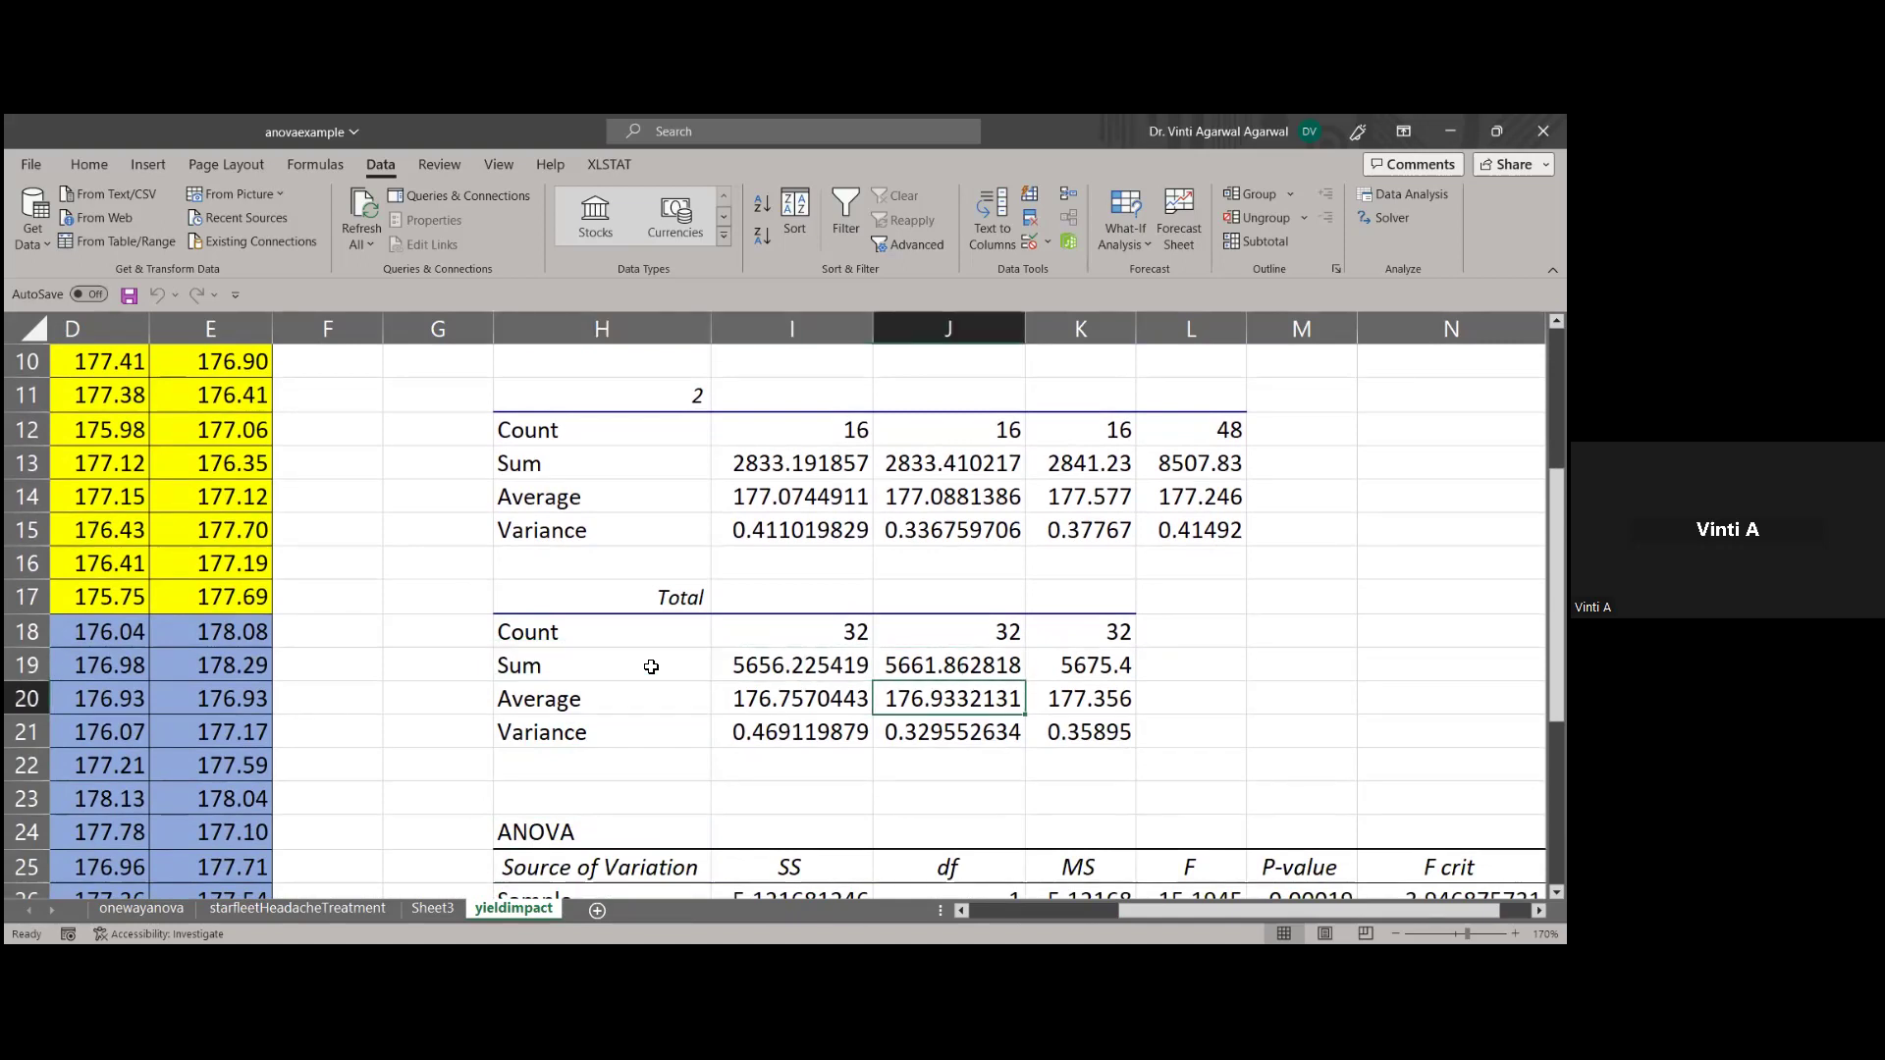
Look over the whole ANOVA table, down to its Total row and across to the F crit column
key("Down")
key("Down")
key("Down")
key("Down")
key("Down")
key("Down")
key("Down")
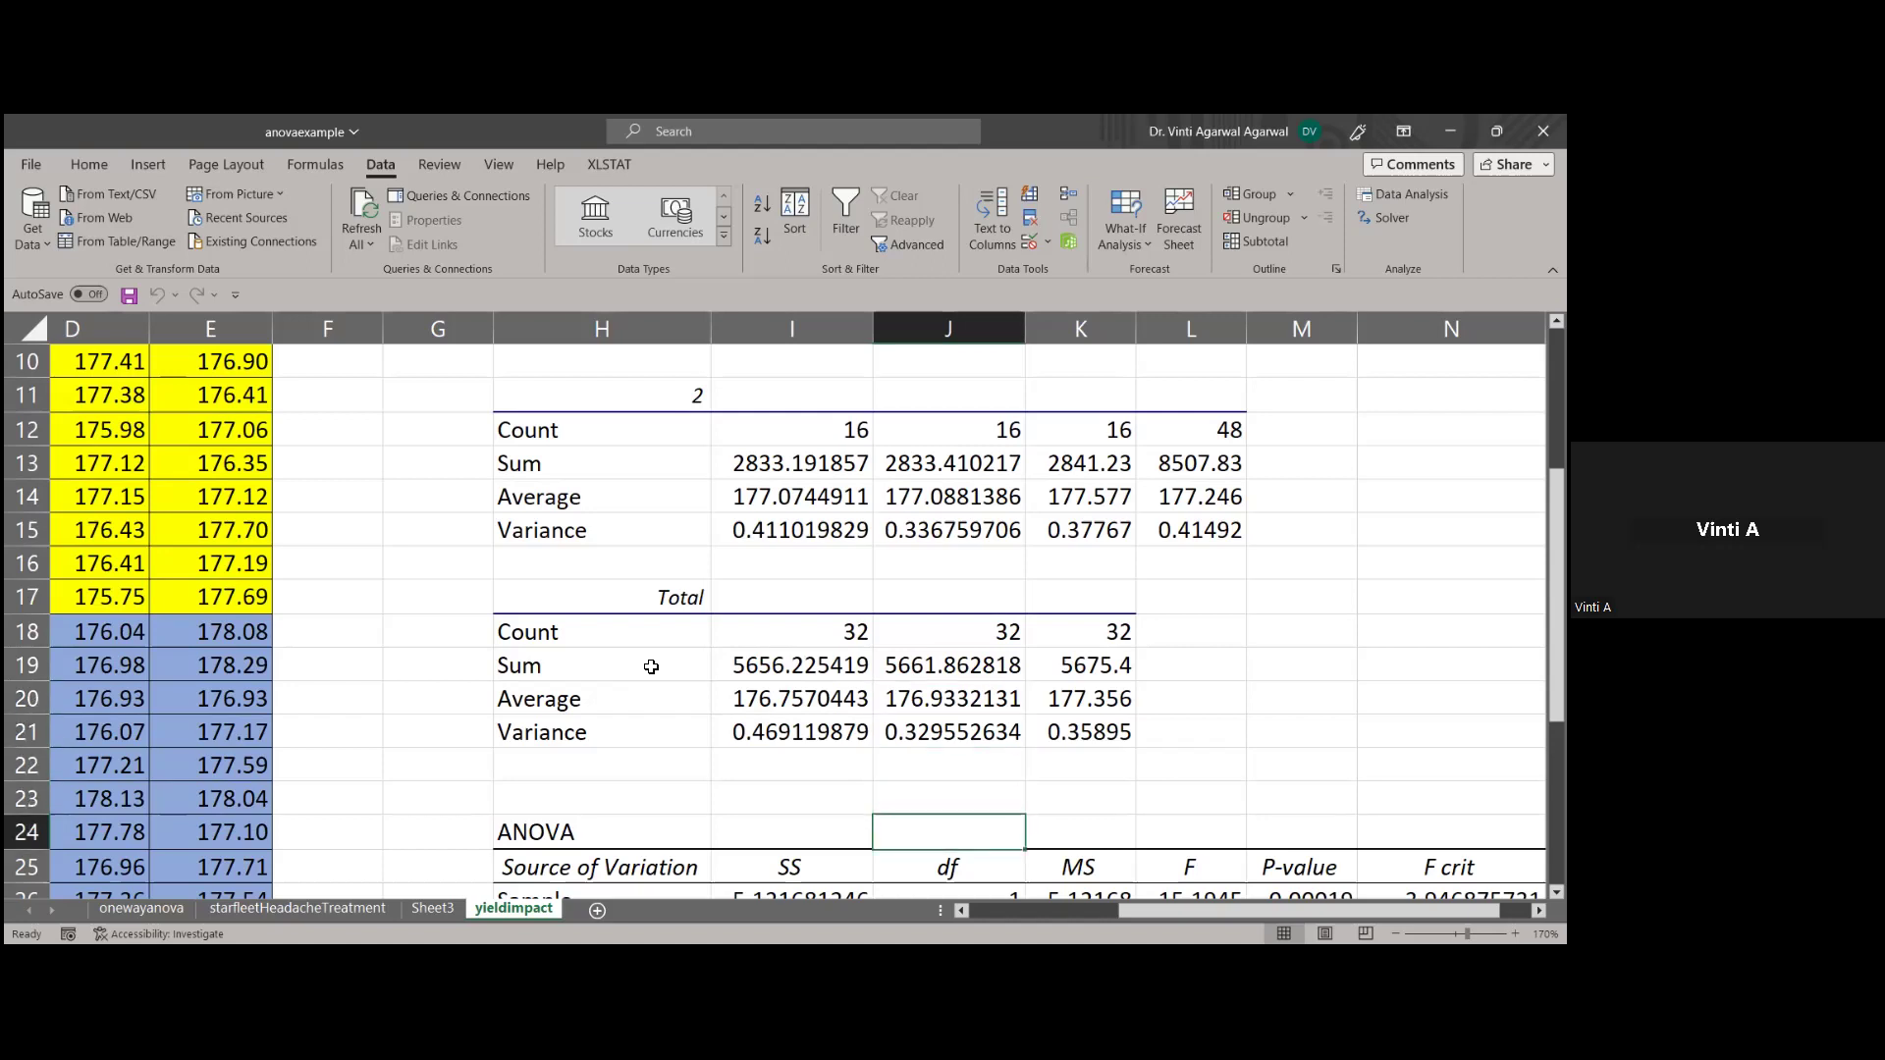
key("Down")
key("Down")
key("Down")
key("Down")
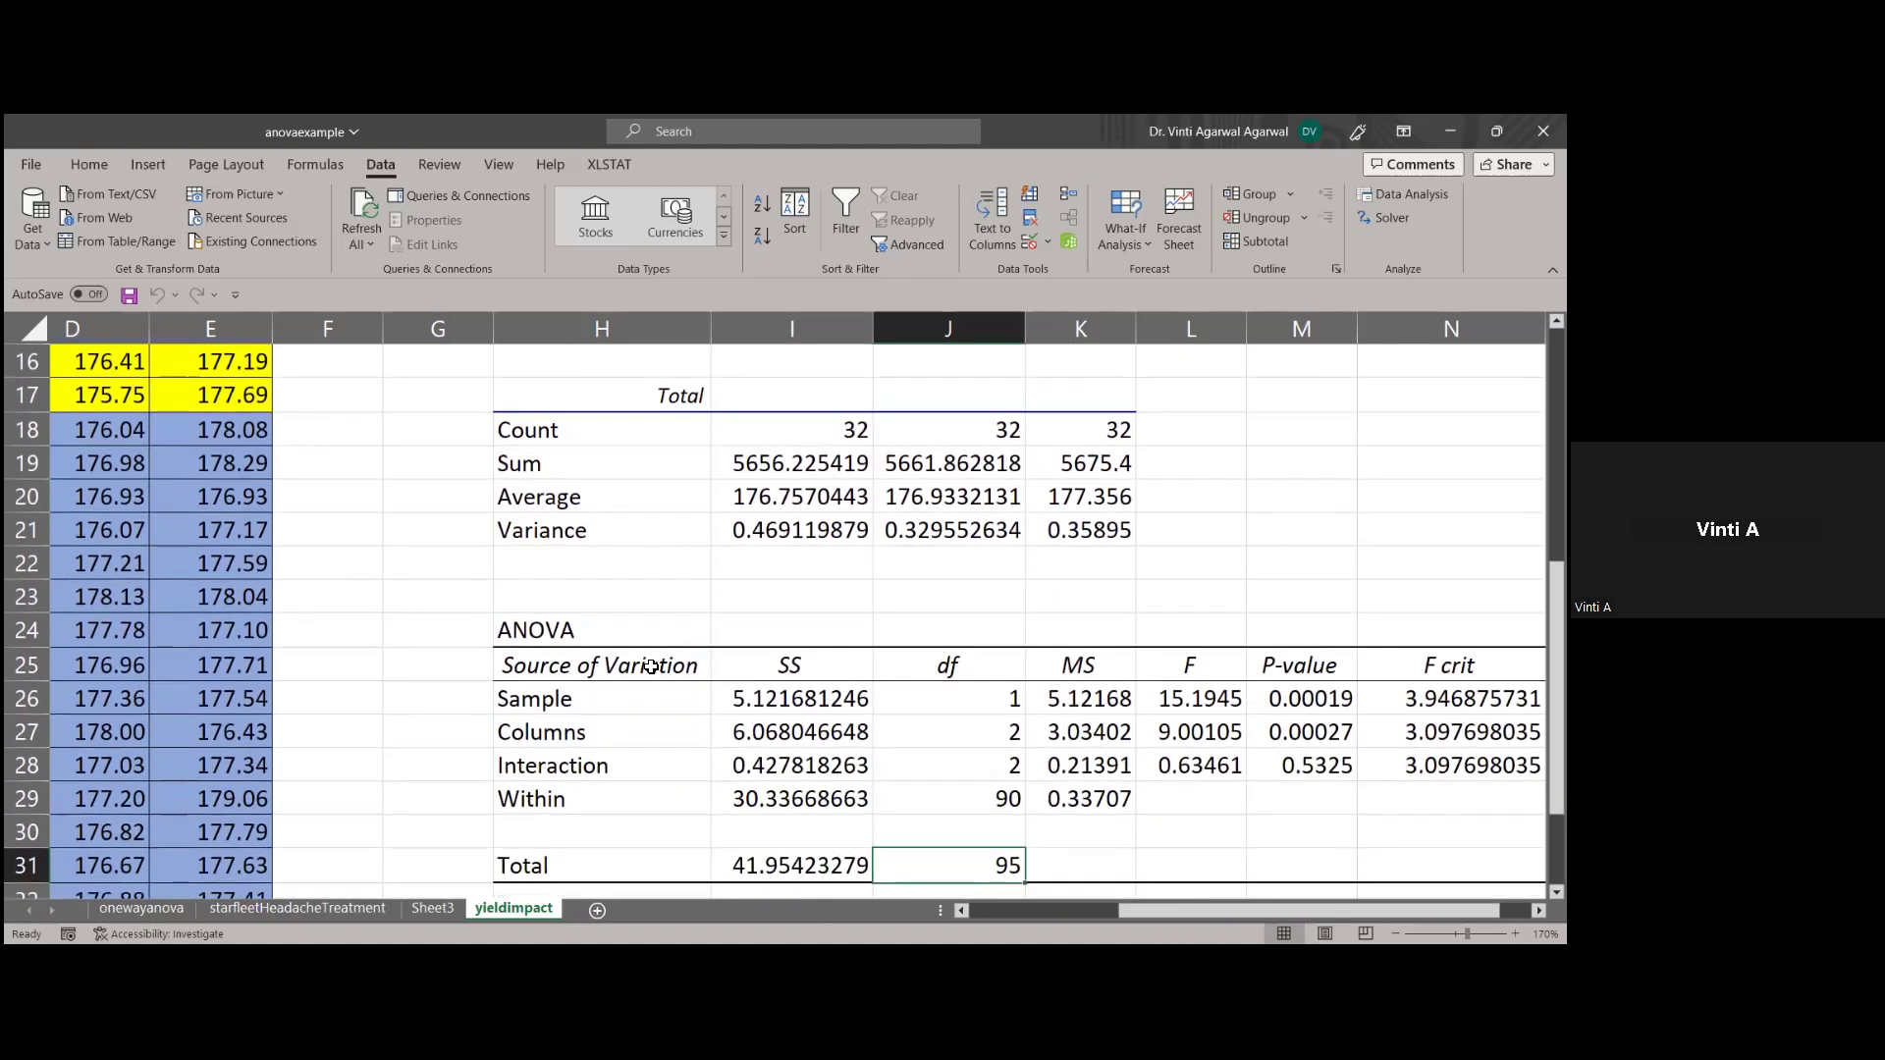
key("Right")
key("Right")
key("Right")
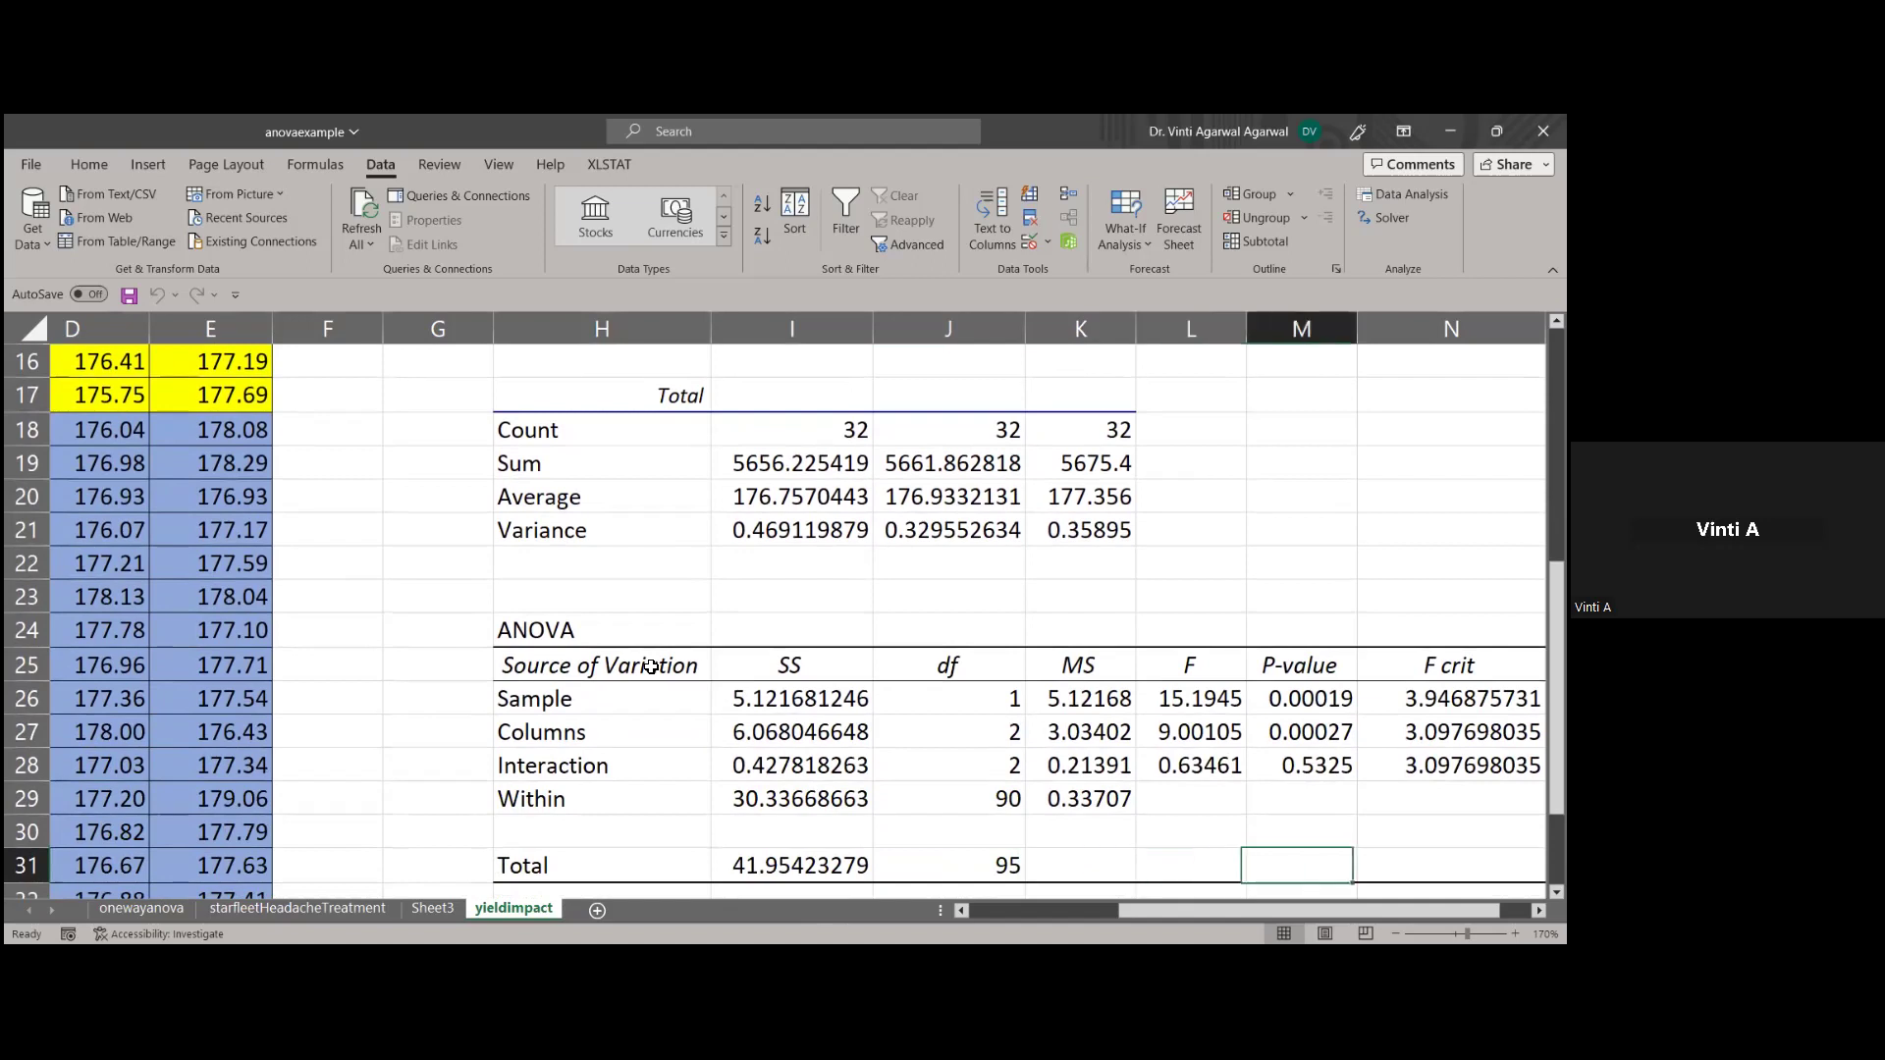
key("Right")
key("Right")
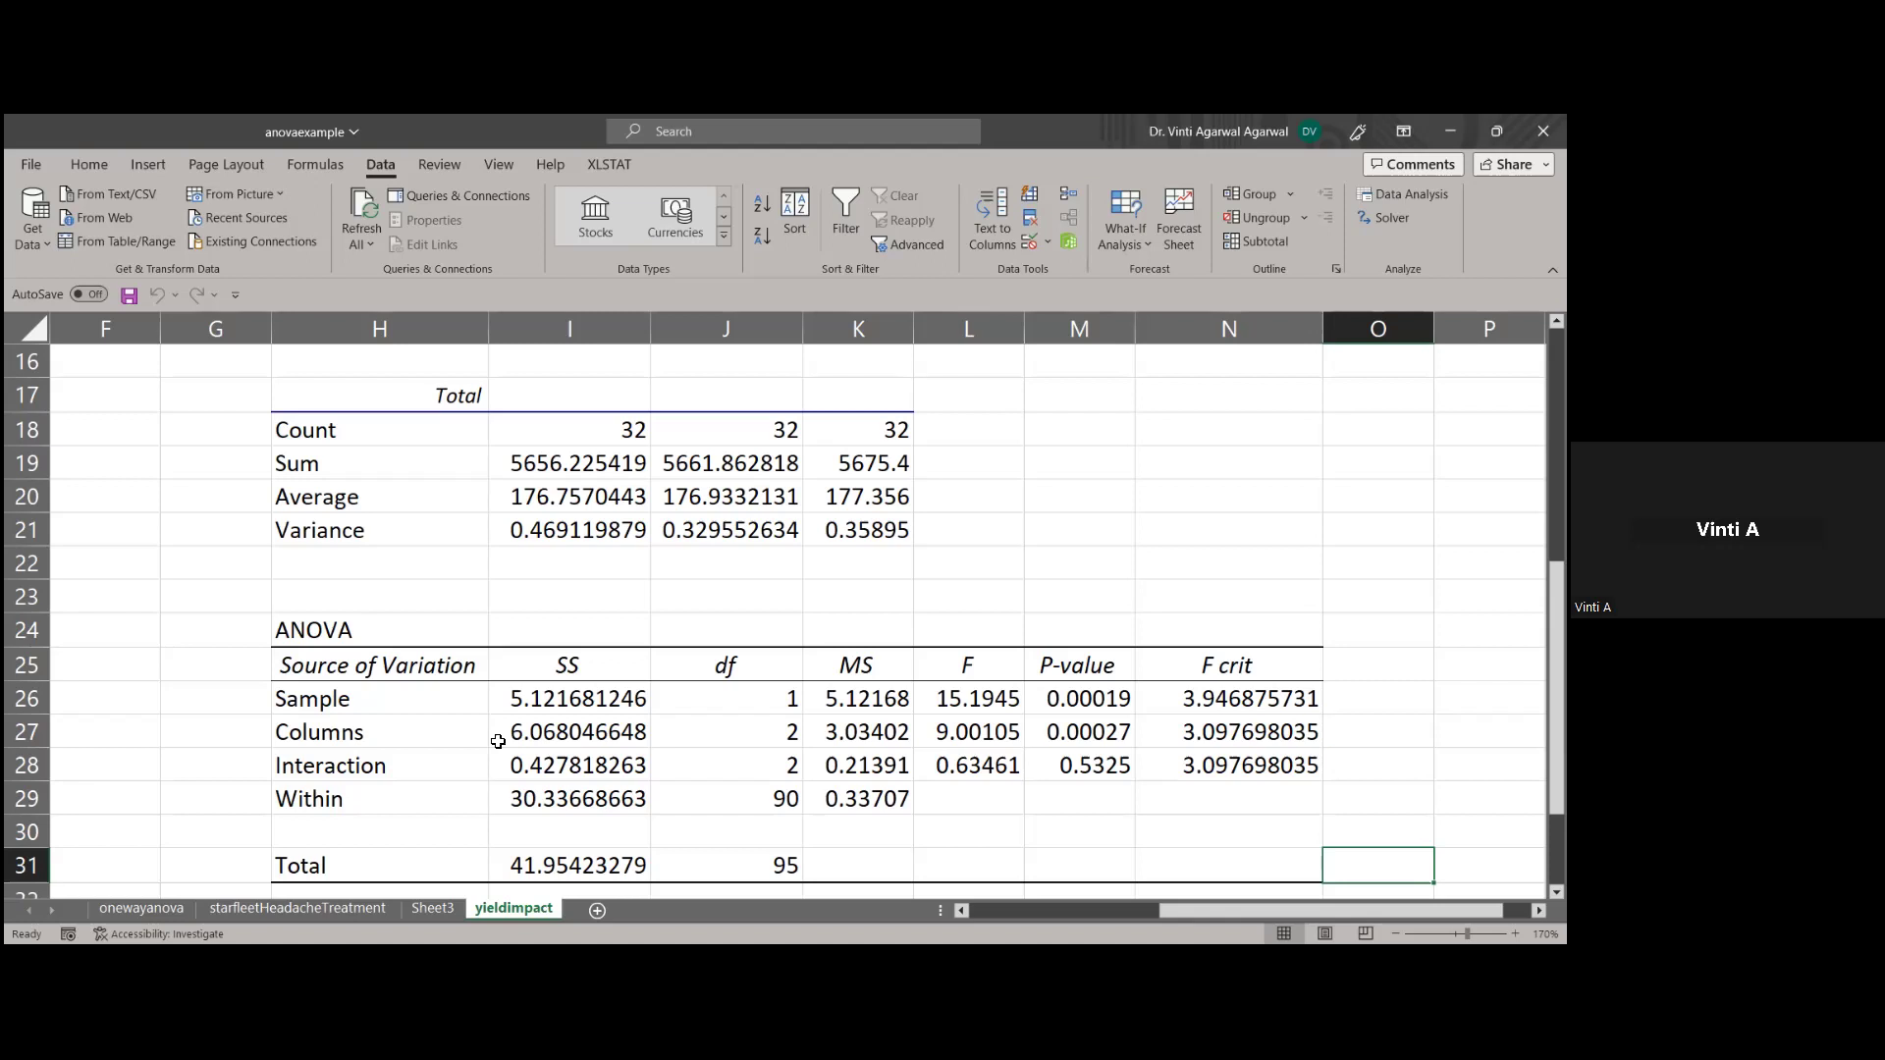
Compare the F, P-value and F crit figures for the Sample, Columns and Interaction rows of the ANOVA table
left_click(967, 705)
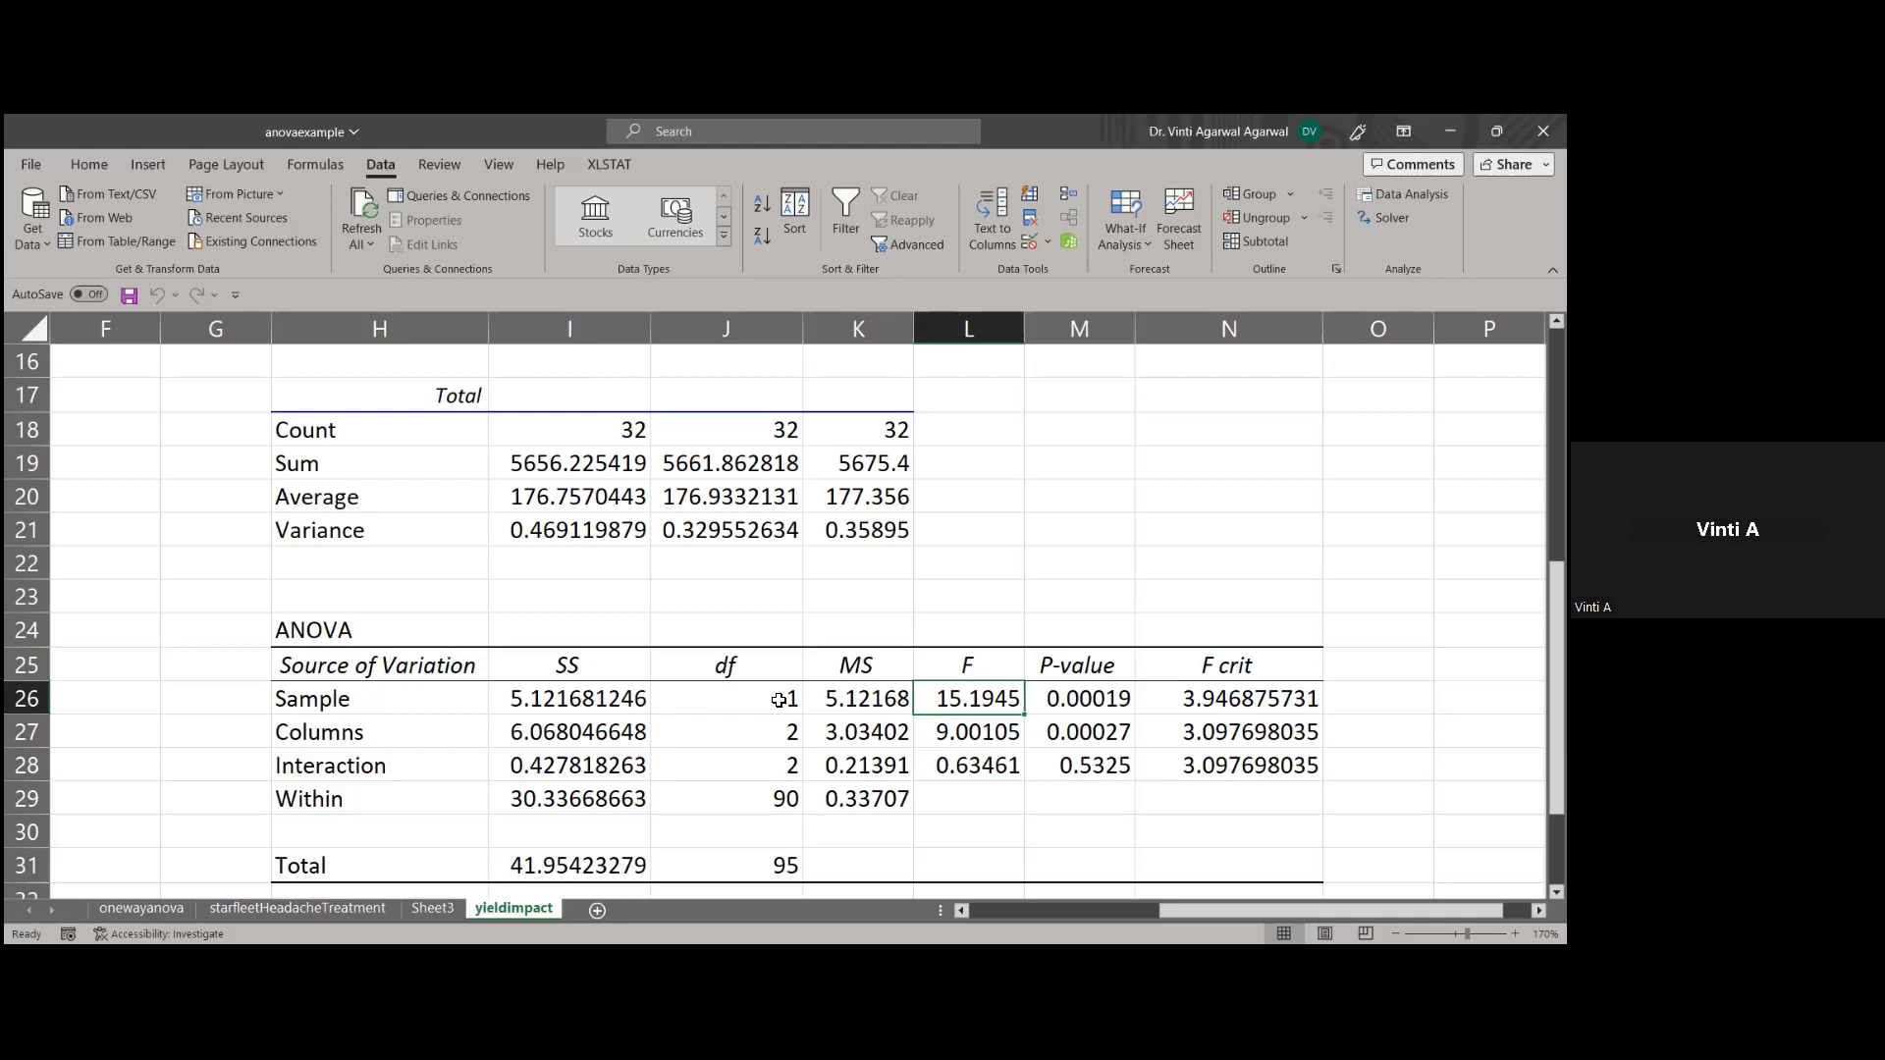
left_click(889, 736)
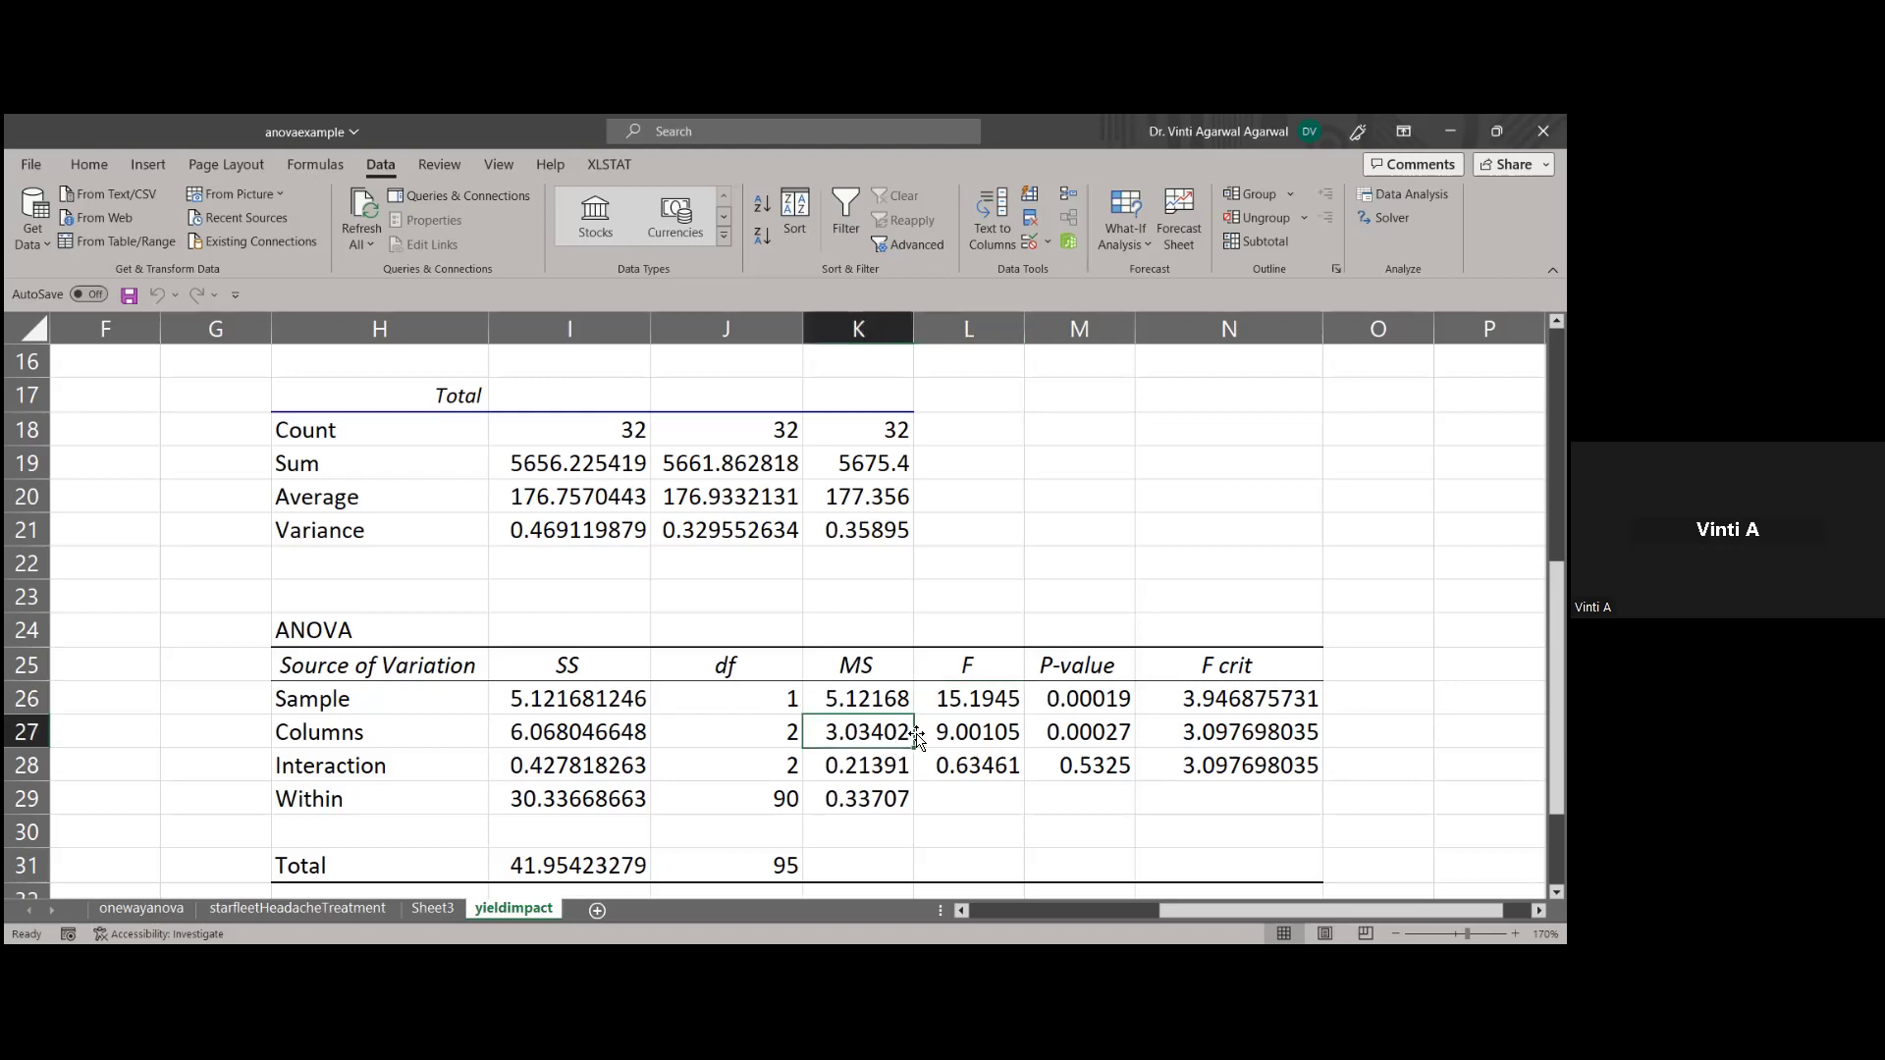
left_click(1206, 732)
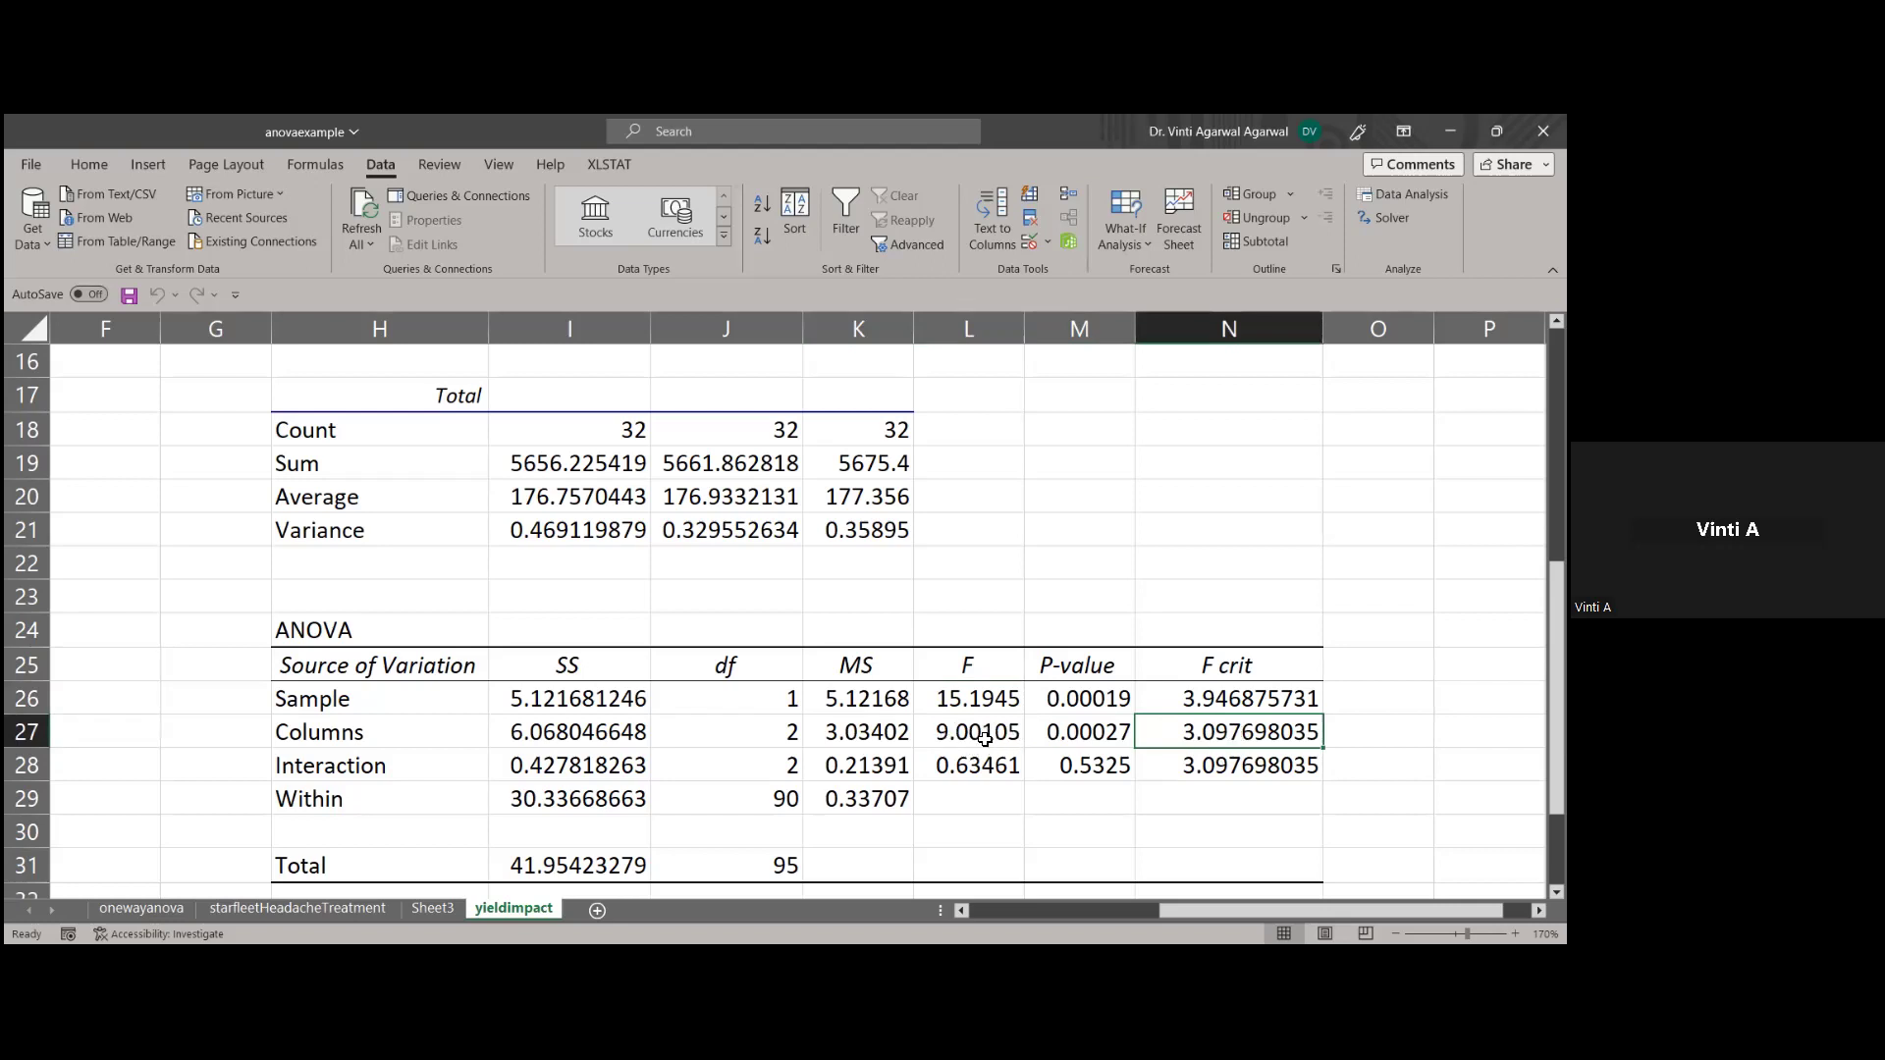
left_click(1108, 732)
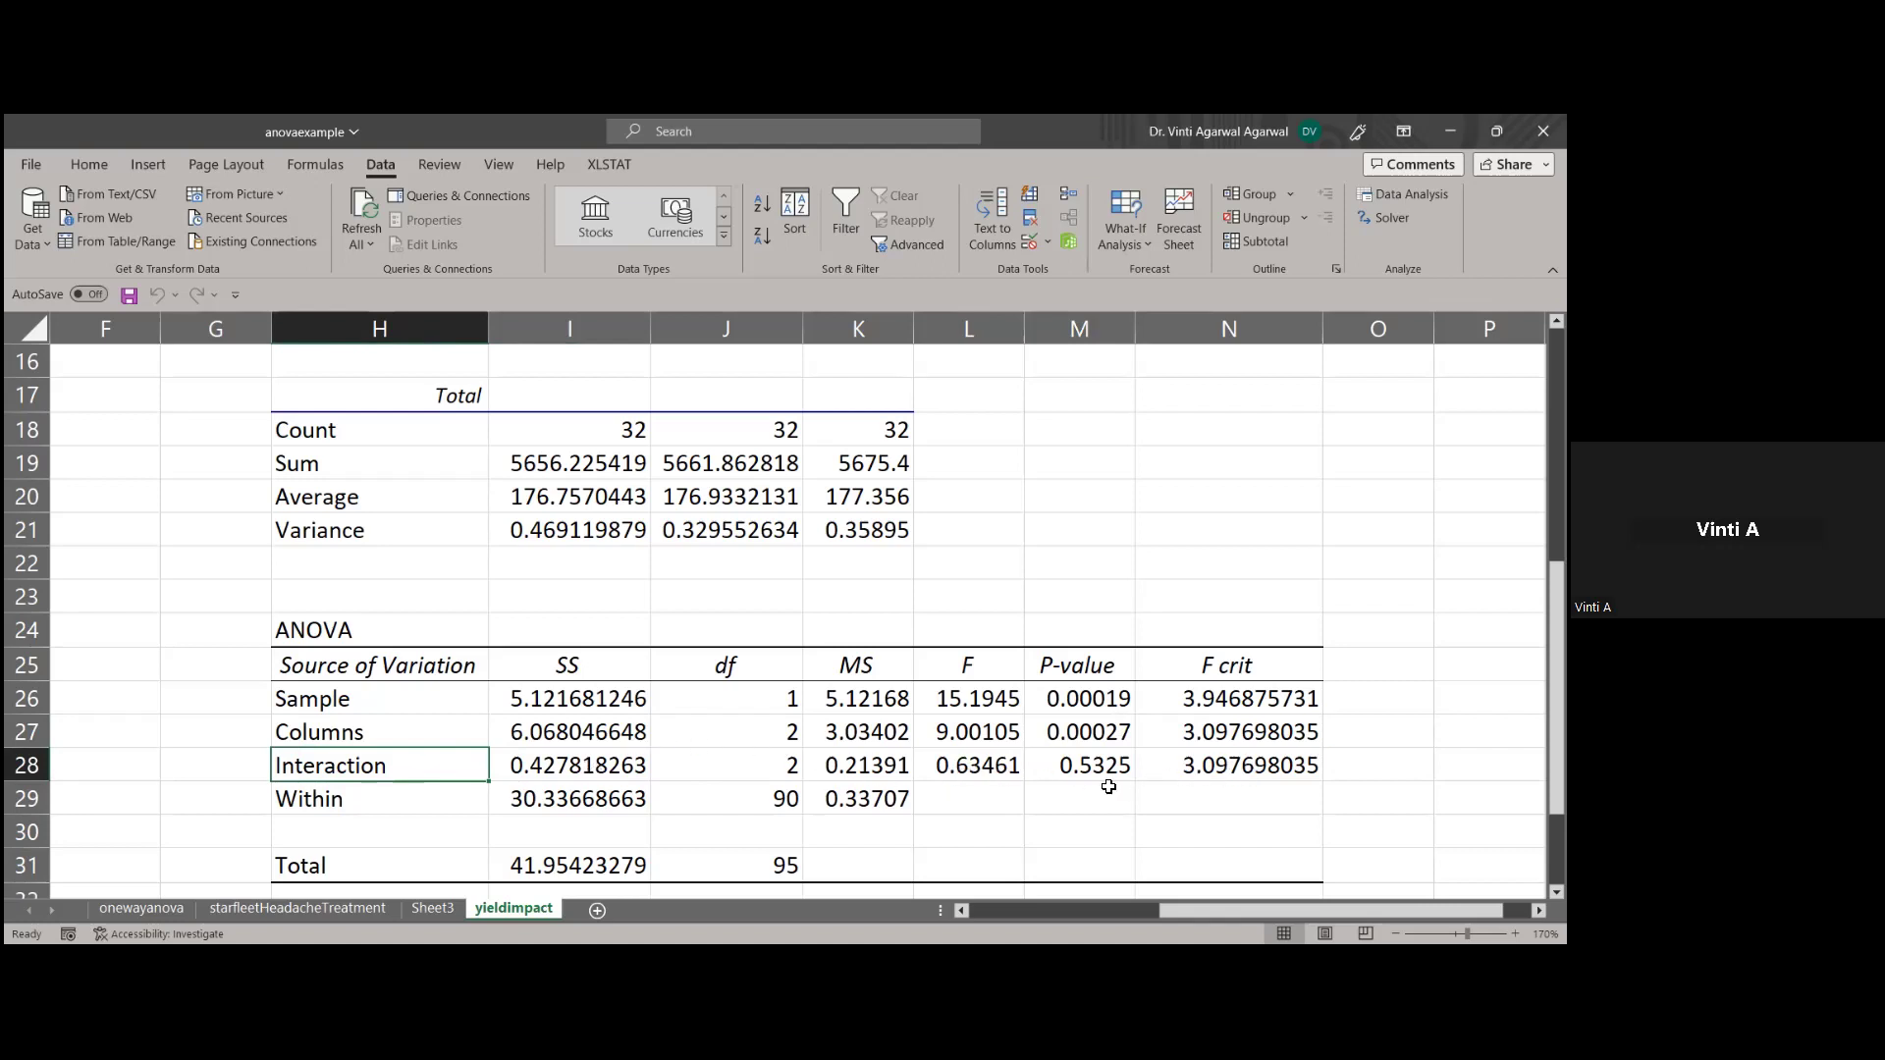
left_click(1080, 768)
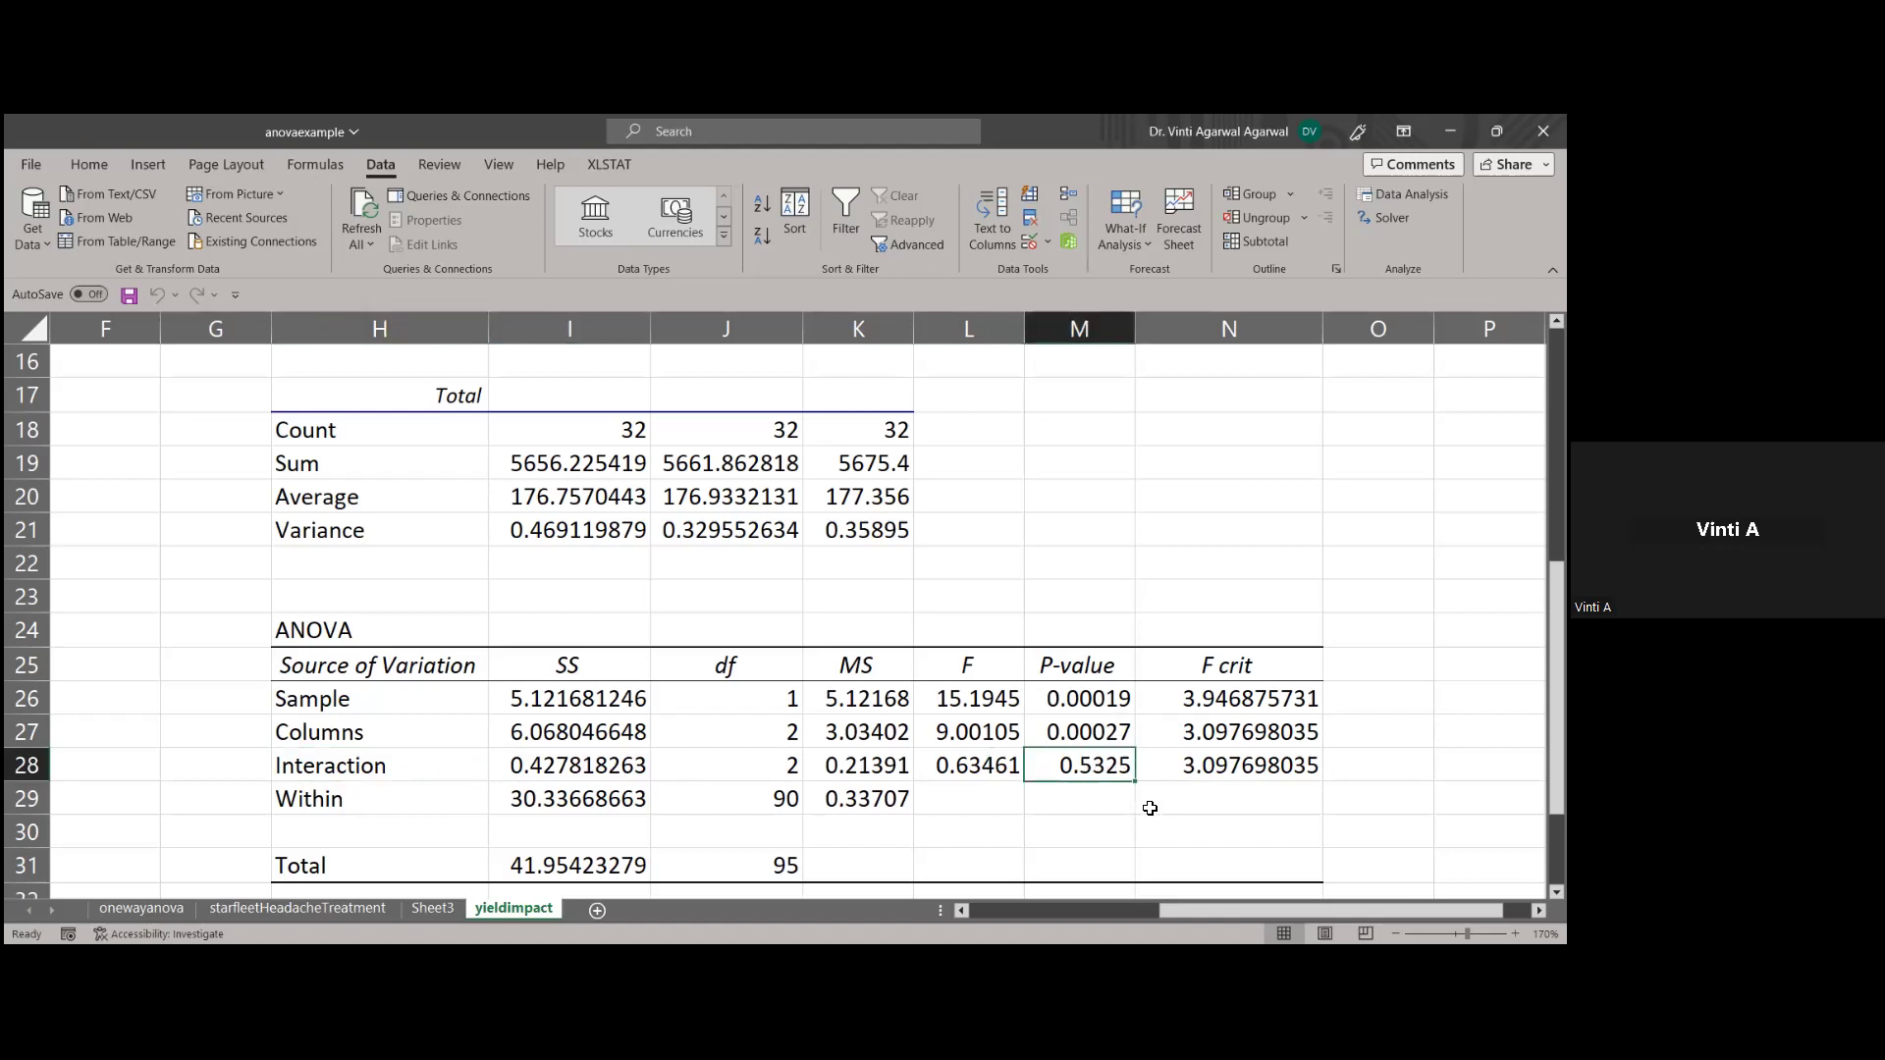